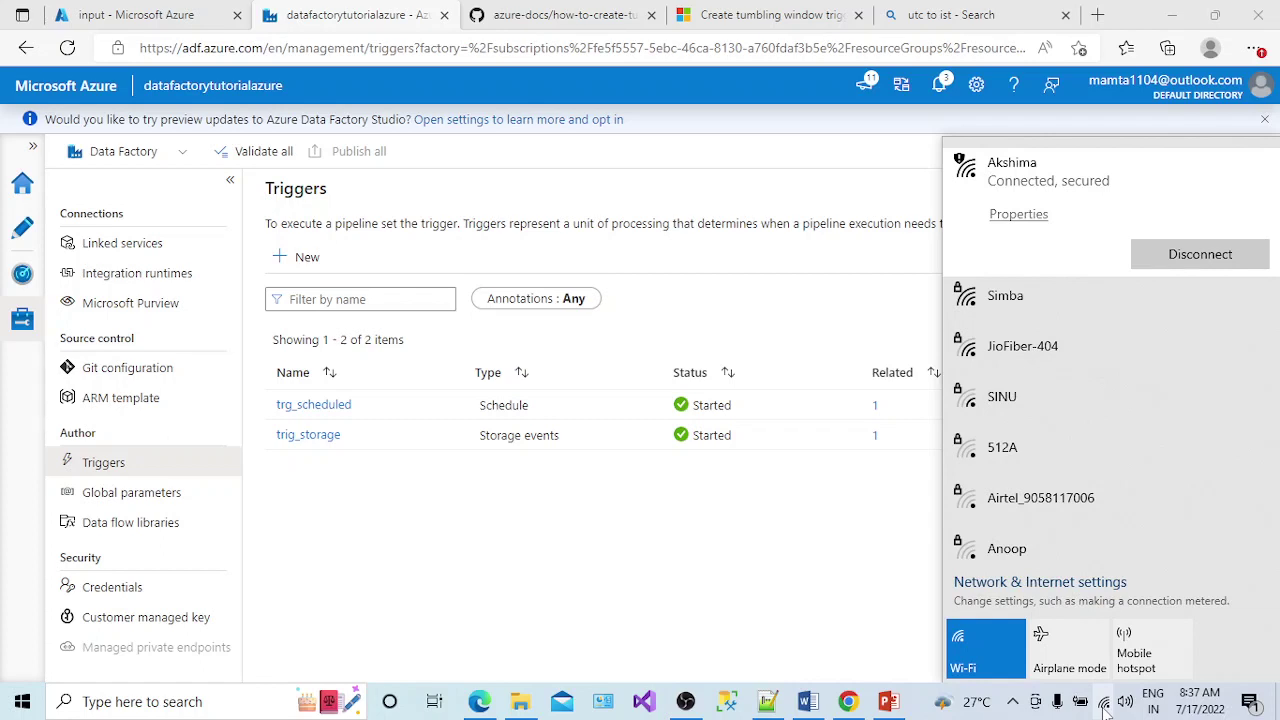
left_click(1125, 702)
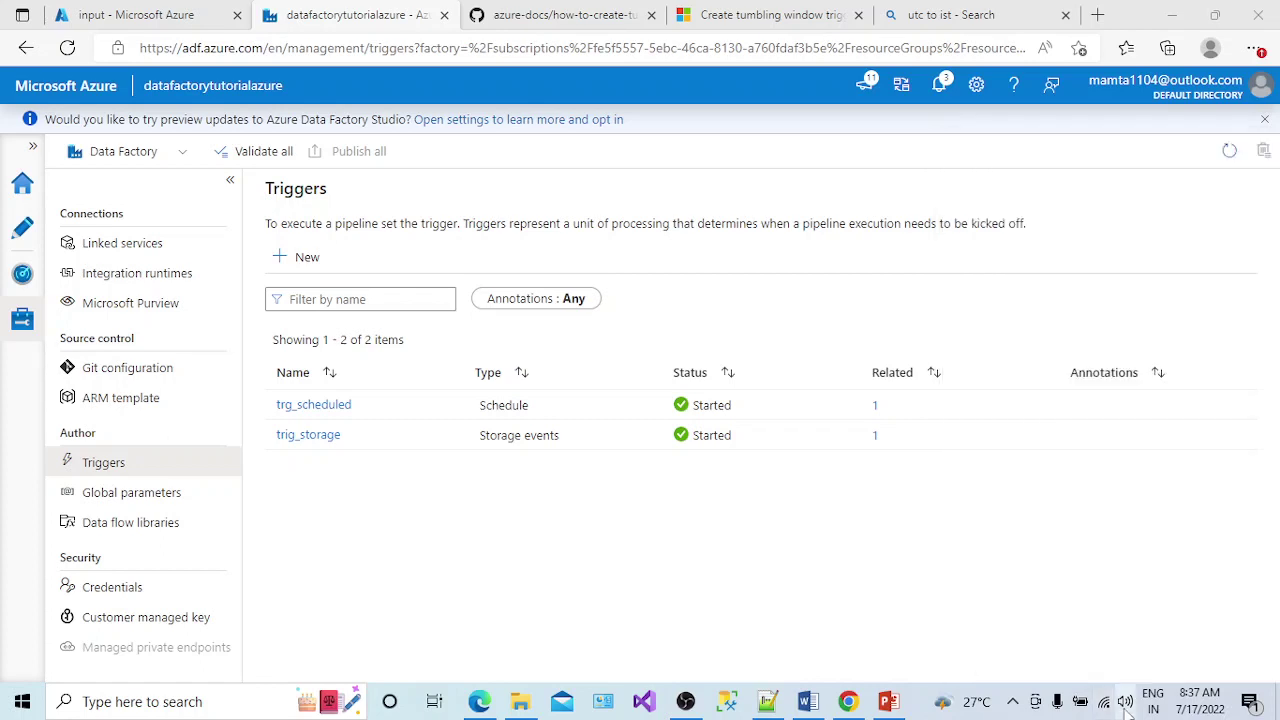
left_click(1125, 702)
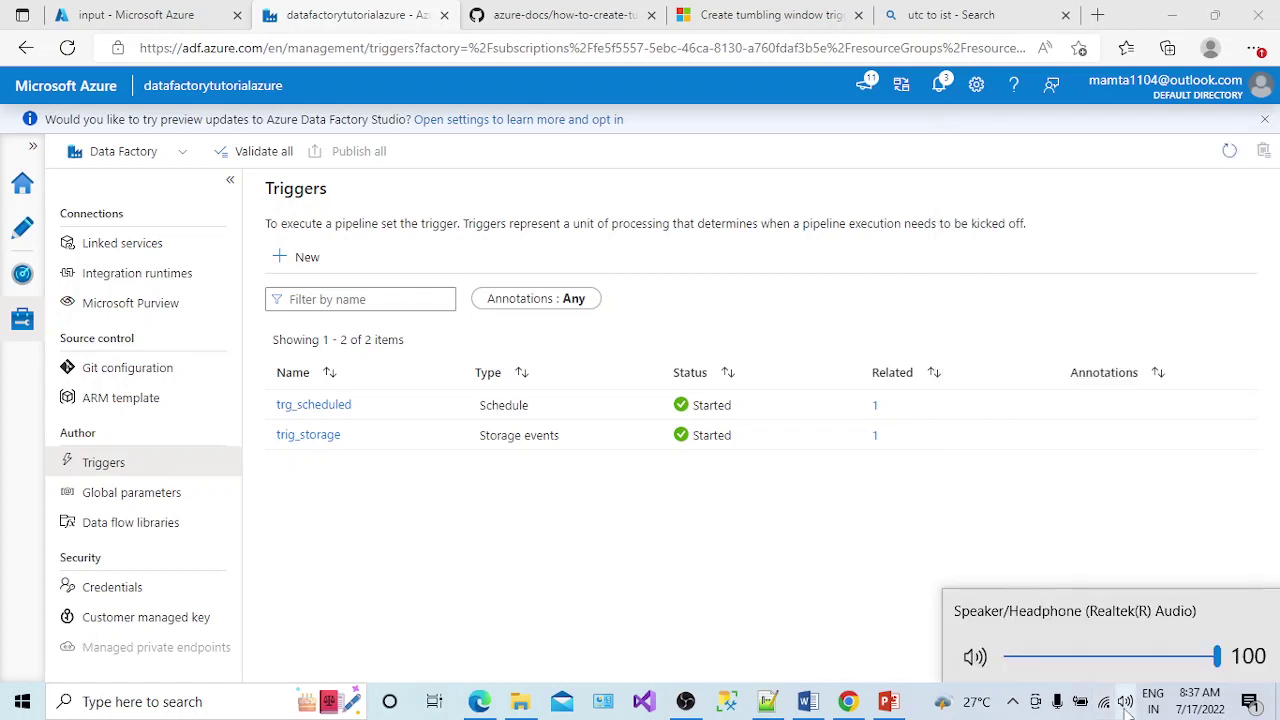
left_click(843, 563)
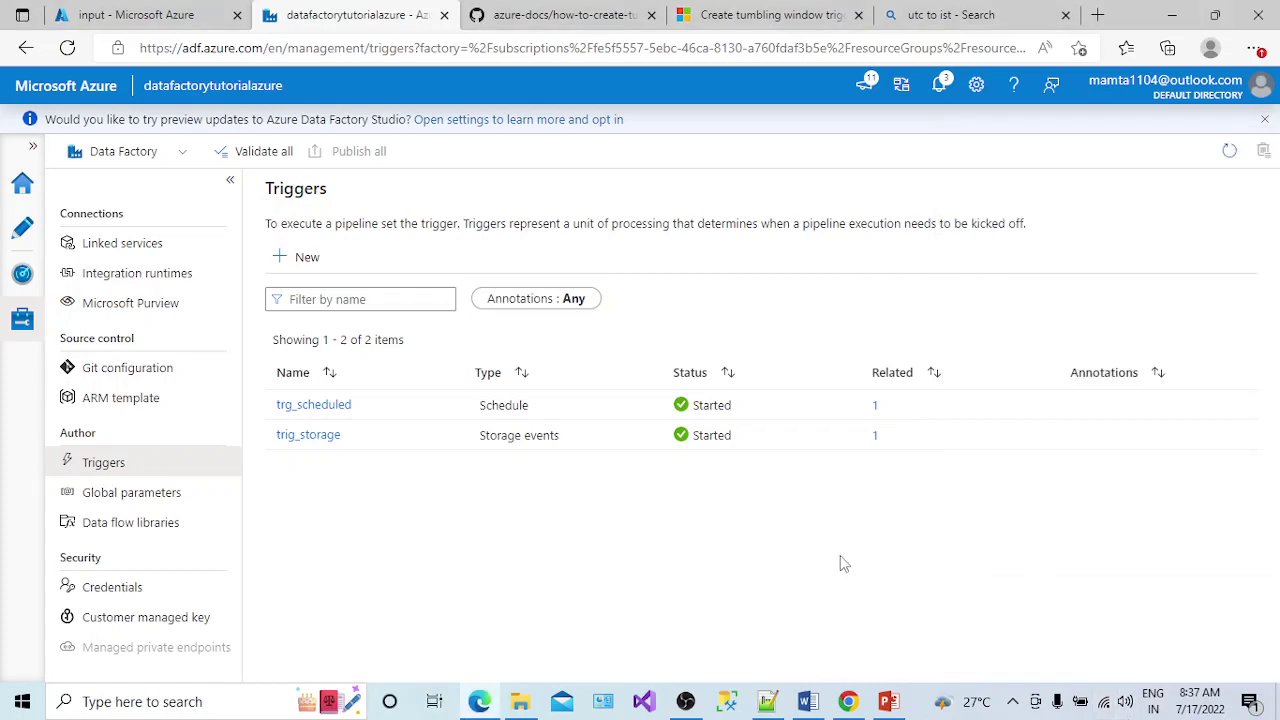
Switch to the Microsoft Docs article on creating a tumbling window trigger in Edge and show its introduction
mouse_move(772, 704)
left_click(767, 701)
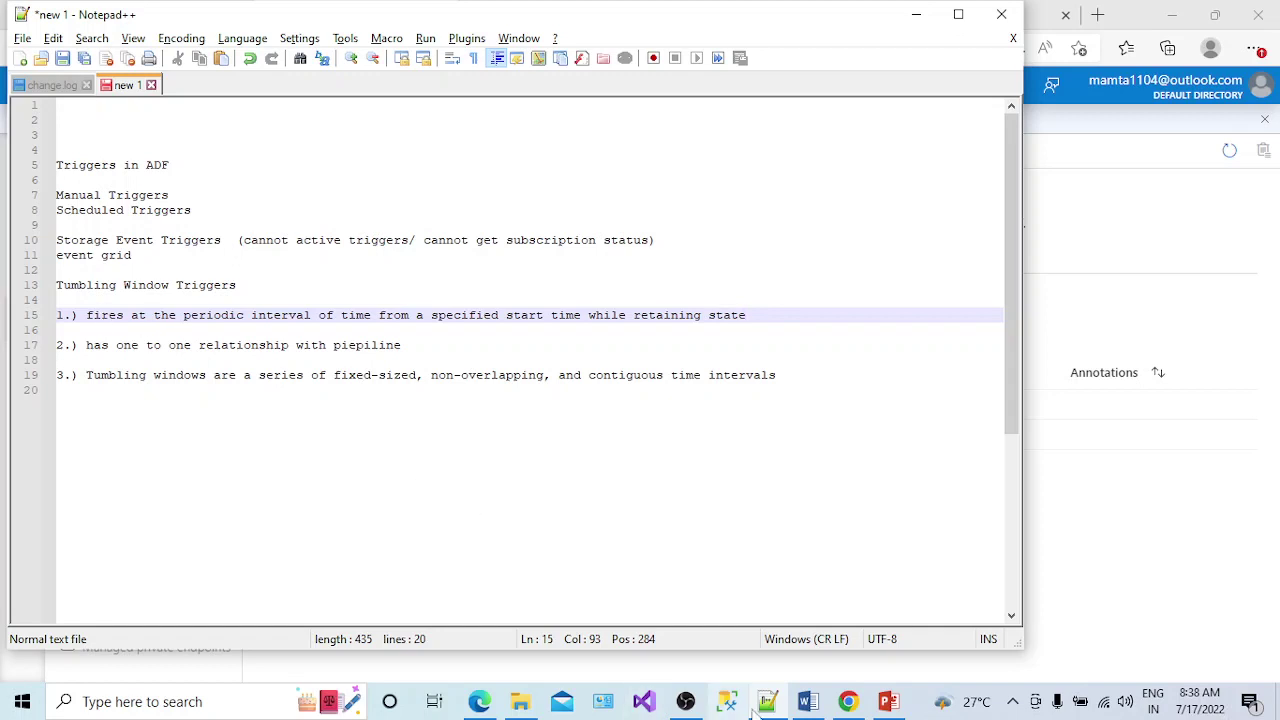
left_click(848, 701)
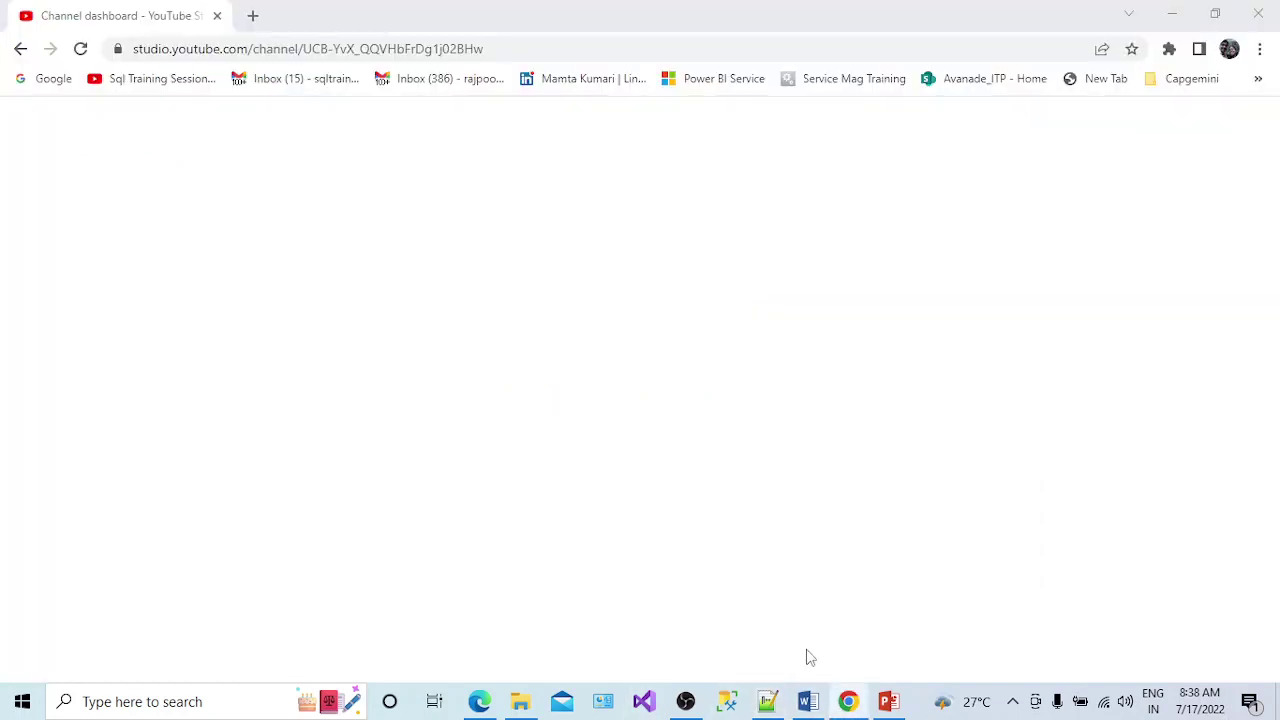
left_click(808, 703)
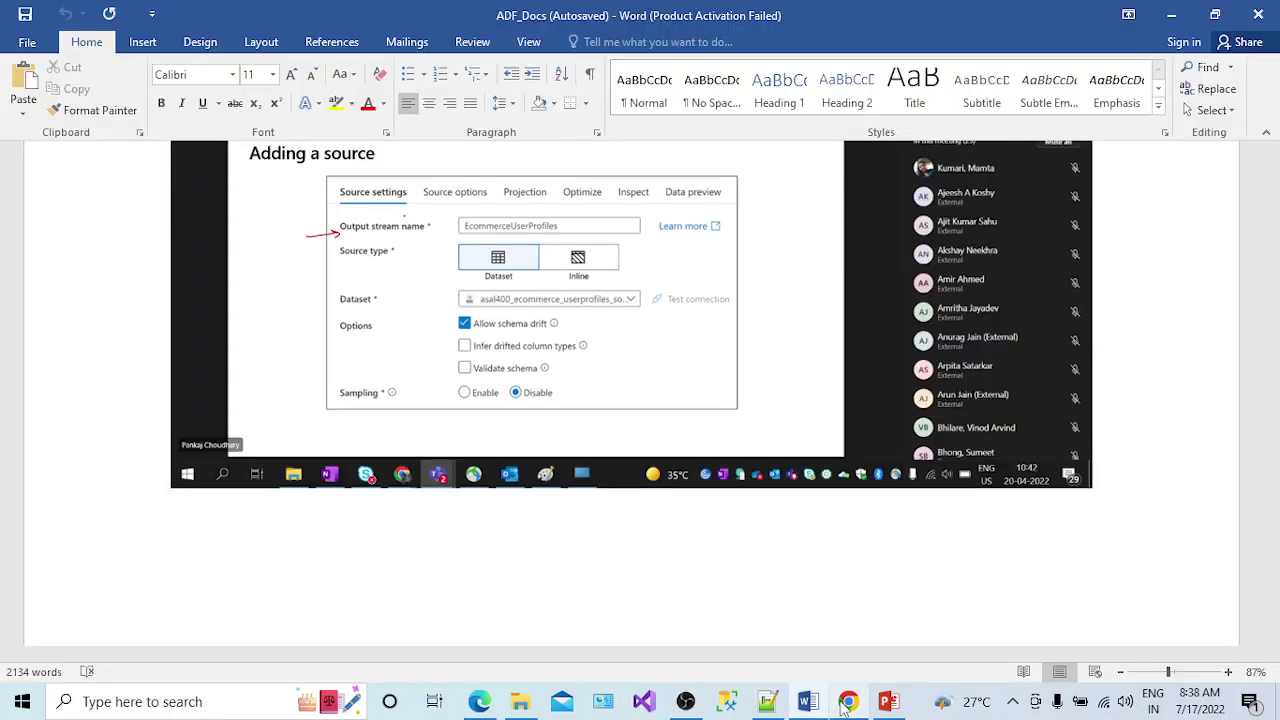
left_click(479, 701)
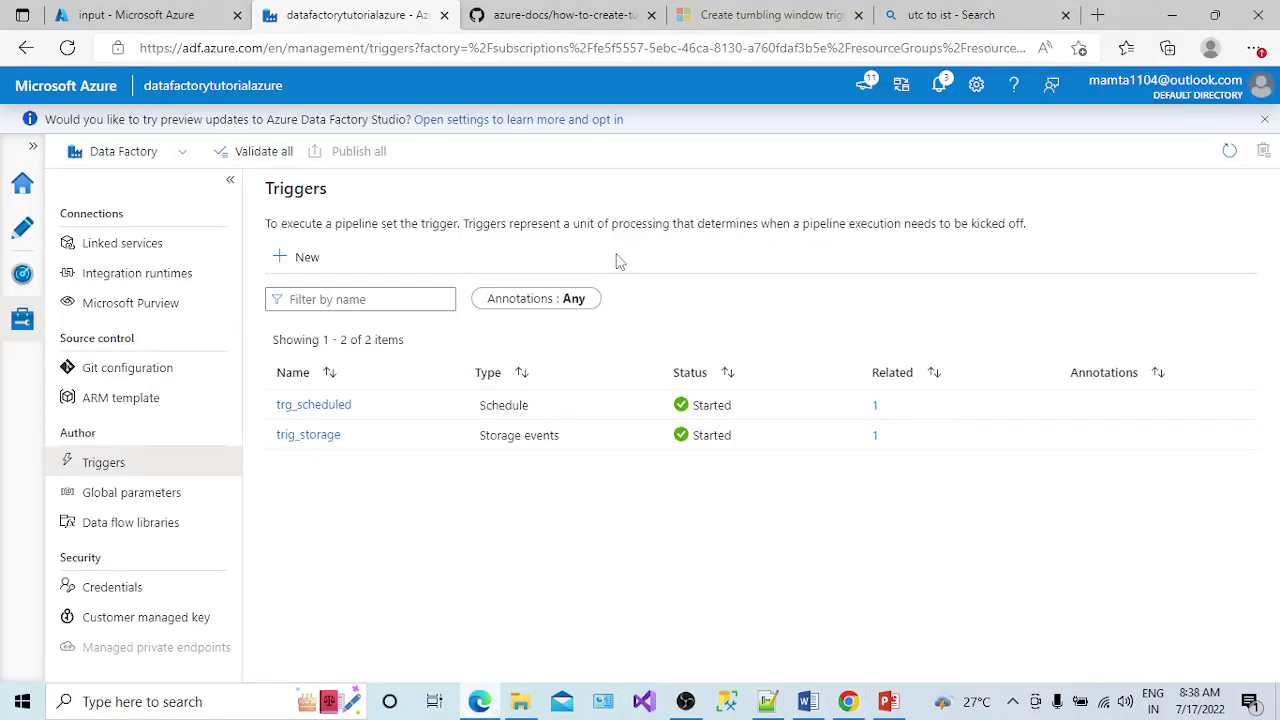
left_click(730, 12)
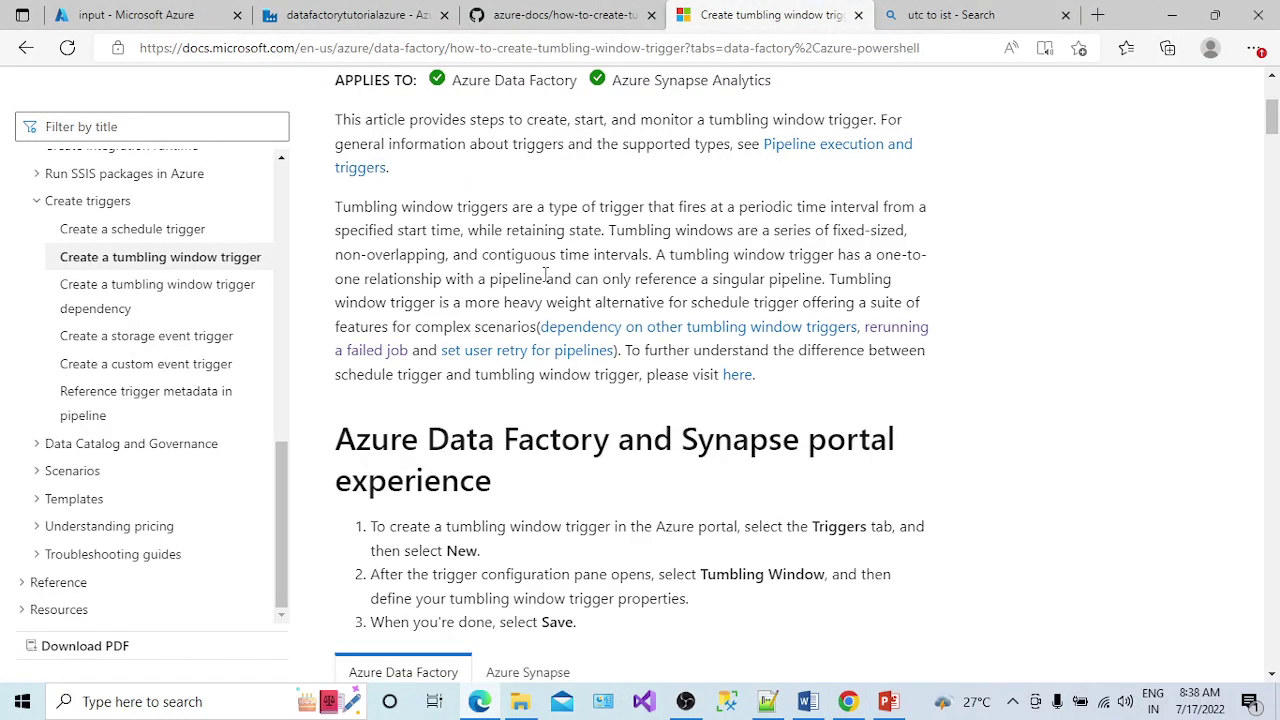
scroll(1273, 115, "up", 3)
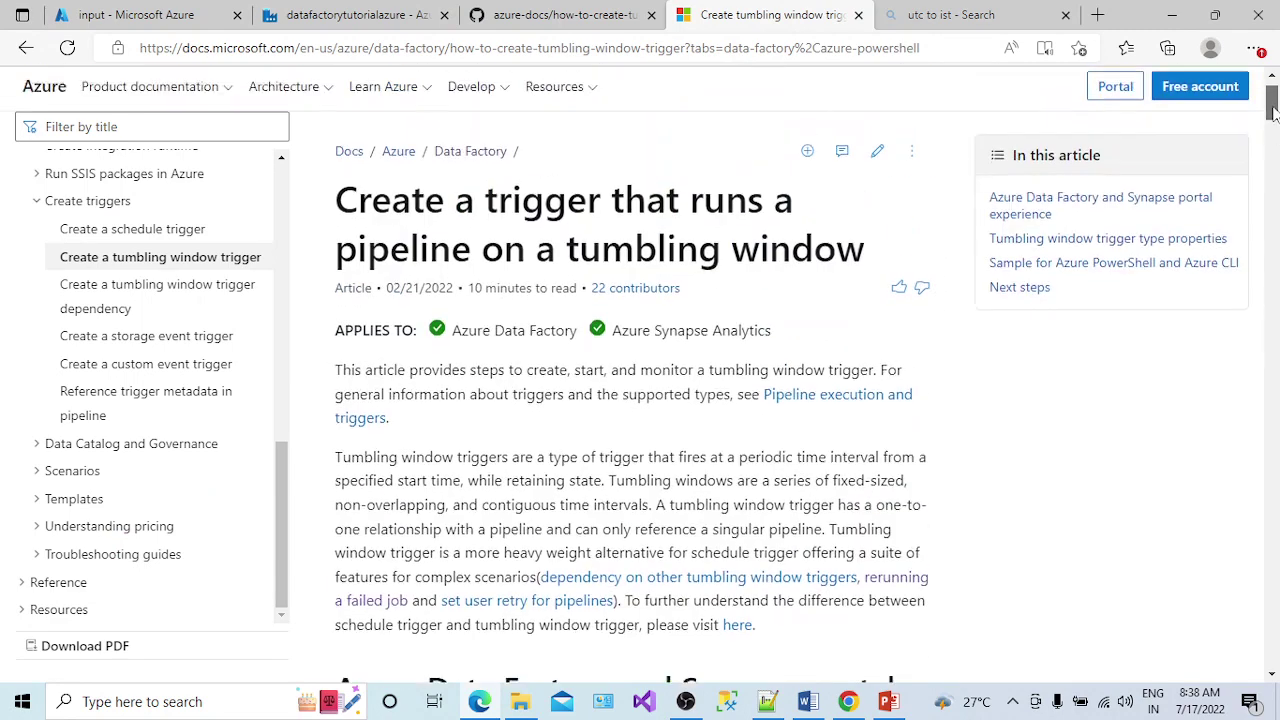
scroll(1273, 115, "down", 1)
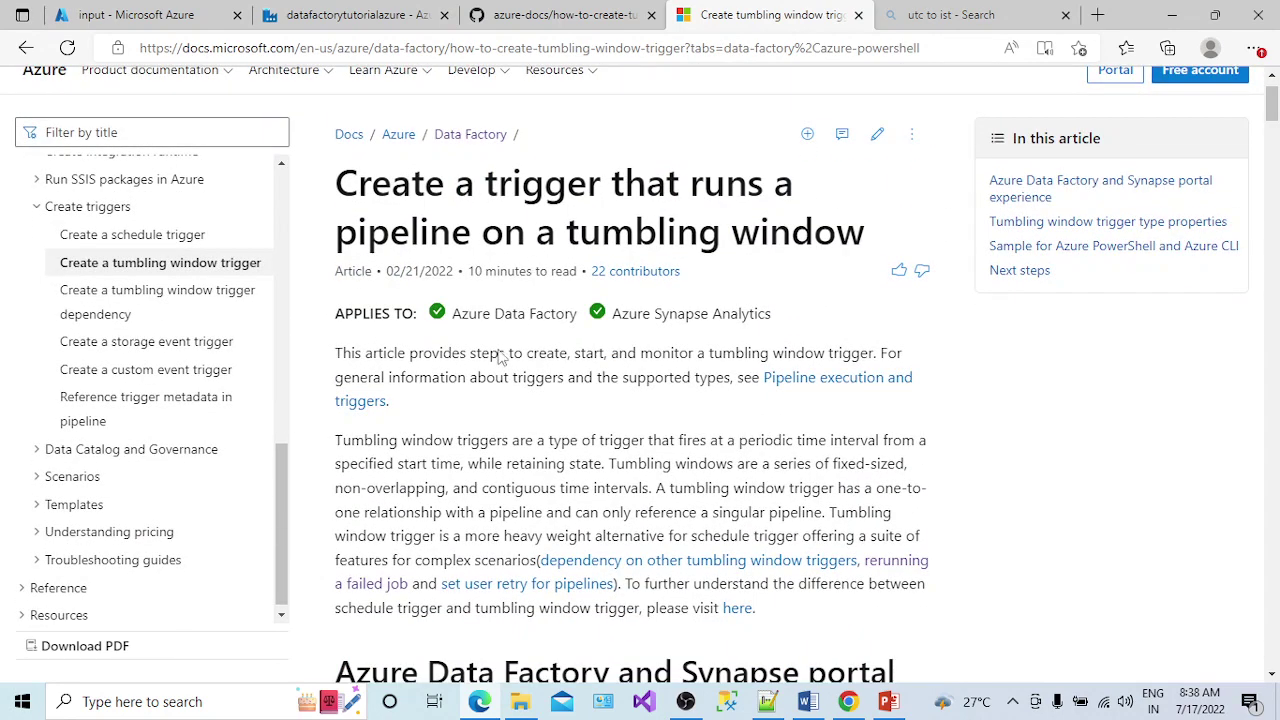
Read the article's paragraph defining tumbling window triggers, including start time, retained state, time intervals and their relationship with a pipeline
left_click_drag(340, 443, 652, 510)
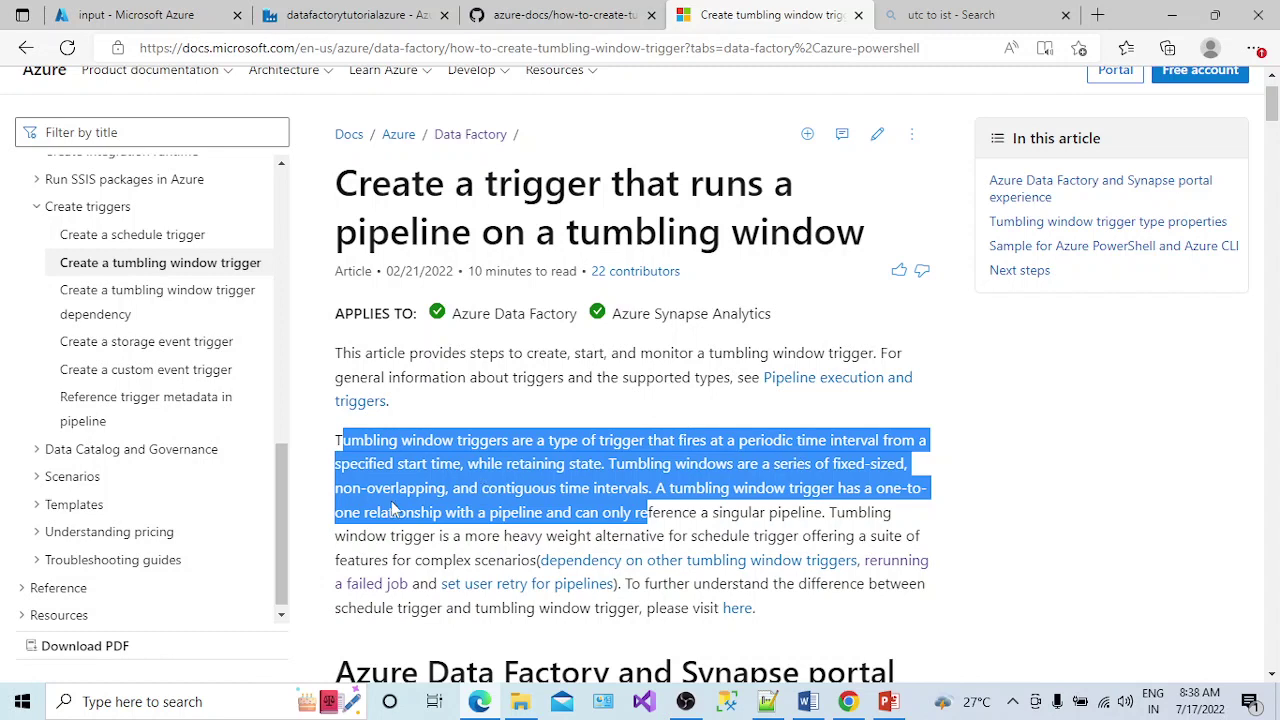
left_click_drag(340, 465, 455, 483)
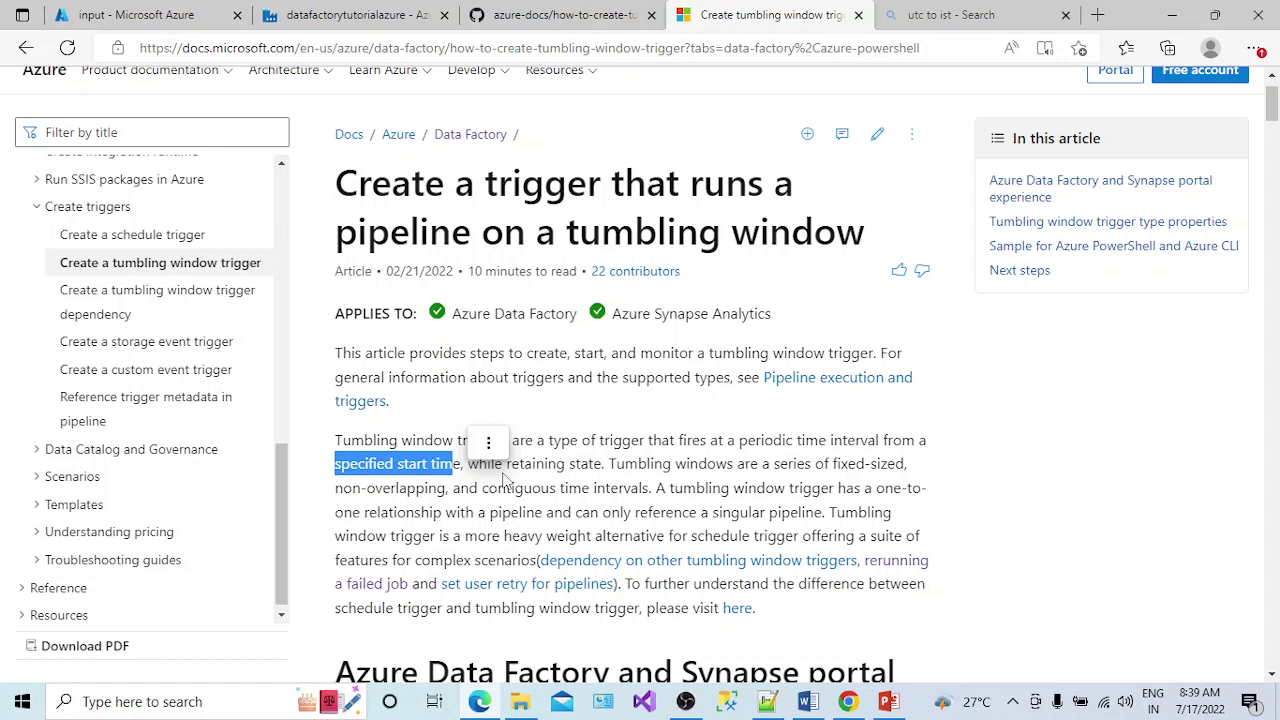
left_click(476, 468)
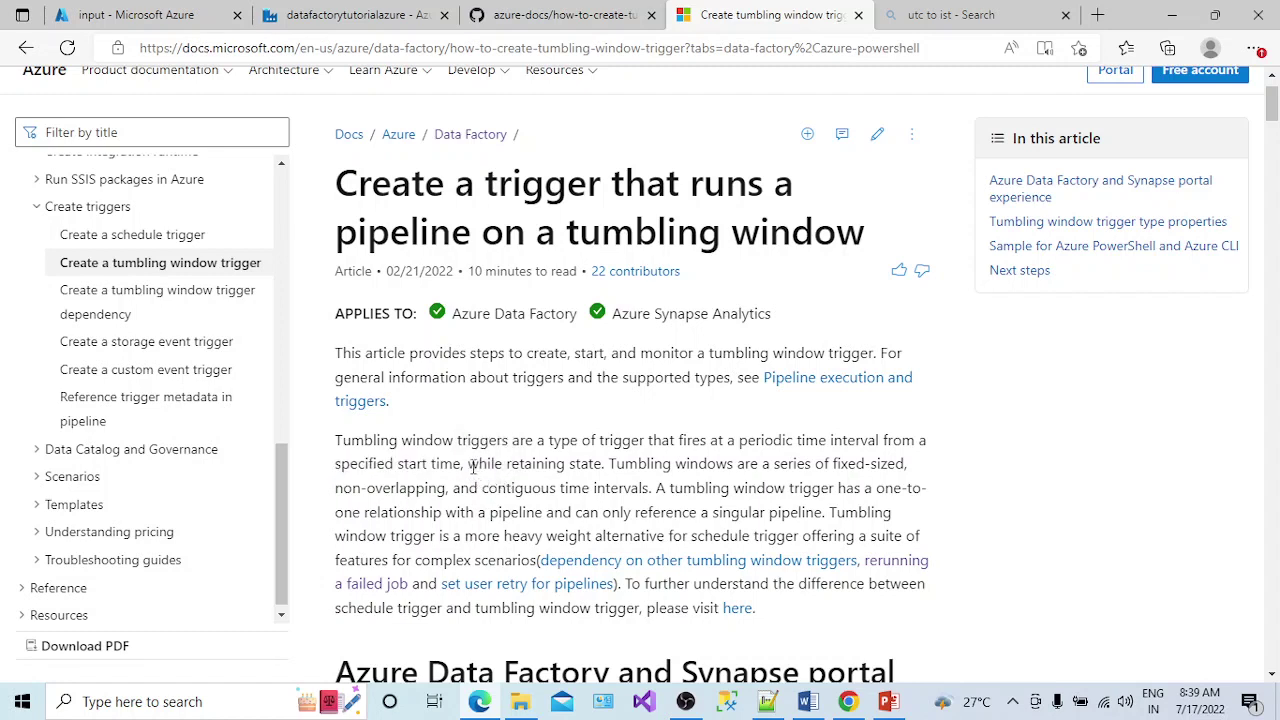
left_click_drag(468, 464, 598, 478)
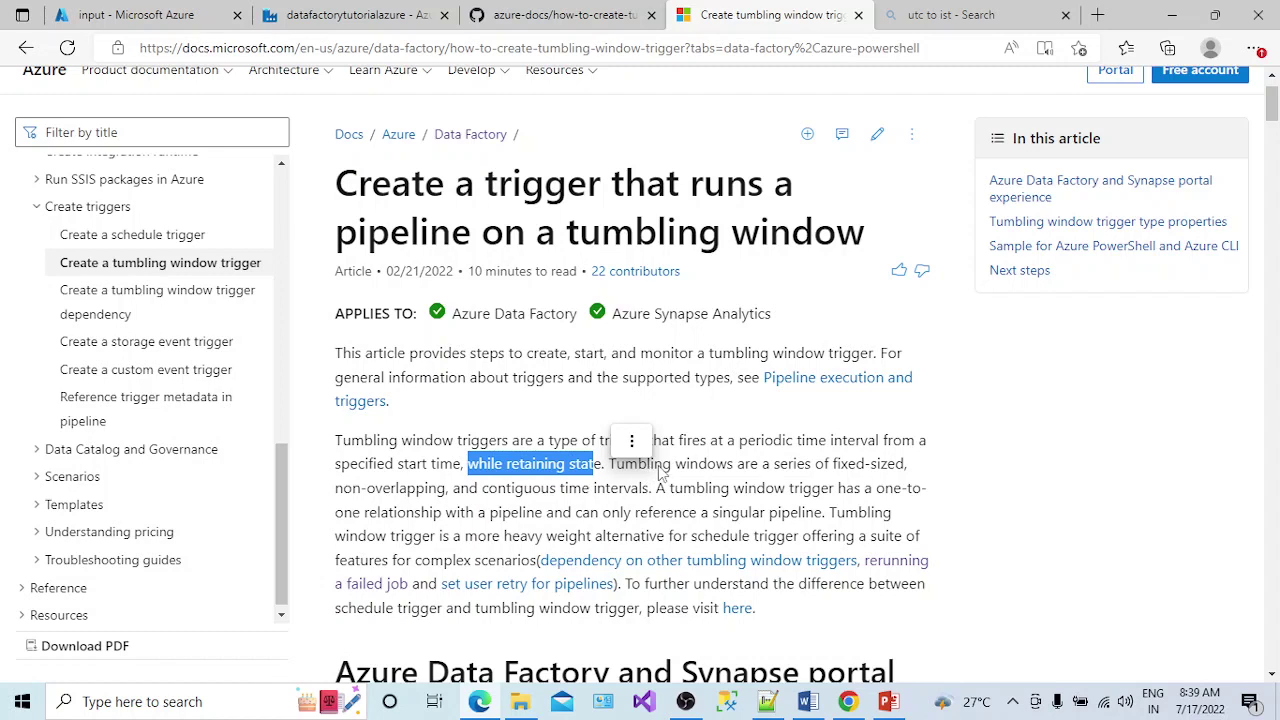
left_click_drag(698, 464, 905, 485)
left_click_drag(391, 490, 636, 496)
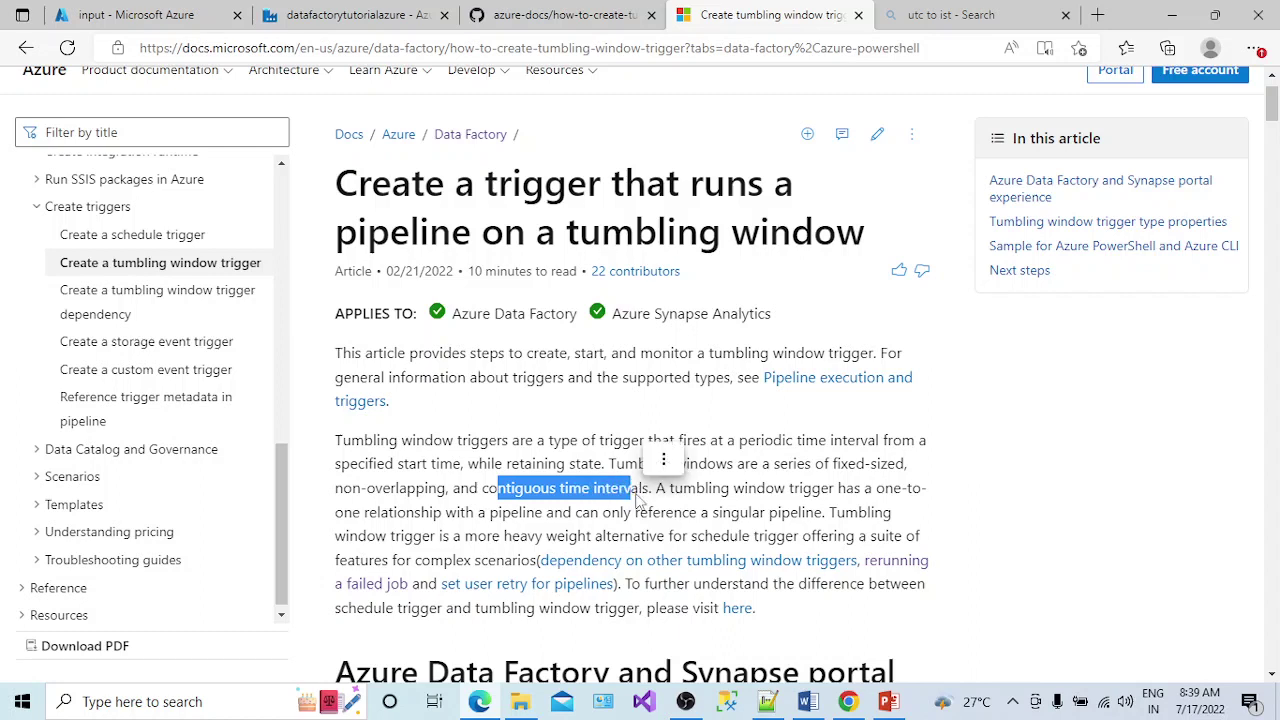
left_click_drag(833, 465, 903, 481)
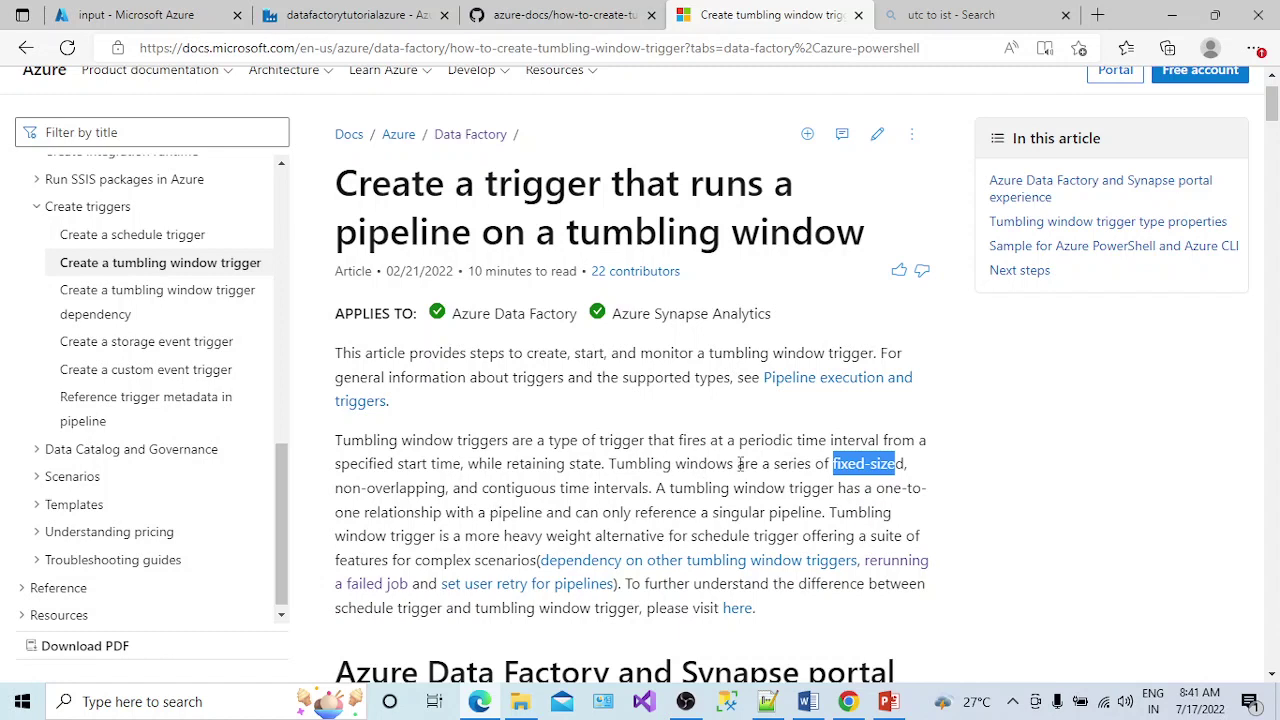
left_click_drag(676, 466, 728, 474)
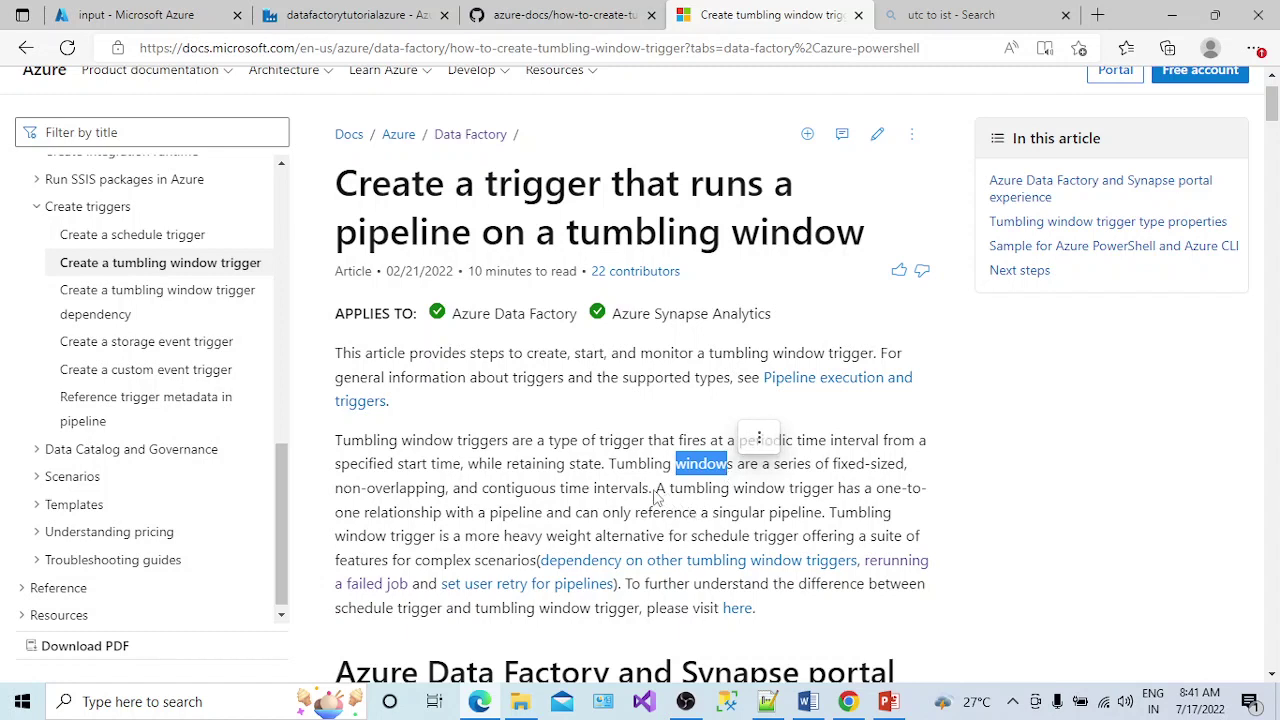
left_click_drag(652, 490, 708, 512)
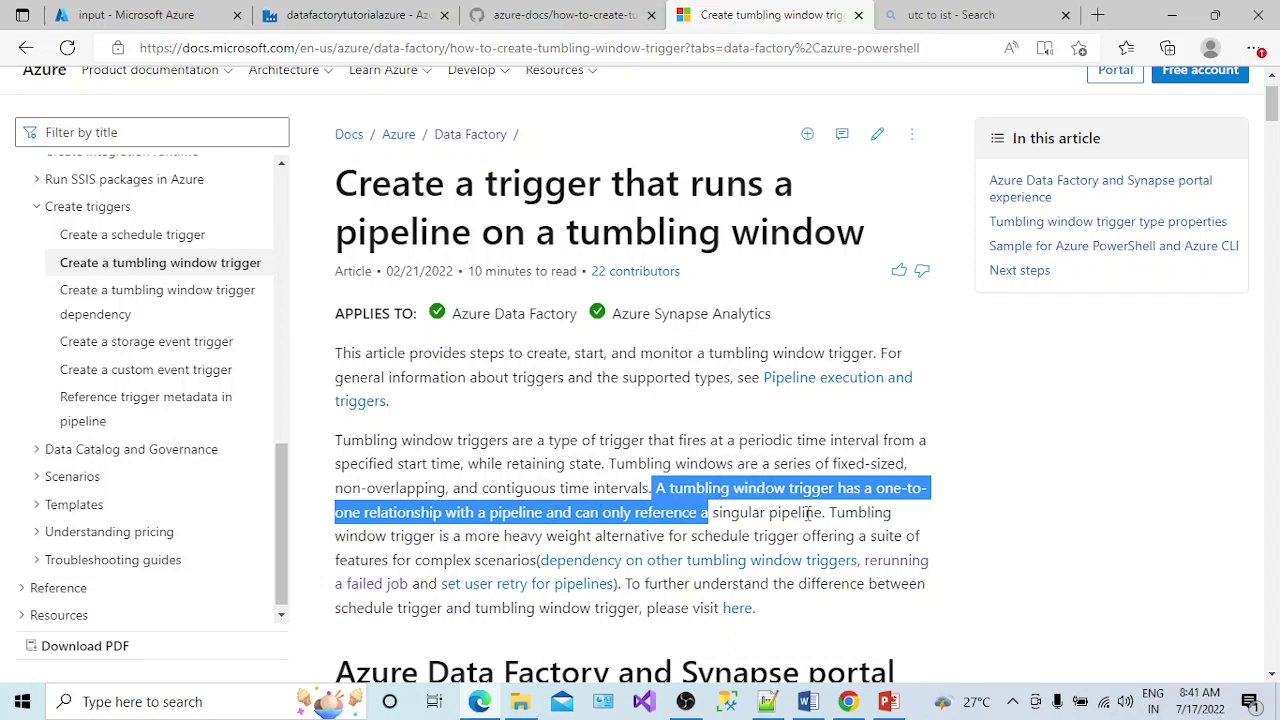
left_click_drag(822, 513, 657, 490)
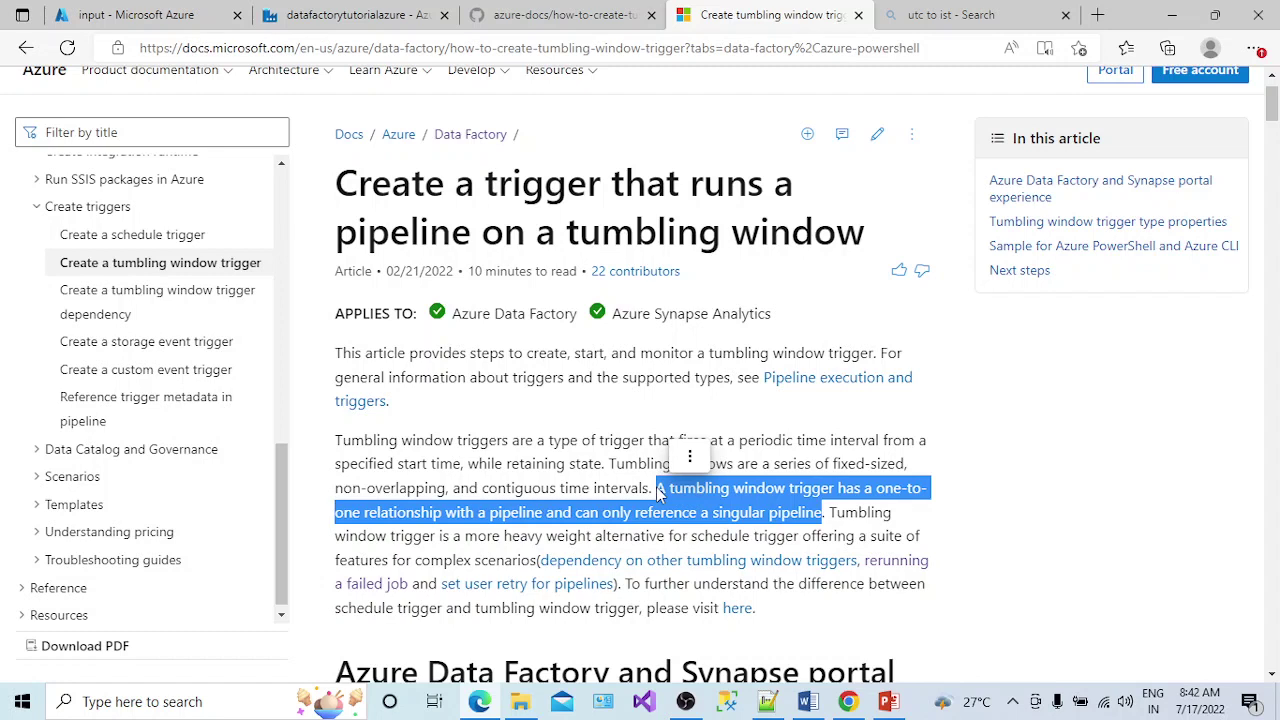
Switch to Notepad++ and review the three numbered notes under Tumbling Window Triggers
left_click(1012, 703)
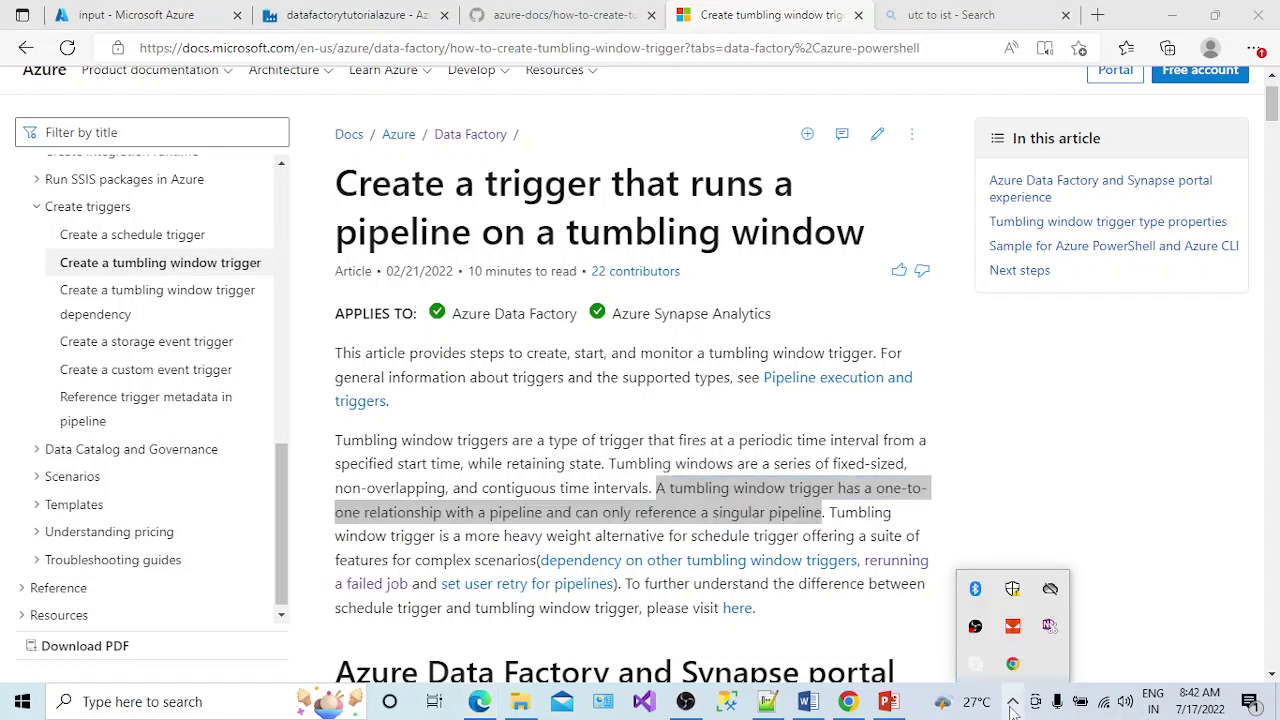
left_click(766, 703)
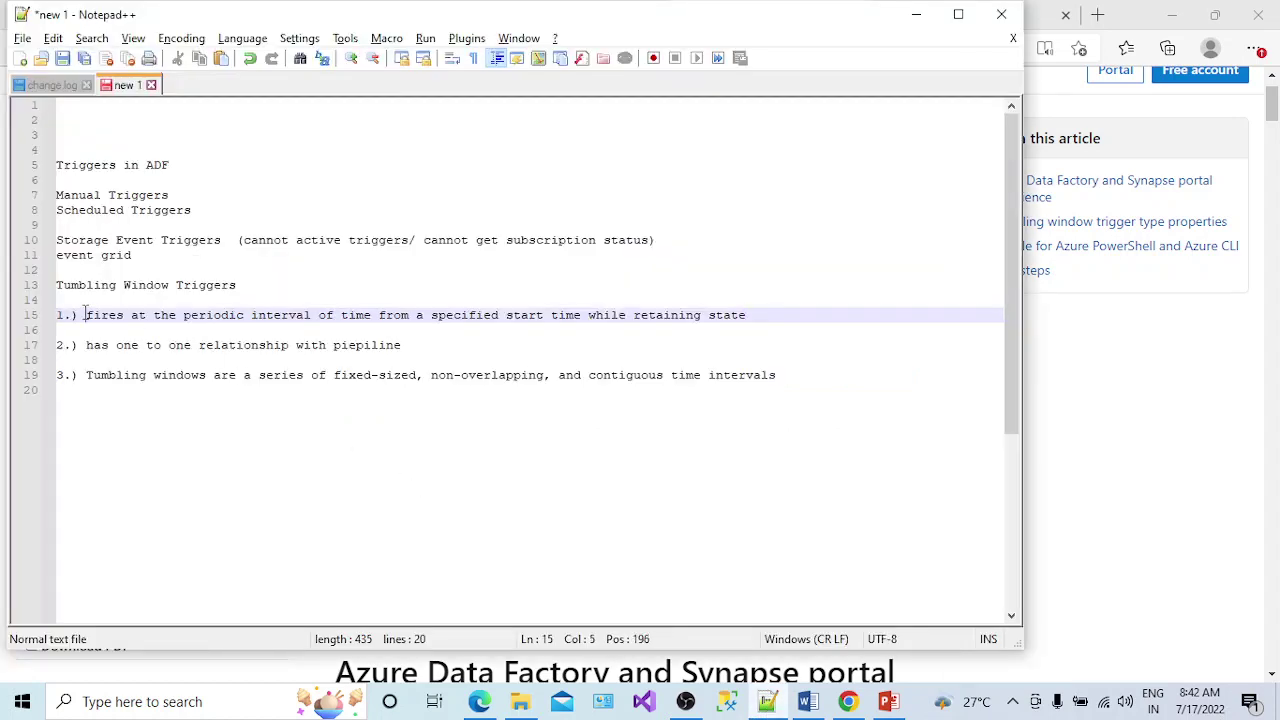
left_click_drag(93, 315, 209, 321)
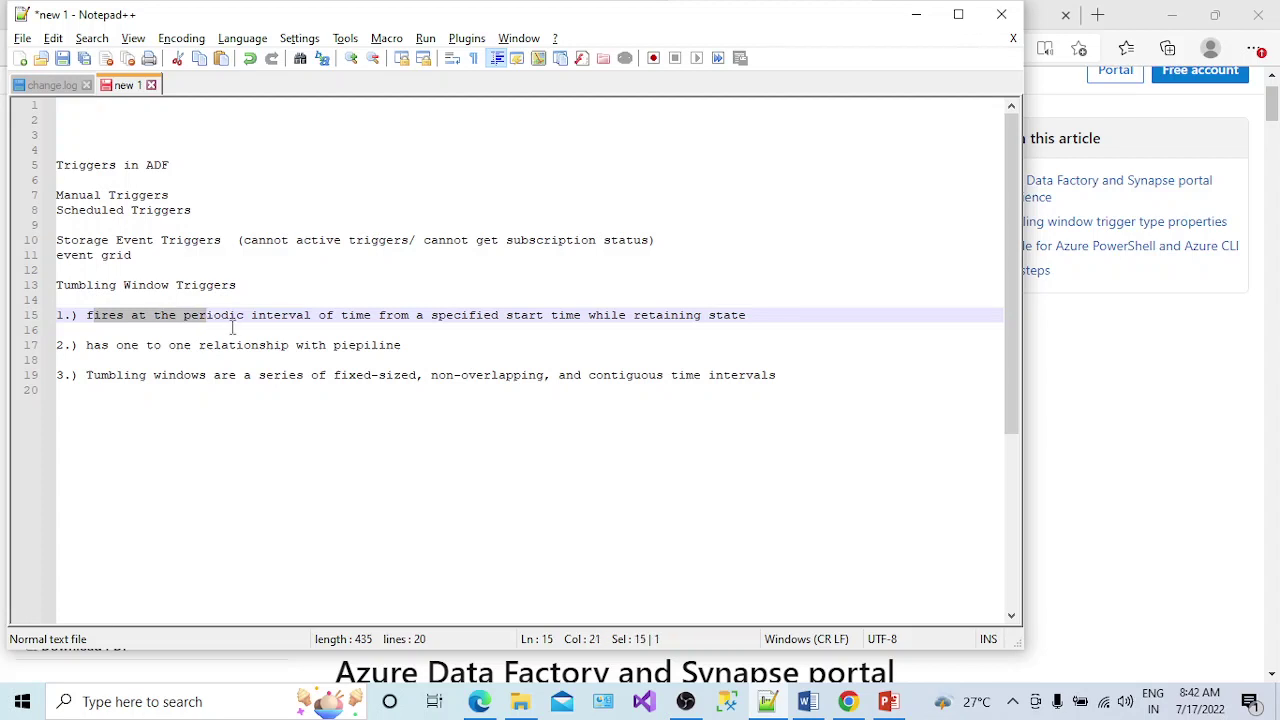
left_click_drag(250, 315, 391, 325)
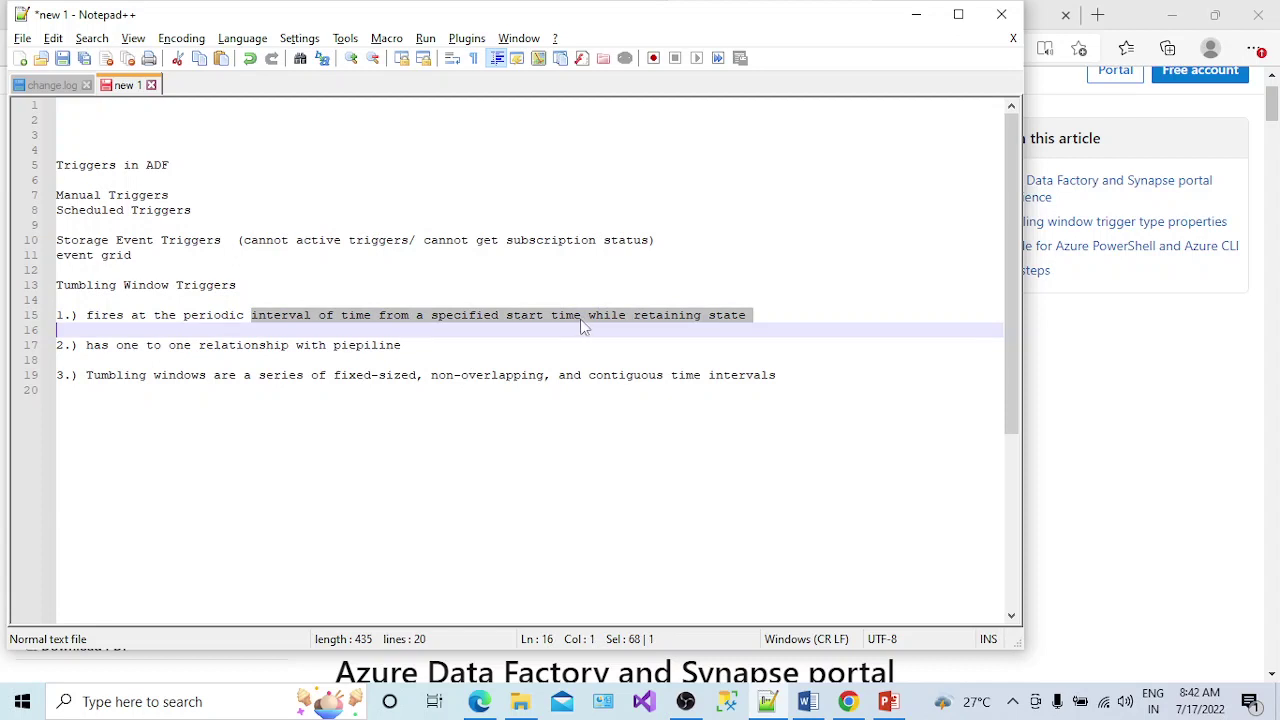
left_click(749, 315)
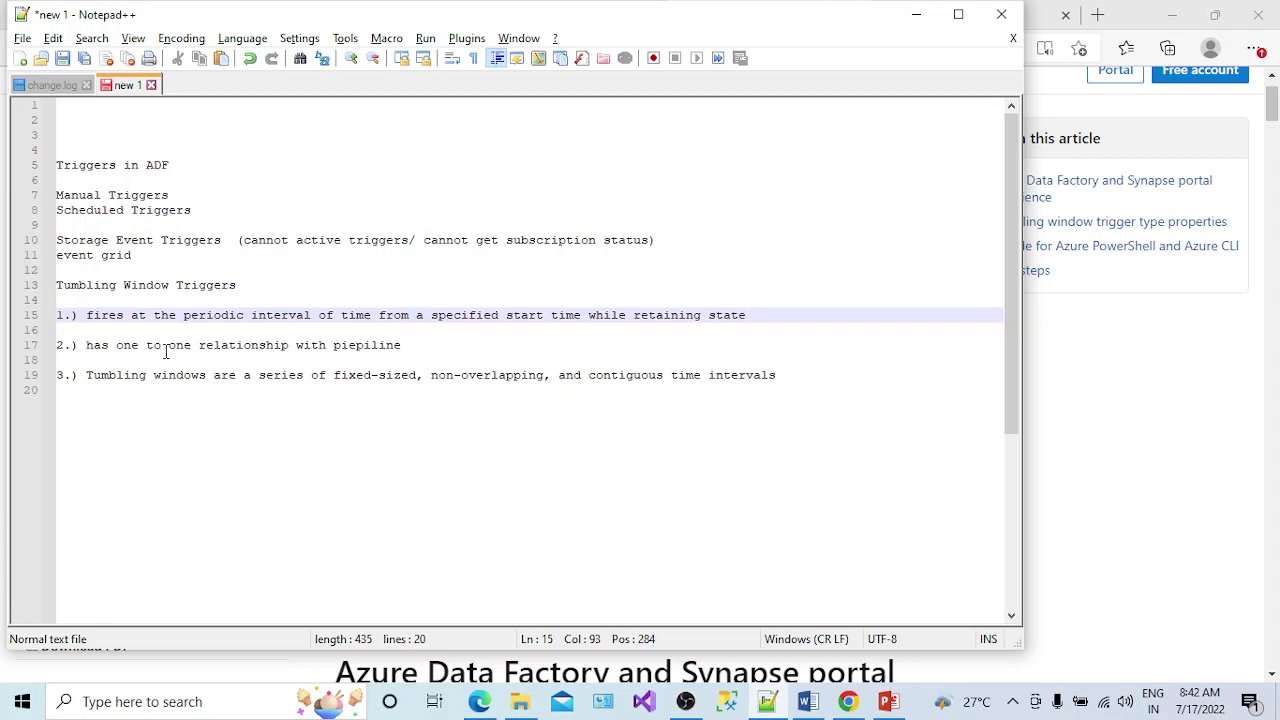
left_click(148, 377)
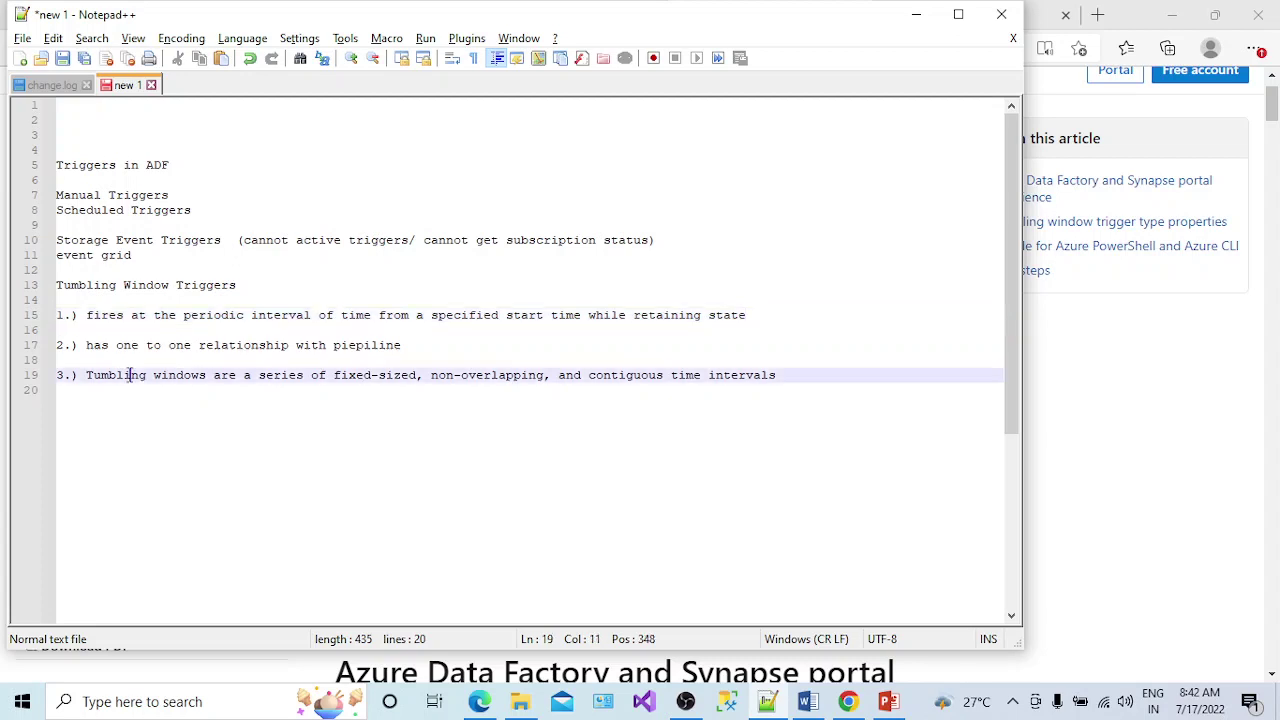
left_click(414, 384)
left_click_drag(414, 384, 357, 377)
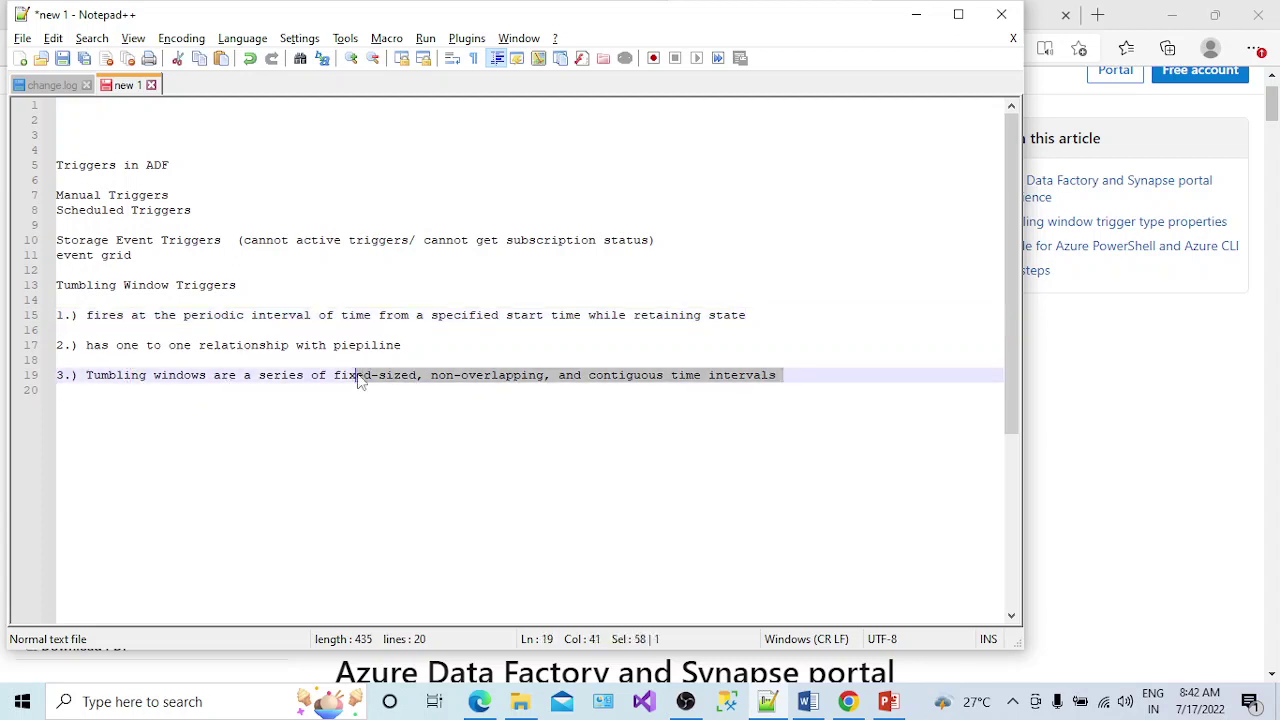
left_click(788, 378)
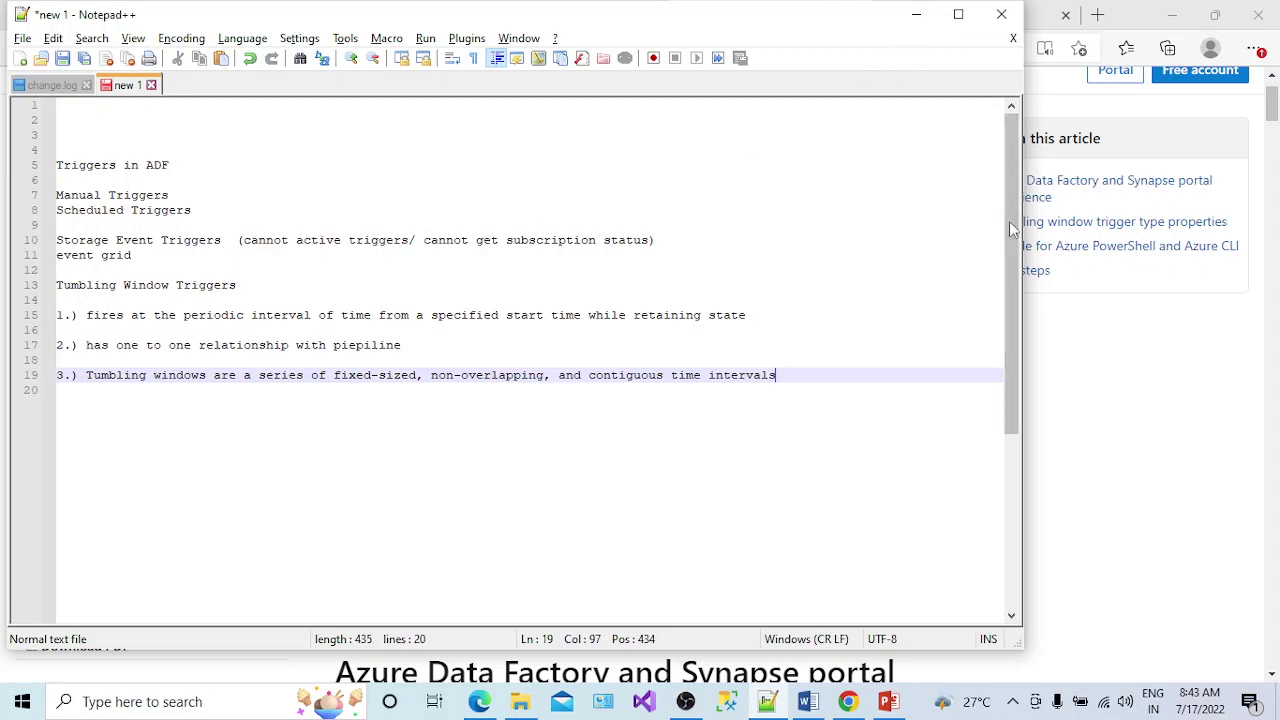
mouse_move(1009, 221)
left_mouse_down()
mouse_move(1014, 289)
mouse_move(1008, 208)
left_mouse_up()
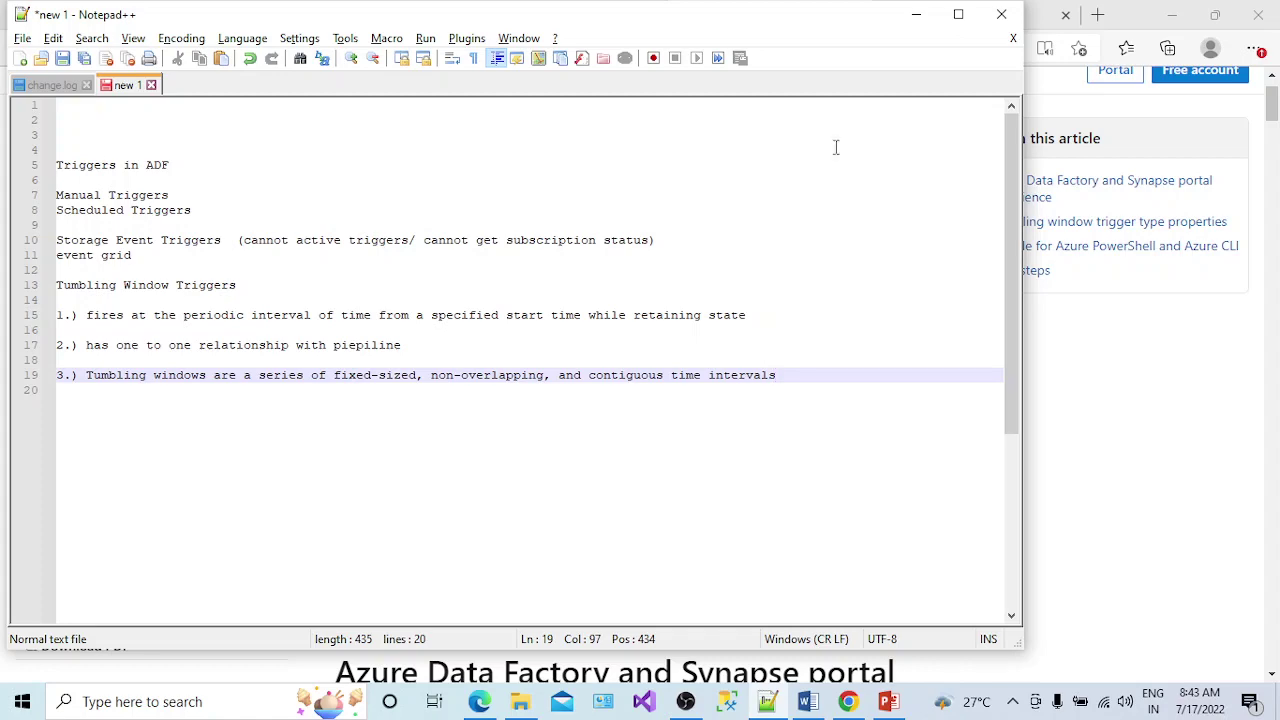
Switch back to the Data Factory triggers list in Edge and open the trg_scheduled trigger for editing
left_click(916, 14)
left_click(340, 15)
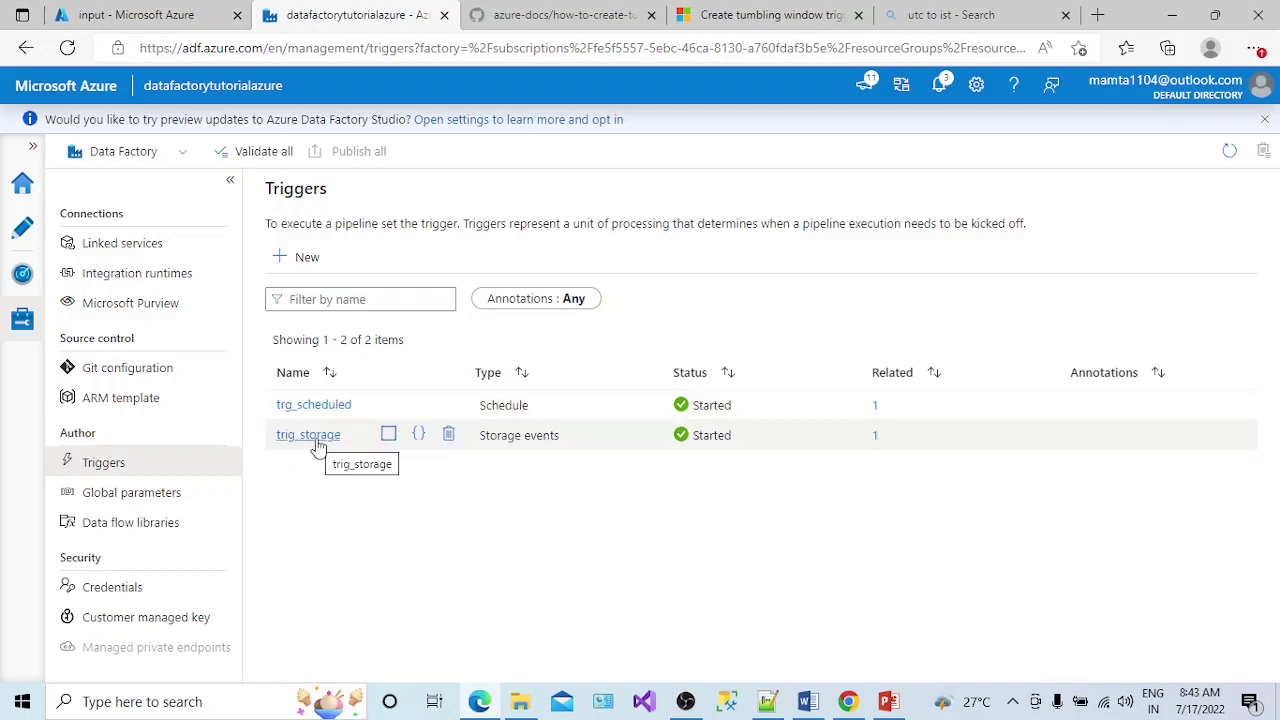
key("alt+Tab")
key("alt+Tab")
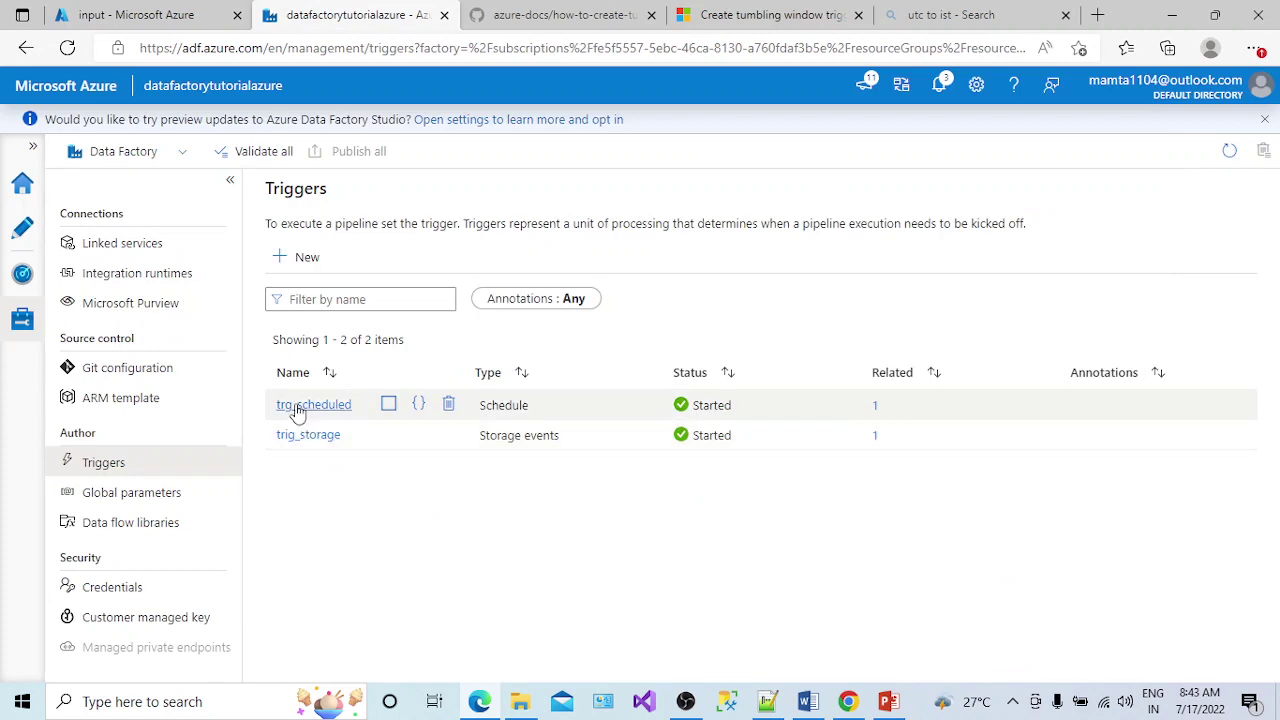
left_click(297, 408)
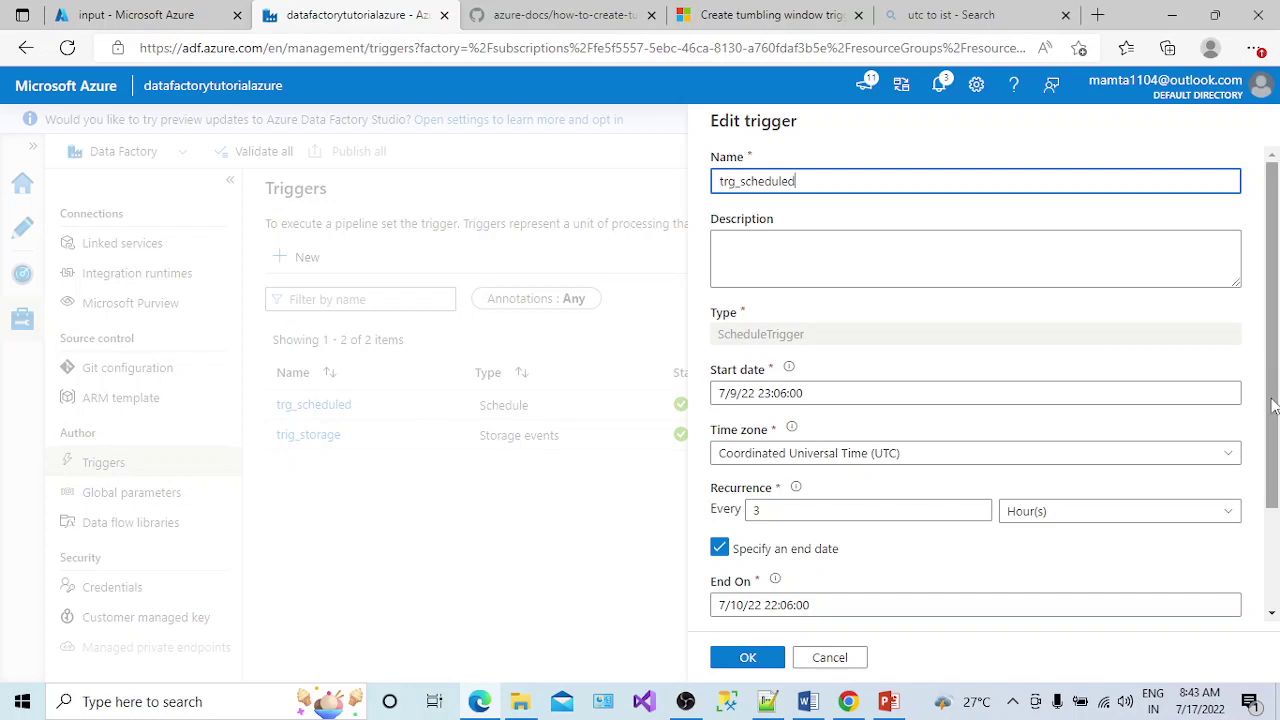
Set the recurrence of the trg_scheduled trigger to every 15 minutes
mouse_move(1274, 410)
left_mouse_down()
mouse_move(1277, 518)
mouse_move(1274, 461)
left_mouse_up()
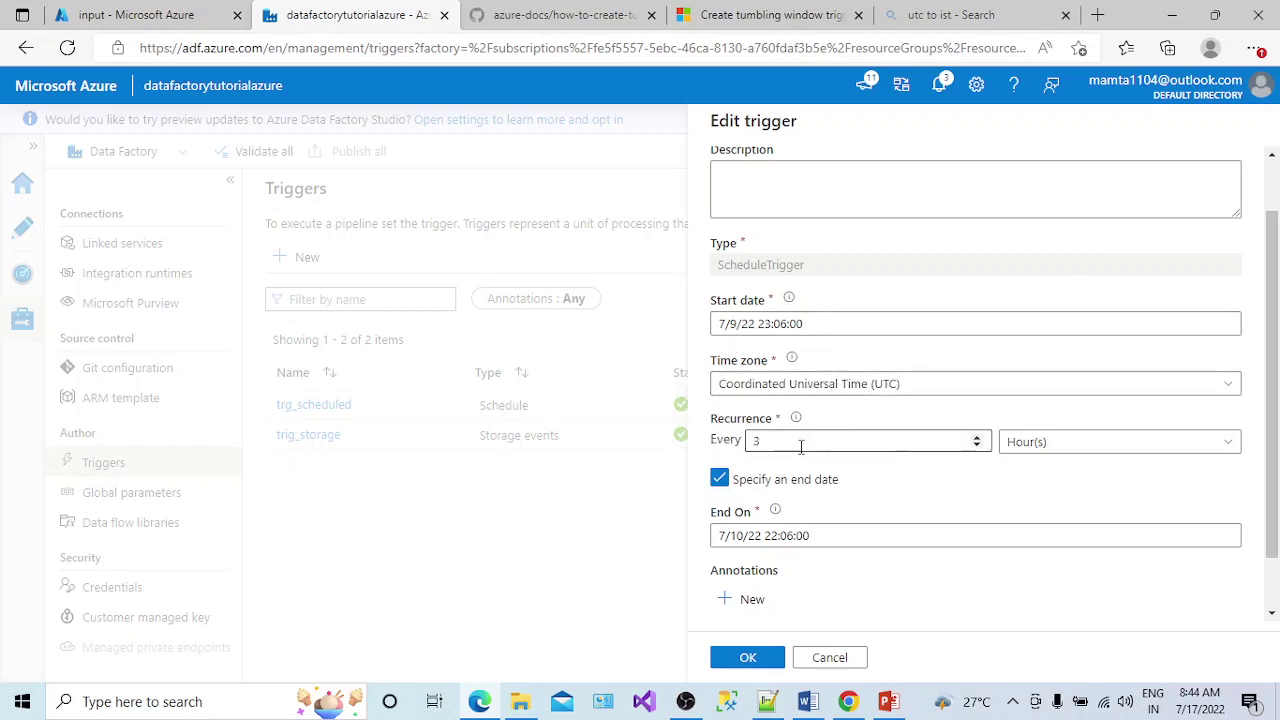
scroll(1275, 480, "down", 1)
scroll(1275, 480, "down", 1)
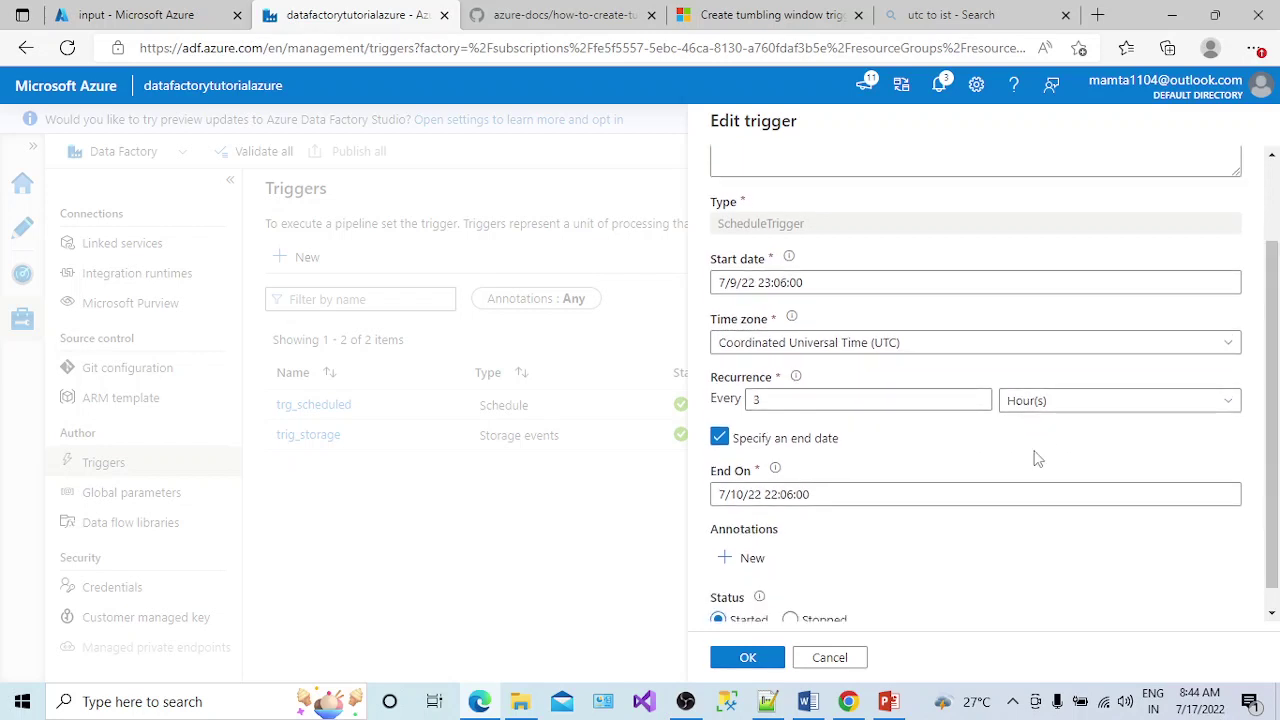
left_click(1031, 405)
left_click_drag(965, 401, 725, 392)
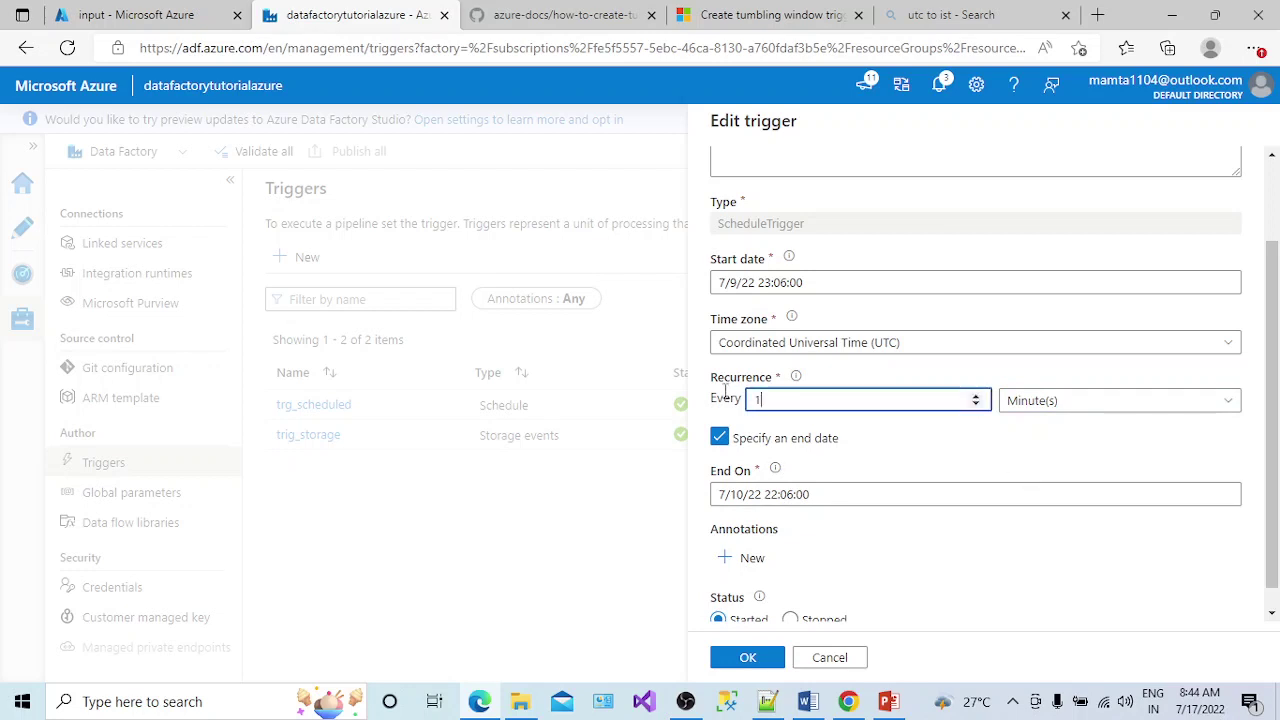
left_click(927, 537)
scroll(927, 530, "down", 1)
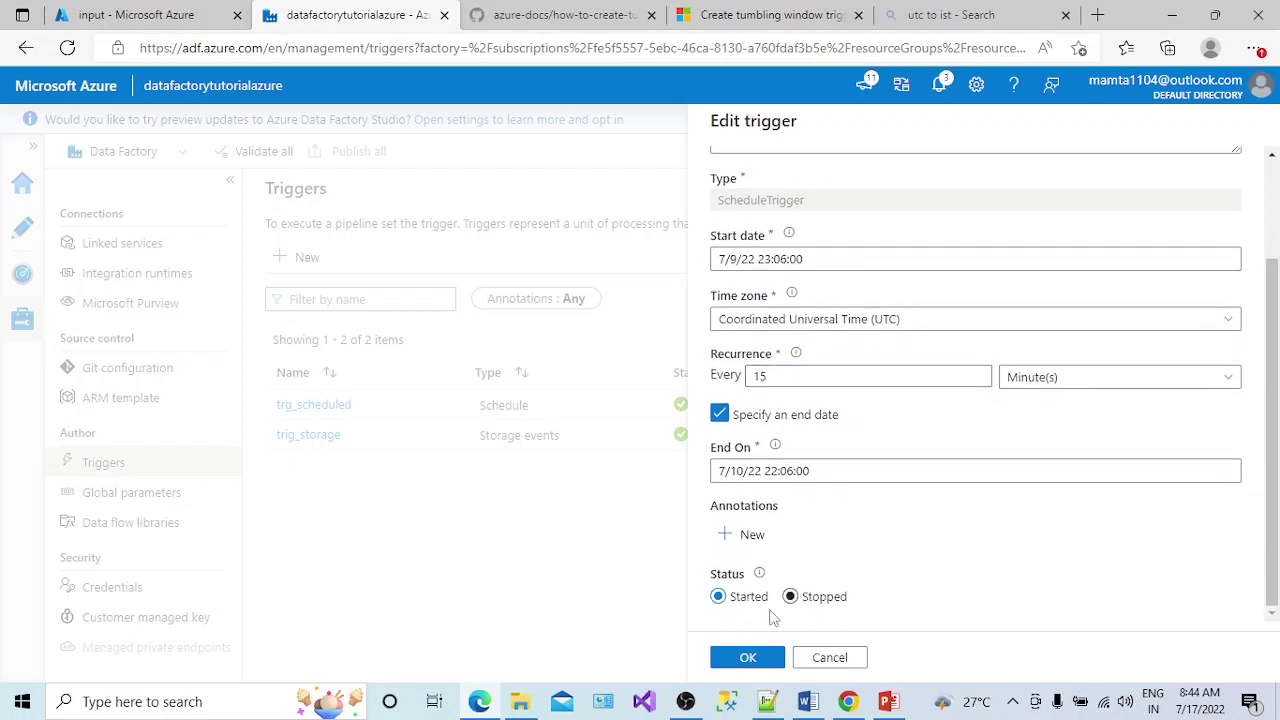
Save the edited trg_scheduled trigger and publish the pending change to the live environment
left_click(755, 658)
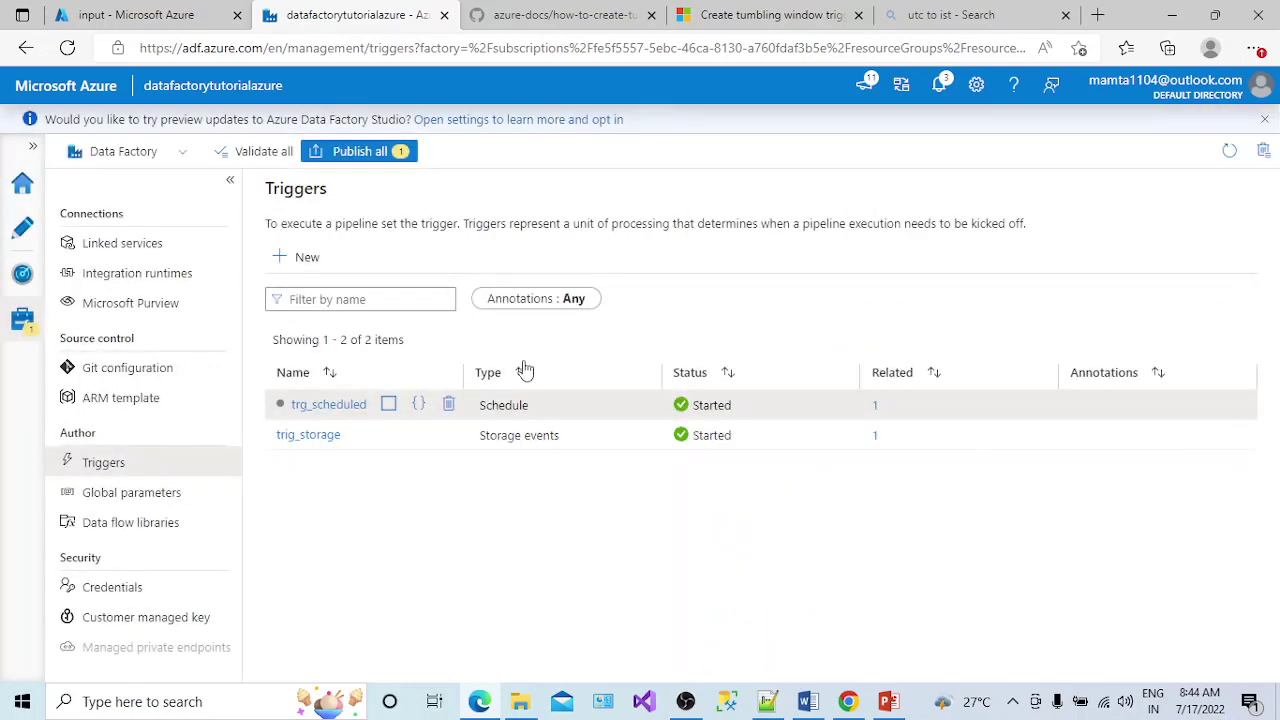
left_click(370, 150)
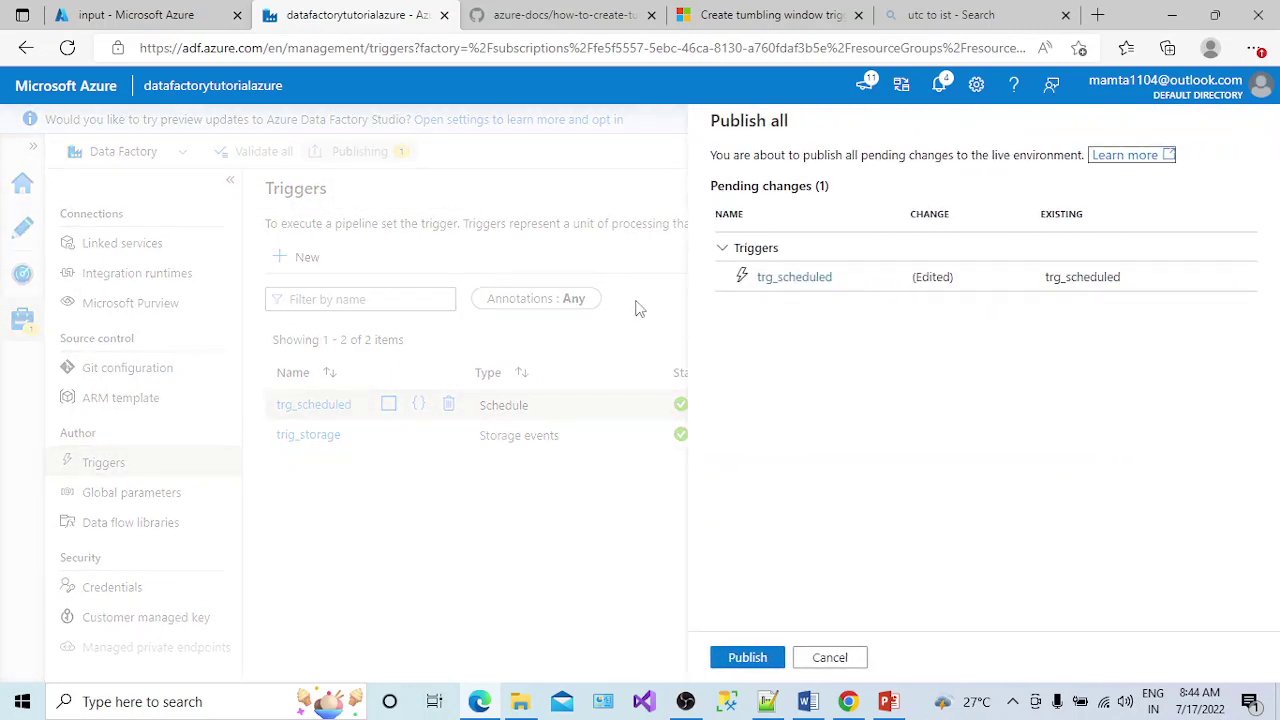
left_click(745, 658)
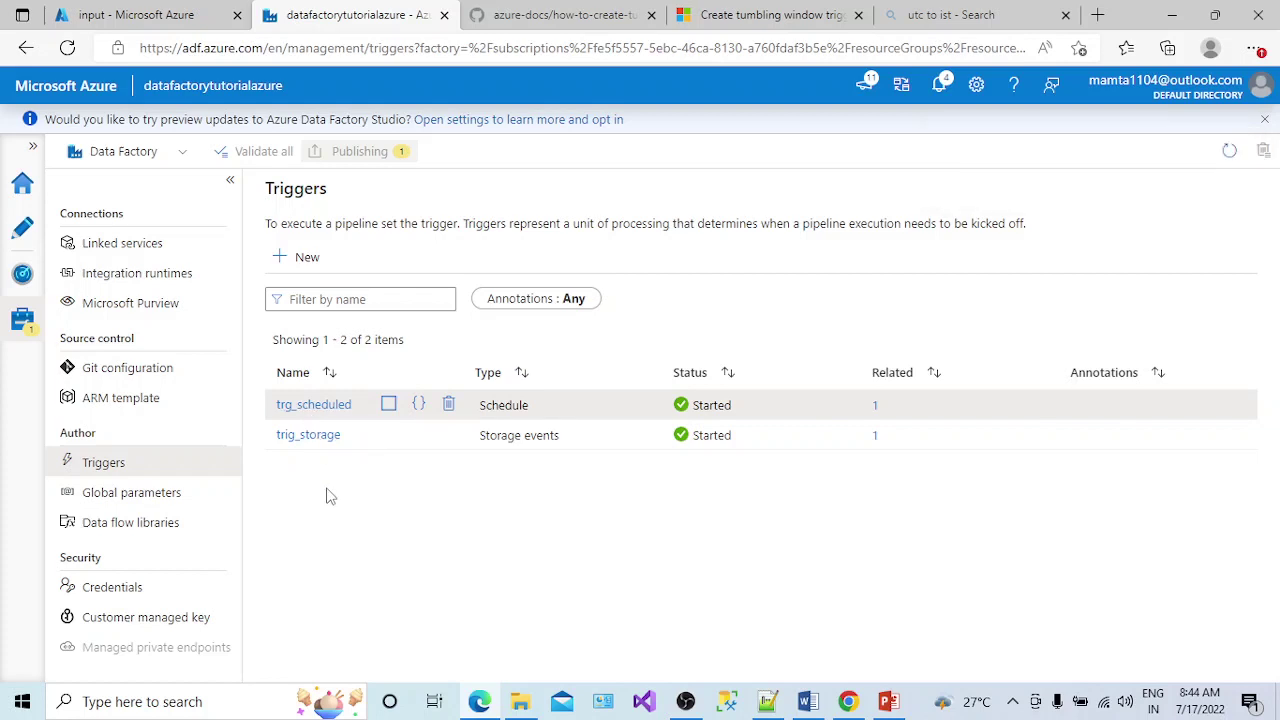
Set the trig_storage trigger's blob path ending to .txt, accept the data preview, and publish the change
left_click(309, 434)
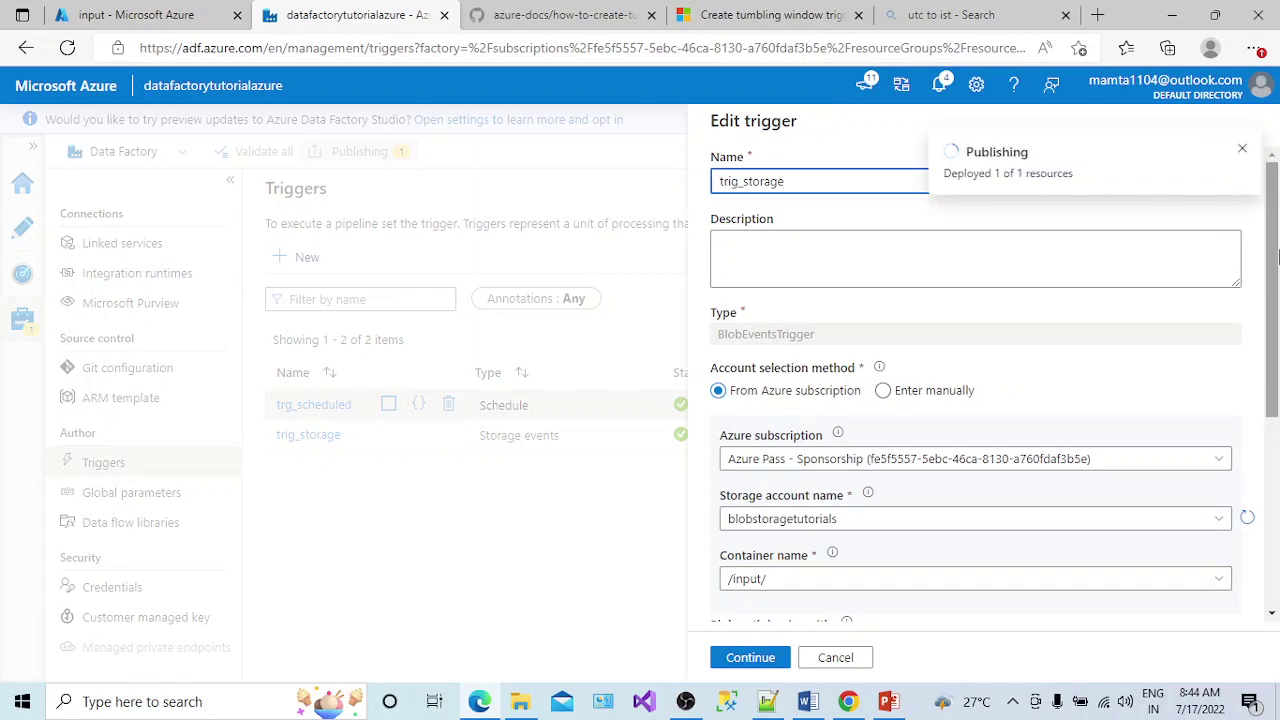
left_click_drag(1277, 258, 1277, 395)
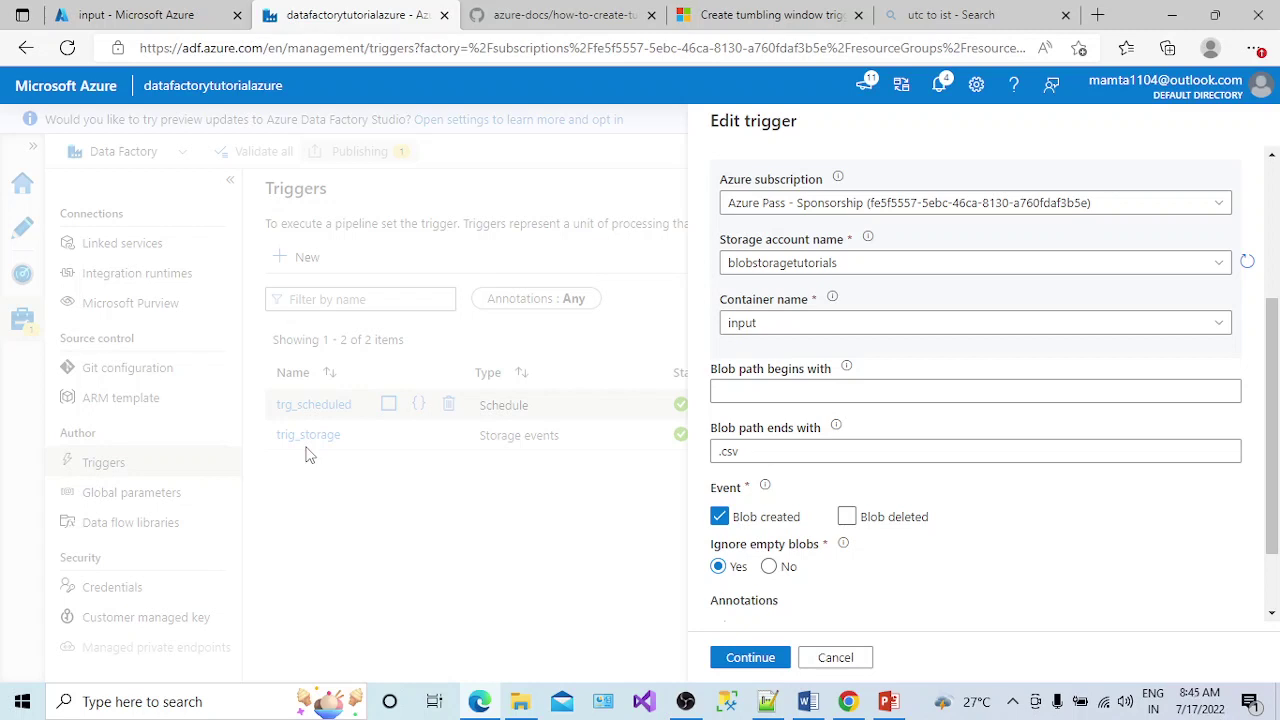
left_click(766, 452)
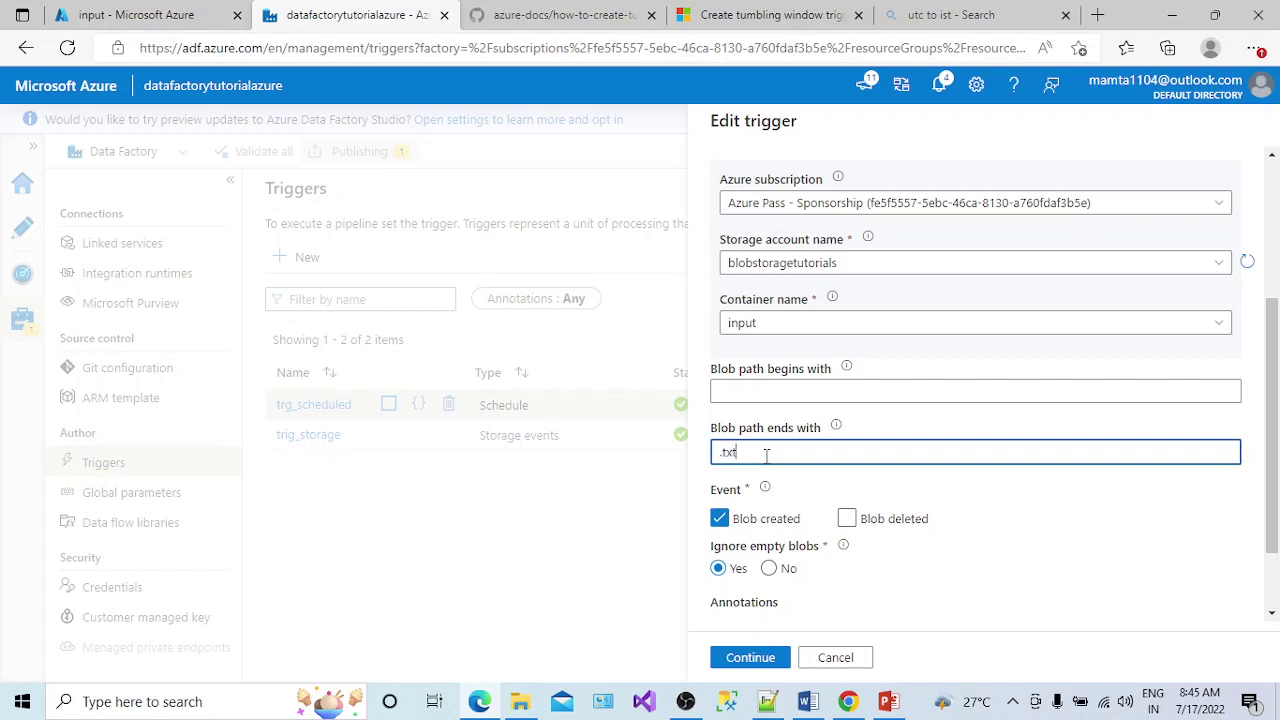
type(".txt")
left_click(750, 657)
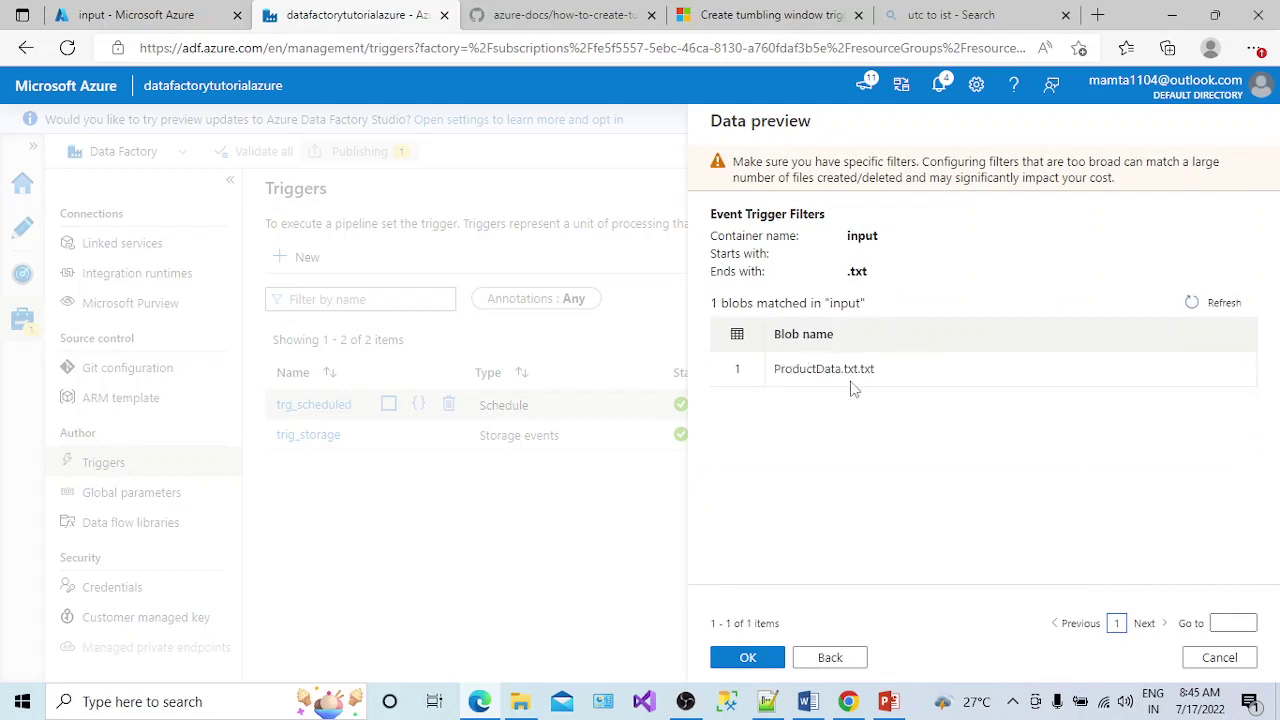
left_click(760, 660)
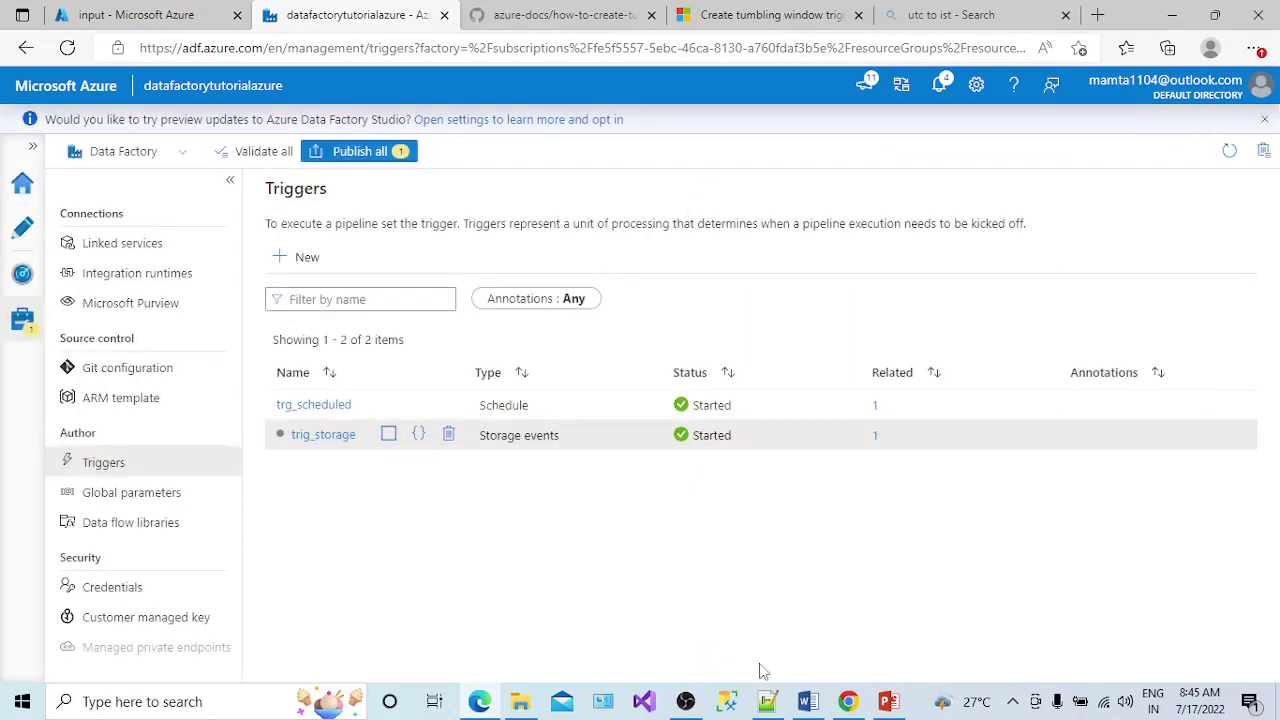
left_click(358, 151)
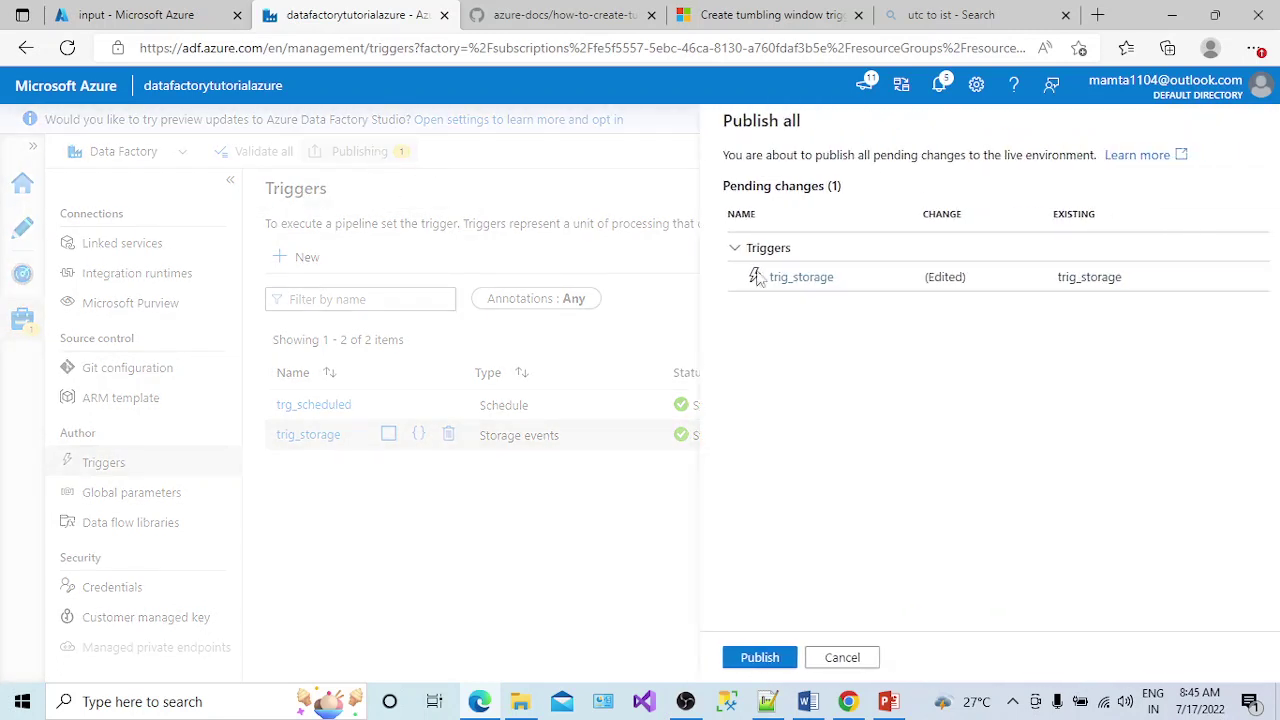
left_click(750, 657)
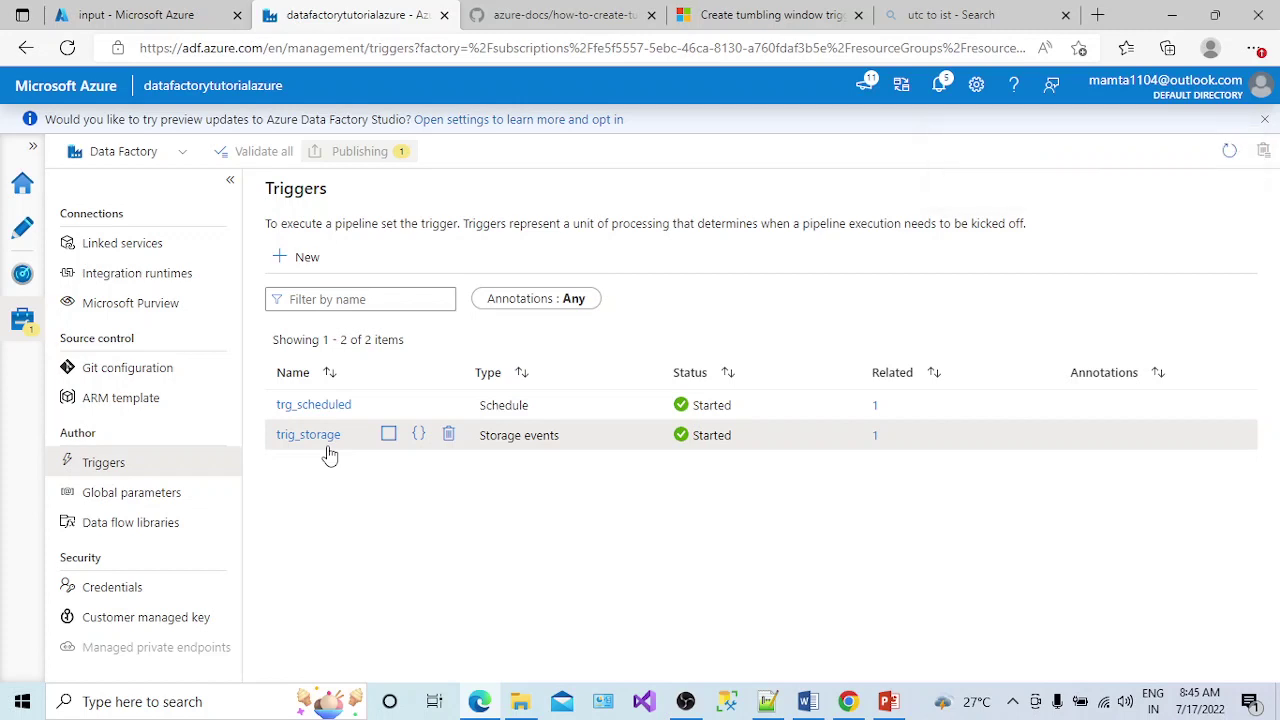
Open the PL_SET pipeline and review the variable name and value assigned by its Set variable1 activity
left_click(18, 248)
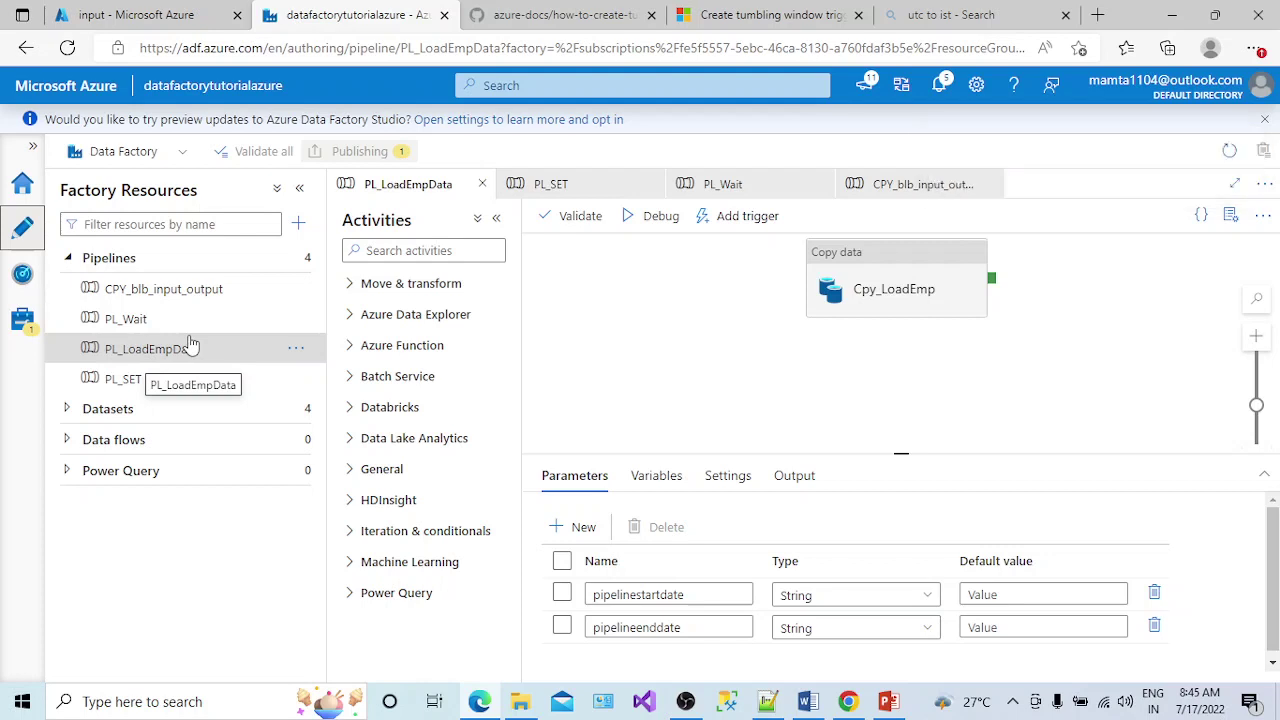
left_click(140, 381)
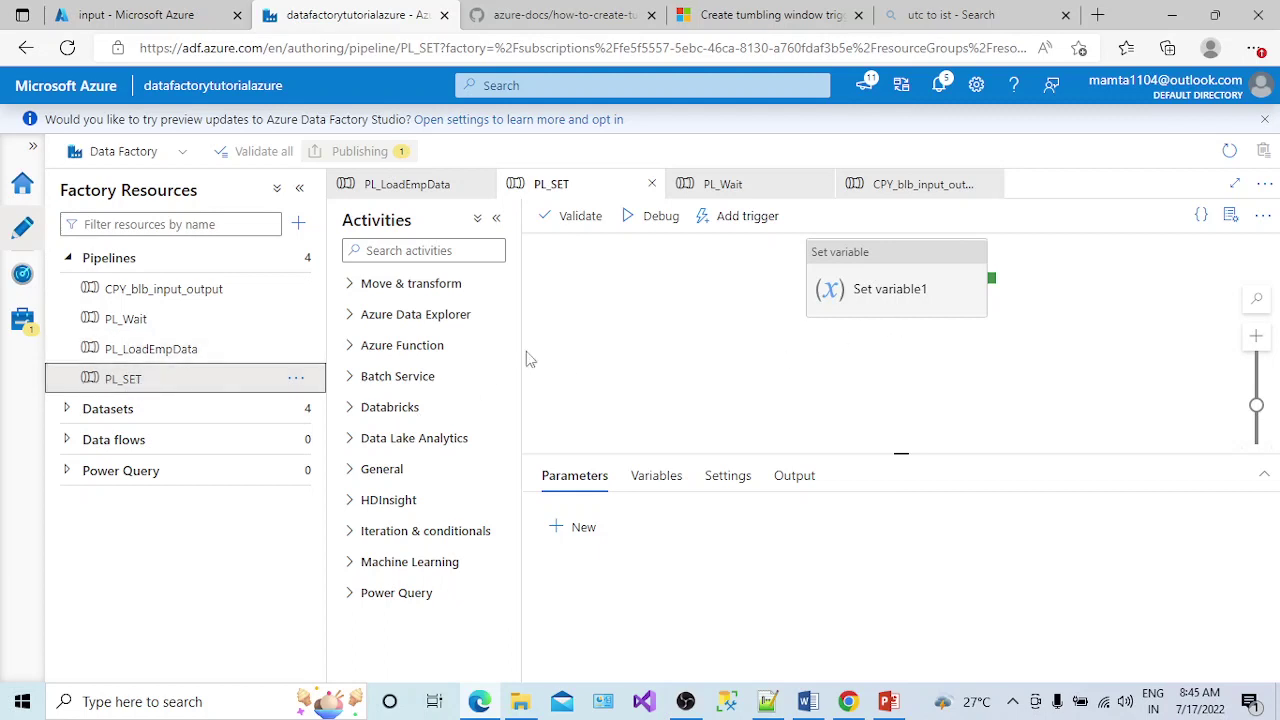
left_click(822, 290)
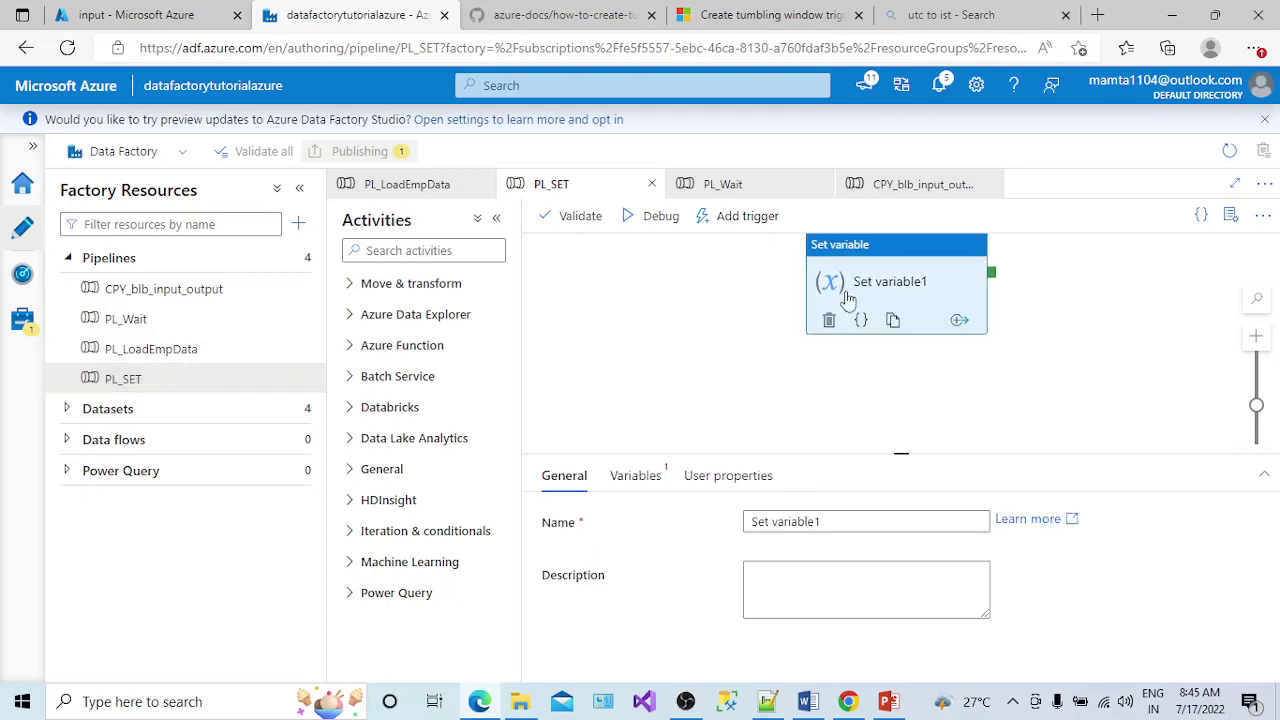
left_click(645, 484)
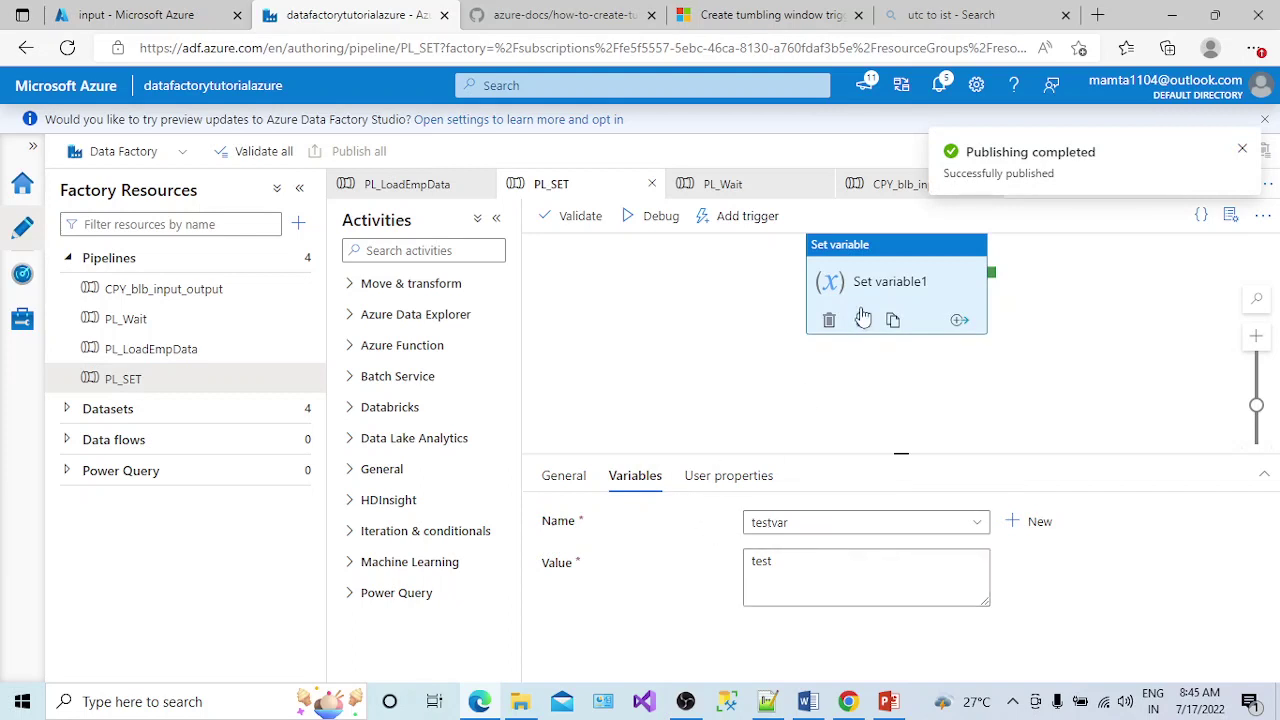
left_click(799, 526)
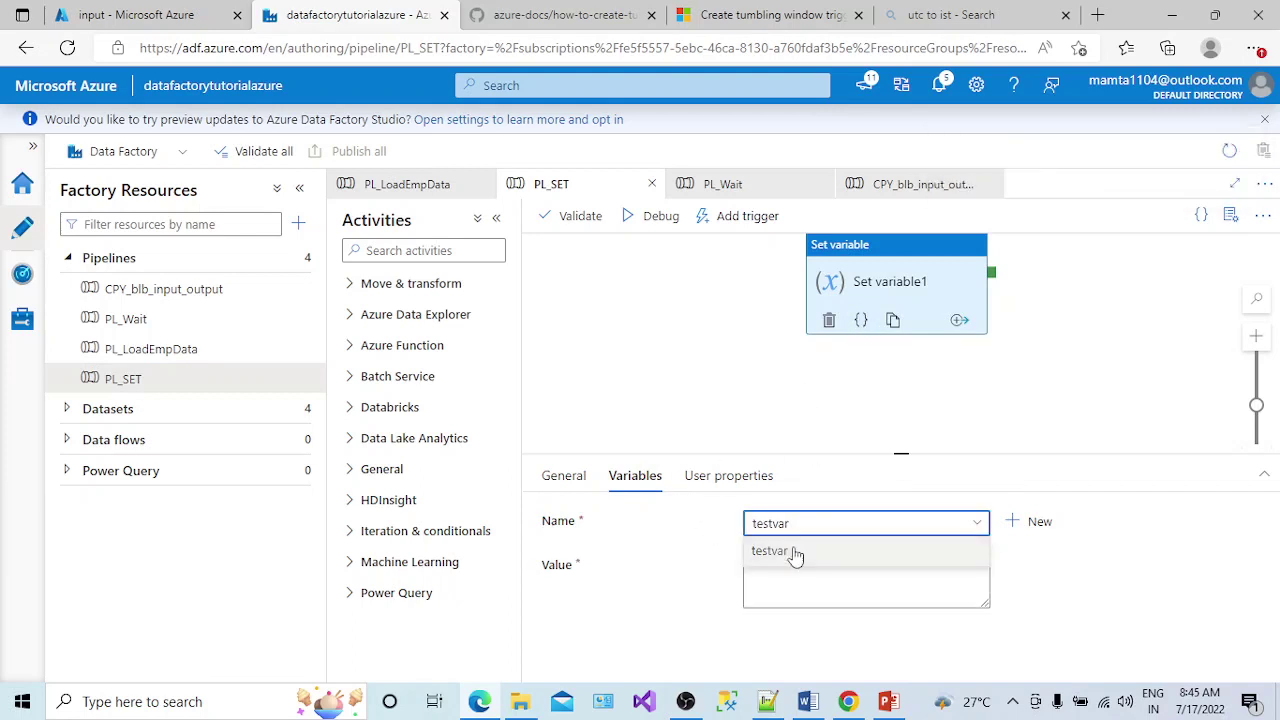
left_click(795, 570)
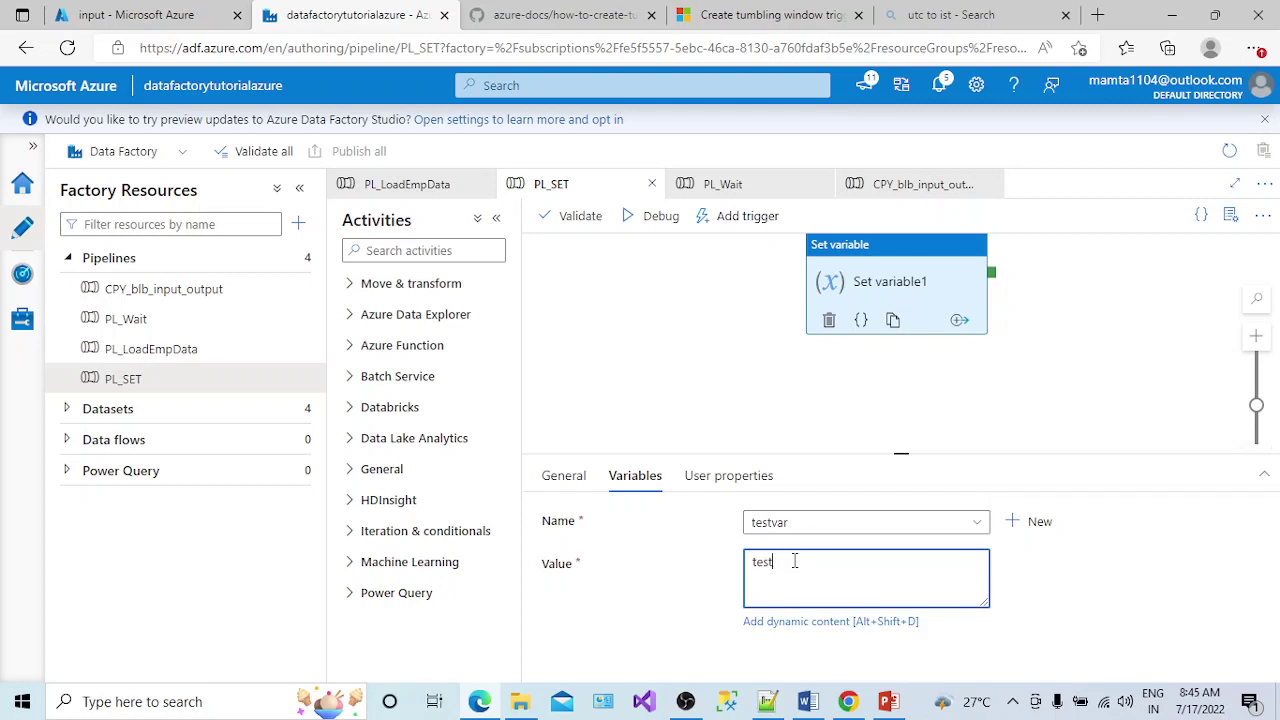
left_click_drag(790, 572, 752, 565)
left_click_drag(873, 298, 816, 350)
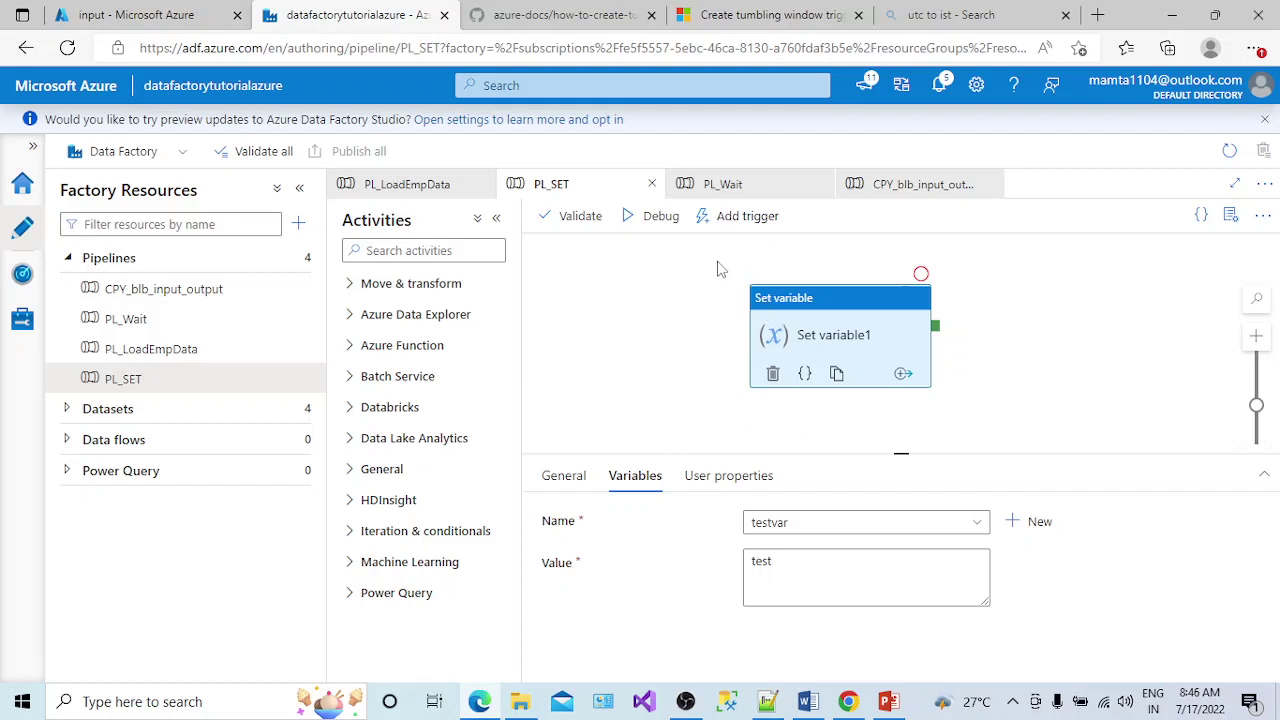
Close the PL_Wait, CPY_blb_input_output and PL_LoadEmpData pipelines, and collapse the activities and factory resources lists
left_click(821, 185)
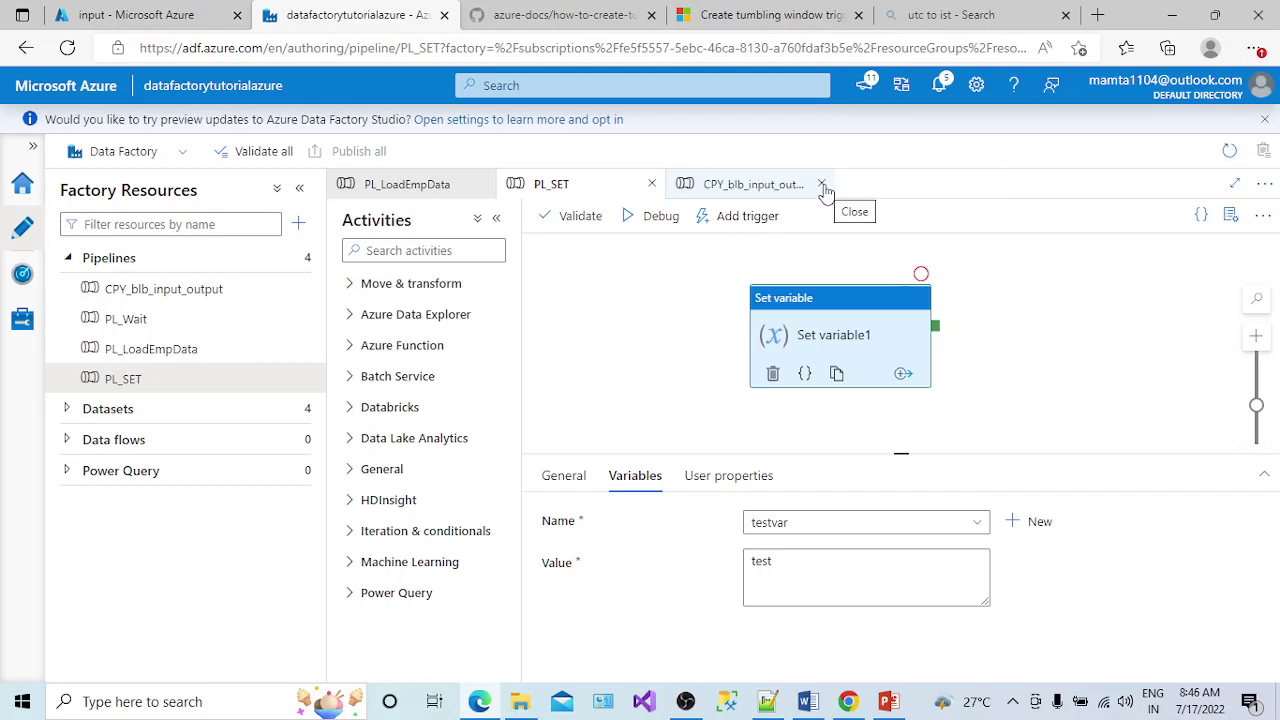
left_click(822, 184)
left_click(482, 185)
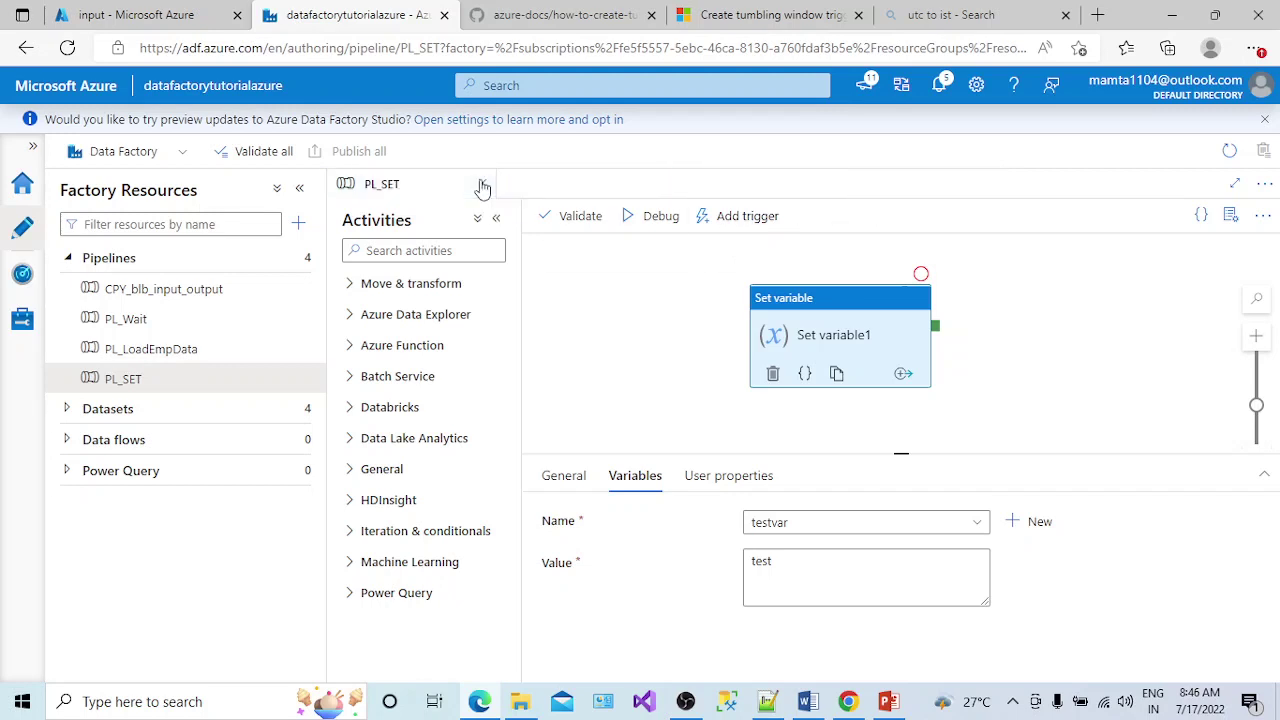
left_click(478, 218)
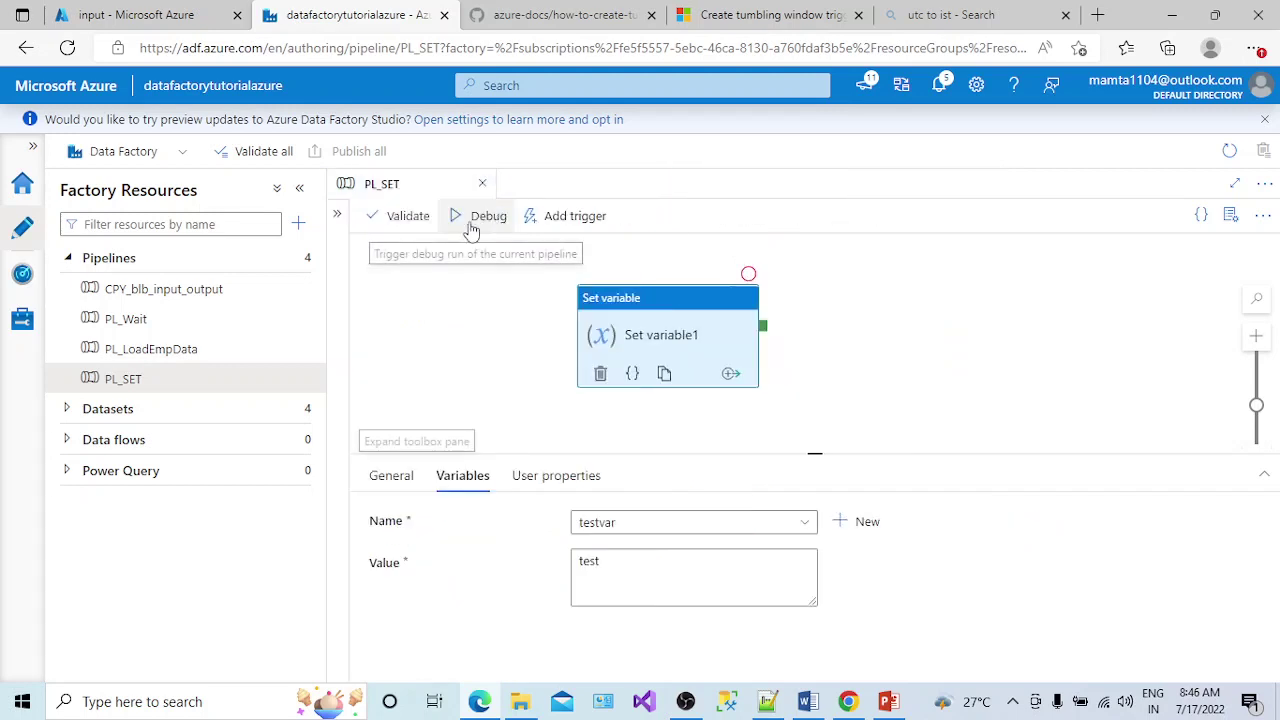
left_click(299, 189)
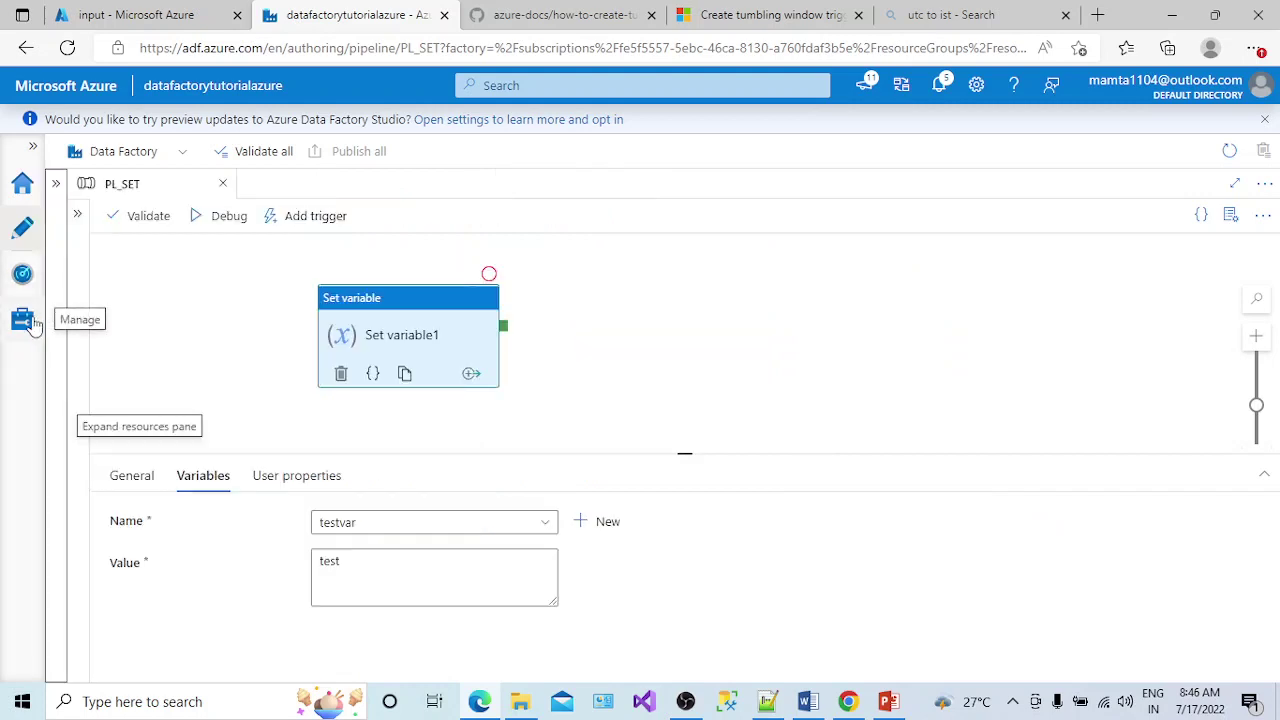
Leave the PL_SET pipeline and return to the factory's list of triggers
left_click(308, 228)
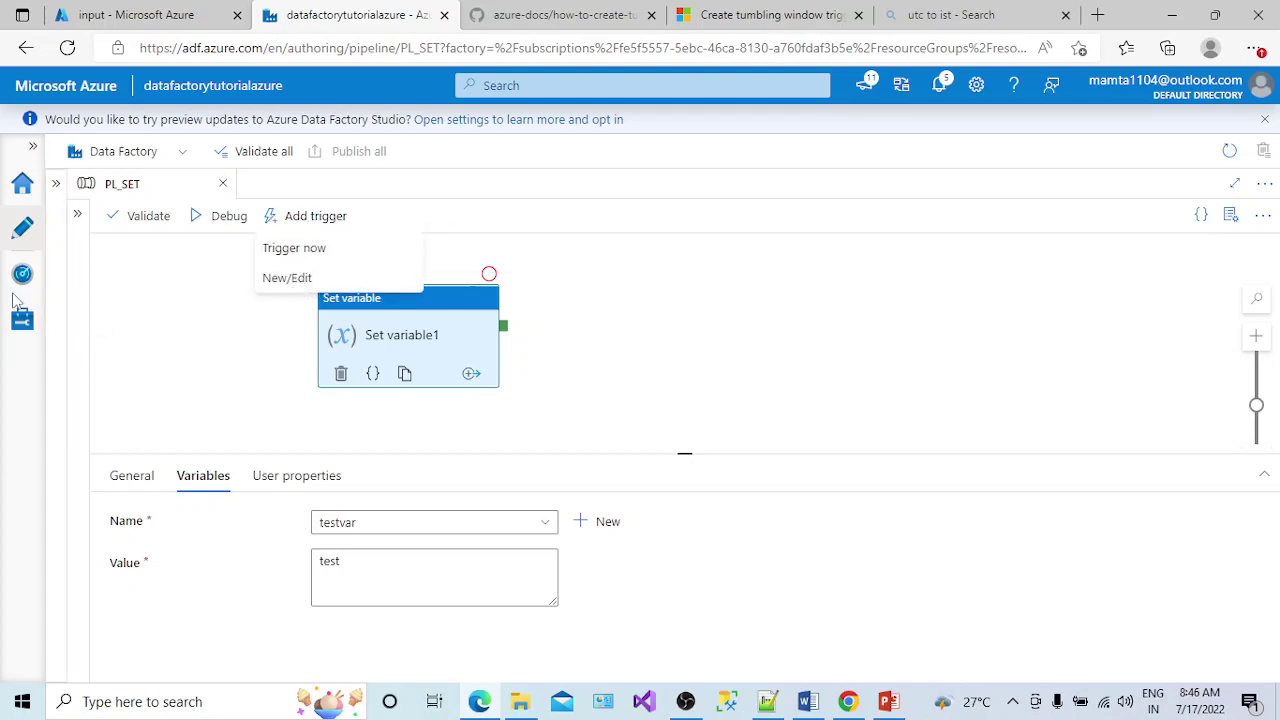
left_click(24, 330)
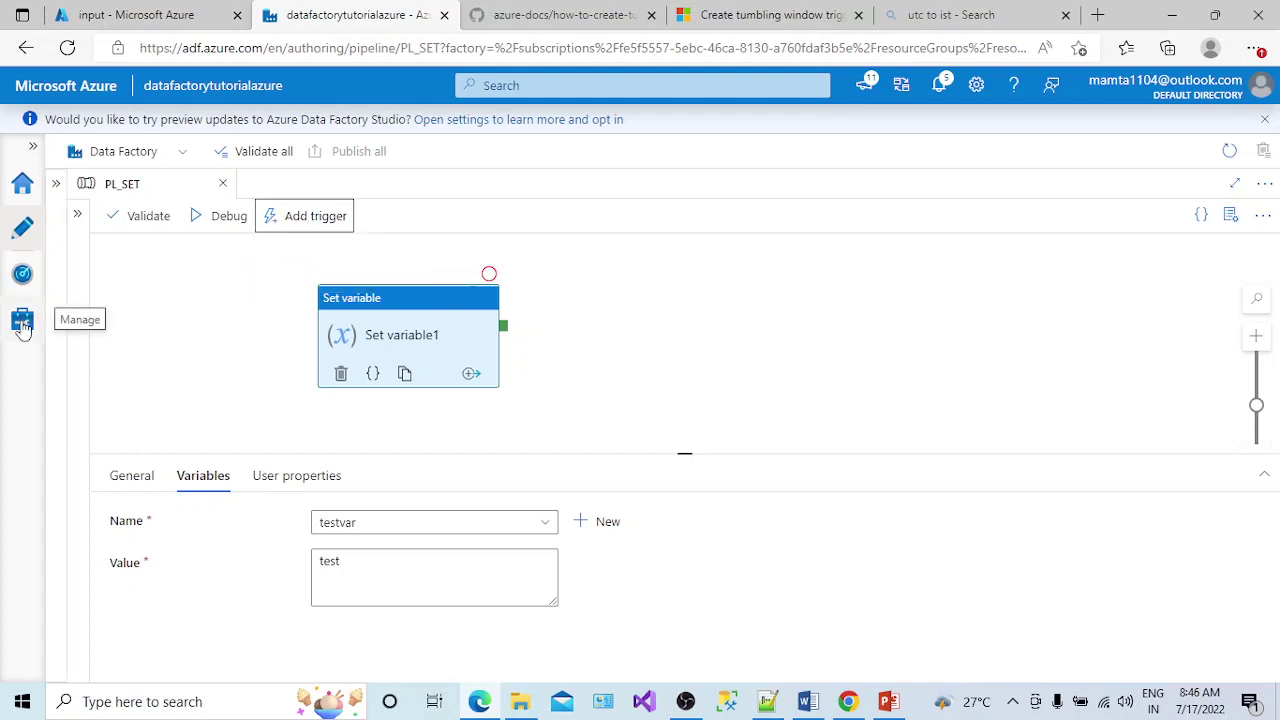
left_click(22, 322)
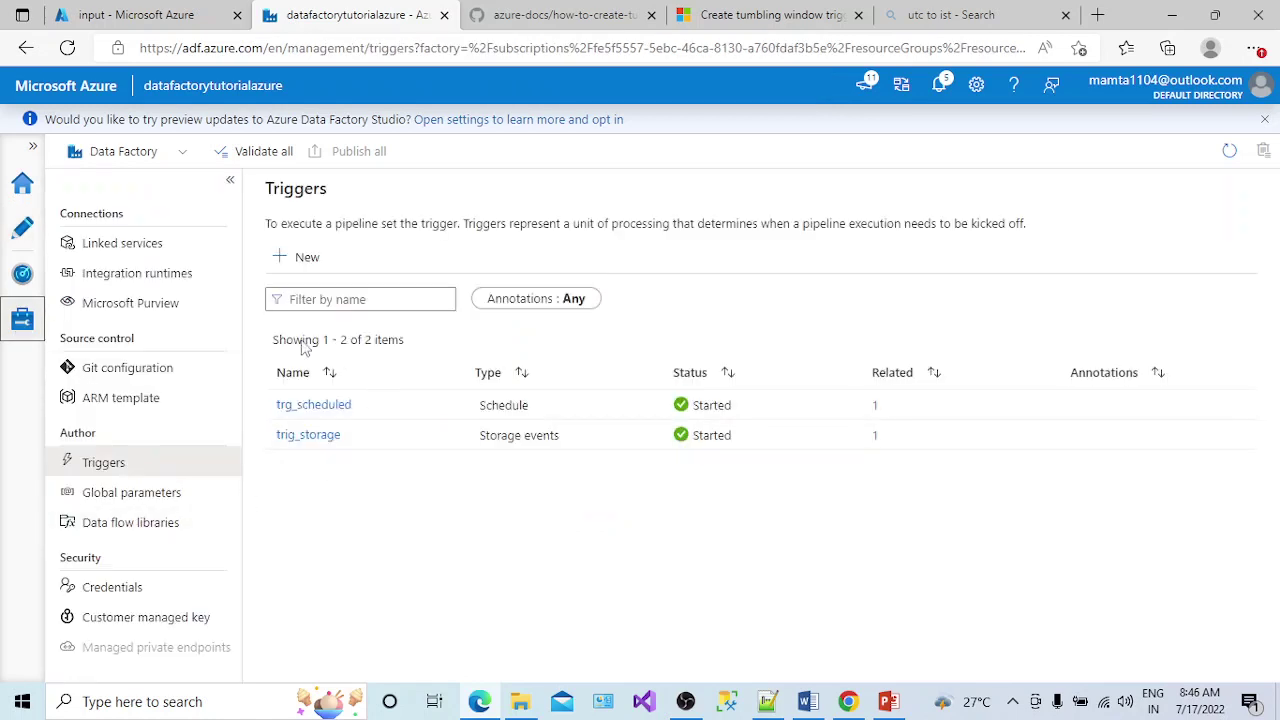
Start a new trigger named trg_tumbling and set its type to Tumbling window
left_click(300, 258)
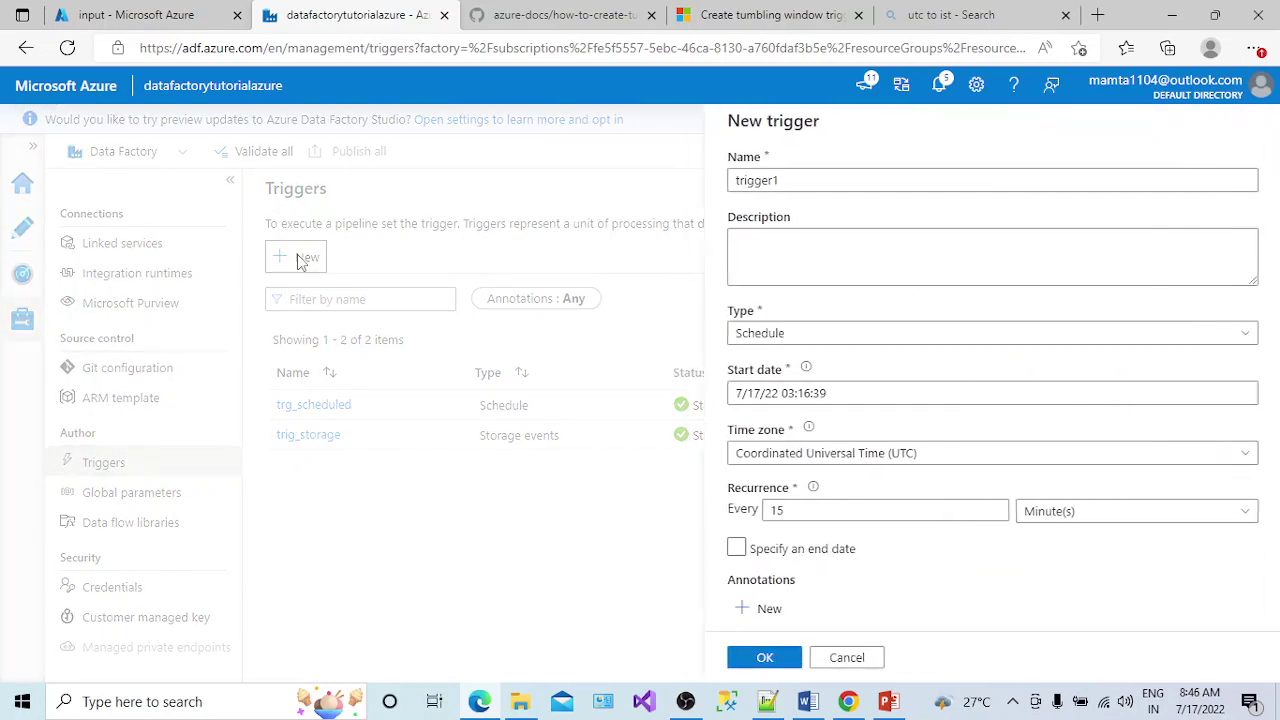
left_click_drag(771, 179, 714, 181)
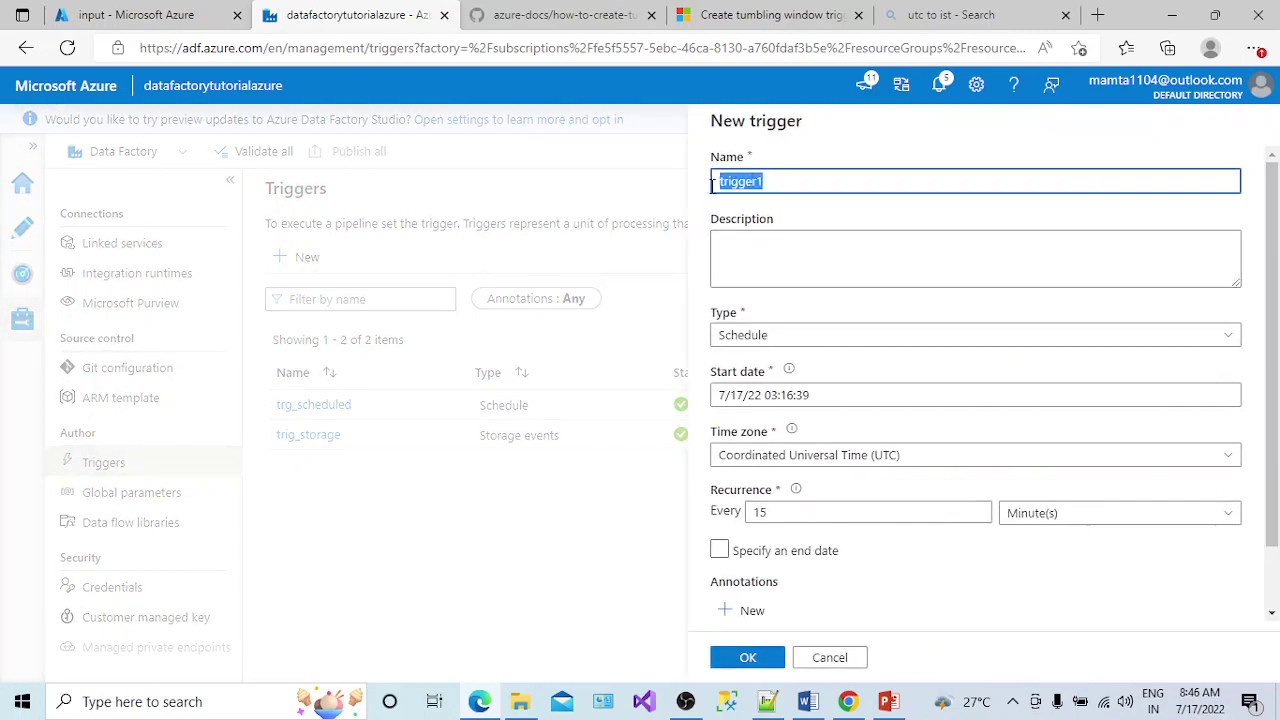
type("trg_tumblin")
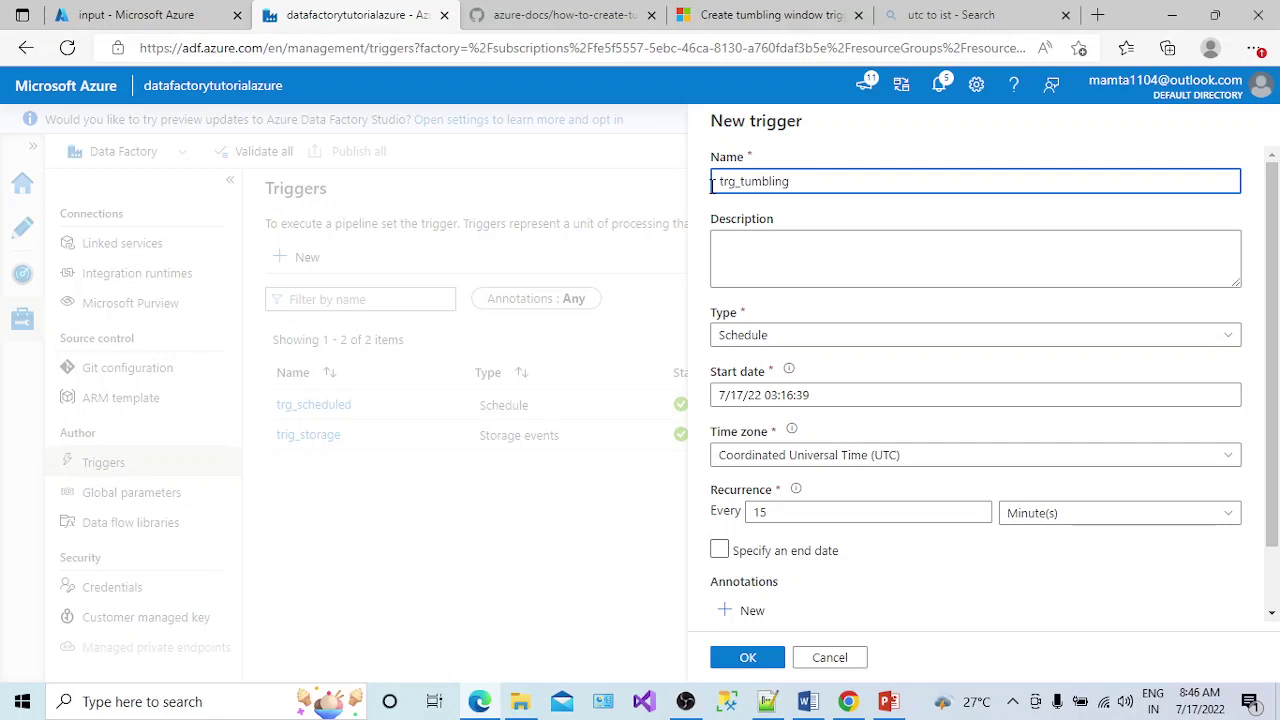
left_click(768, 251)
left_click(783, 337)
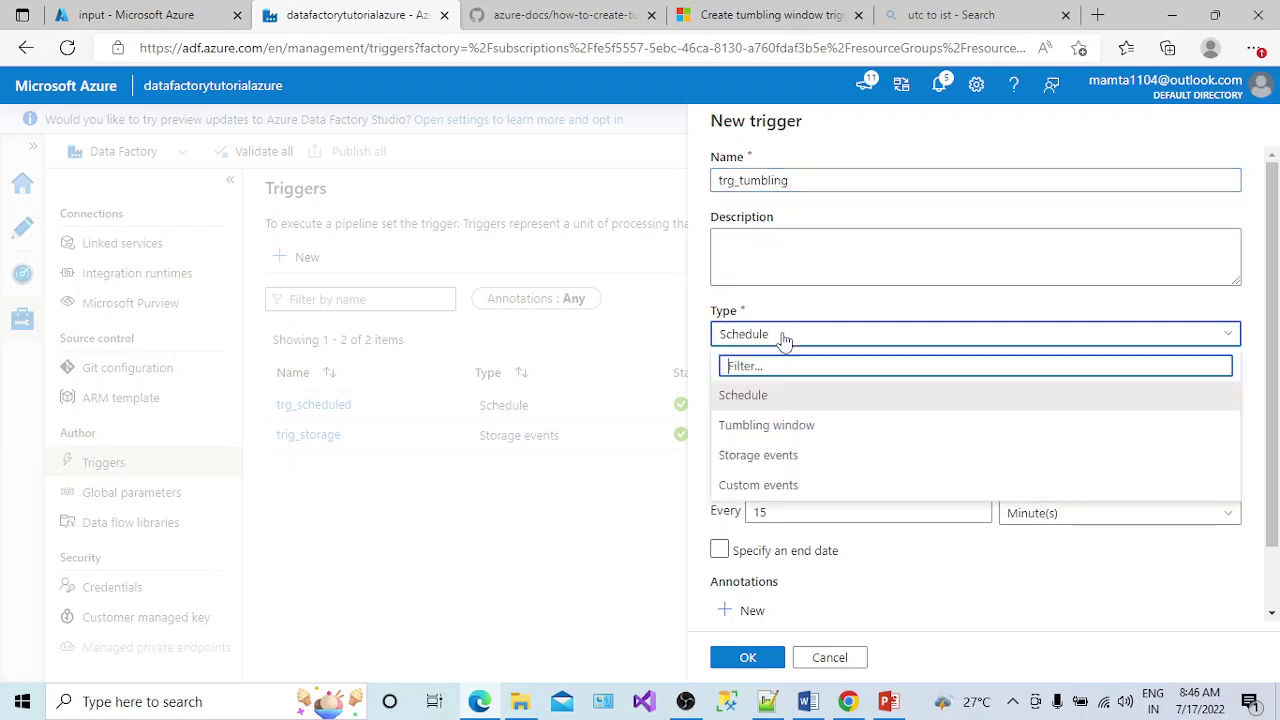
left_click(750, 428)
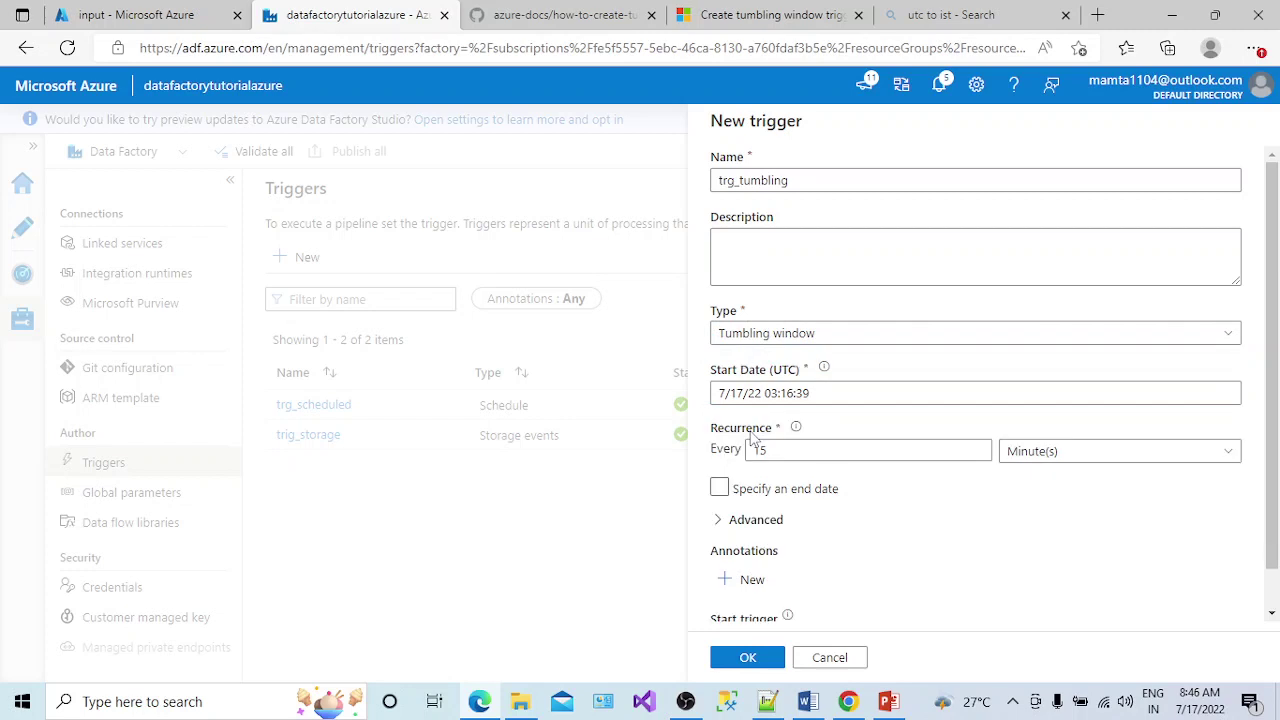
scroll(1000, 420, "down", 1)
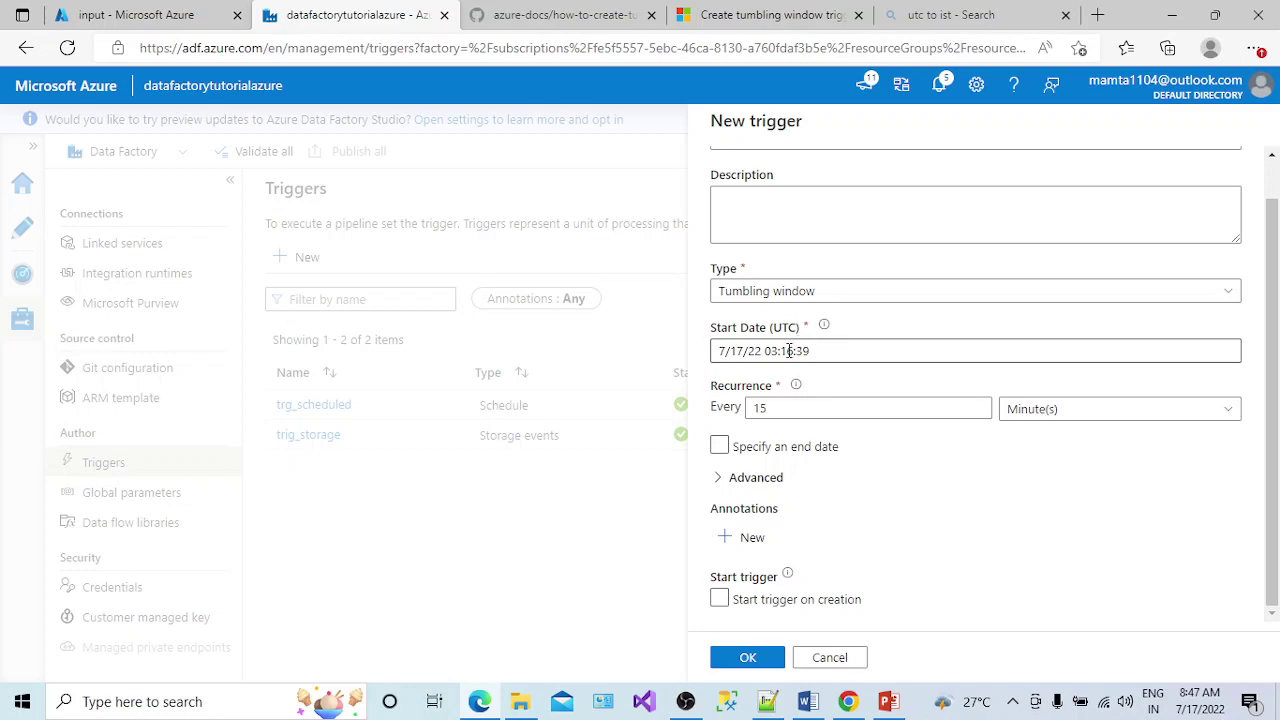
Rerun the "utc to ist" search, compare the current UTC and IST times, and return to the new trigger's settings
left_click(918, 22)
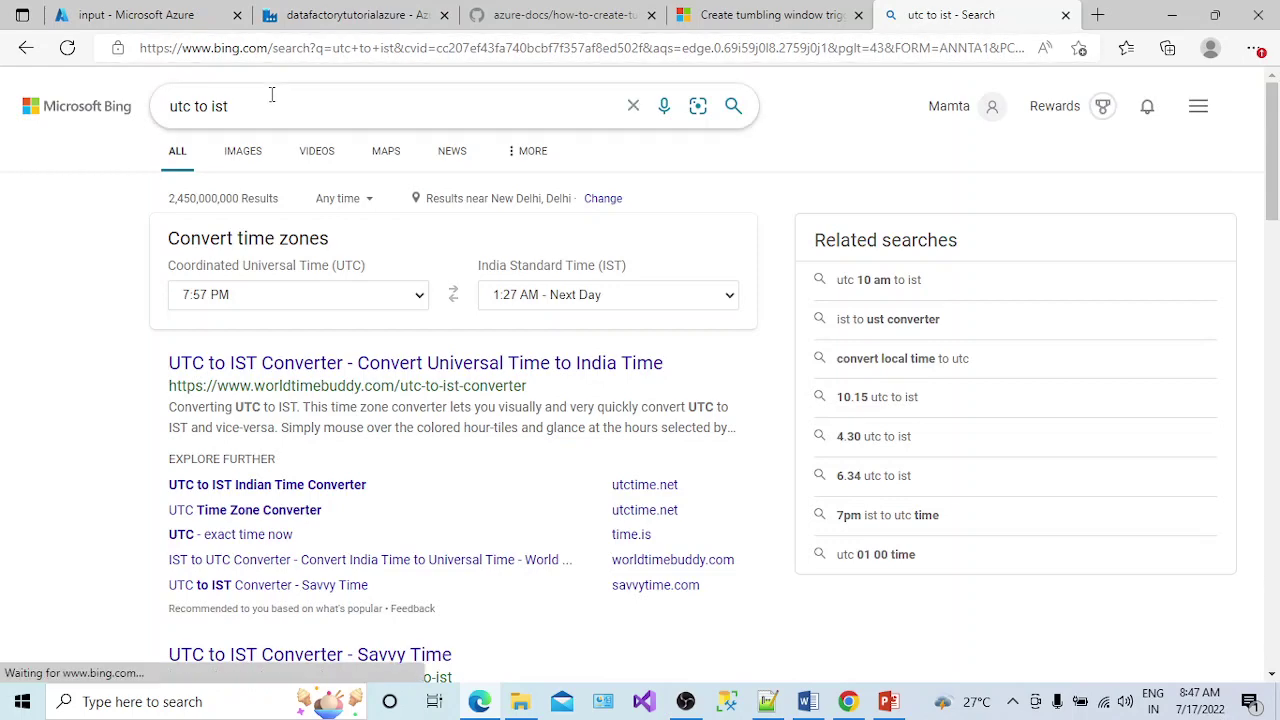
left_click(271, 103)
left_click(266, 146)
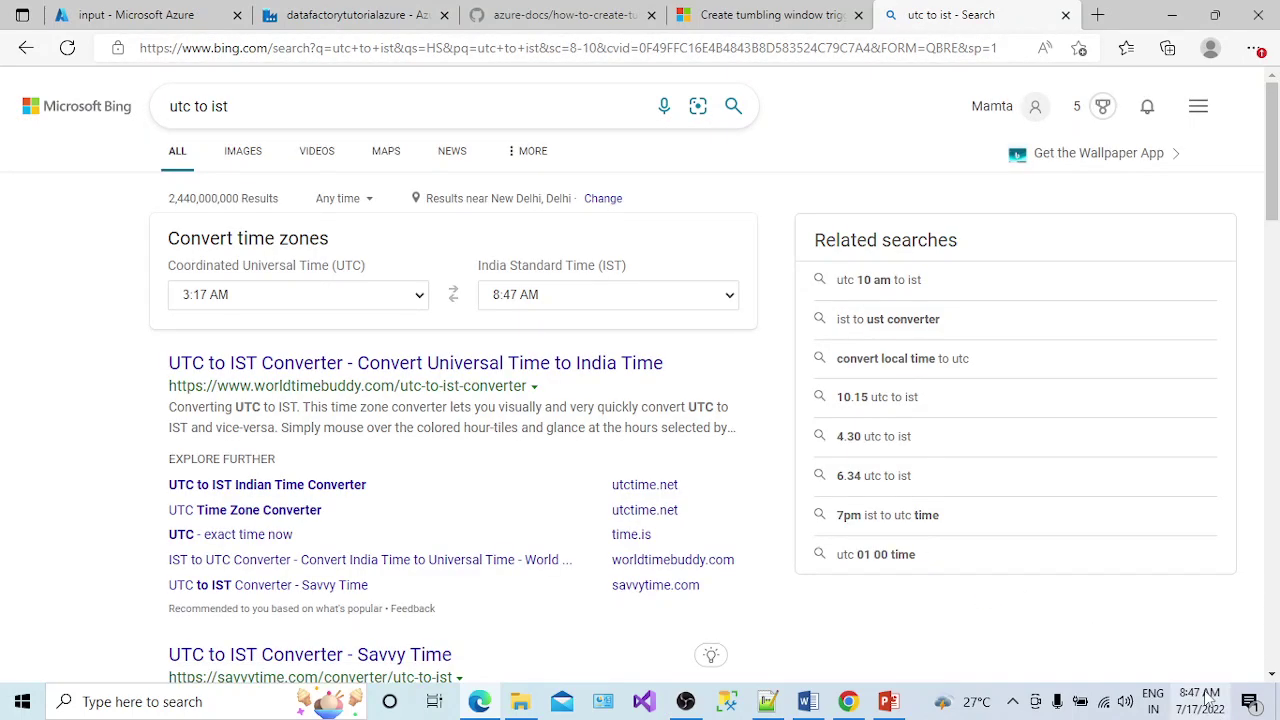
mouse_move(1198, 706)
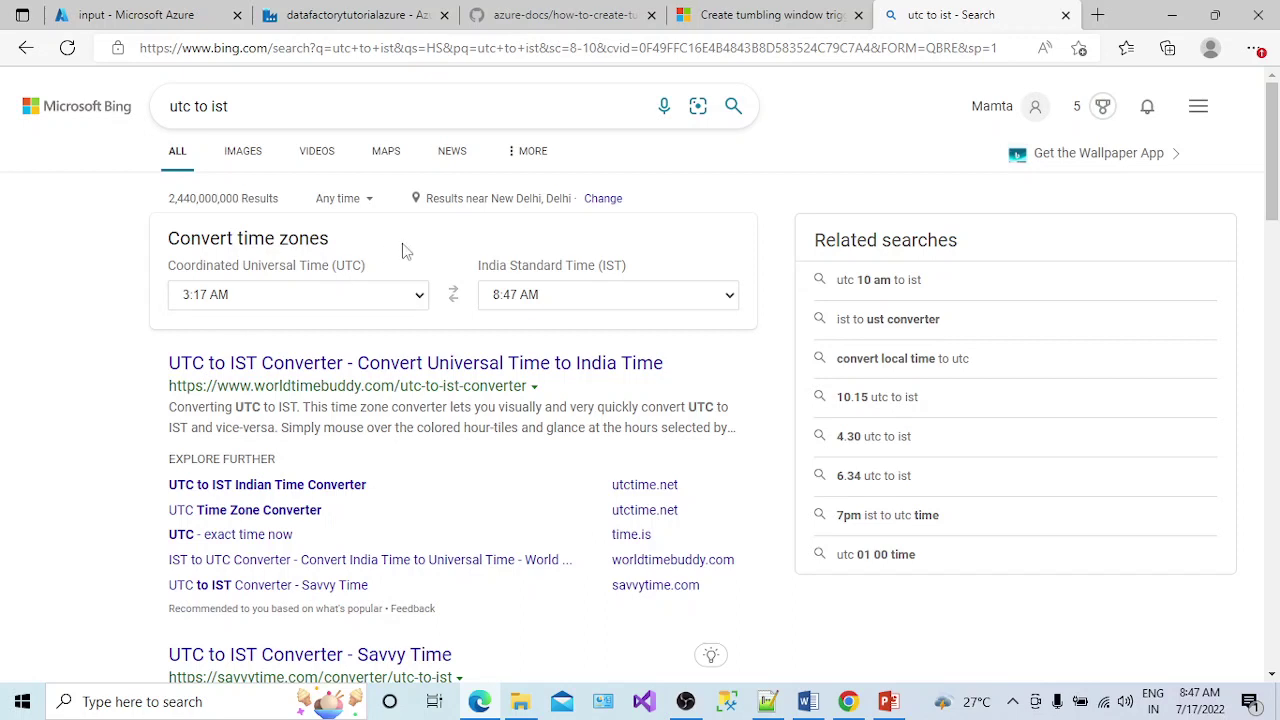
left_click(378, 14)
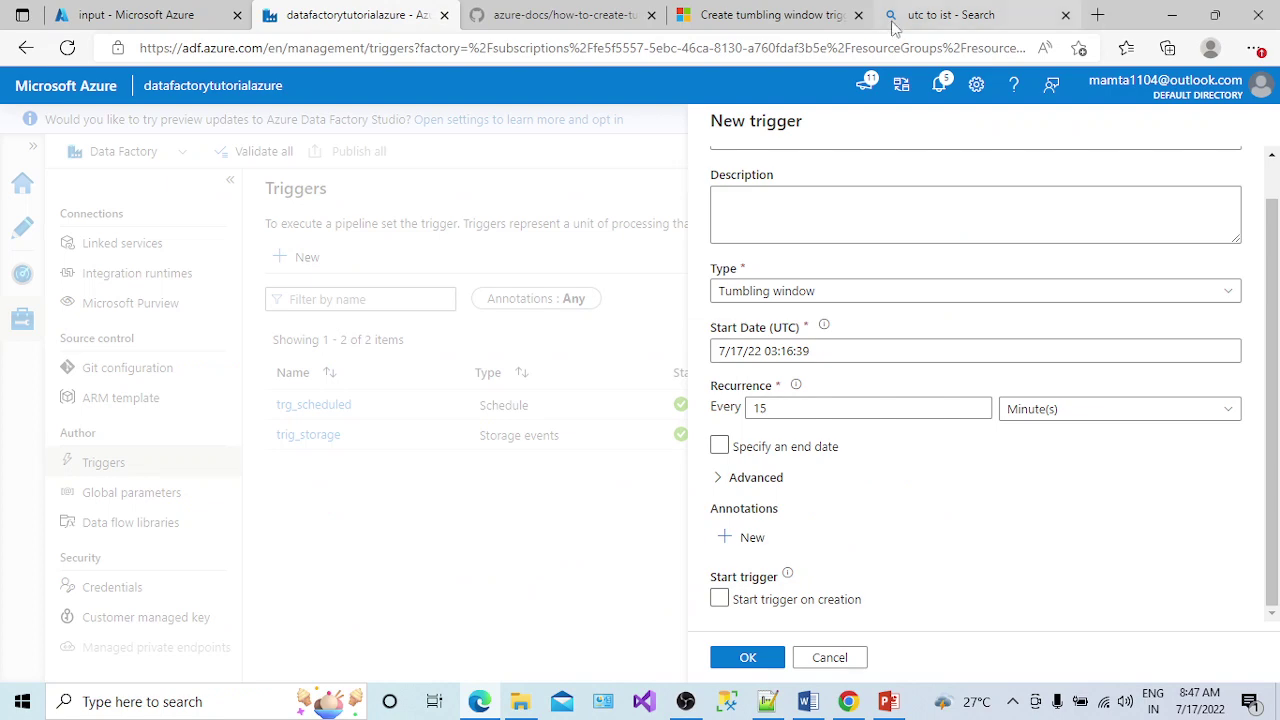
left_click(940, 14)
left_click(350, 16)
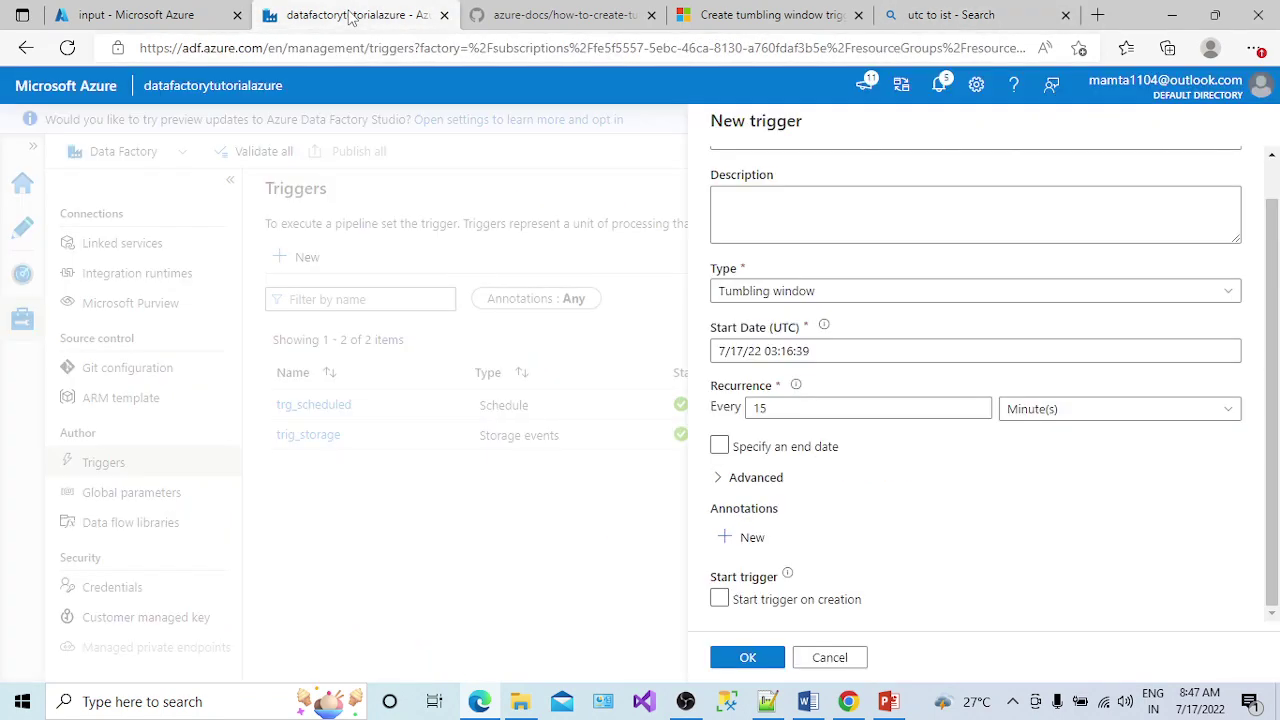
Set the new trigger's UTC start date to 7/17/22 03:20:00
left_click(765, 350)
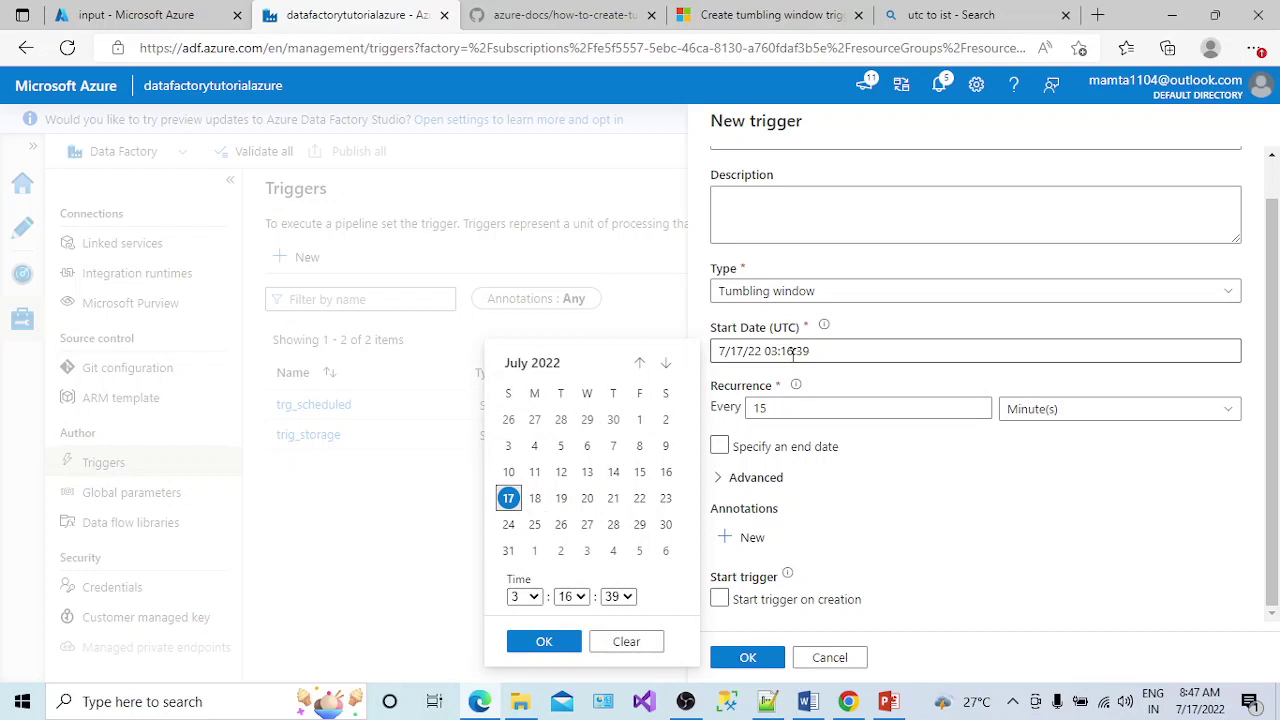
left_click(578, 596)
left_click(583, 573)
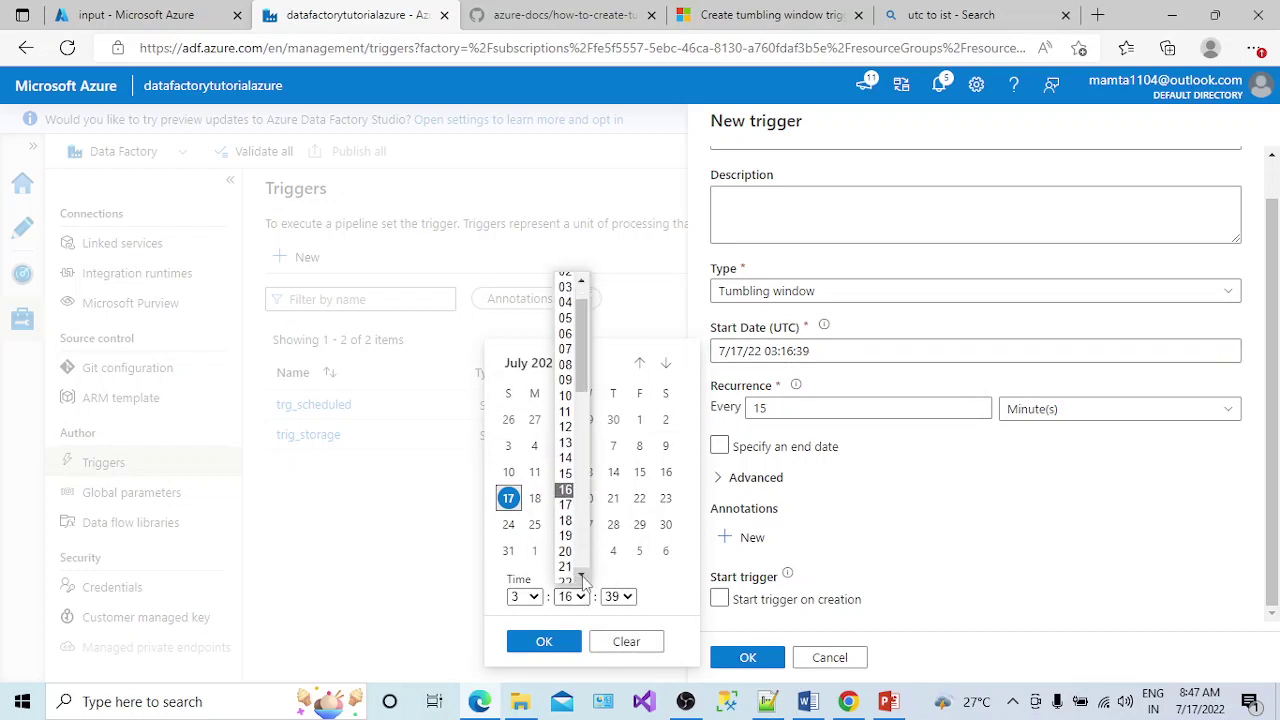
left_click(567, 551)
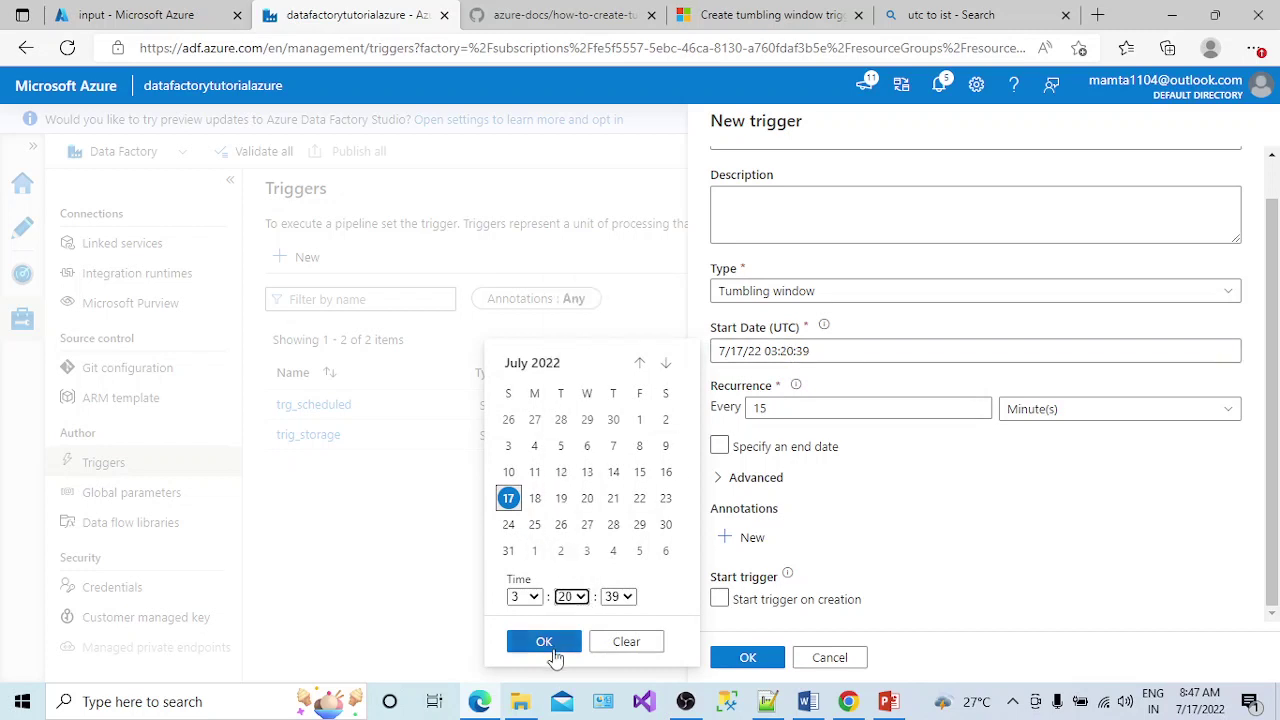
left_click(620, 597)
scroll(620, 337, "up", 8)
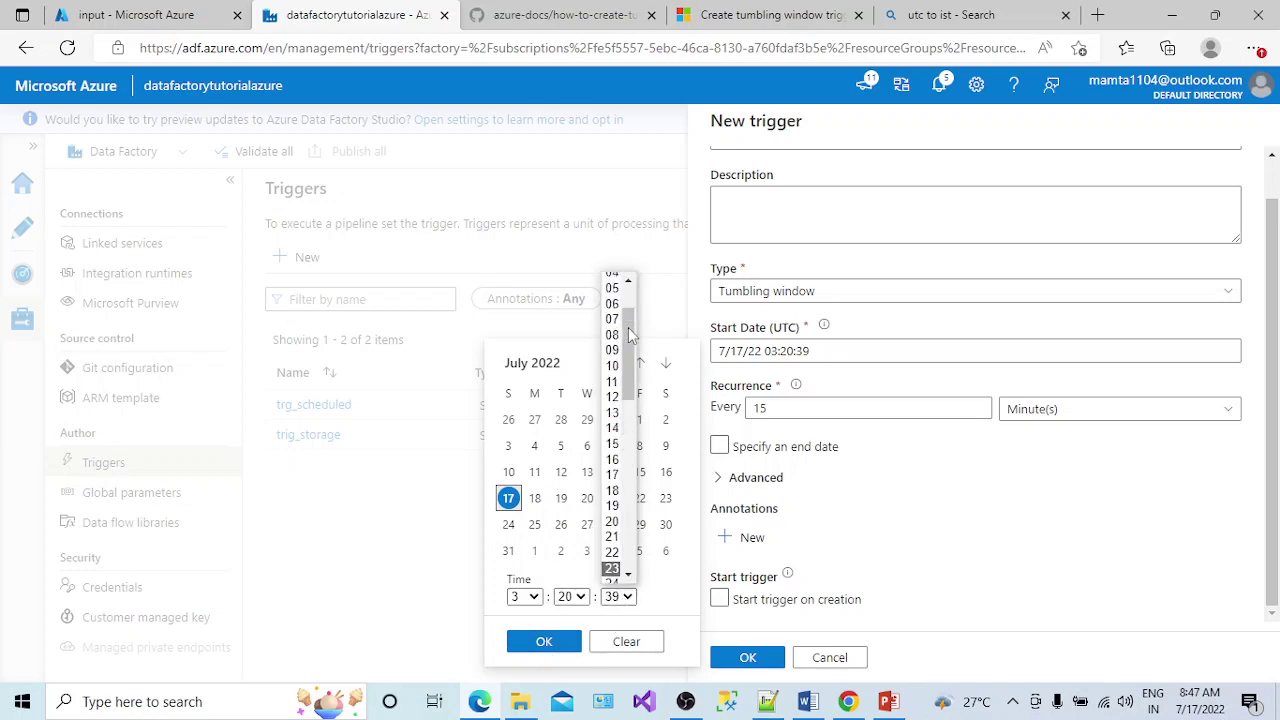
left_click(612, 279)
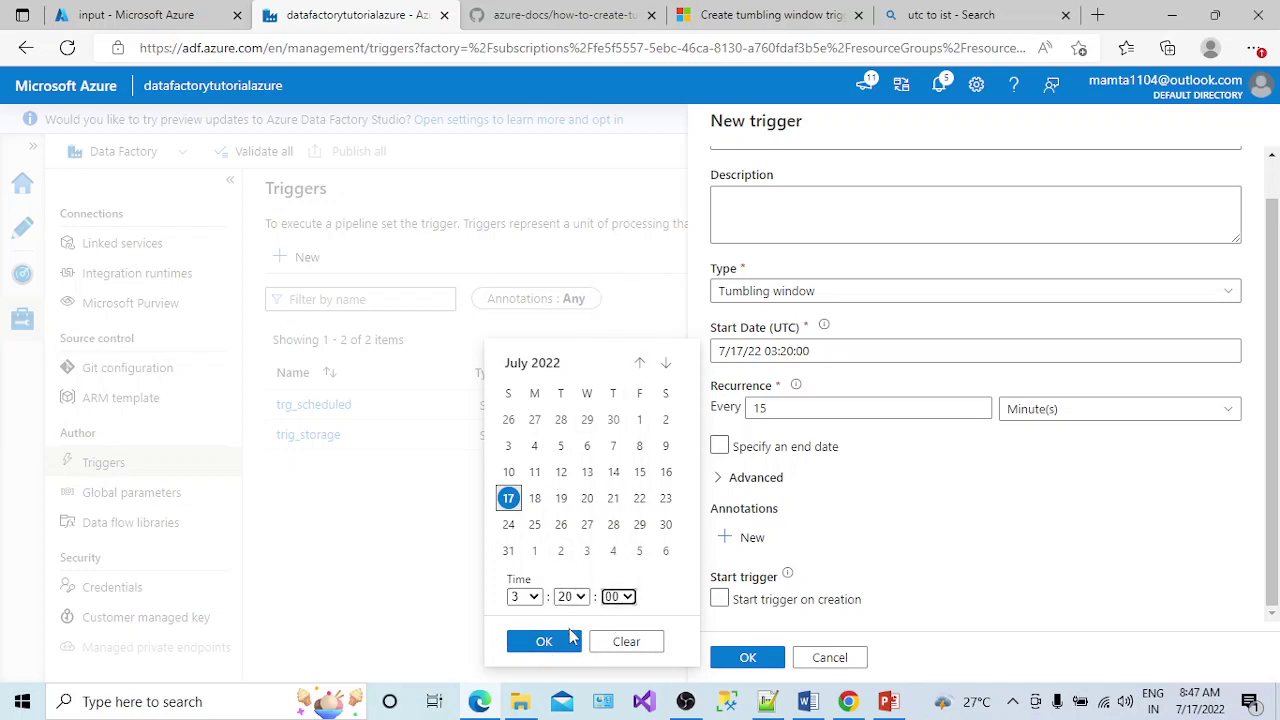
left_click(572, 642)
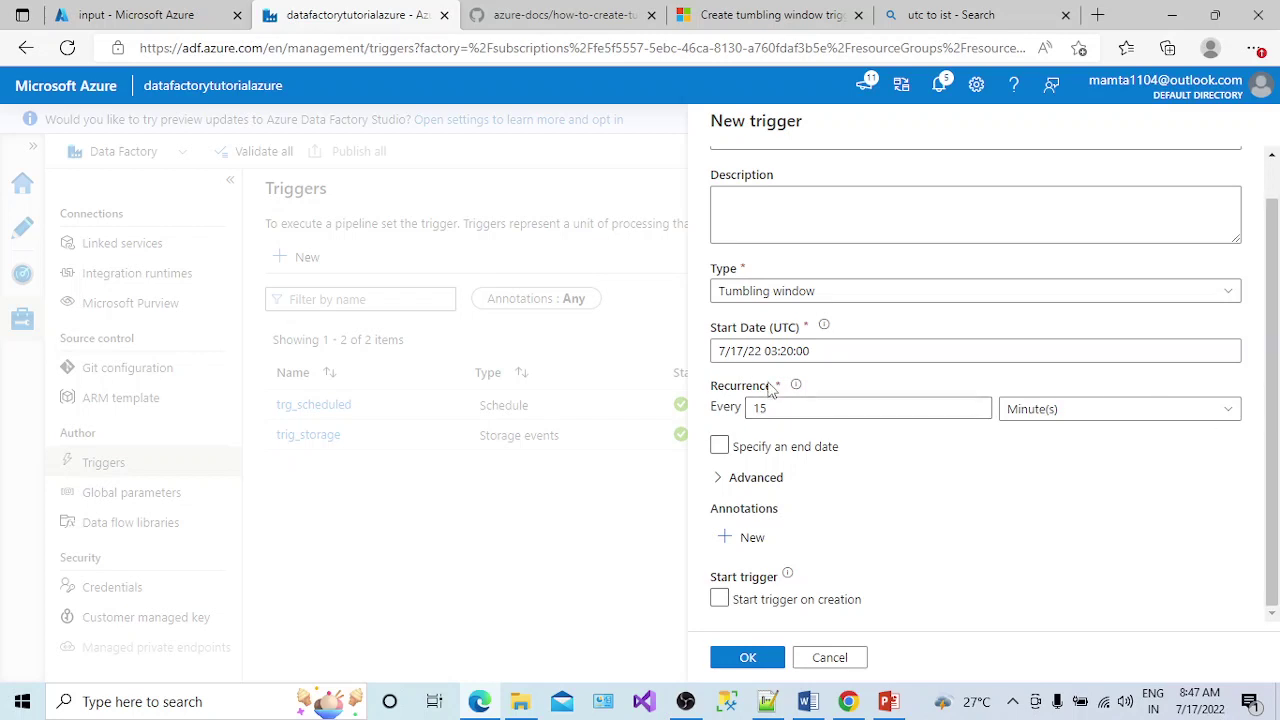
left_click_drag(822, 351, 717, 351)
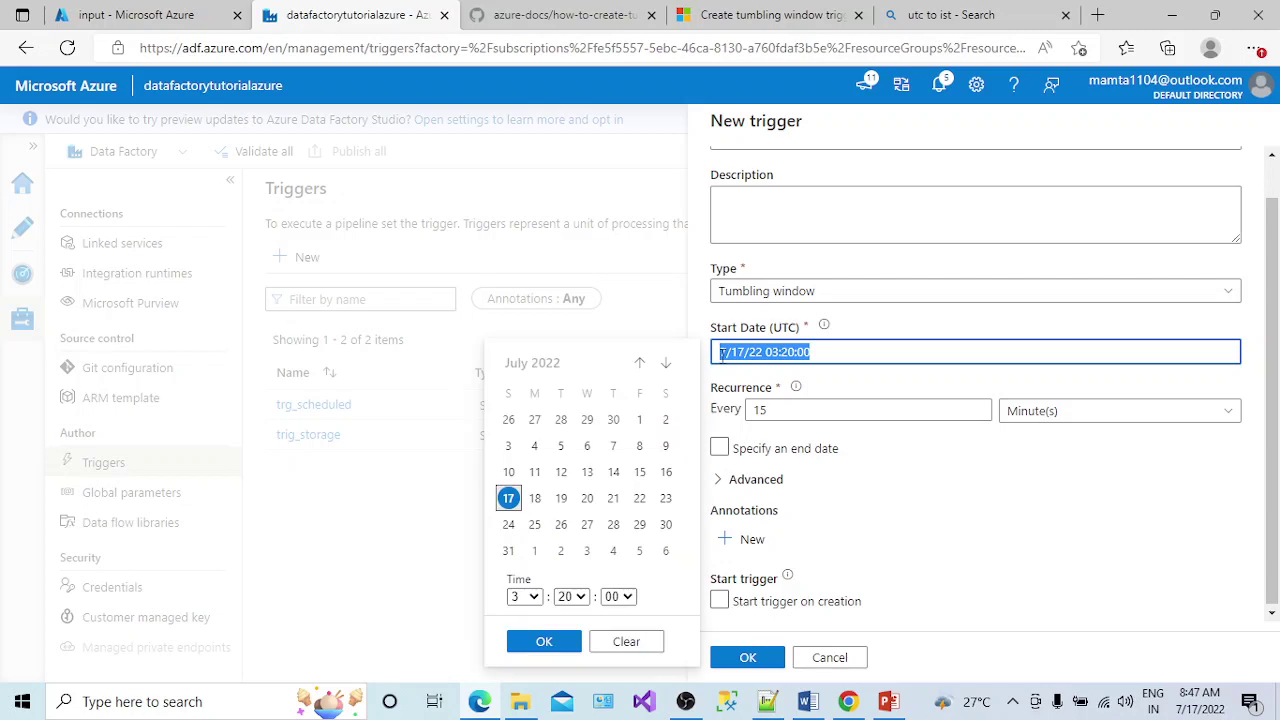
Set the trigger's recurrence to every 5 minutes
left_click(1050, 419)
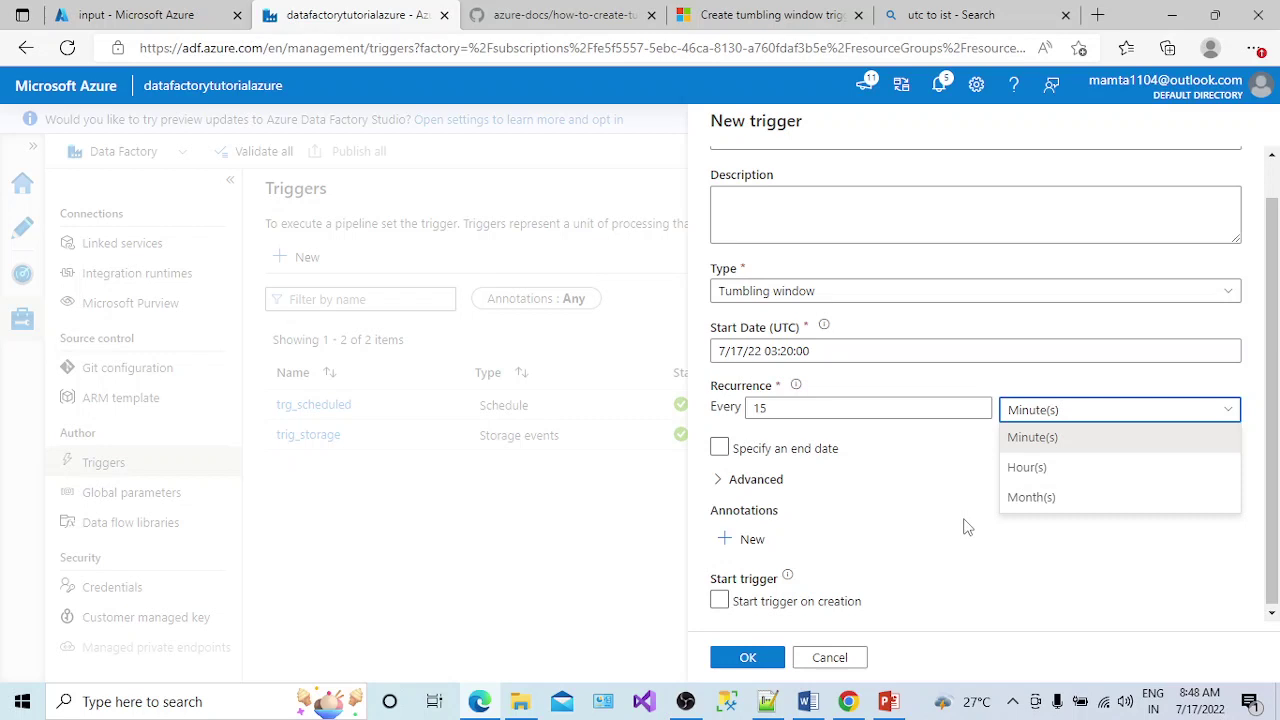
left_click(1034, 437)
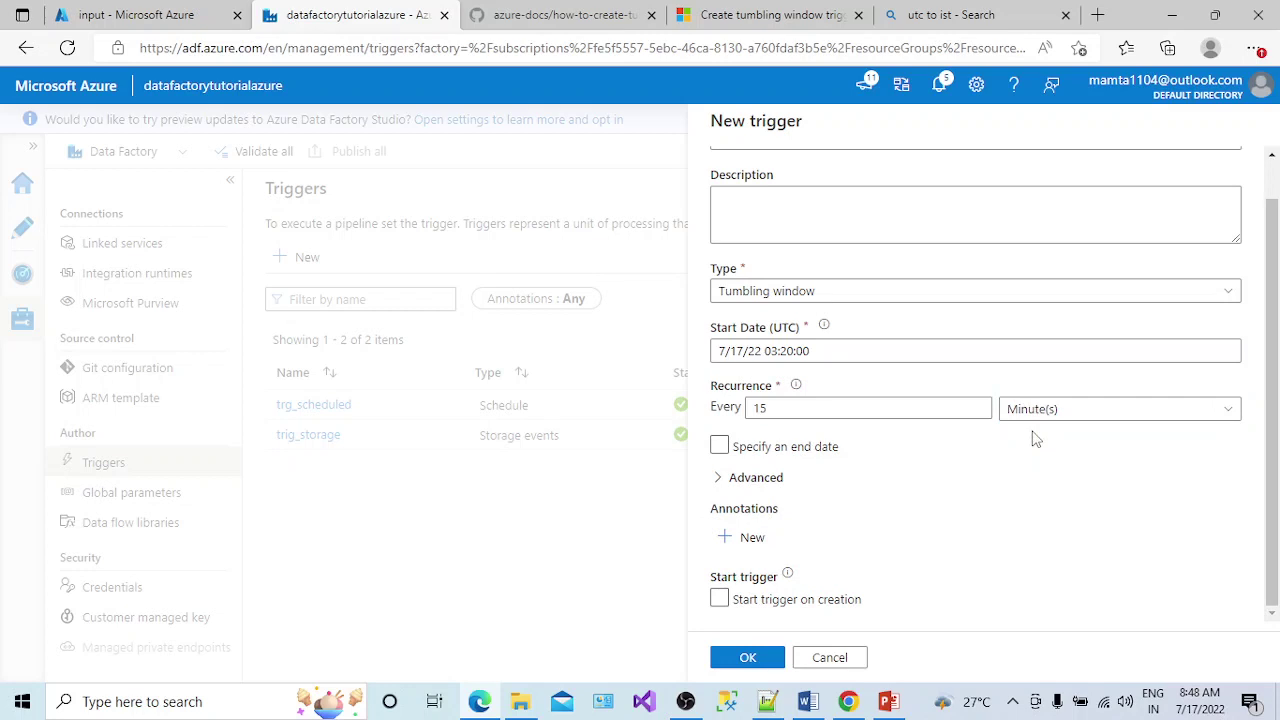
left_click(977, 405)
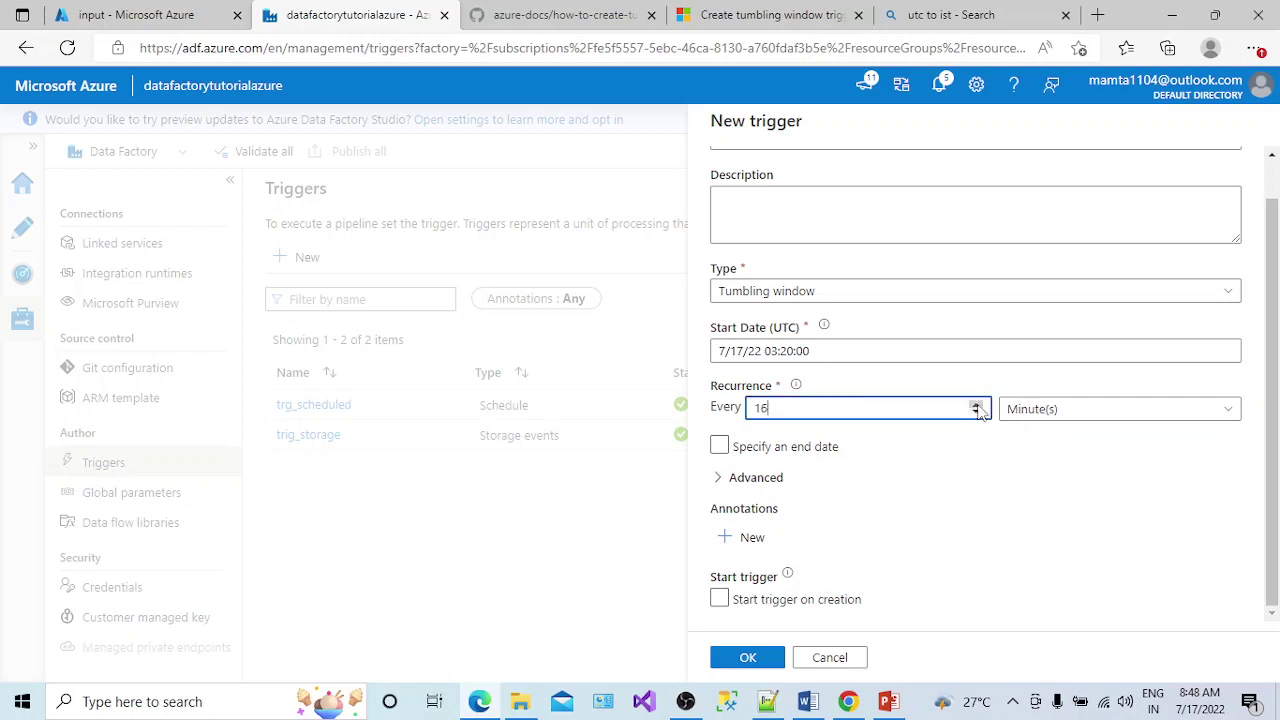
left_click_drag(790, 405, 748, 420)
type("5")
left_click(893, 508)
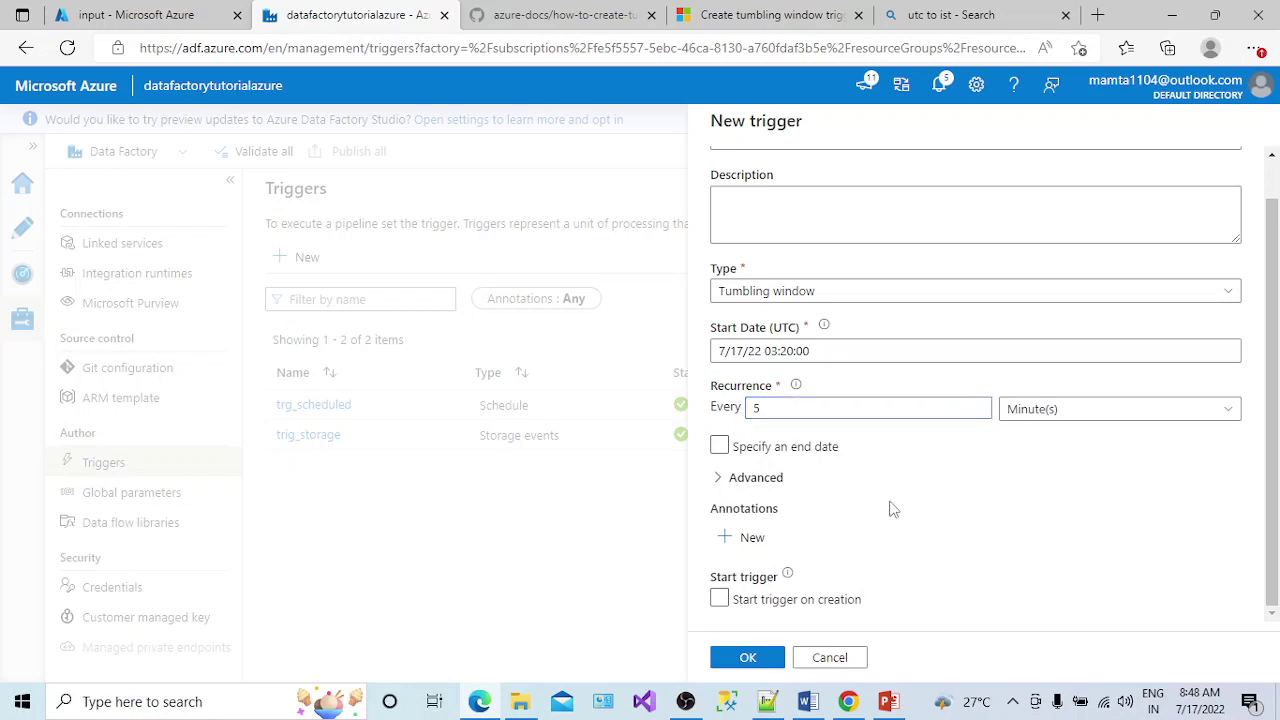
Specify an end date for the trigger and set it to 7/18/22 03:20:00 UTC
left_click(719, 450)
left_click(776, 505)
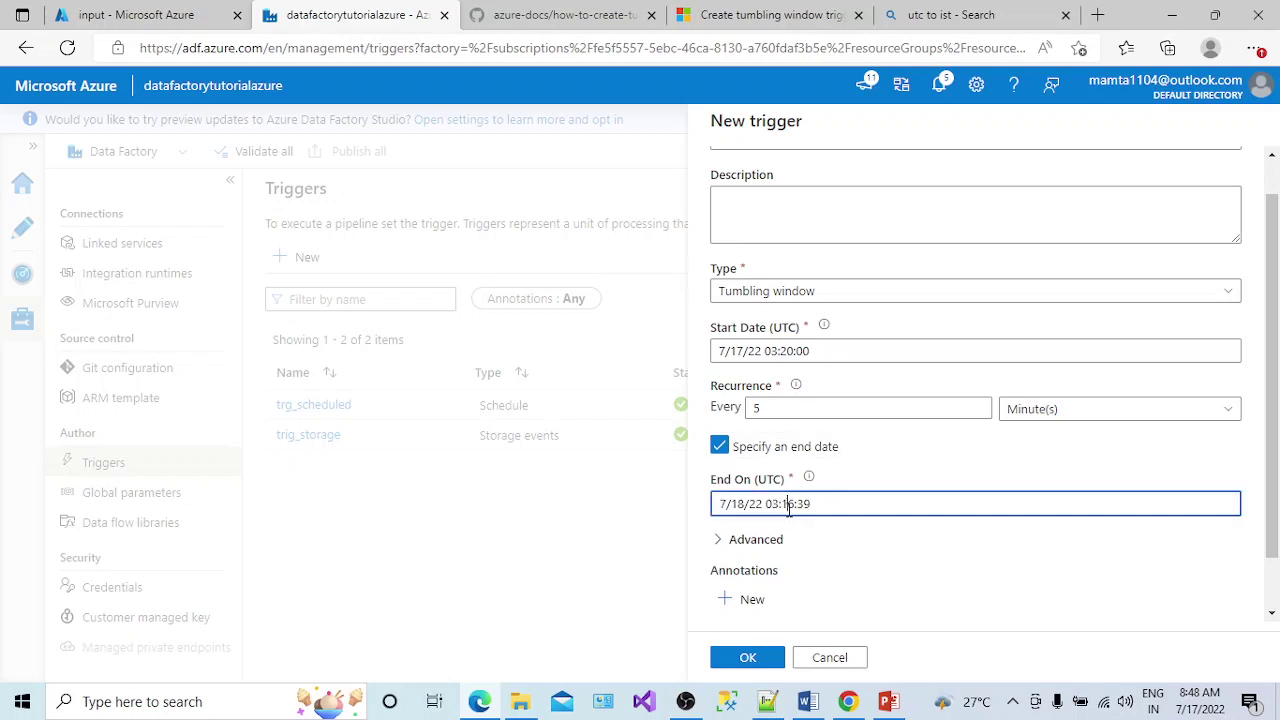
left_click(806, 410)
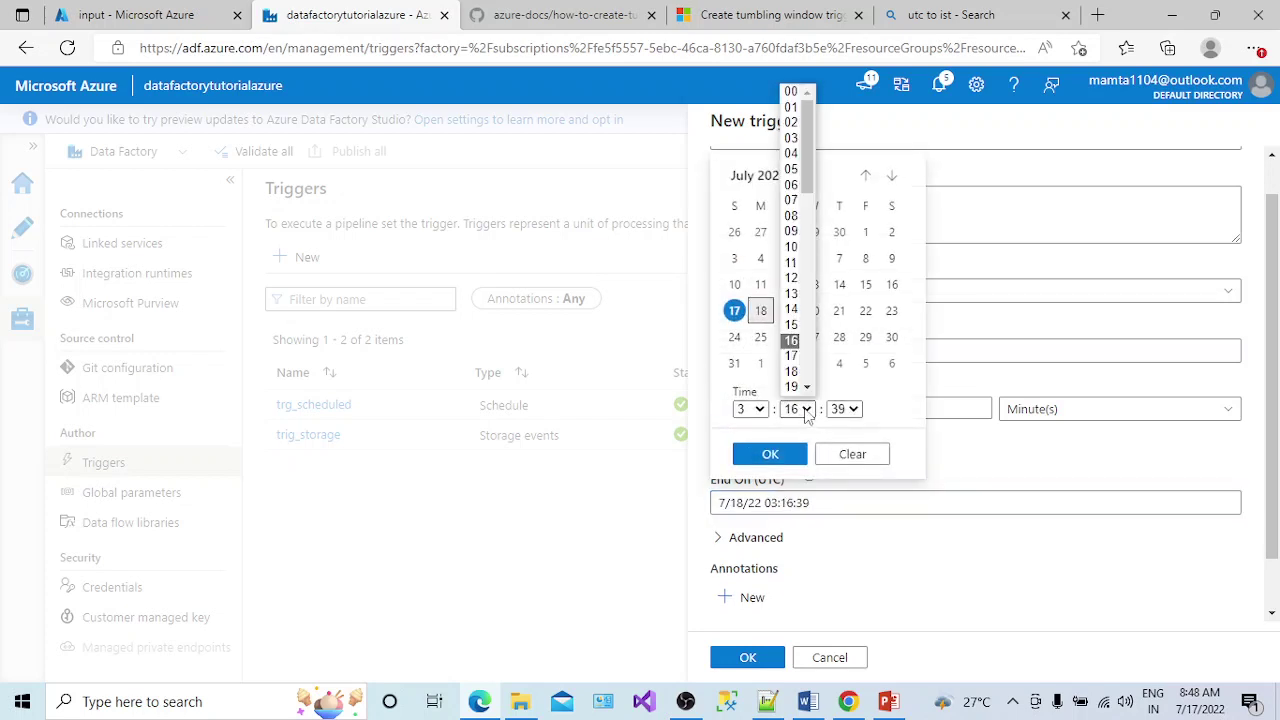
left_click(807, 387)
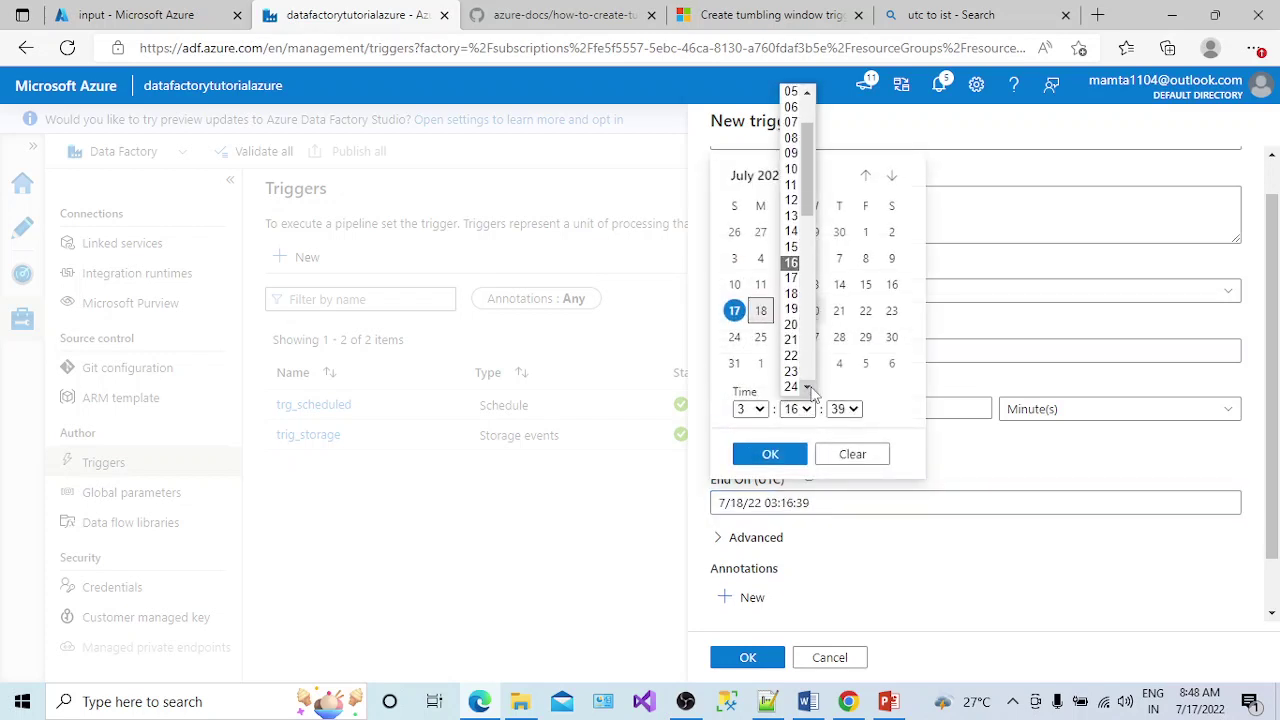
left_click(791, 324)
left_click(853, 410)
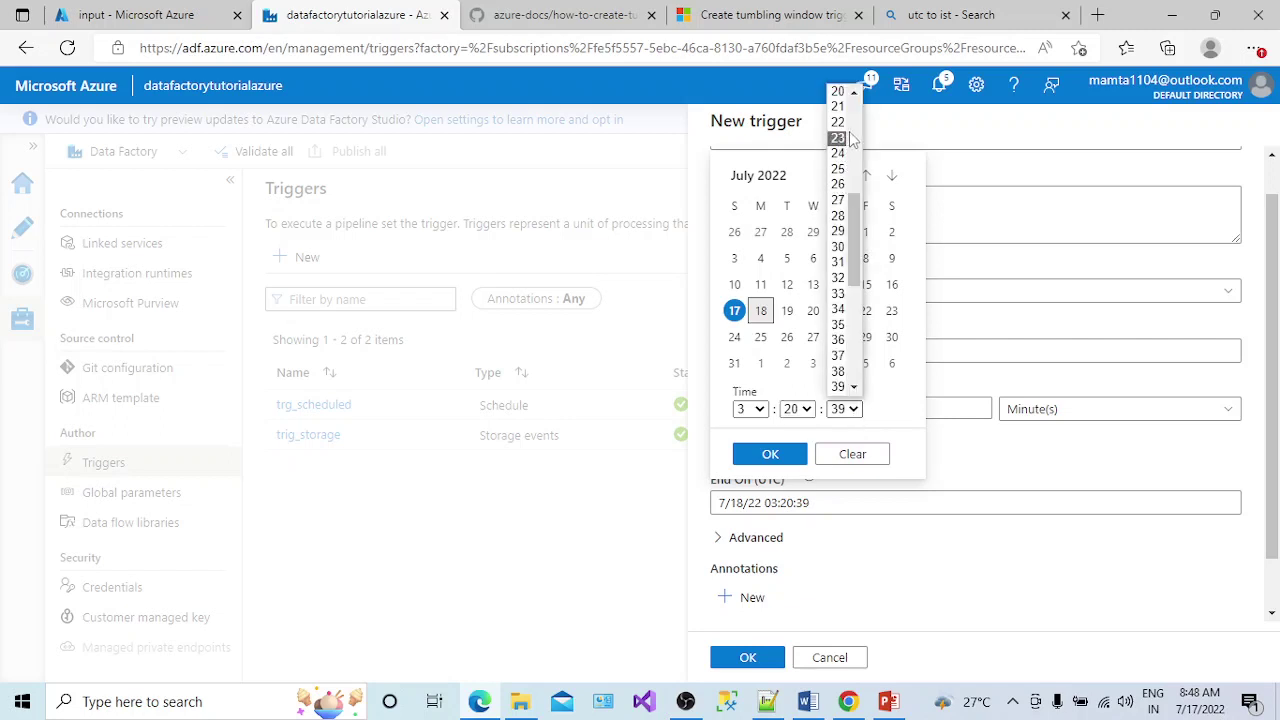
scroll(849, 103, "up", 3)
scroll(849, 103, "up", 1)
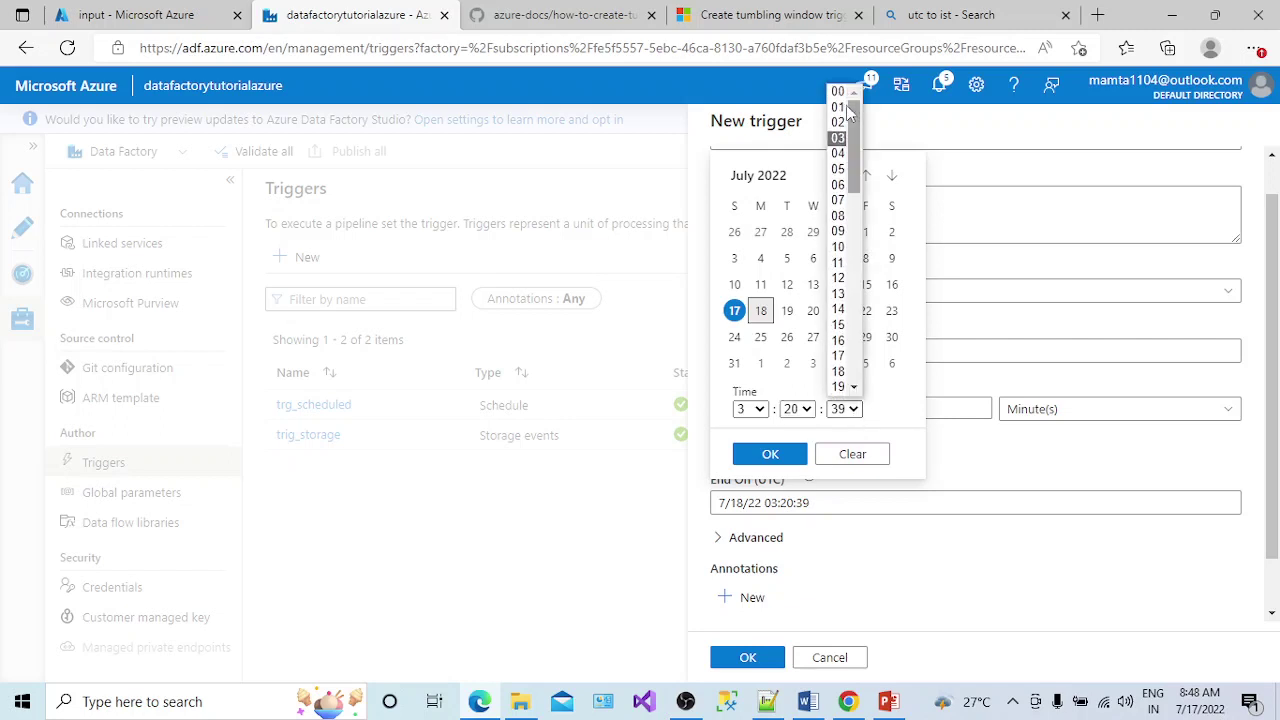
left_click(840, 98)
left_click(786, 457)
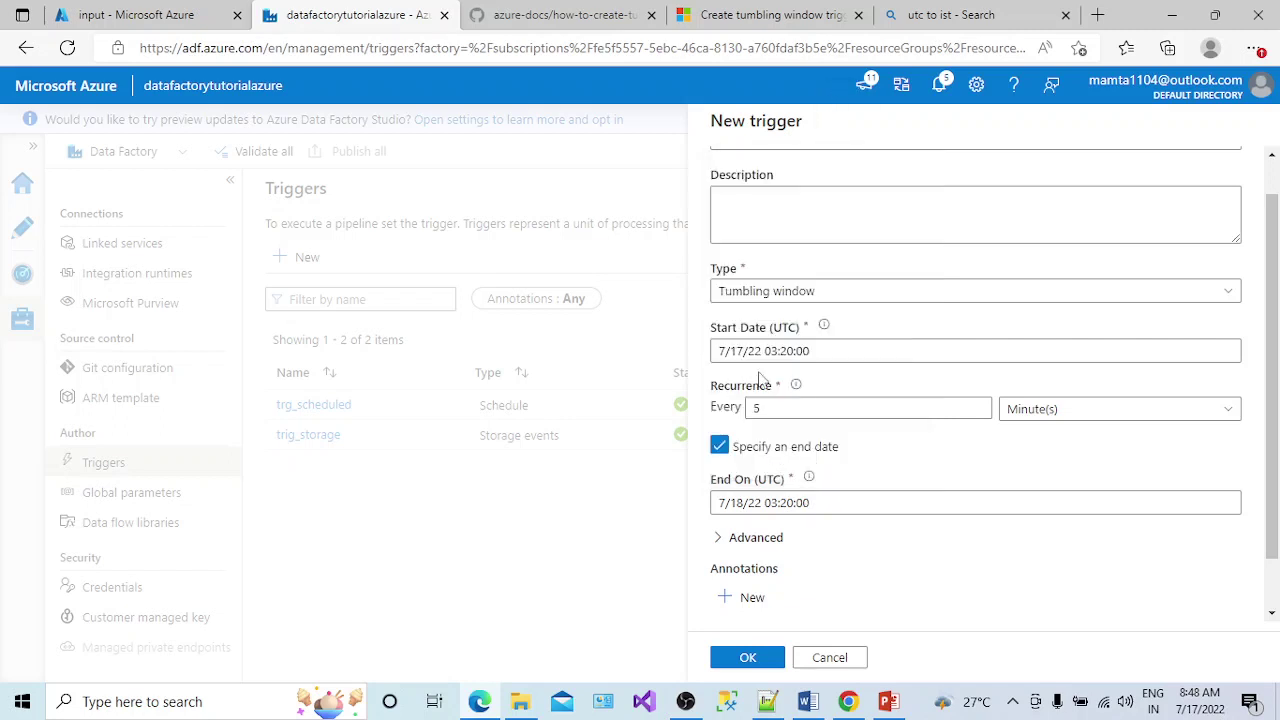
Set the trigger's recurrence to every 1 hour
left_click(1135, 422)
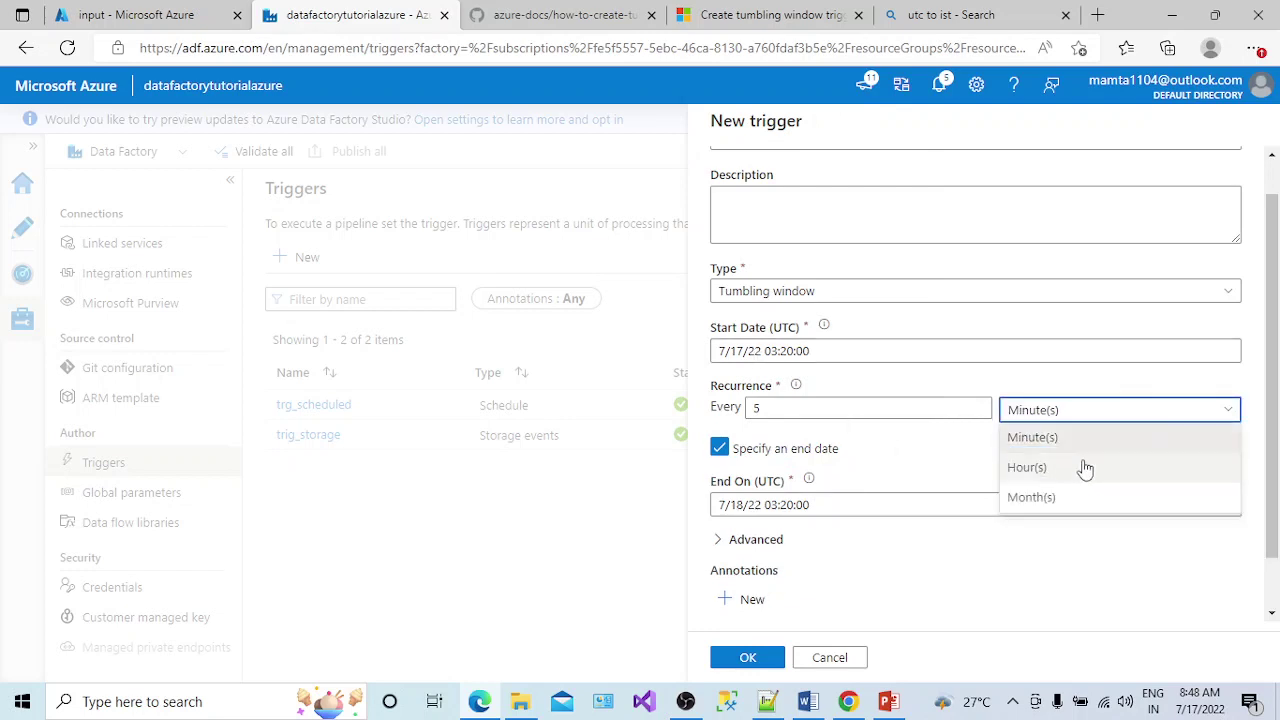
left_click(1078, 468)
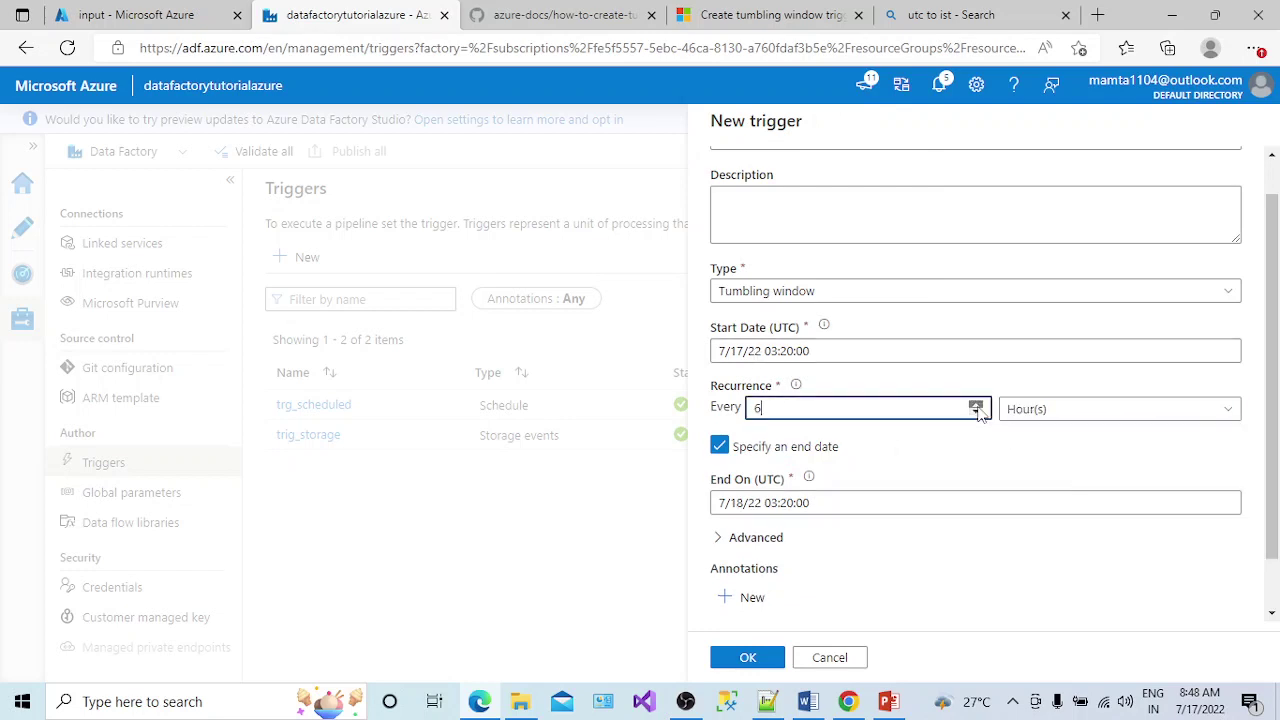
double_click(757, 407)
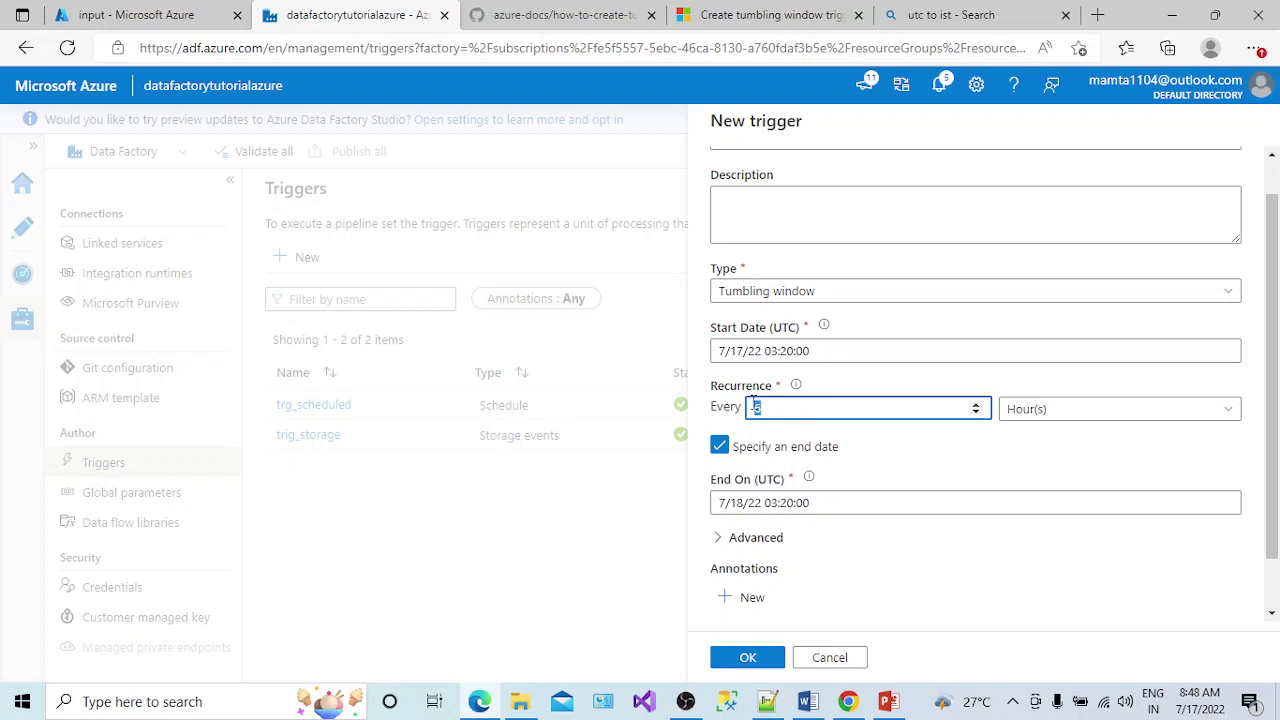
type("1")
left_click(930, 458)
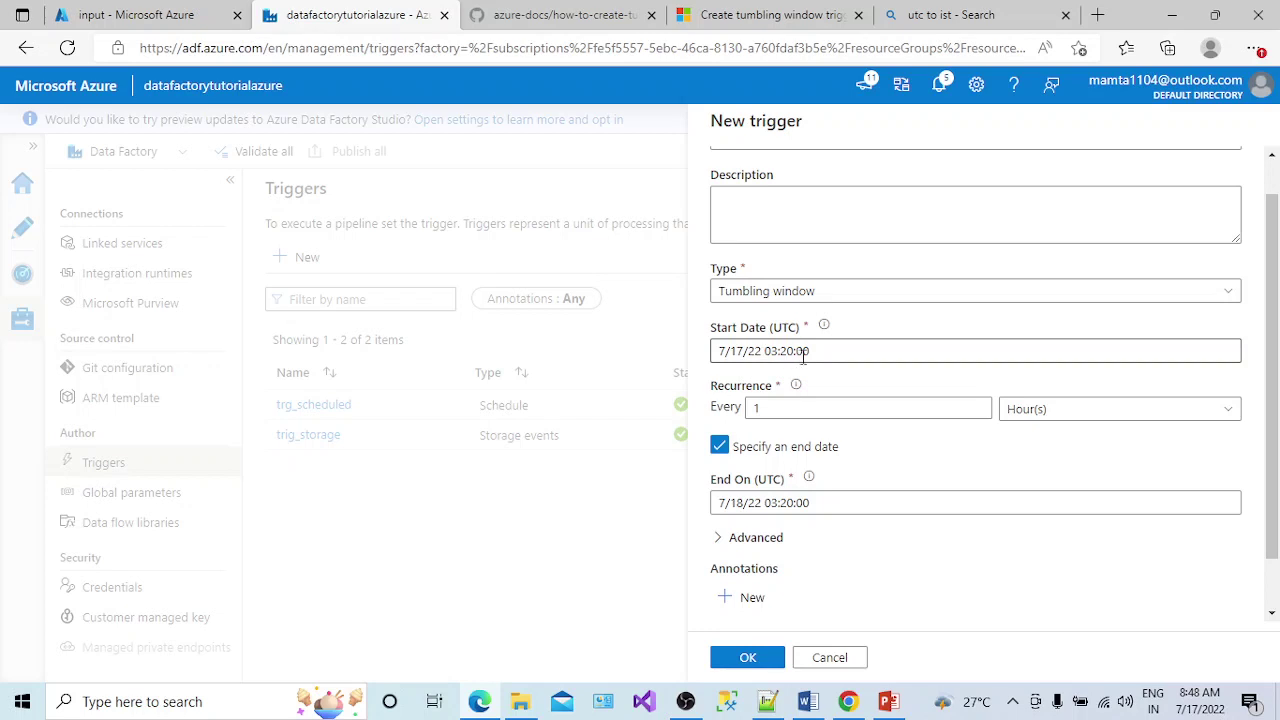
left_click(740, 507)
key("BackSpace")
type("8")
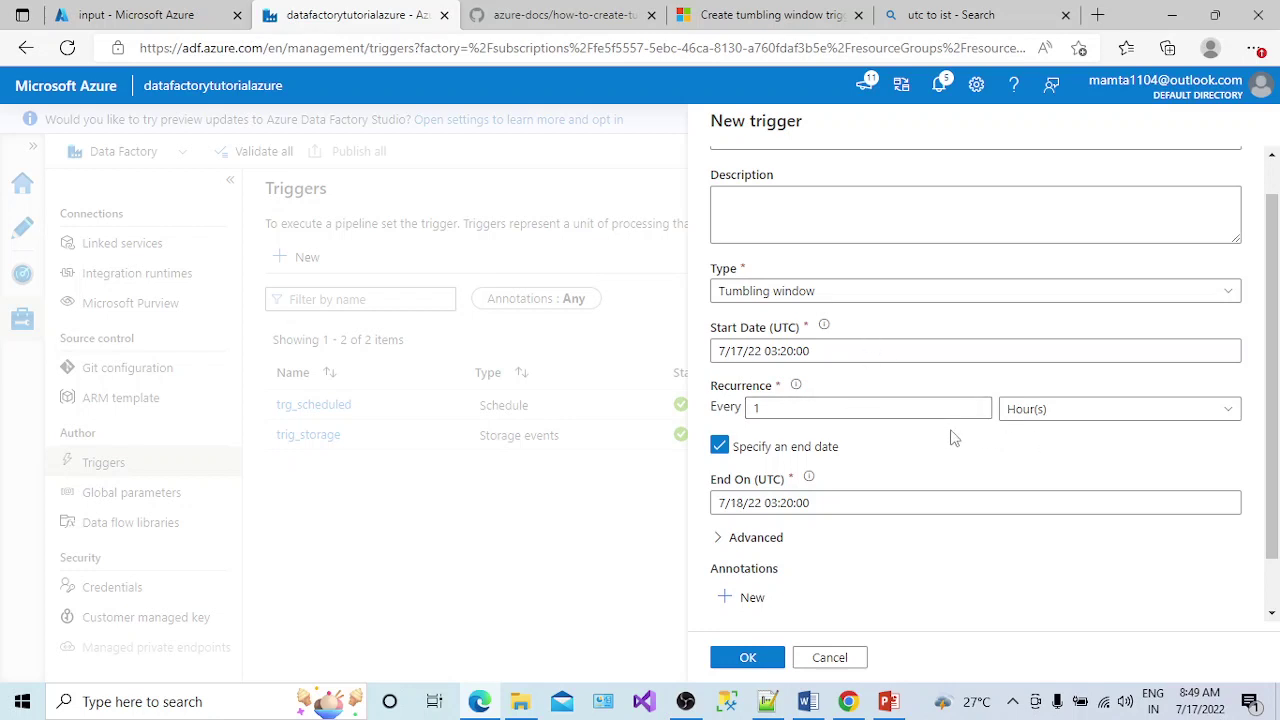
Switch to the Notepad++ notes, add blank lines below the third tumbling window point, and recheck the trigger's start and end dates
left_click(767, 701)
key("Return")
key("Return")
key("Return")
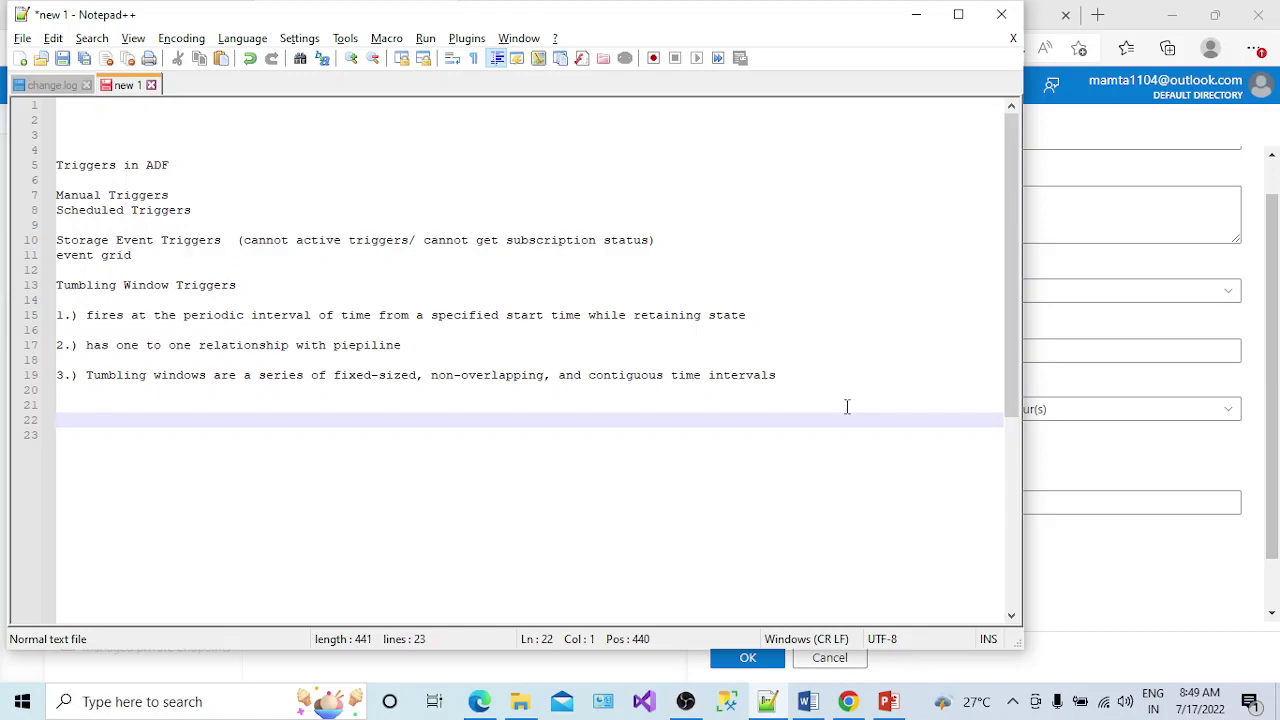
key("alt+Tab")
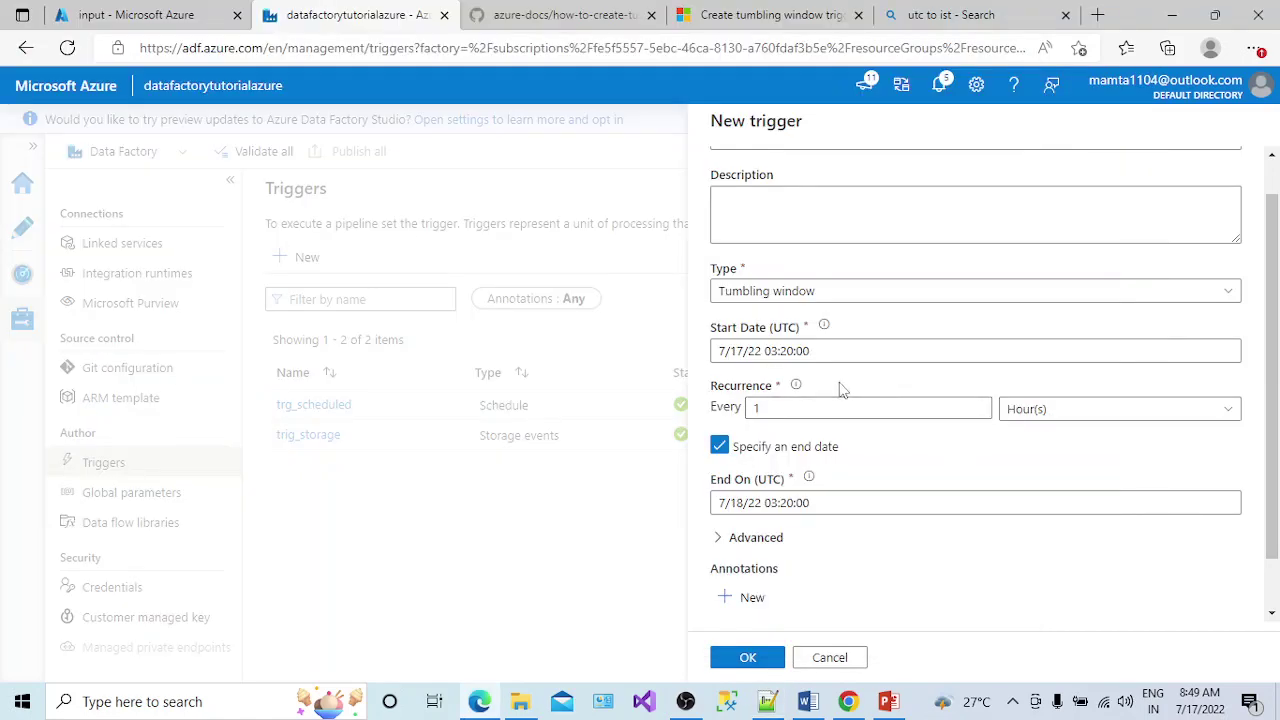
key("alt+Tab")
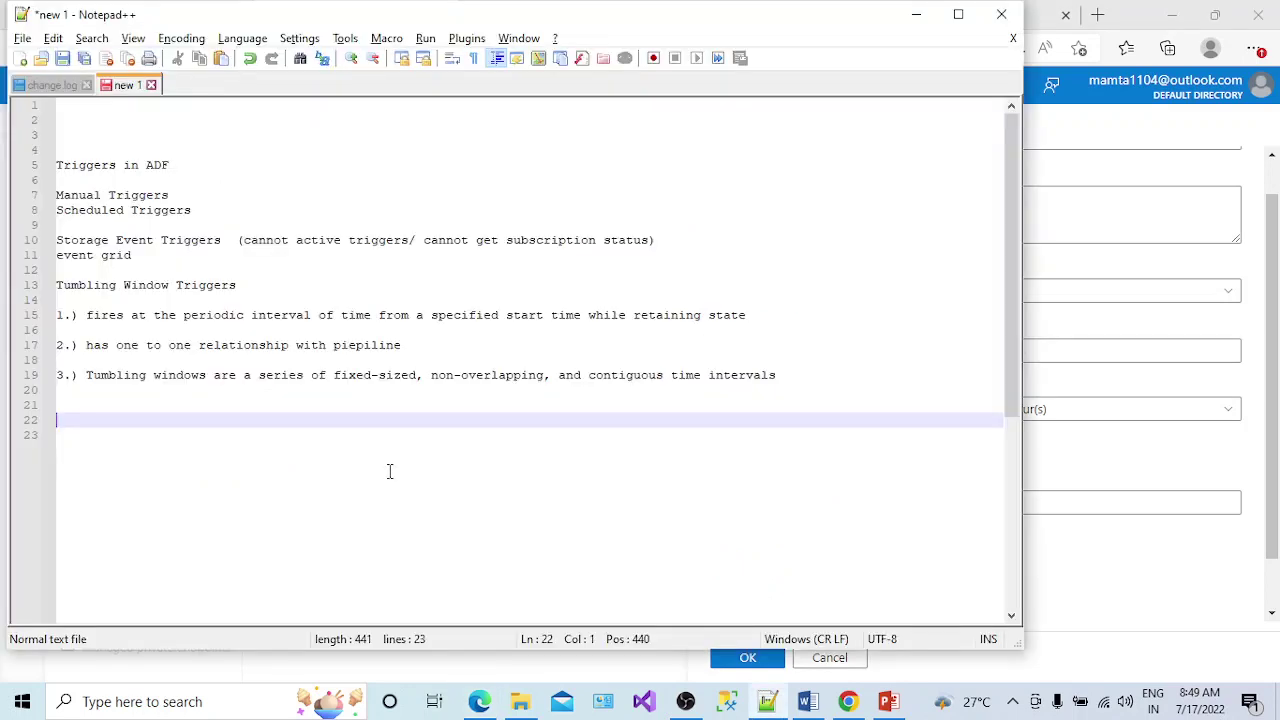
Add the line "17th july 3:20 to 17th July 4:40 AM --1st windows" below the tumbling window notes and start a new line
type("17")
type("th ju")
type("ly ")
type("3:3")
type("0 to ")
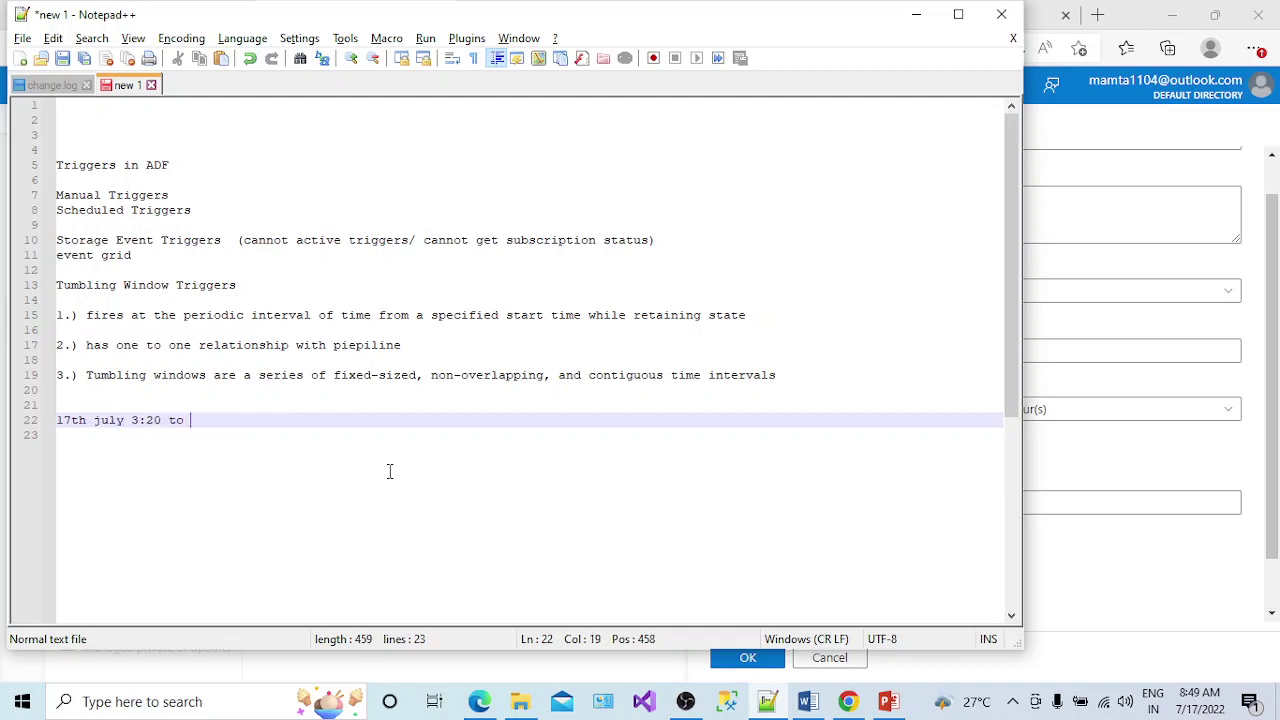
type("17th July 4:40 A")
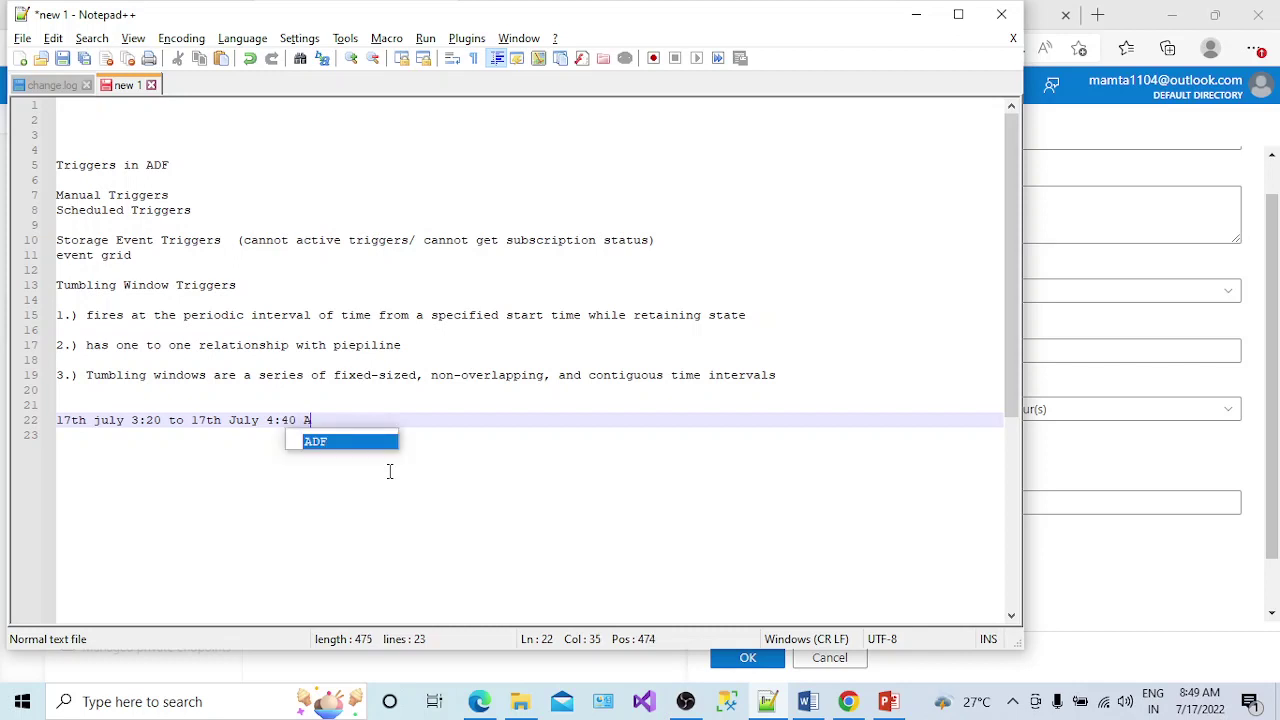
type("M")
key("BackSpace")
type("--1st ")
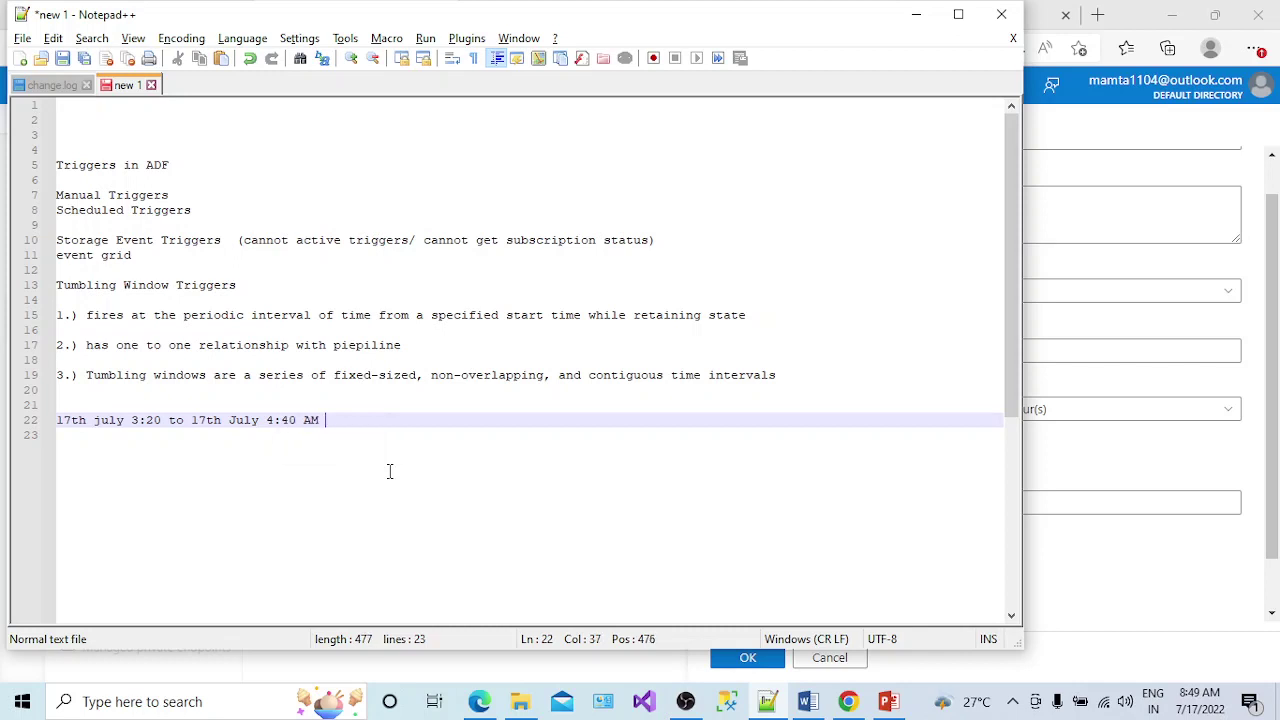
type("windows")
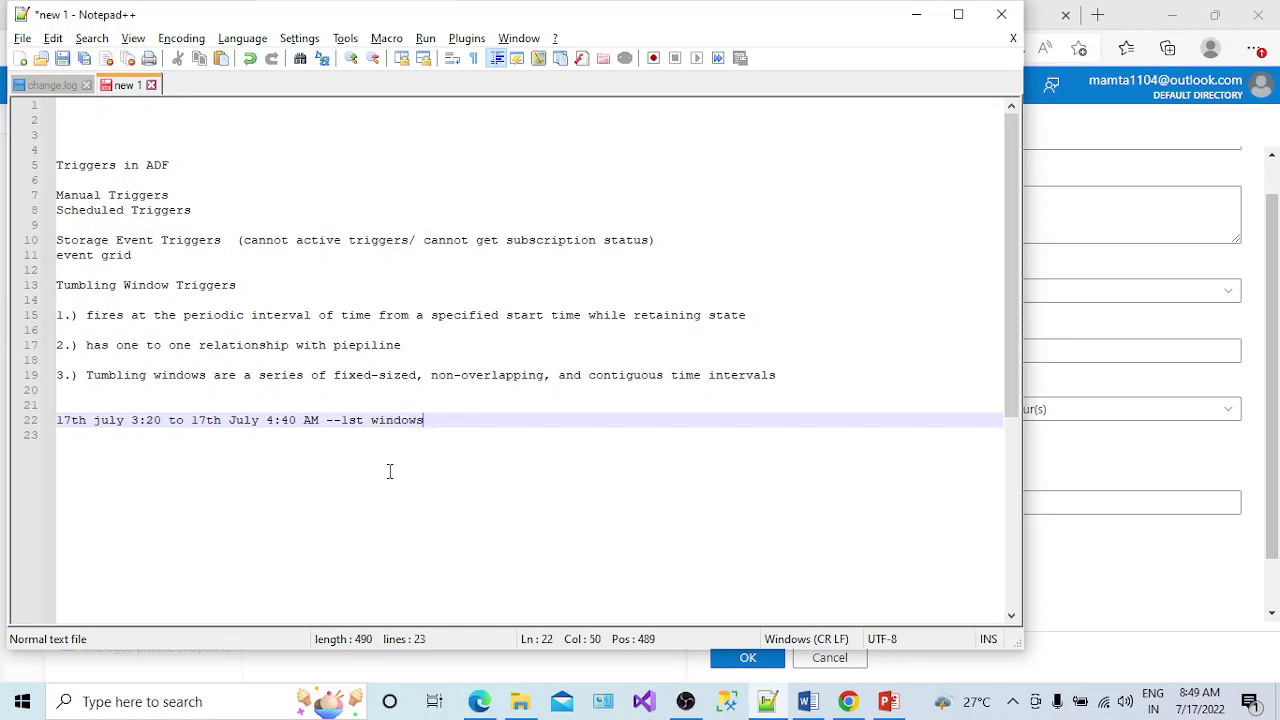
key("Return")
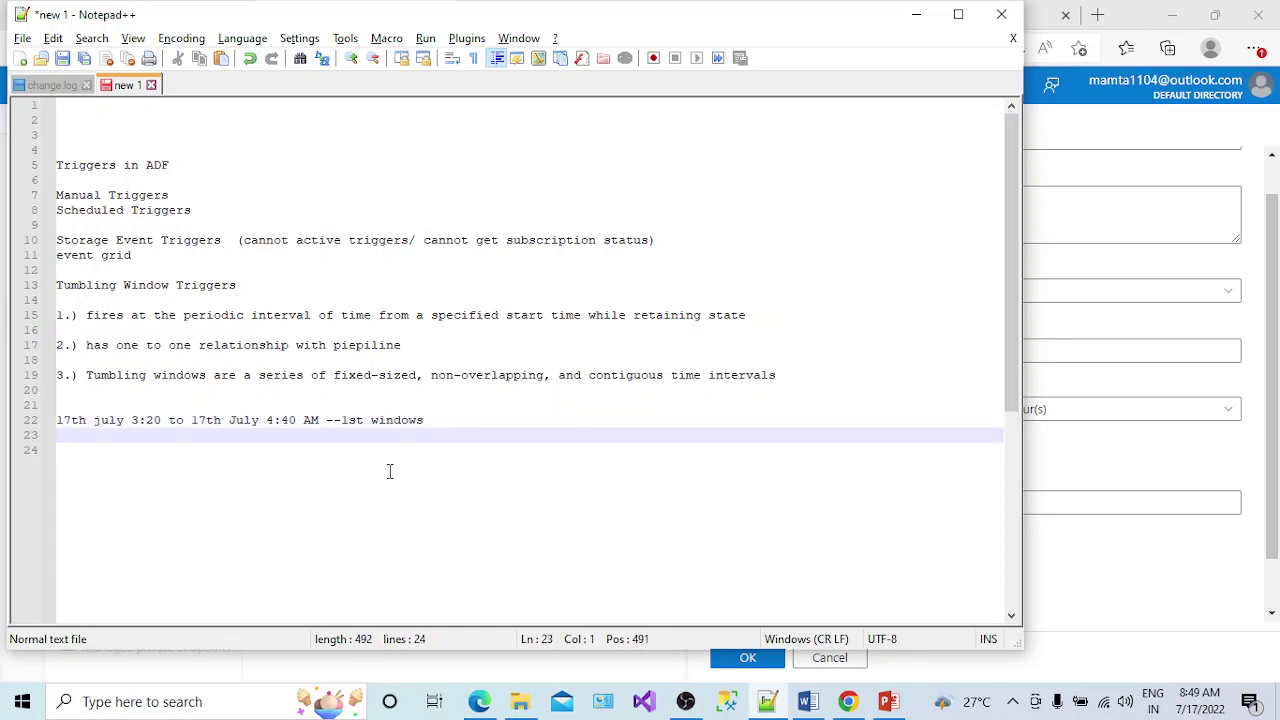
Copy the first window line and paste four copies on separate lines below it, leaving one blank line after the original
left_click_drag(429, 420, 40, 428)
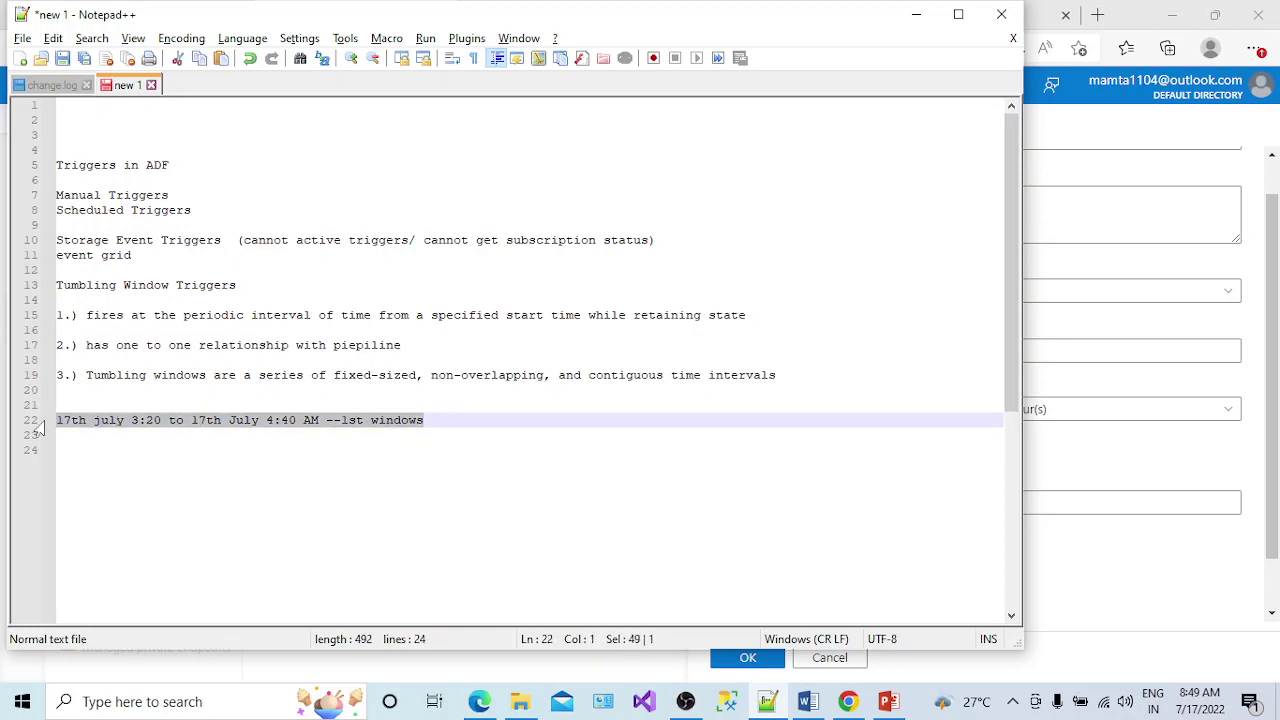
key("ctrl+c")
left_click(66, 450)
key("ctrl+v")
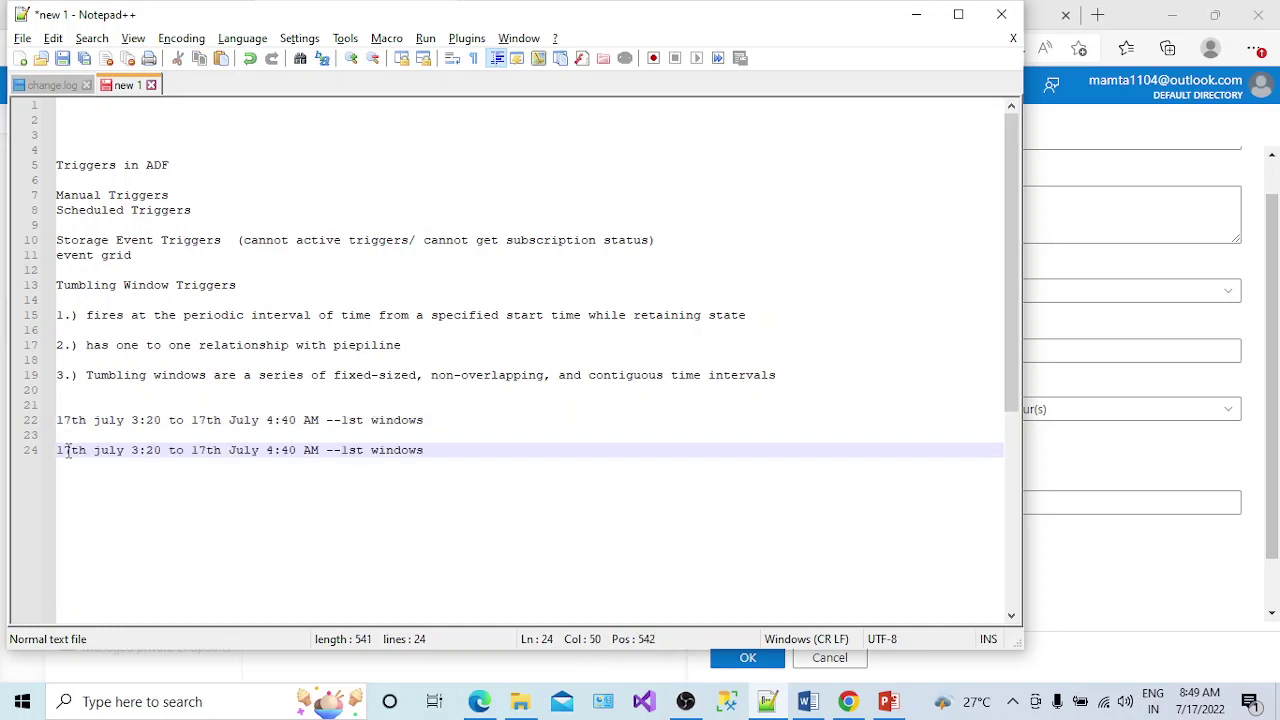
key("Return")
key("ctrl+v")
key("Return")
key("ctrl+v")
key("Return")
key("ctrl+v")
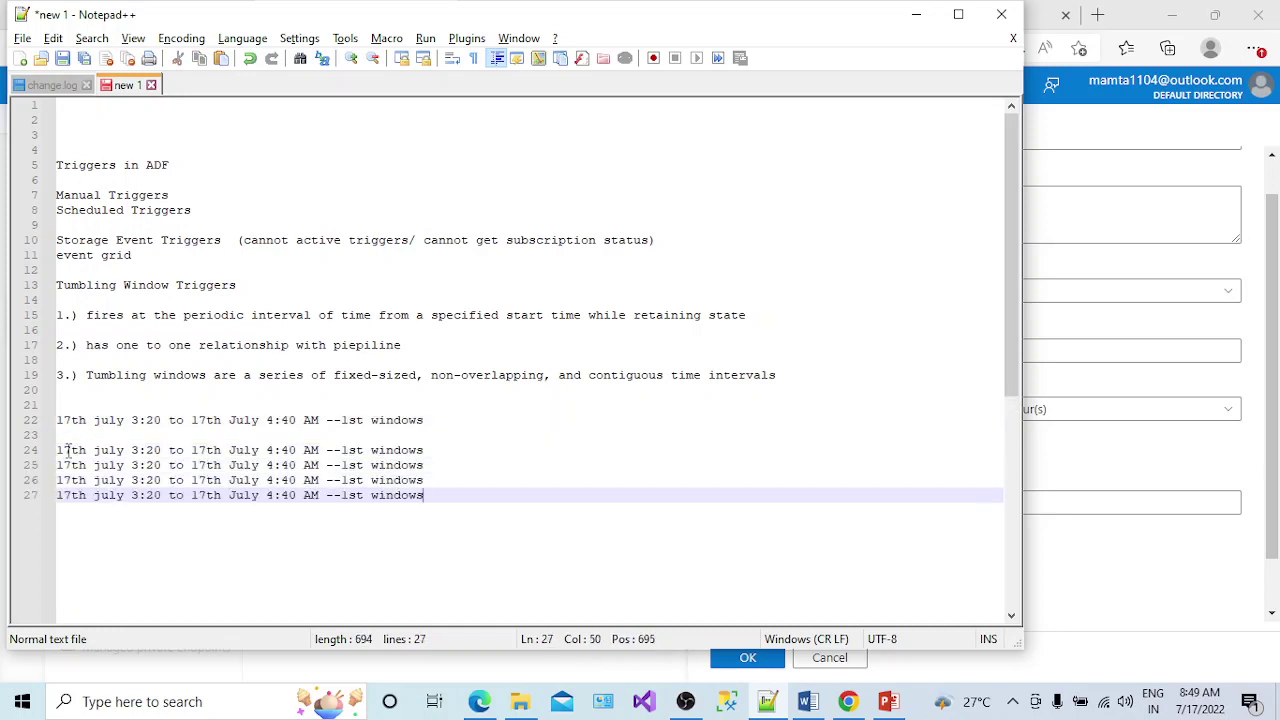
Correct the end time in the original first window line to 4:20 AM
left_click(118, 451)
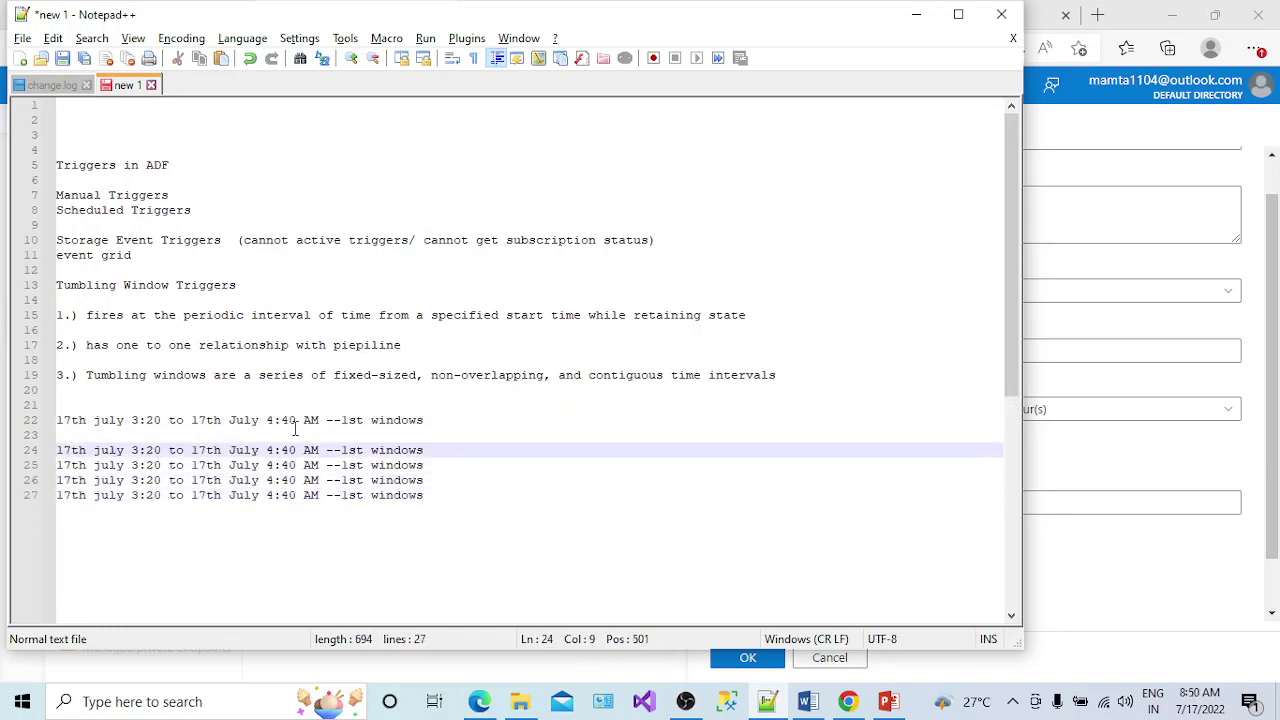
left_click_drag(160, 450, 138, 451)
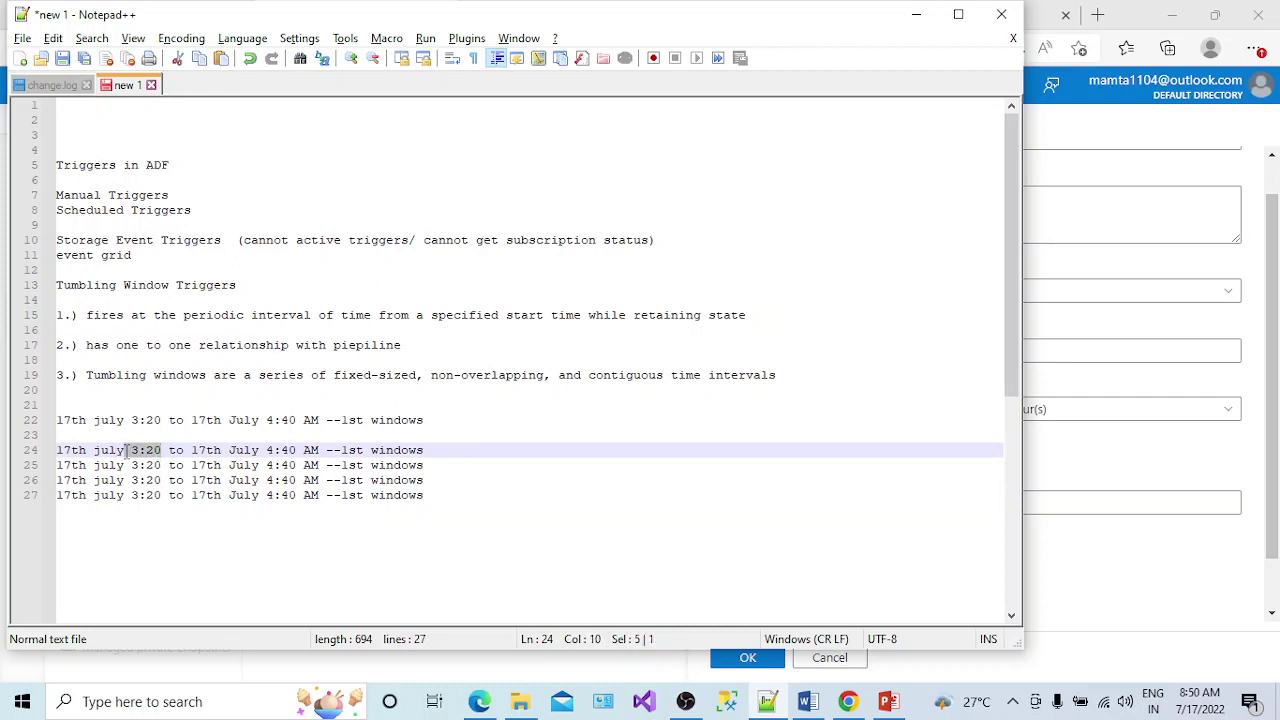
left_click(289, 420)
key("BackSpace")
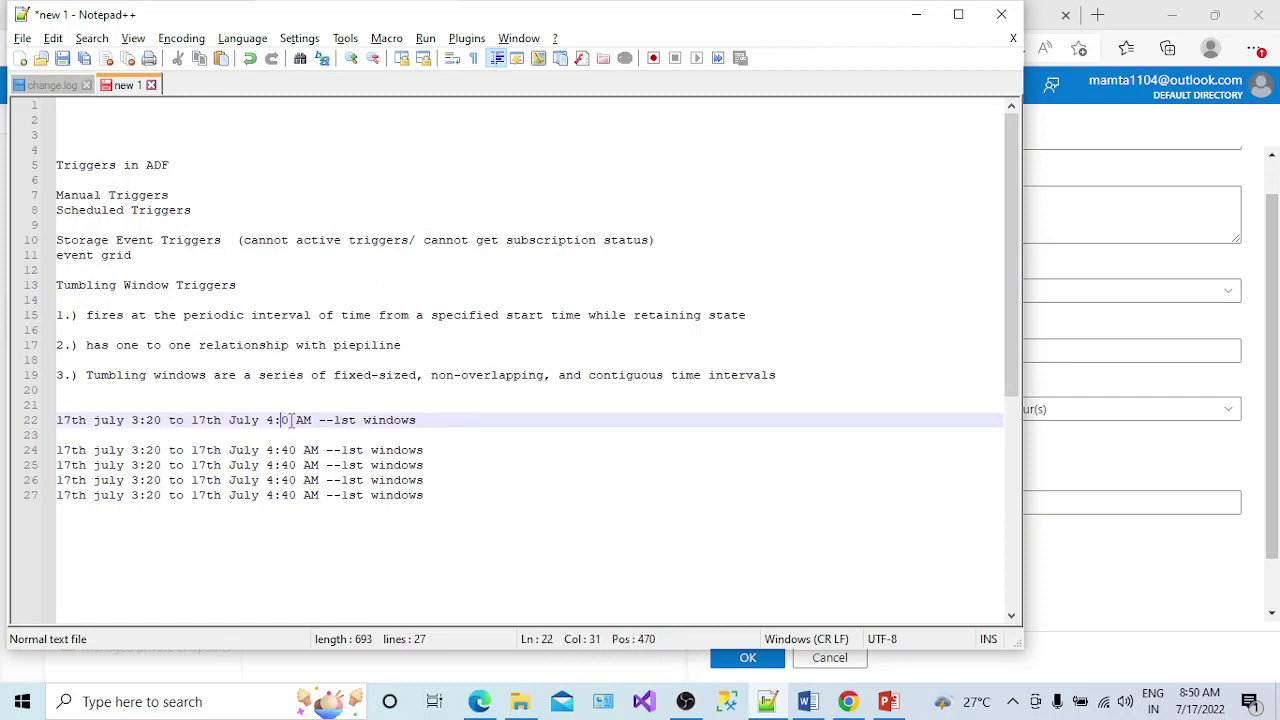
type("2")
In the first pasted copy, set the start time to 4:20 and the end time's hour to 5
left_click(138, 450)
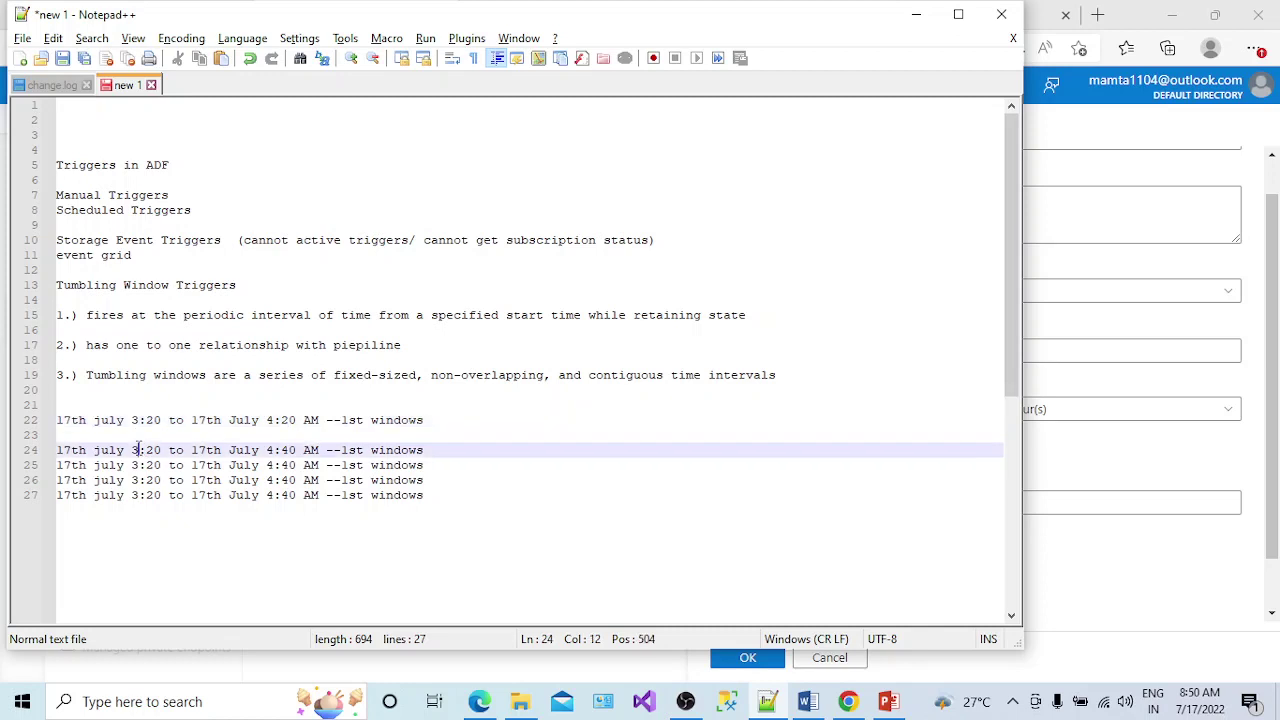
key("BackSpace")
type("4")
left_click(278, 452)
key("BackSpace")
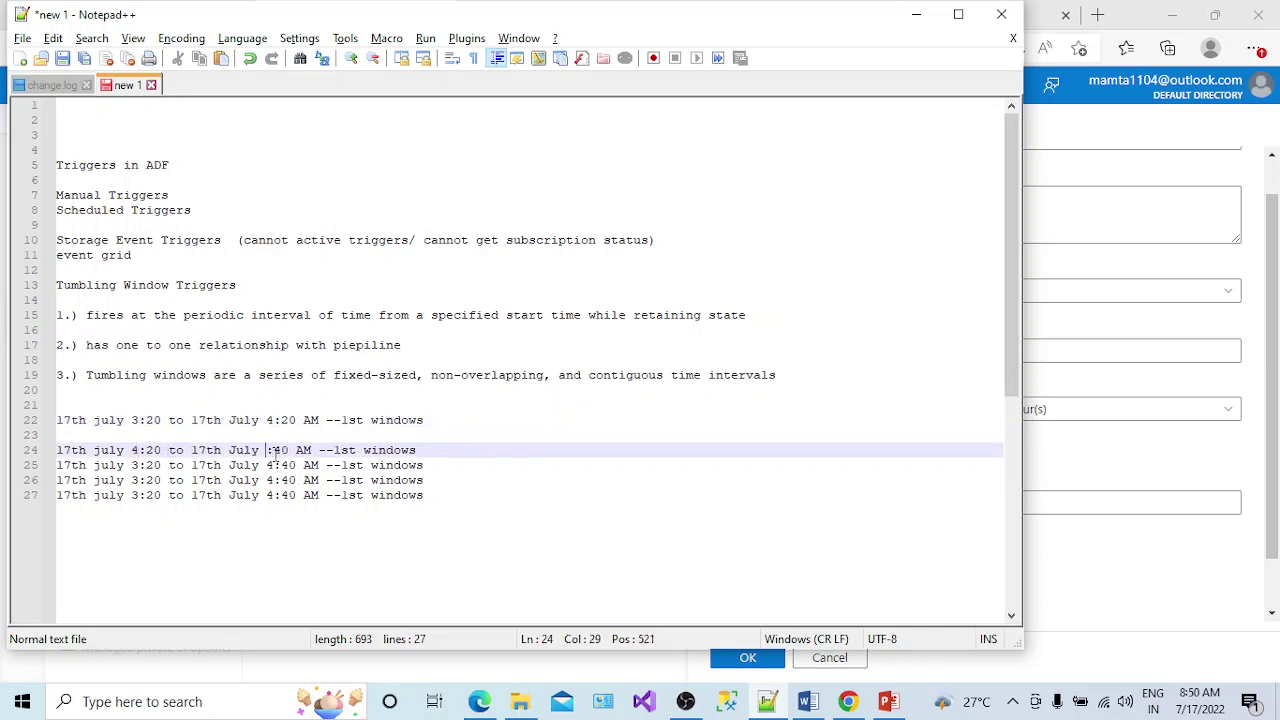
type("5")
Relabel the first pasted copy as "2nd windows"
left_click(349, 452)
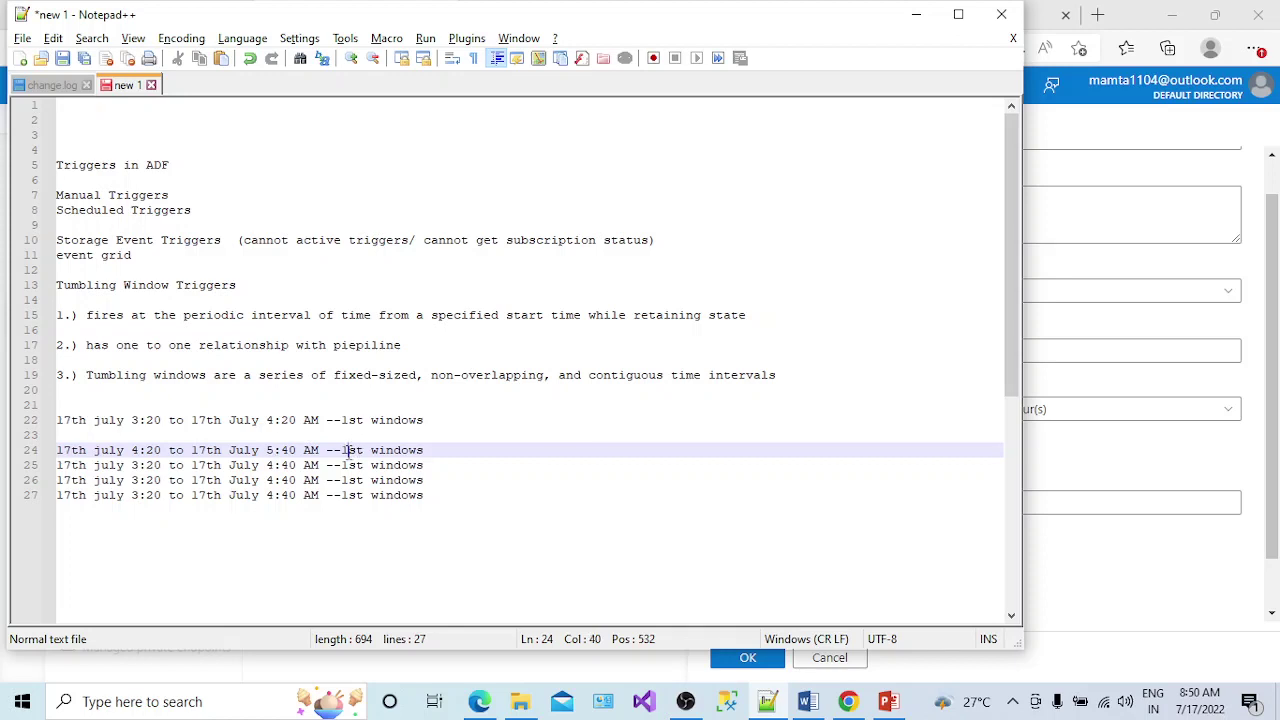
key("BackSpace")
type("2")
key("Delete")
key("Delete")
type("nd")
Set the third window line's start time to 5:20 and correct the 2nd window's end time to 5:20 AM
left_click(139, 466)
key("BackSpace")
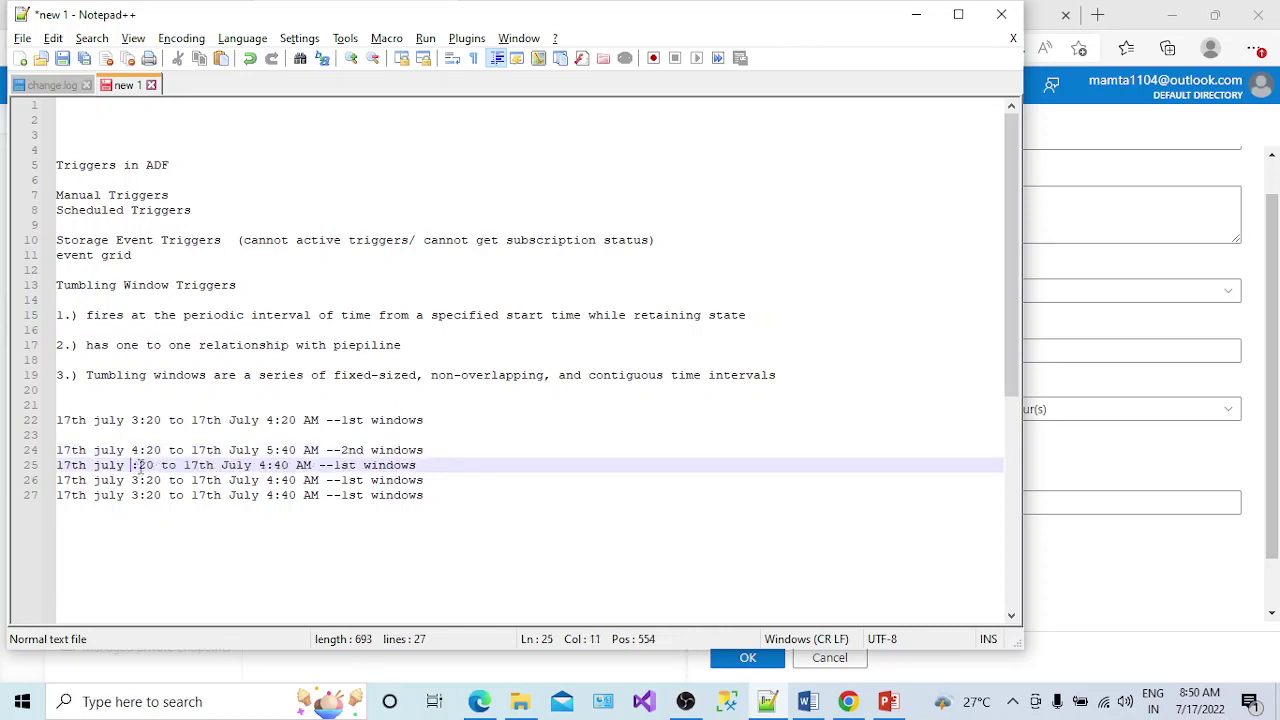
type("5")
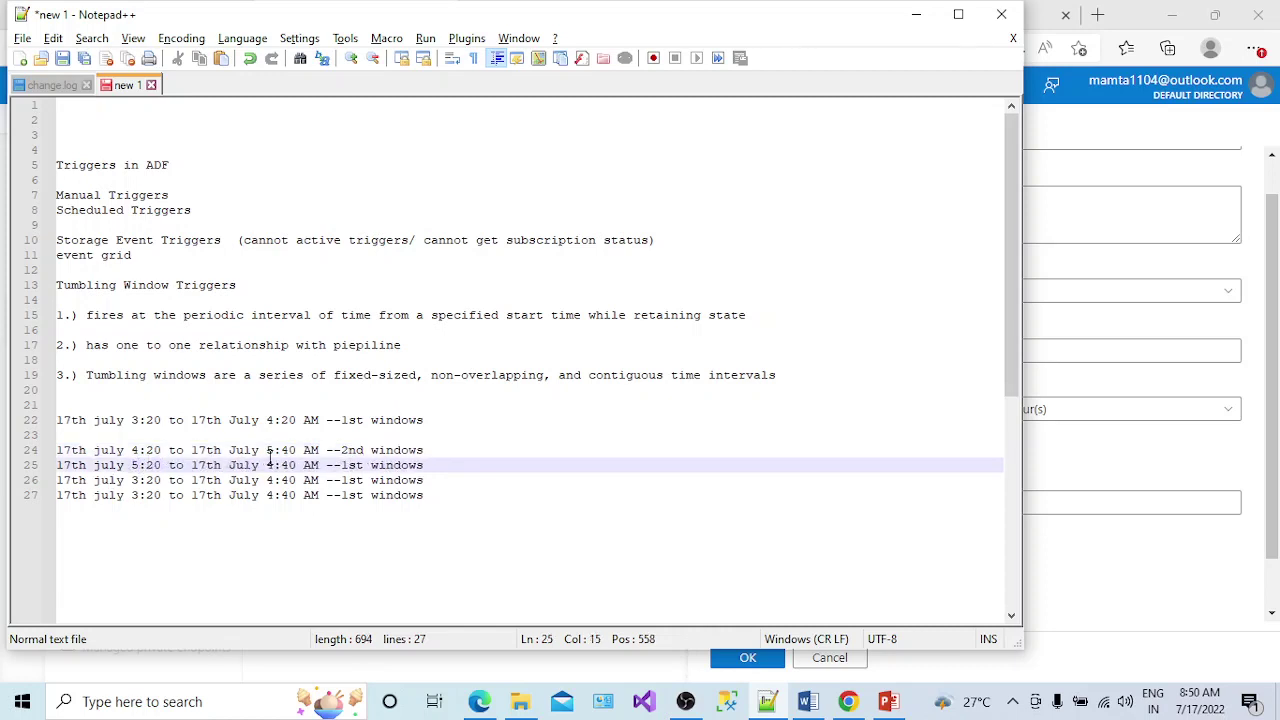
left_click(289, 452)
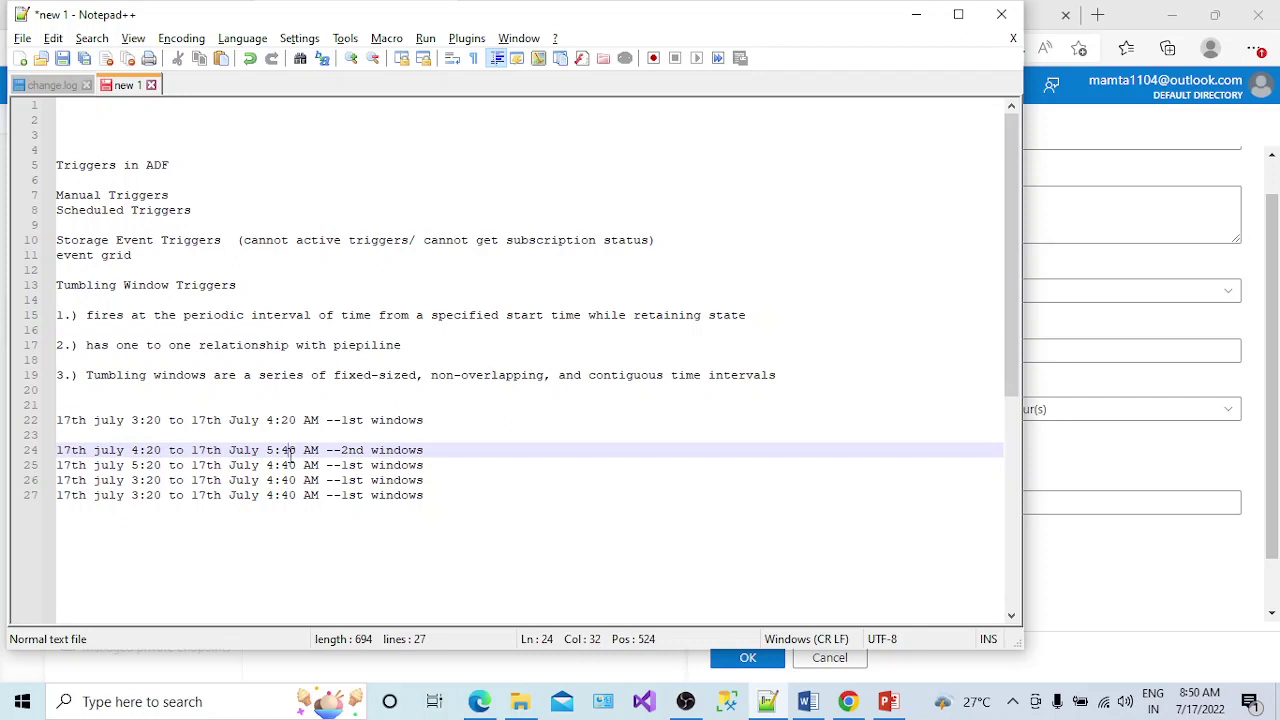
key("BackSpace")
type("2")
Set the end time in the line starting at 5:20 to 6:20 AM
left_click(289, 459)
key("BackSpace")
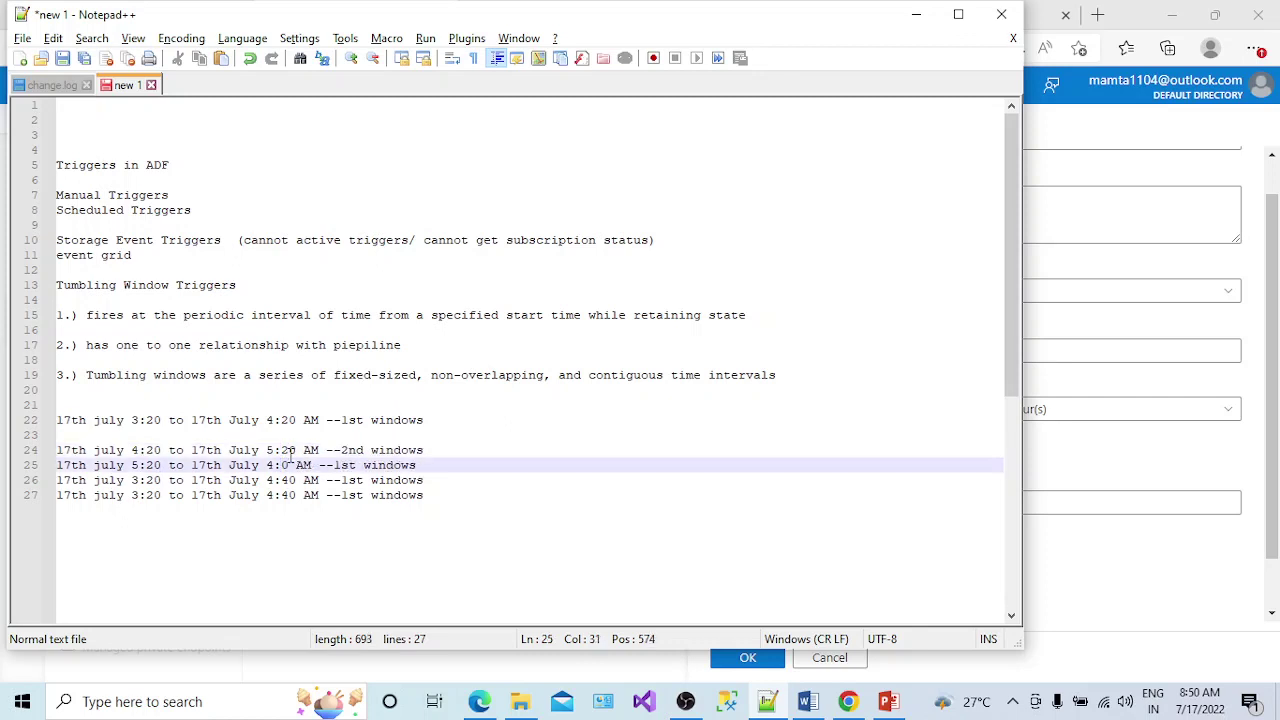
key("BackSpace")
key("BackSpace")
type("6:")
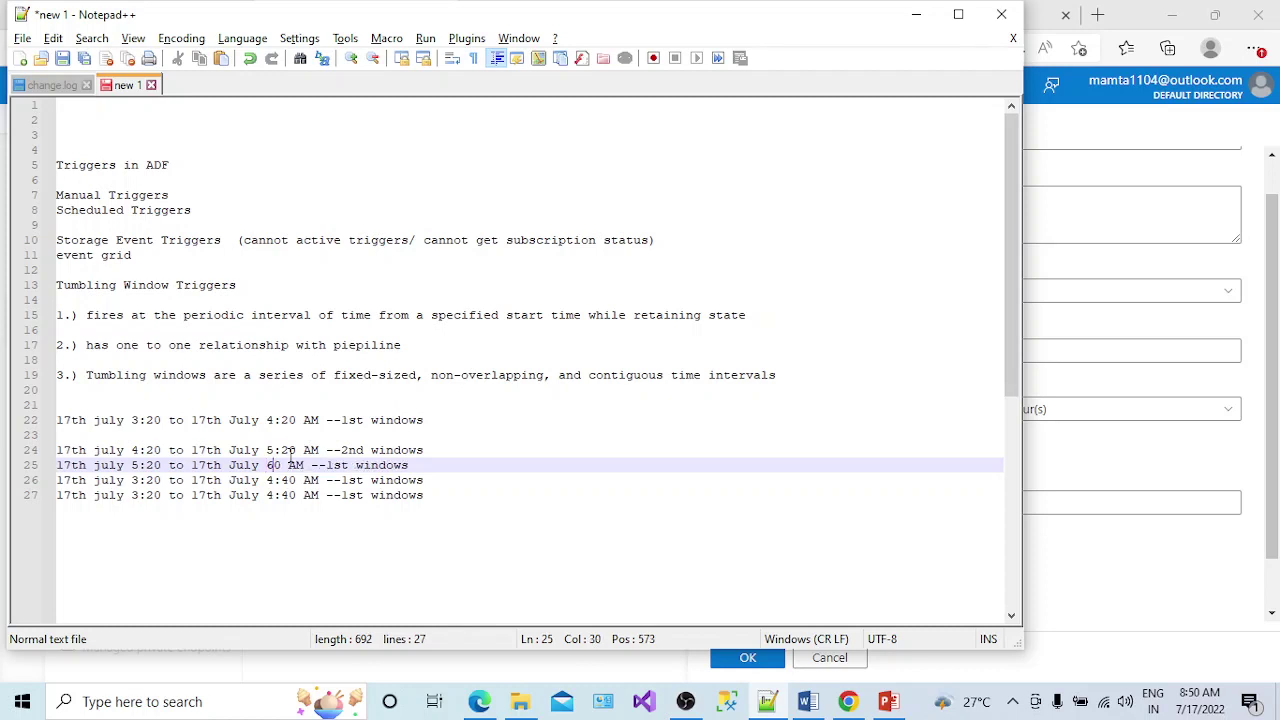
type("20")
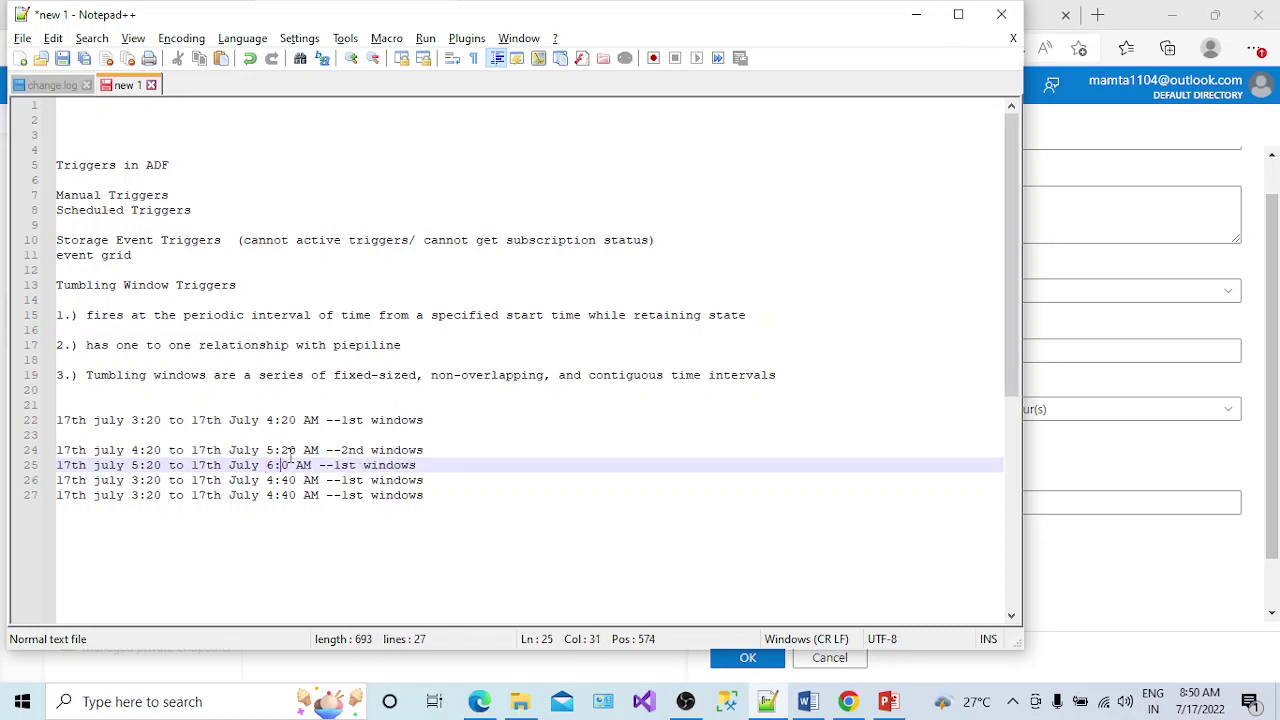
key("Delete")
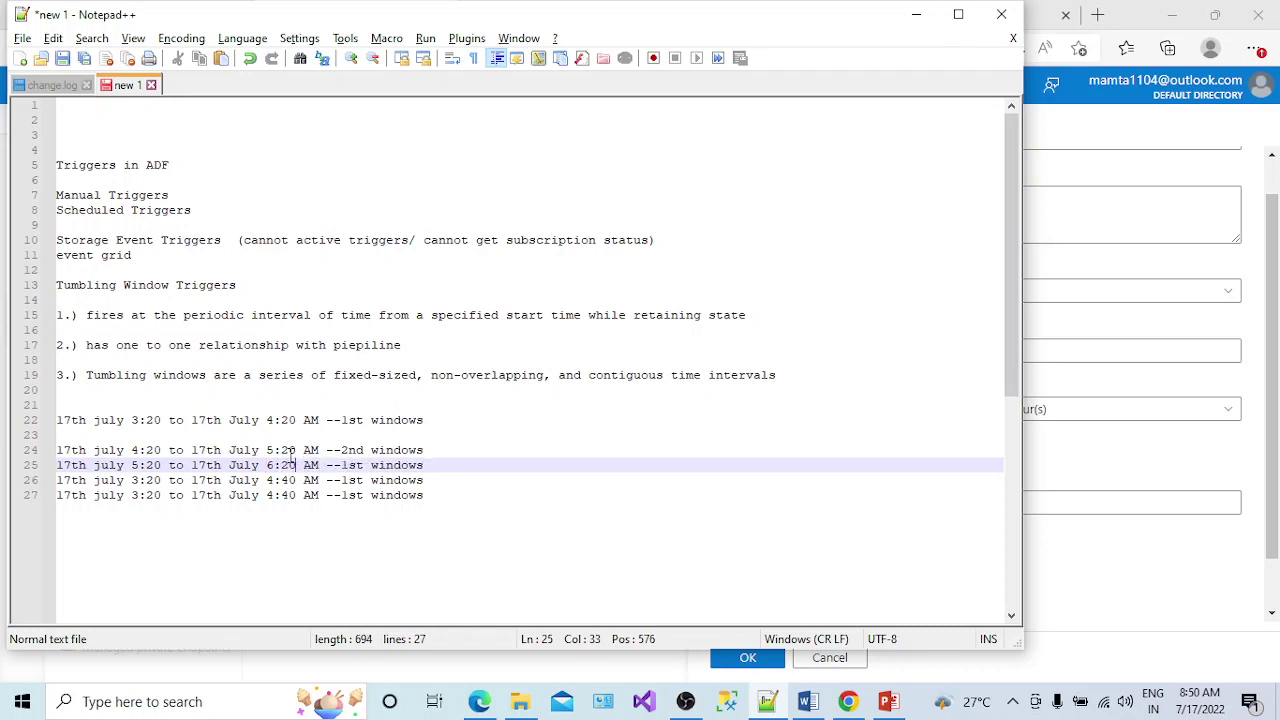
Relabel the line ending at 6:20 AM as "3rd windows"
left_click(348, 460)
key("BackSpace")
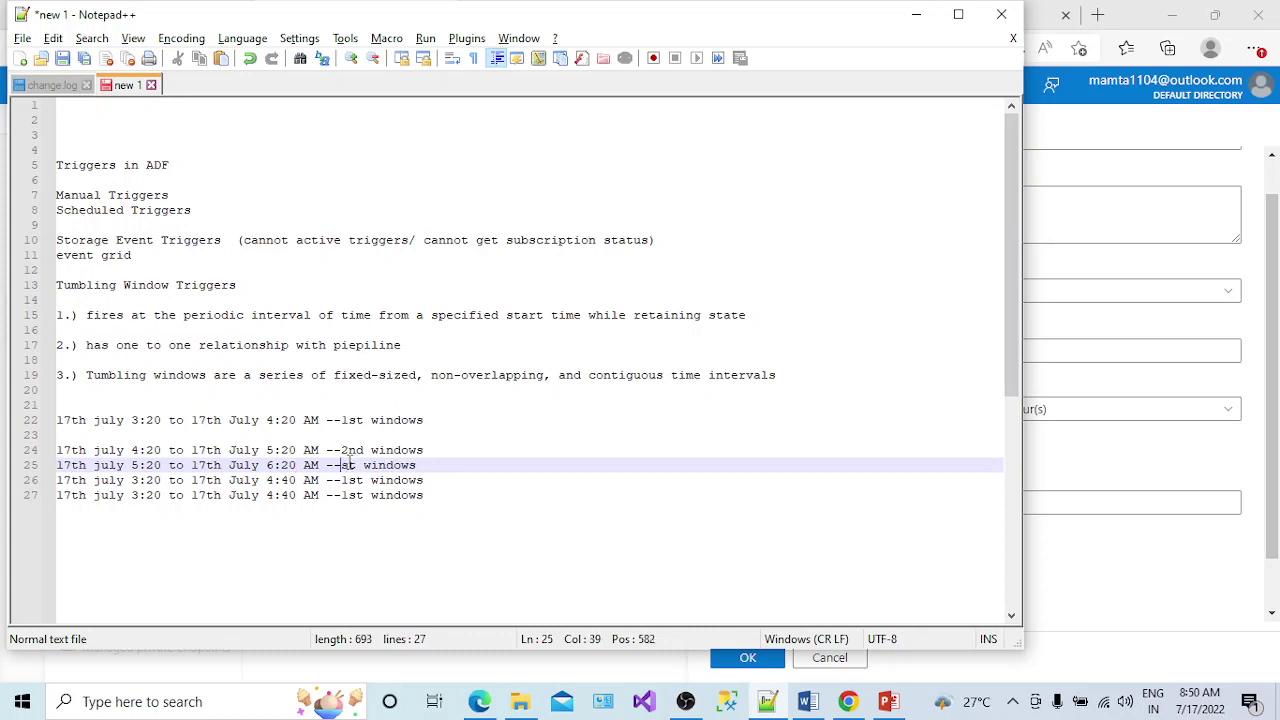
type("3")
left_click(358, 466)
key("BackSpace")
key("Delete")
type("rd")
Replace the two remaining pasted copies with a blank line and ".....", and start a new line two rows below
left_click_drag(423, 495, 56, 481)
key("Return")
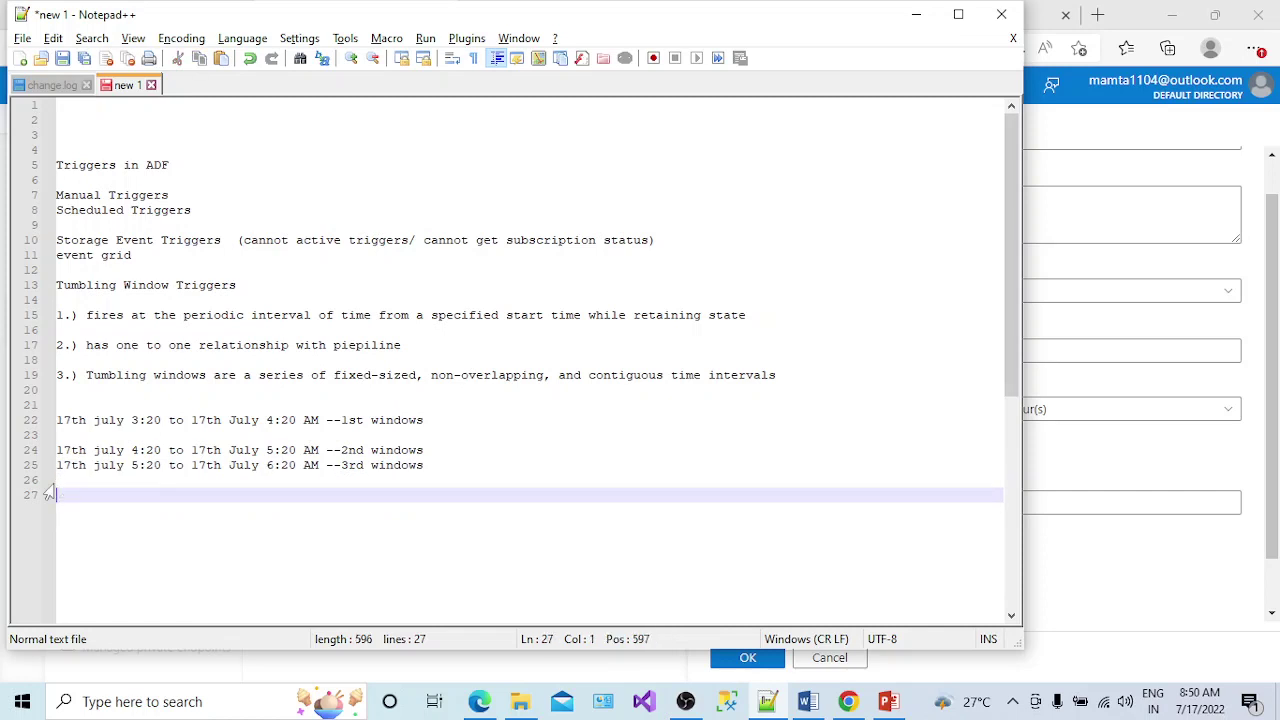
type(".....")
key("Return")
key("Return")
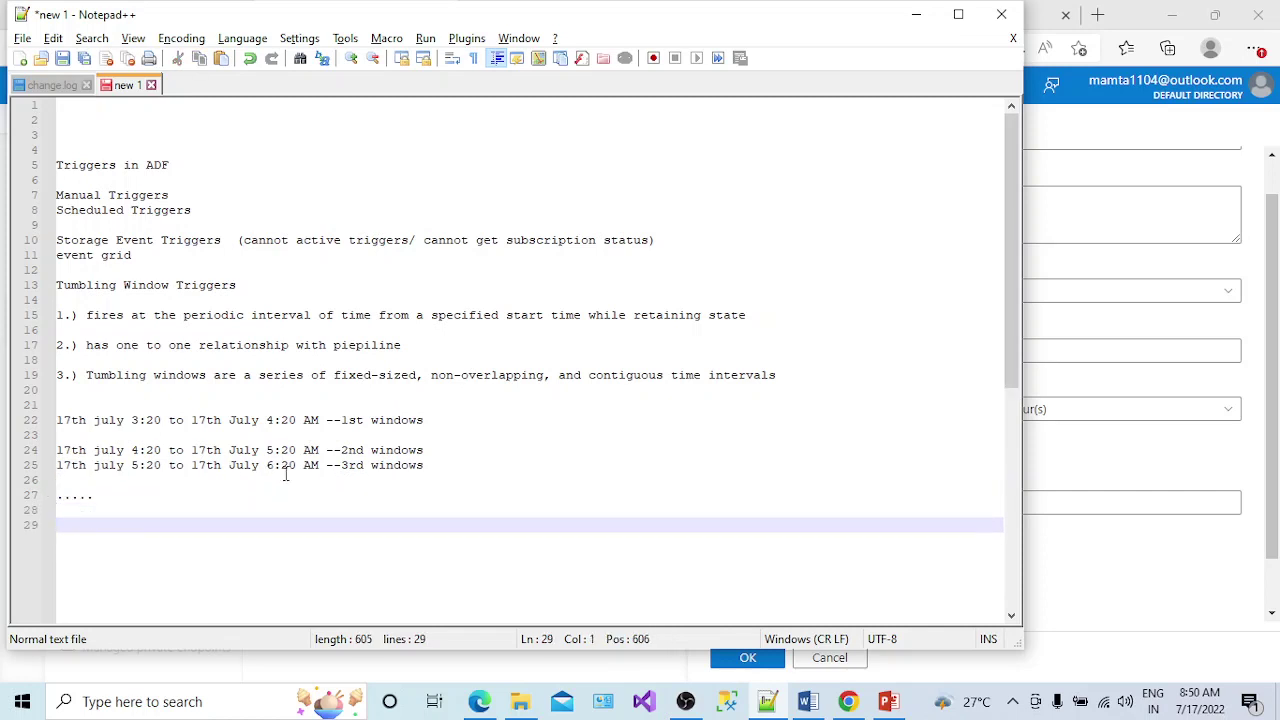
Check the trigger's end date and add the line "18th July 2:20 to 18th 3:20 --24th window" below the dots
key("alt+Tab")
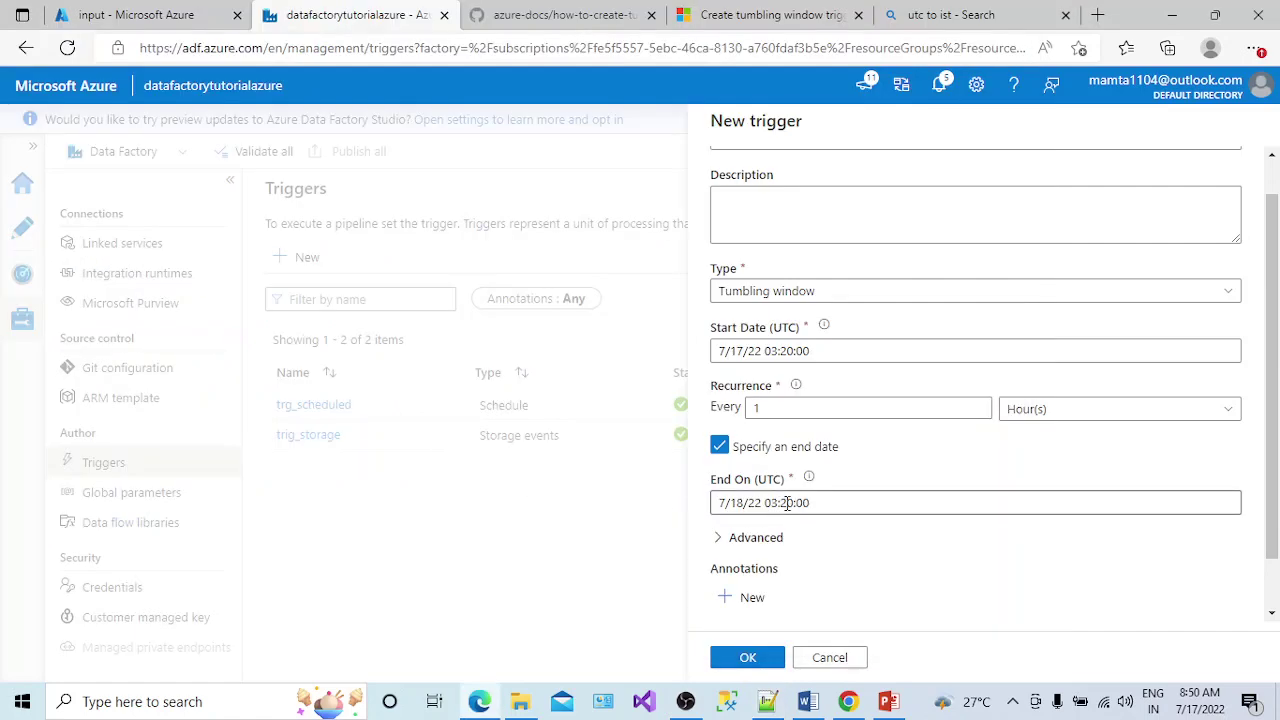
key("alt+Tab")
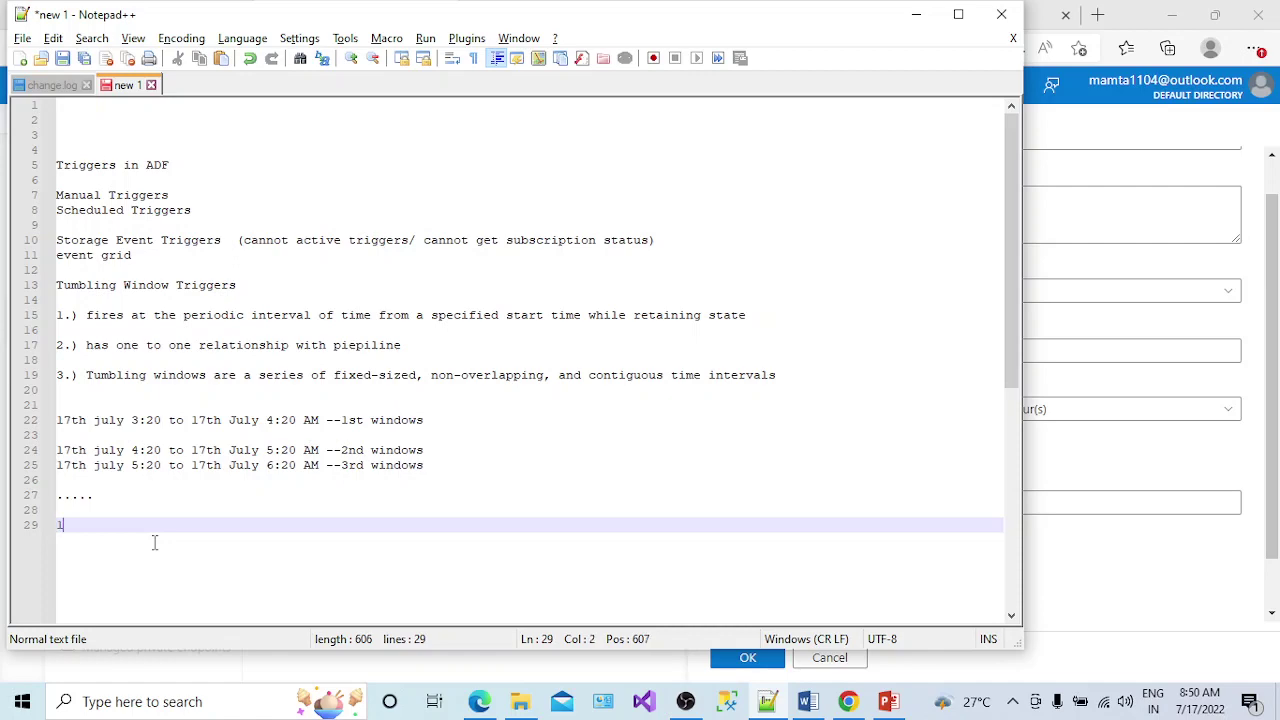
type("8th July")
key("alt+Tab")
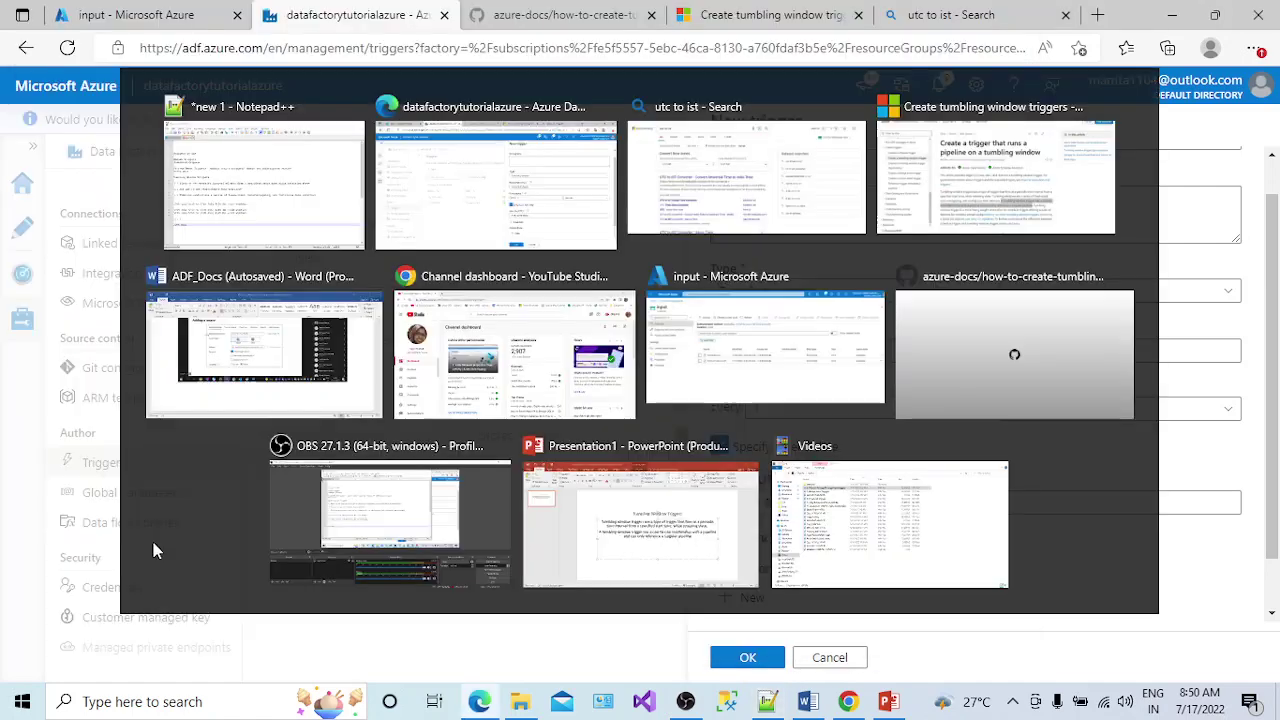
key("alt+Tab")
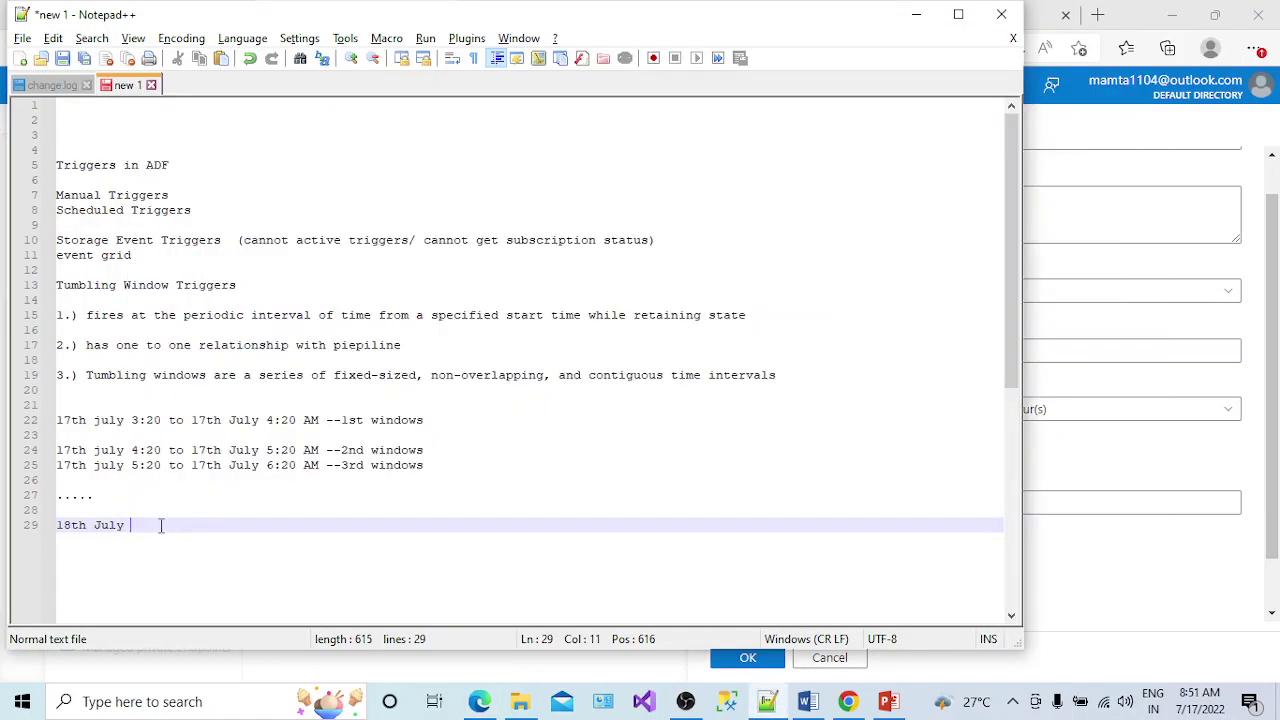
type("2:20 to 18th 3:20 --24th ")
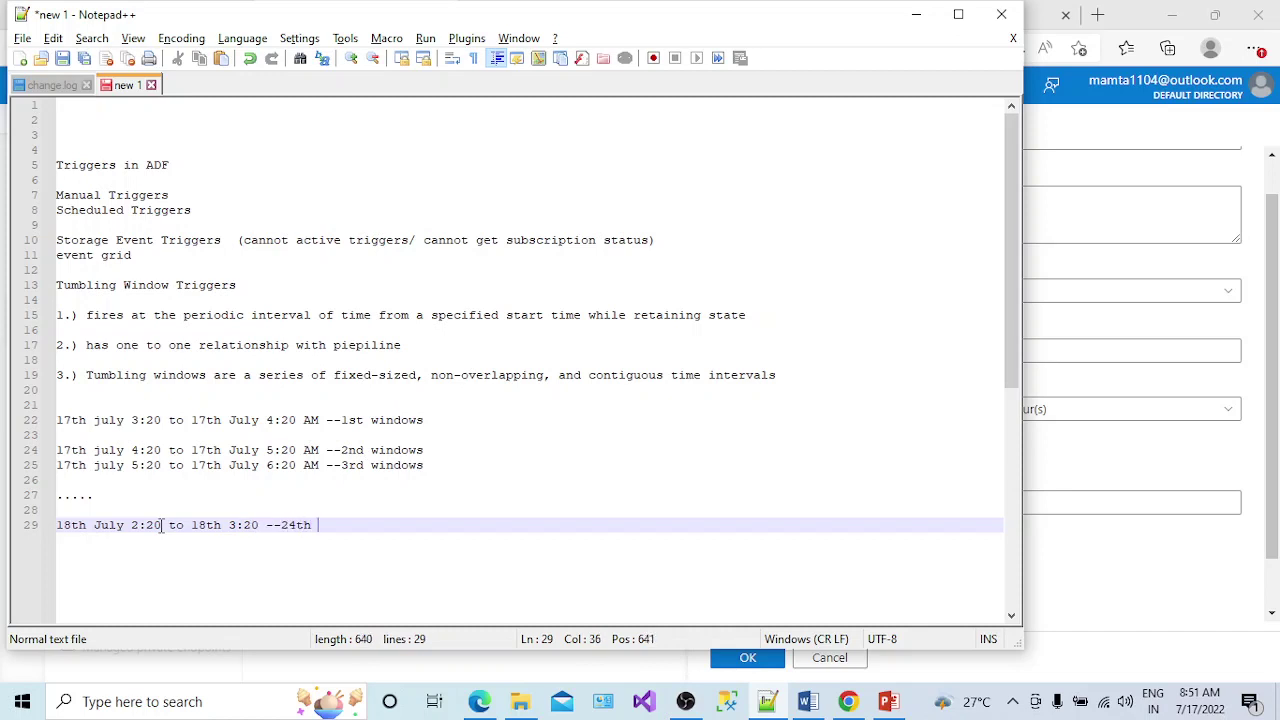
type("window")
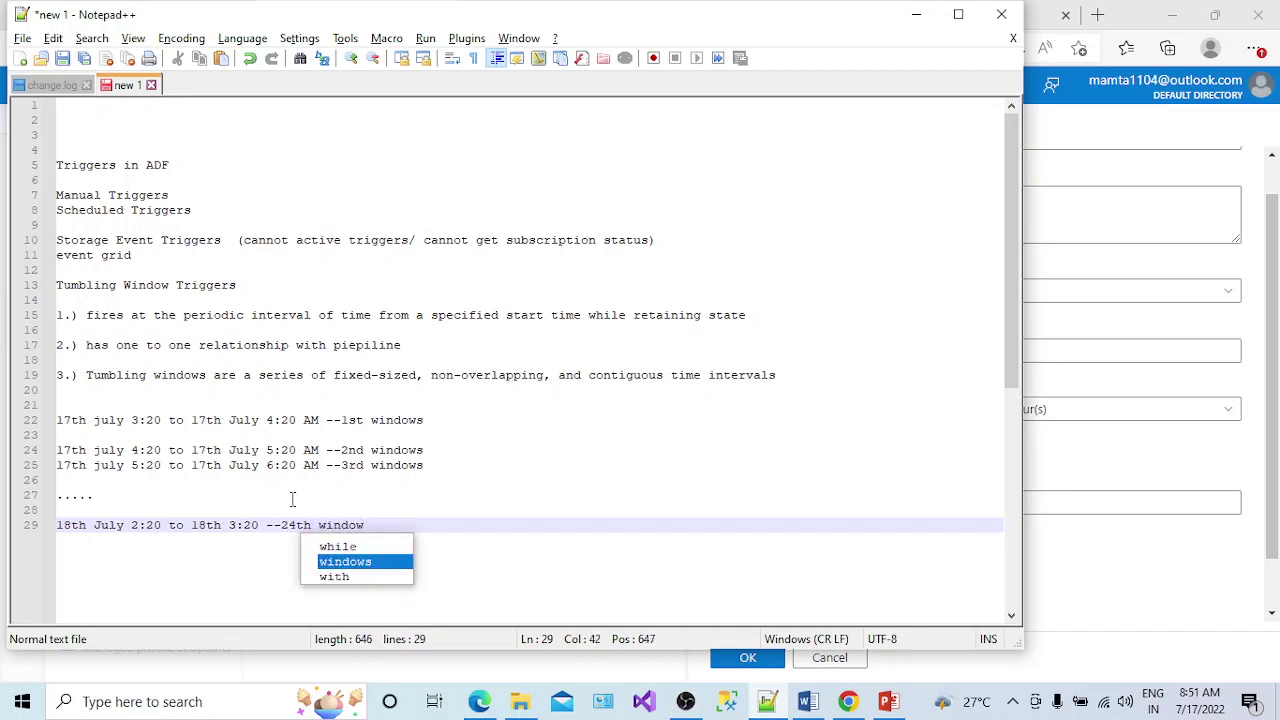
Change "windows" to "window" in the 1st, 2nd and 3rd window lines
left_click(390, 513)
left_click(428, 447)
key("BackSpace")
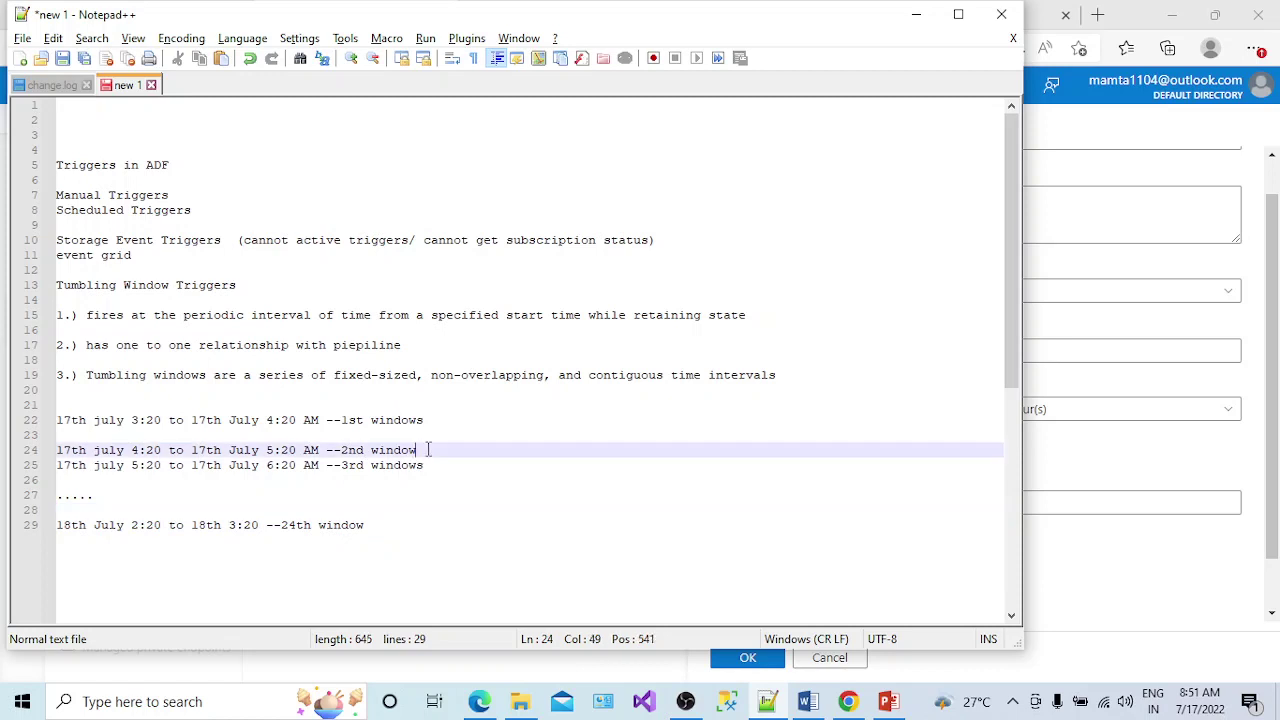
left_click(425, 420)
key("BackSpace")
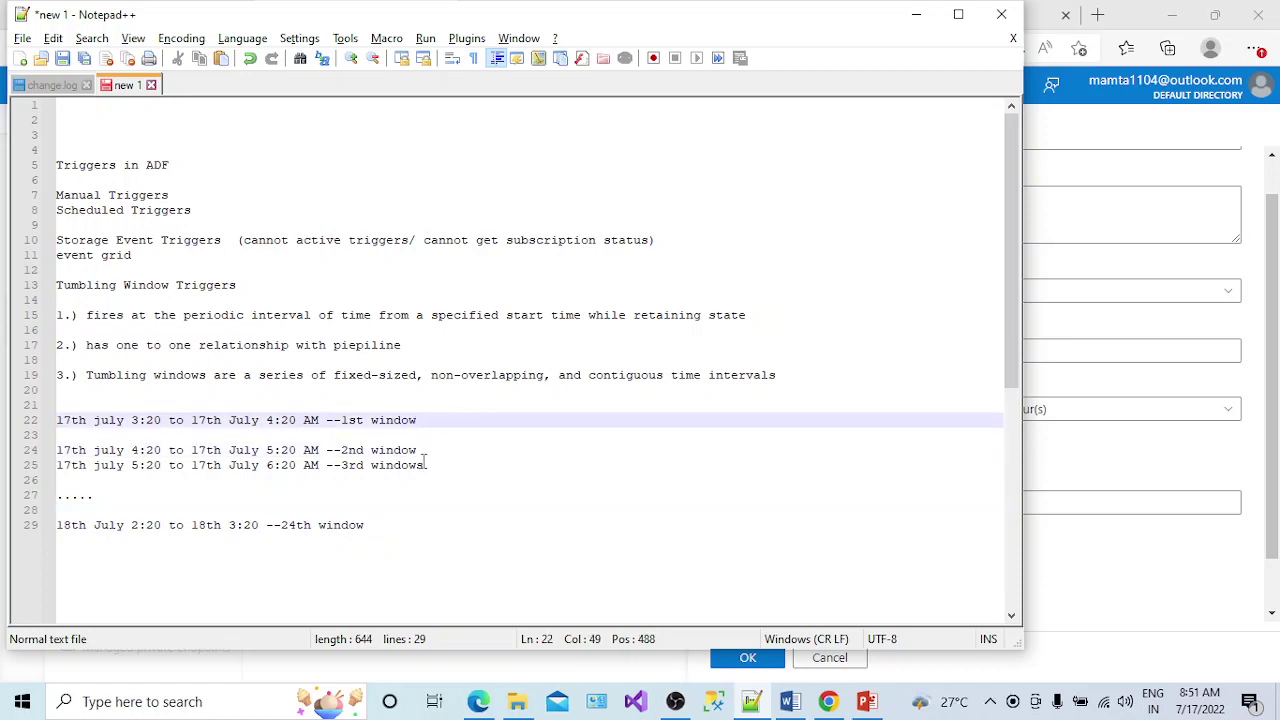
left_click(427, 465)
key("BackSpace")
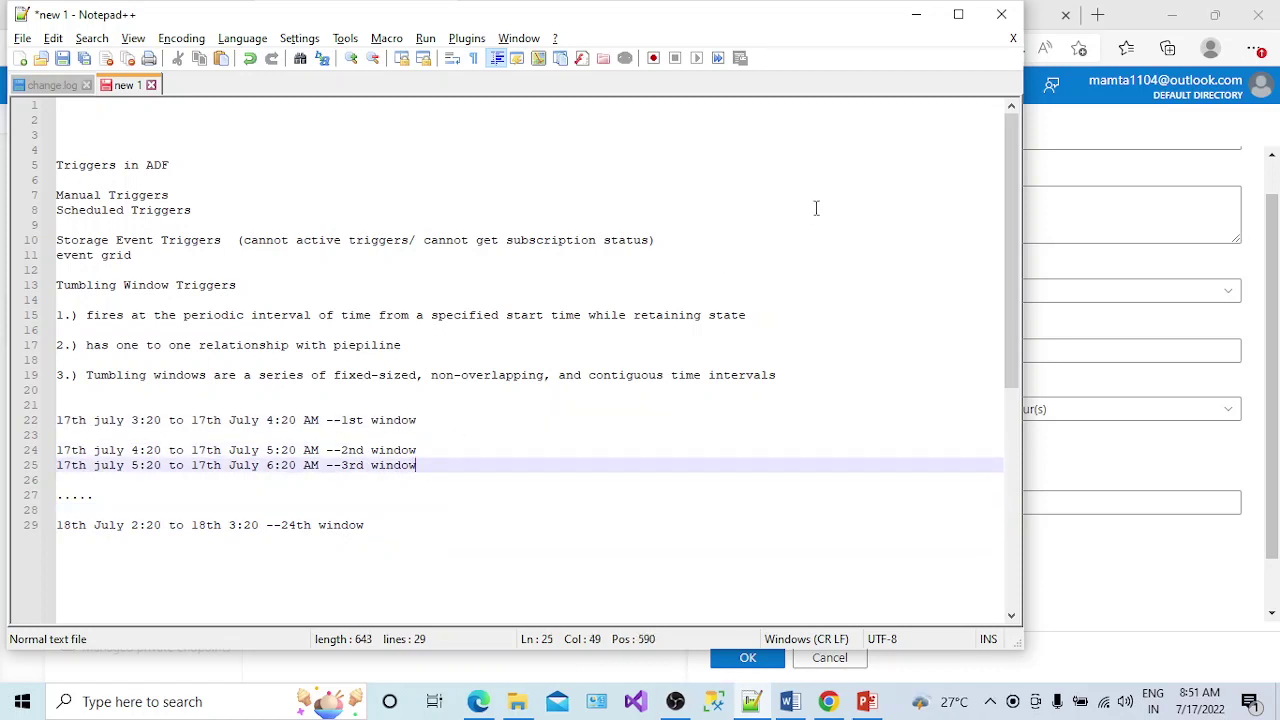
Review the trigger form, then compare the first tumbling window point in the notes with the 1st, 2nd and 3rd window lines
left_click(915, 14)
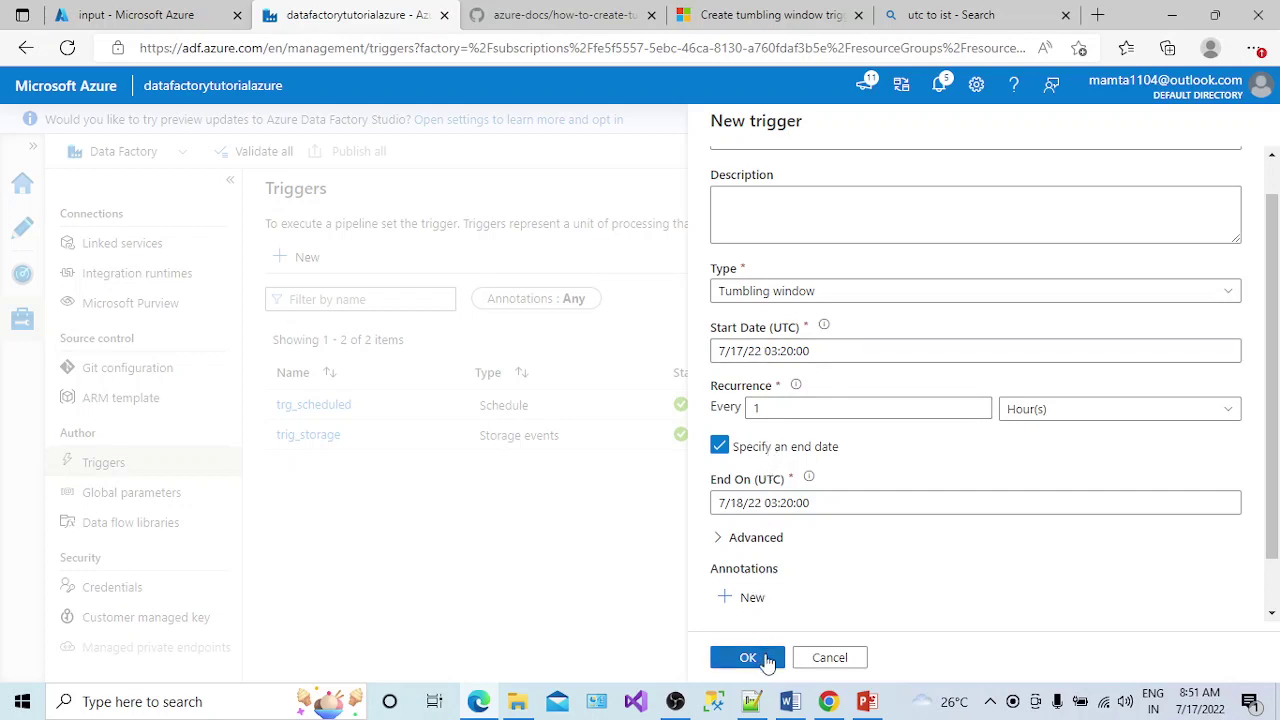
left_click(752, 702)
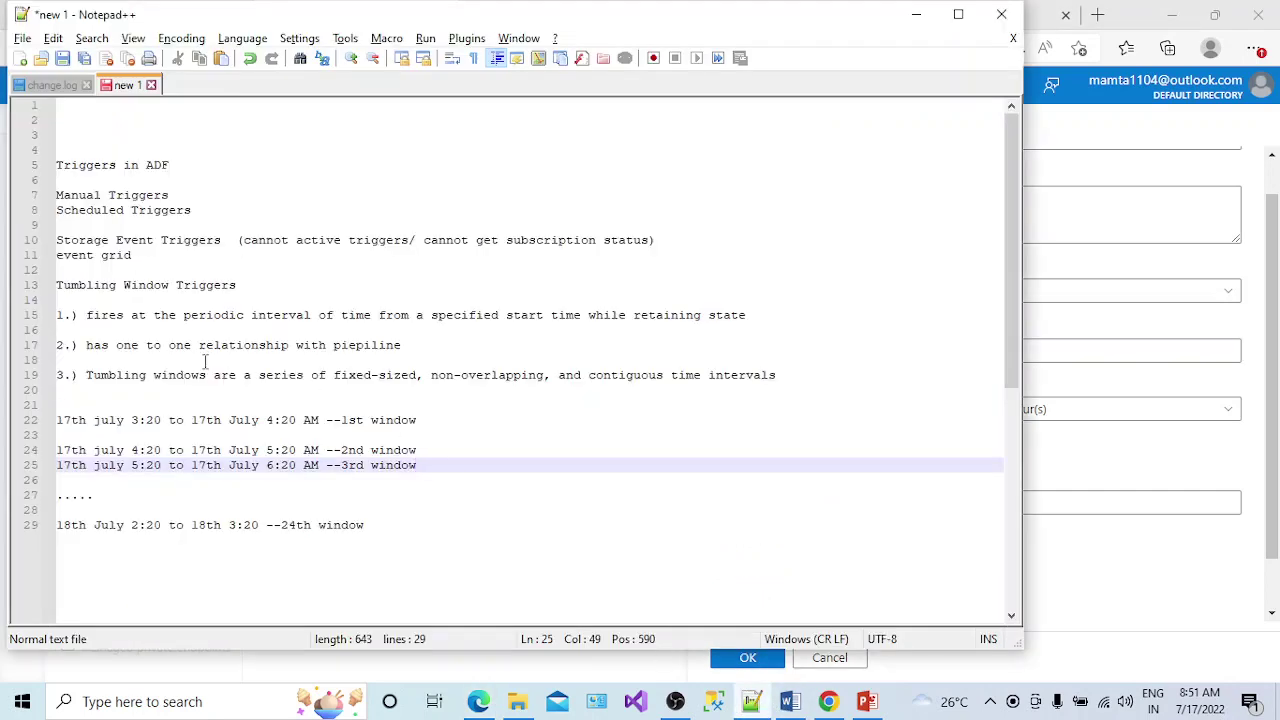
left_click_drag(88, 314, 375, 315)
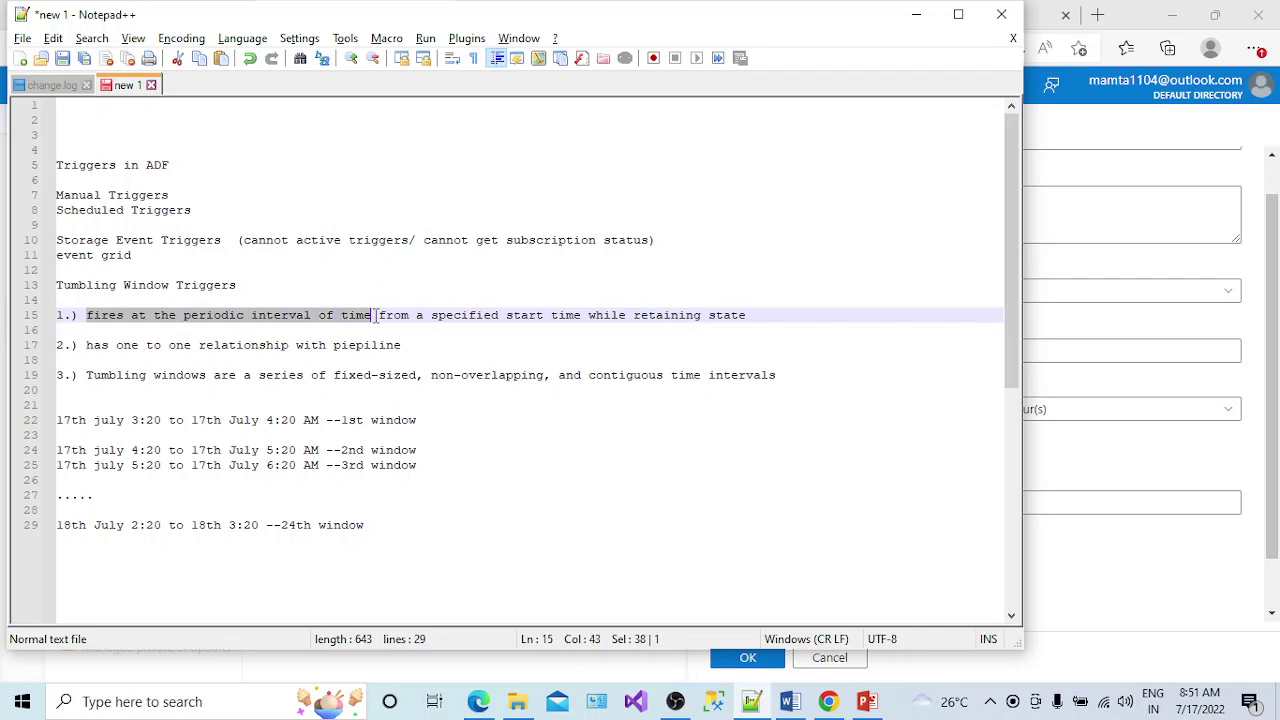
left_click(314, 421)
left_click(308, 450)
left_click(313, 465)
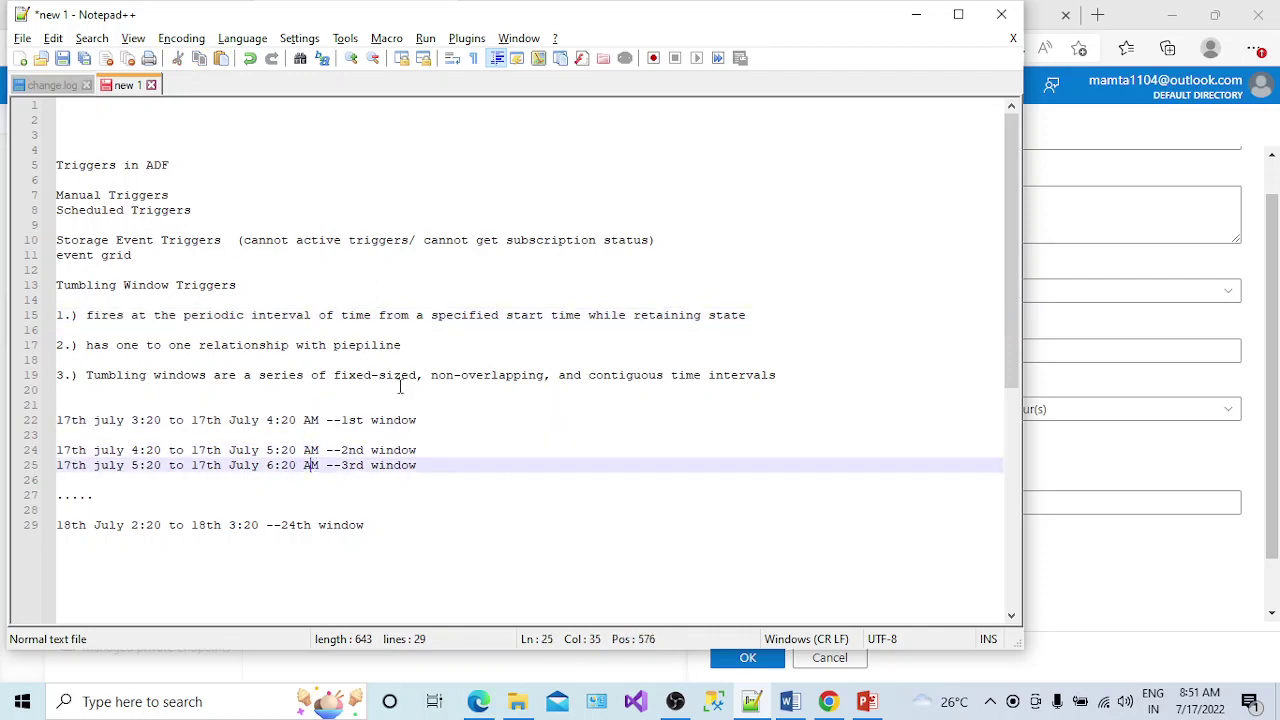
left_click_drag(445, 325, 510, 335)
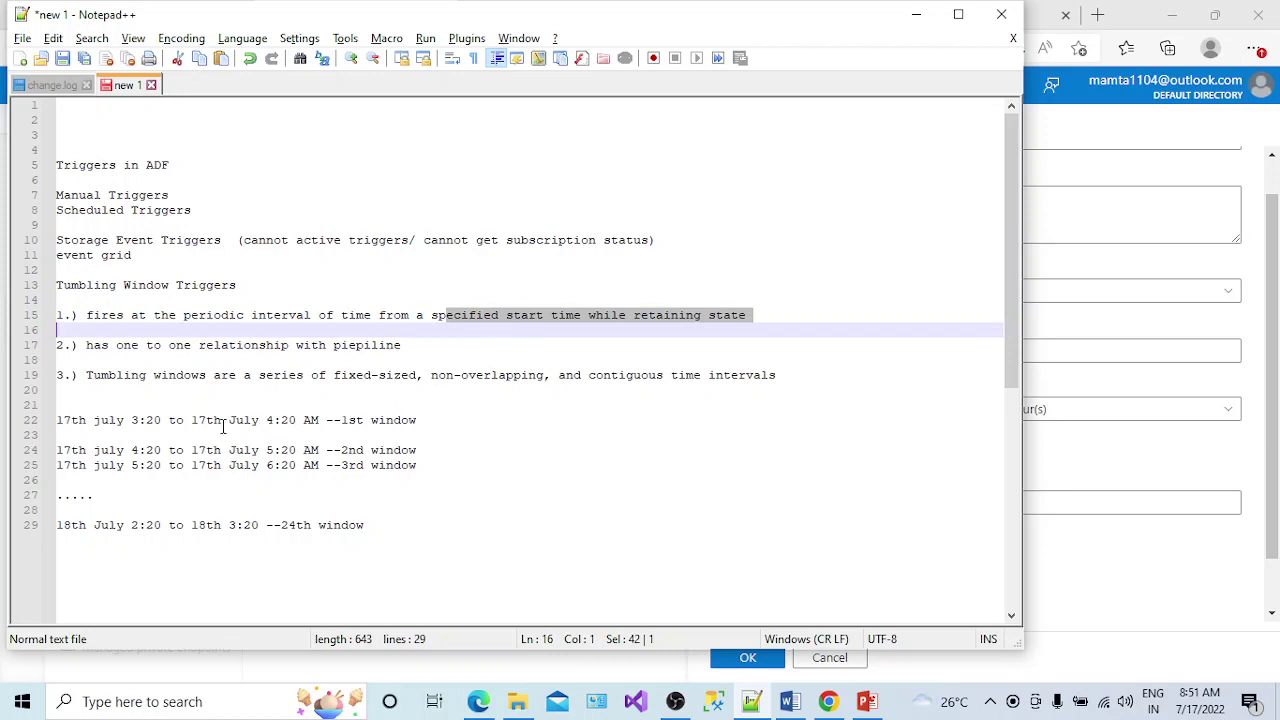
left_click(164, 404)
Recheck the trigger's start and end dates, reread the first point, and examine the 1st window's start and end times in the notes
key("alt+Tab")
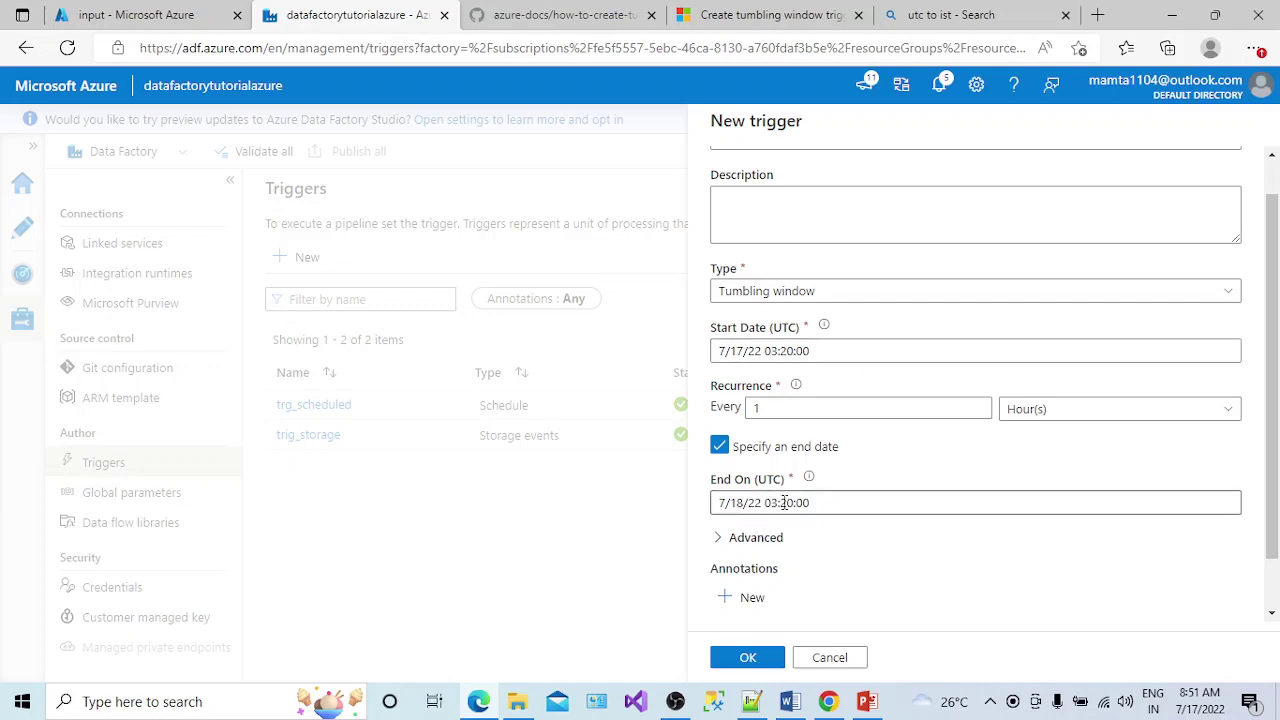
key("alt+Tab")
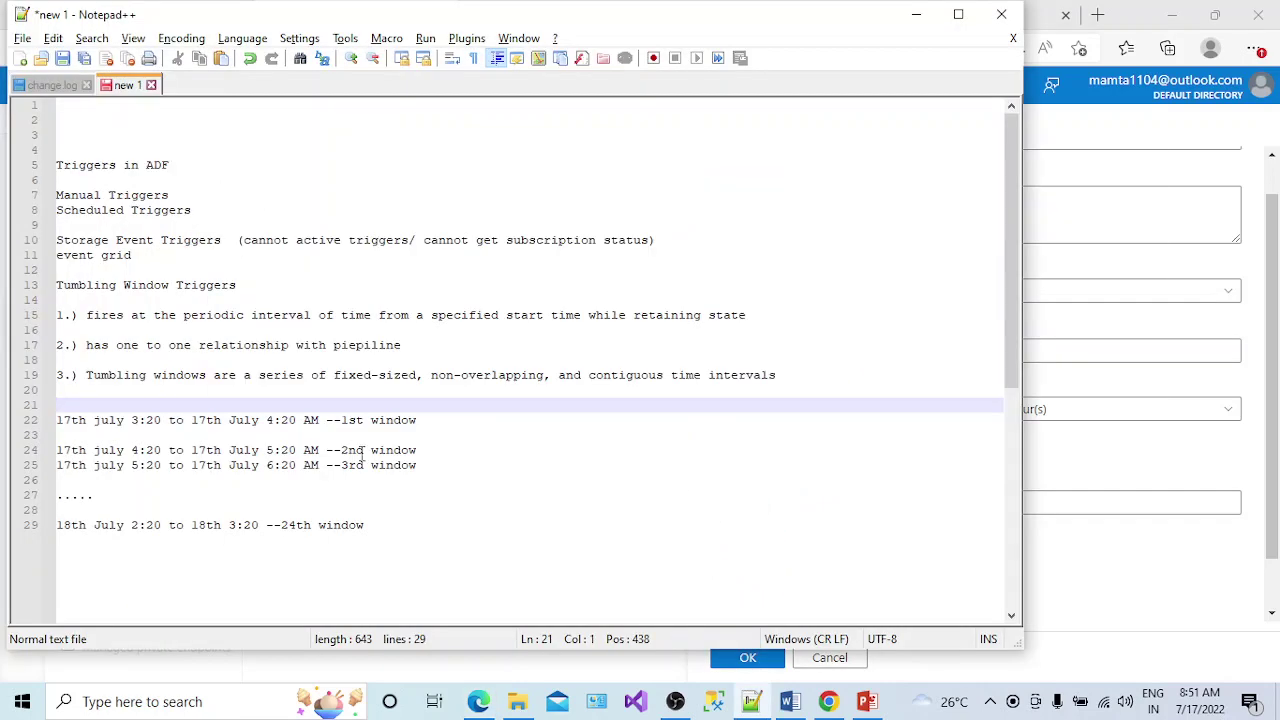
left_click_drag(165, 312, 320, 323)
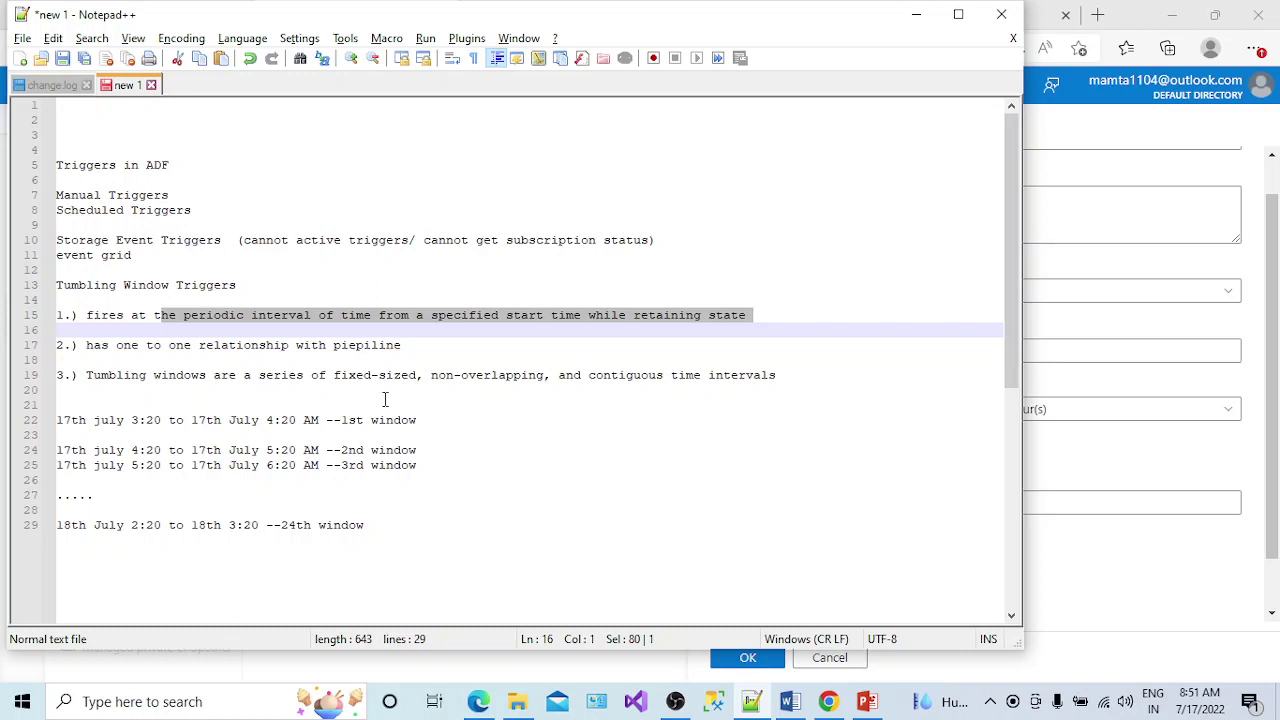
left_click(683, 326)
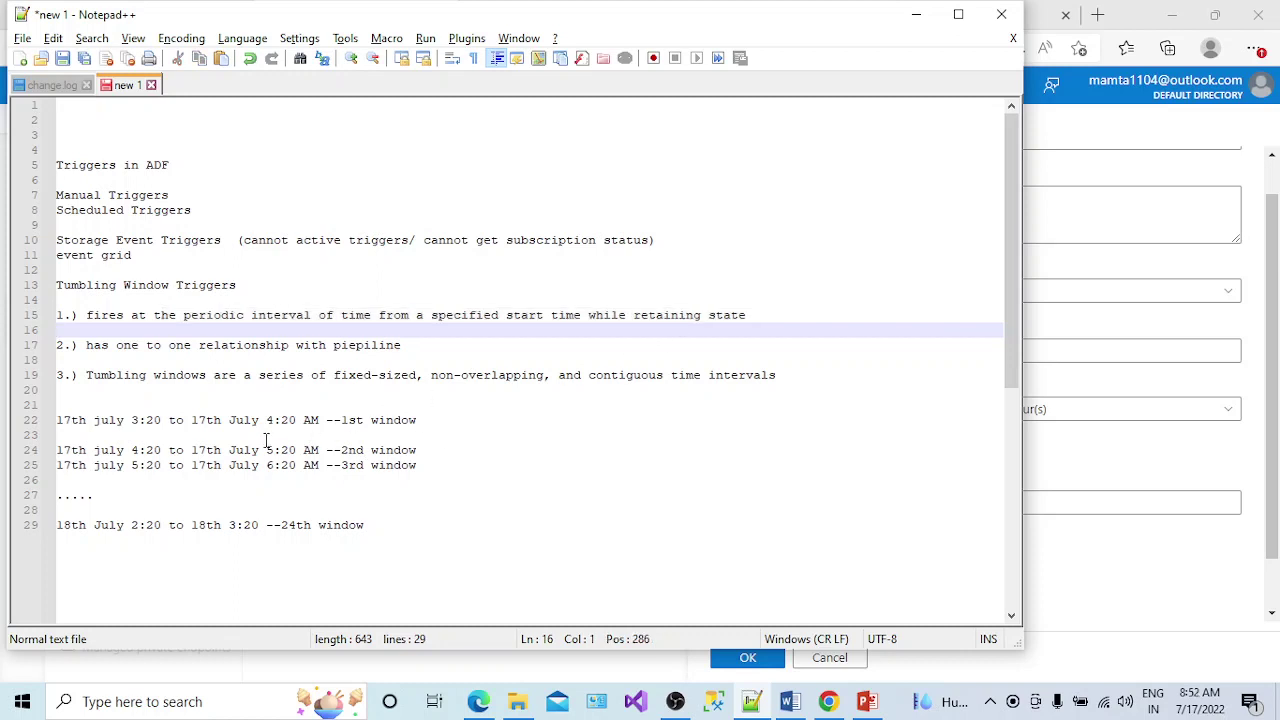
double_click(80, 421)
left_click_drag(160, 421, 58, 424)
left_click_drag(319, 421, 190, 421)
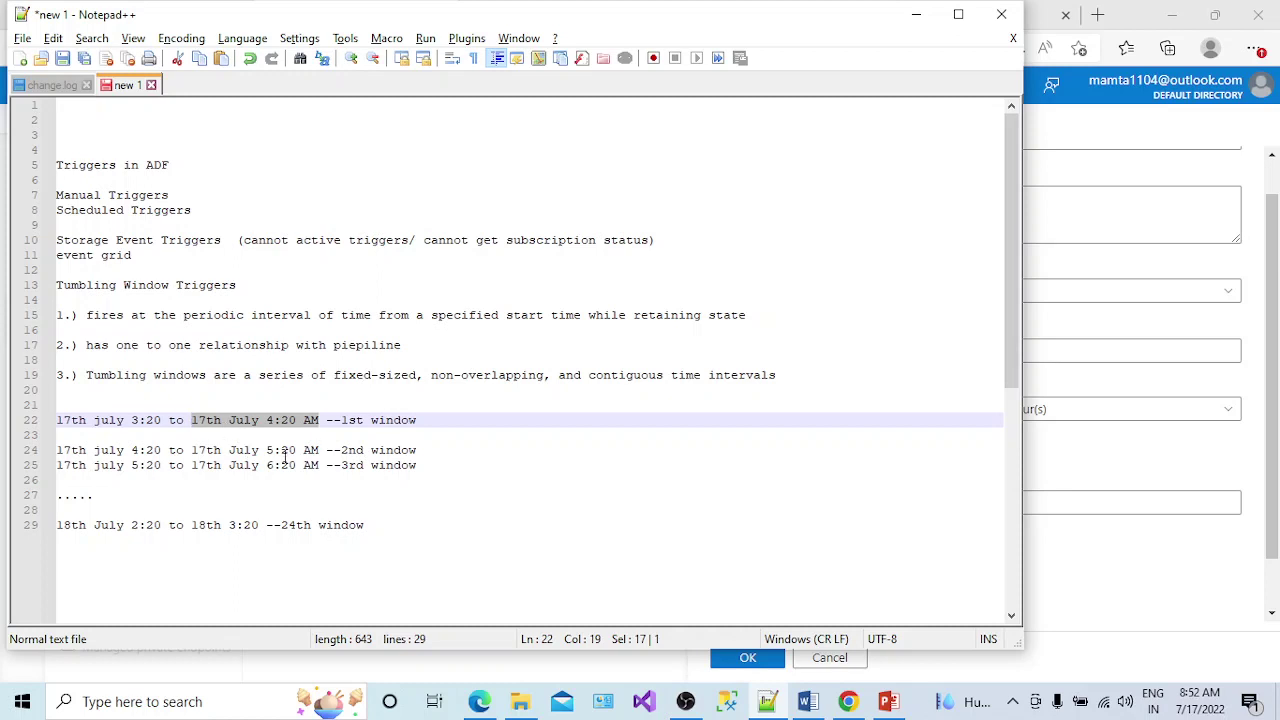
Return to the New trigger form in the browser, expand the Advanced settings, and review the dependencies, delay, concurrency and retry policy fields
key("alt+Tab")
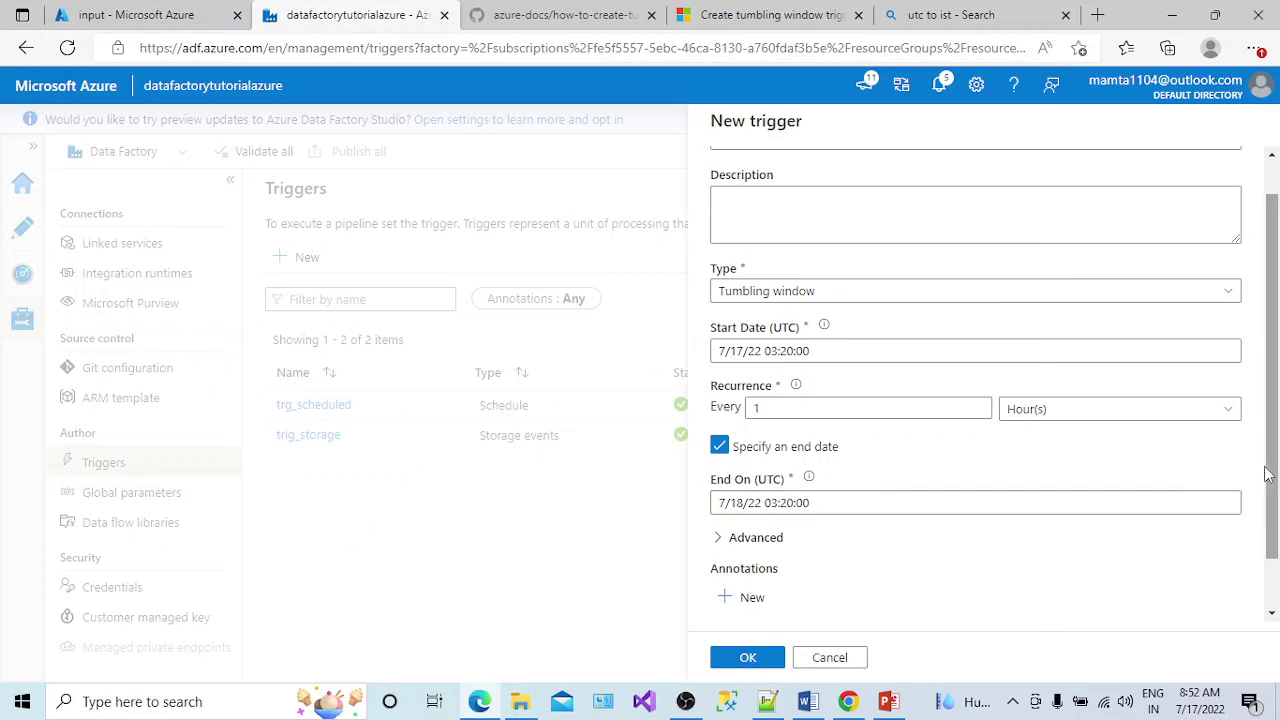
left_click_drag(1266, 471, 1275, 520)
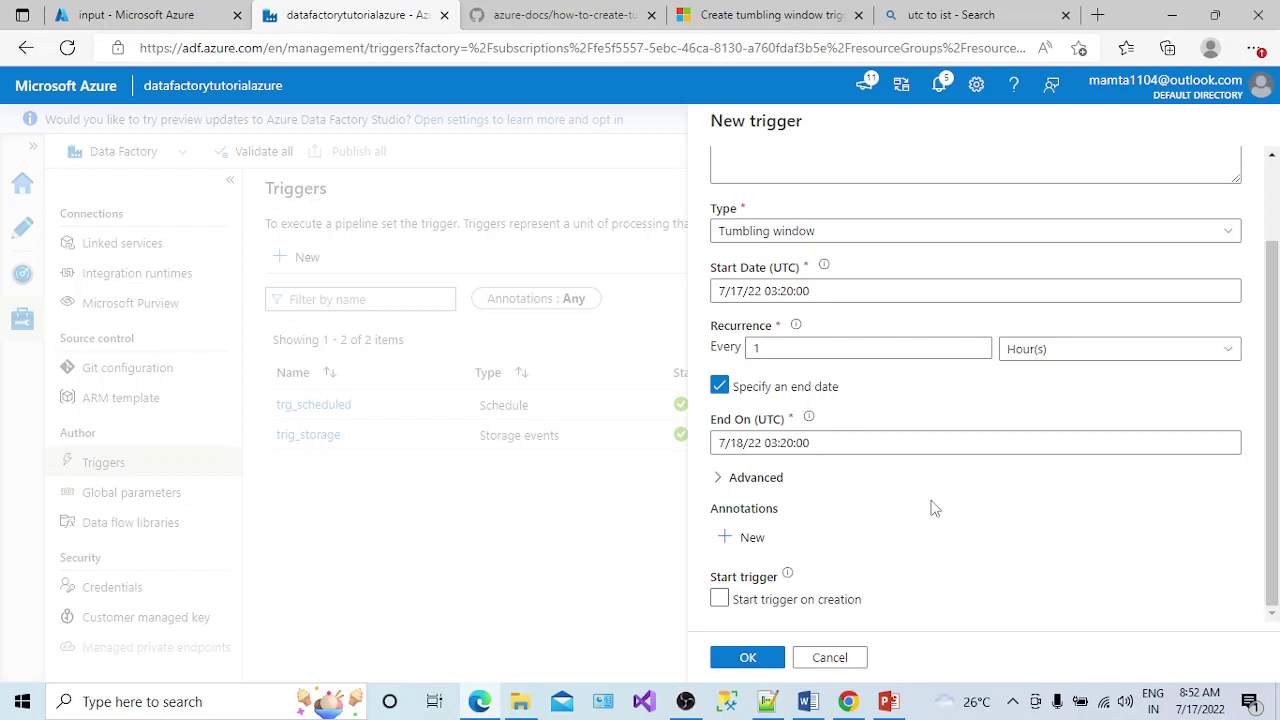
left_click(718, 482)
scroll(1274, 470, "down", 1)
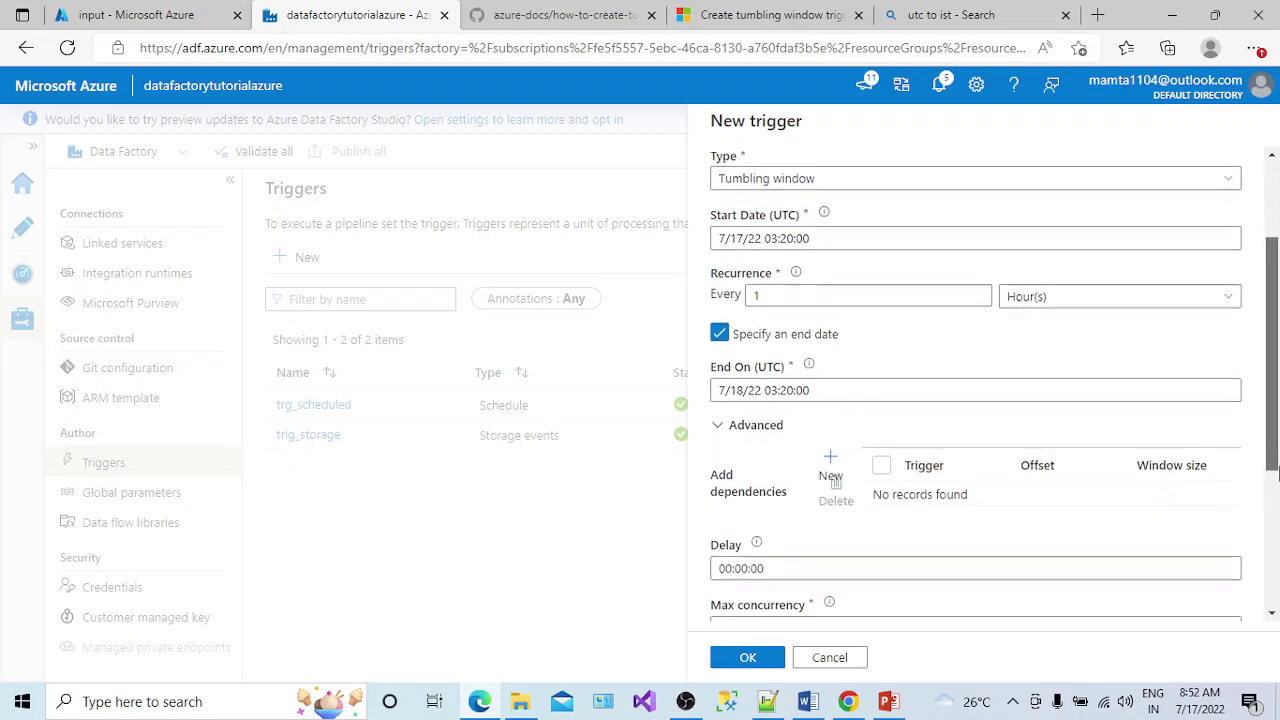
scroll(1276, 474, "down", 1)
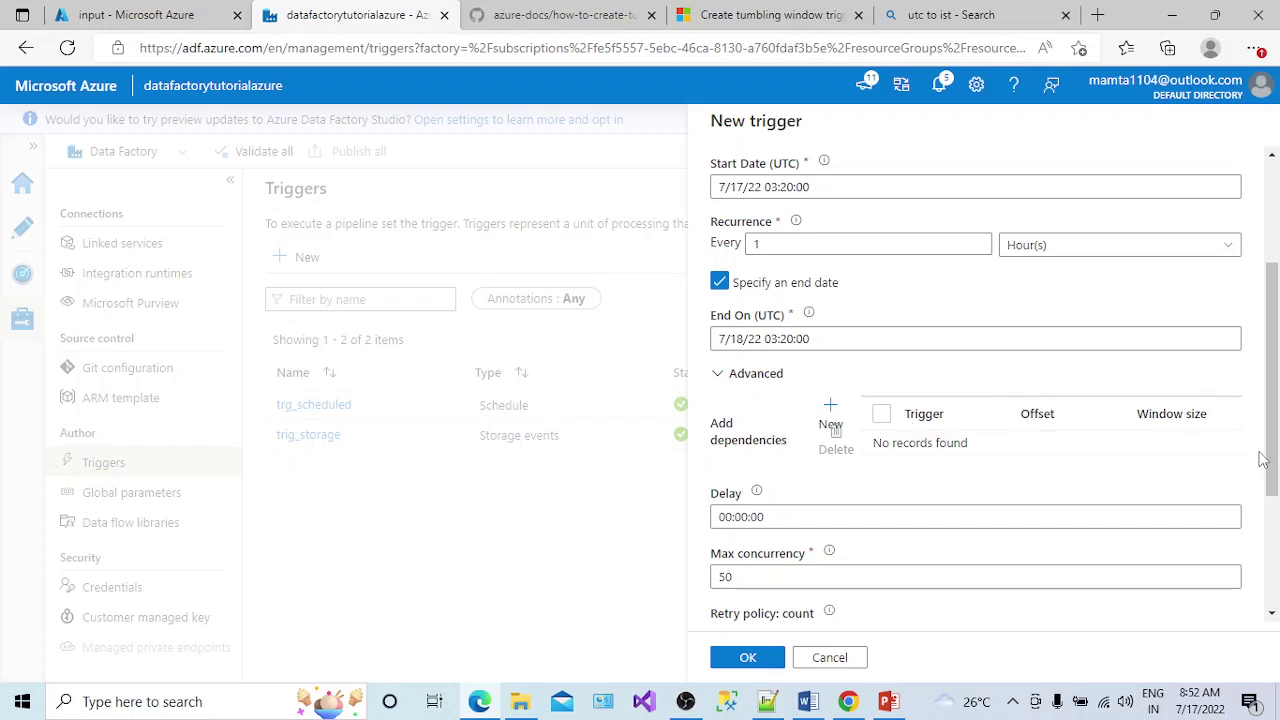
scroll(1262, 460, "down", 1)
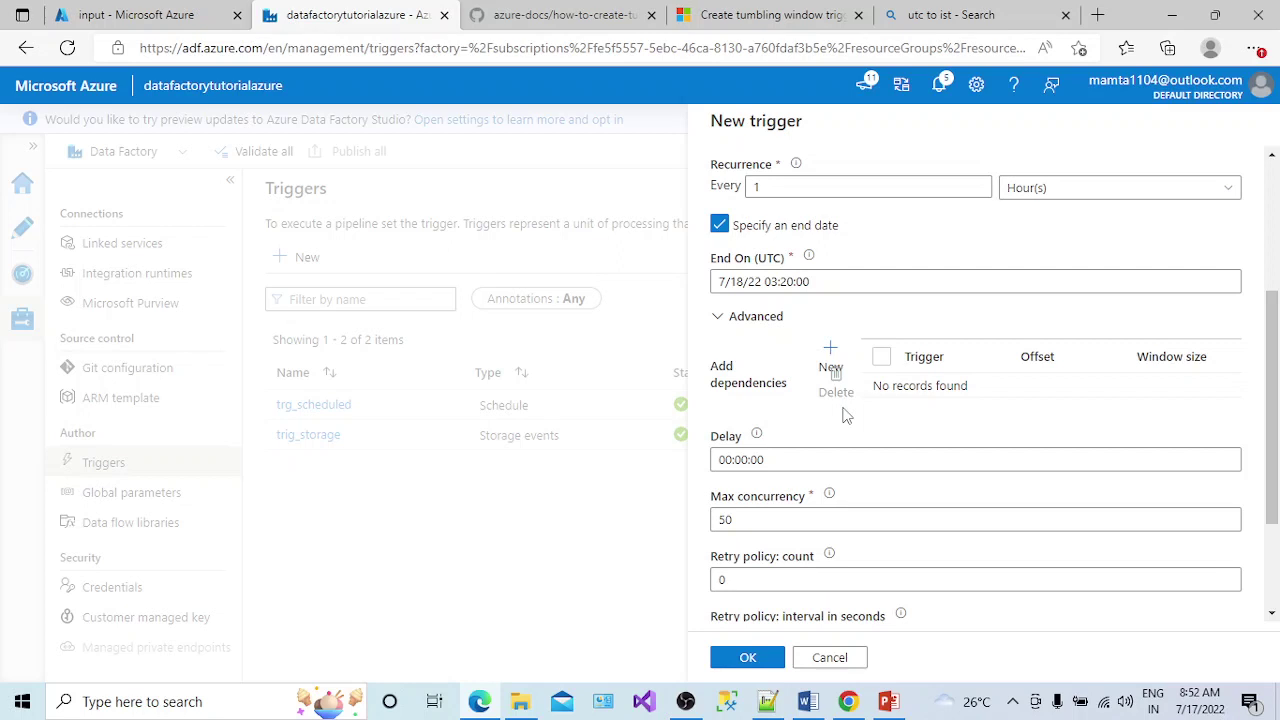
left_click(716, 326)
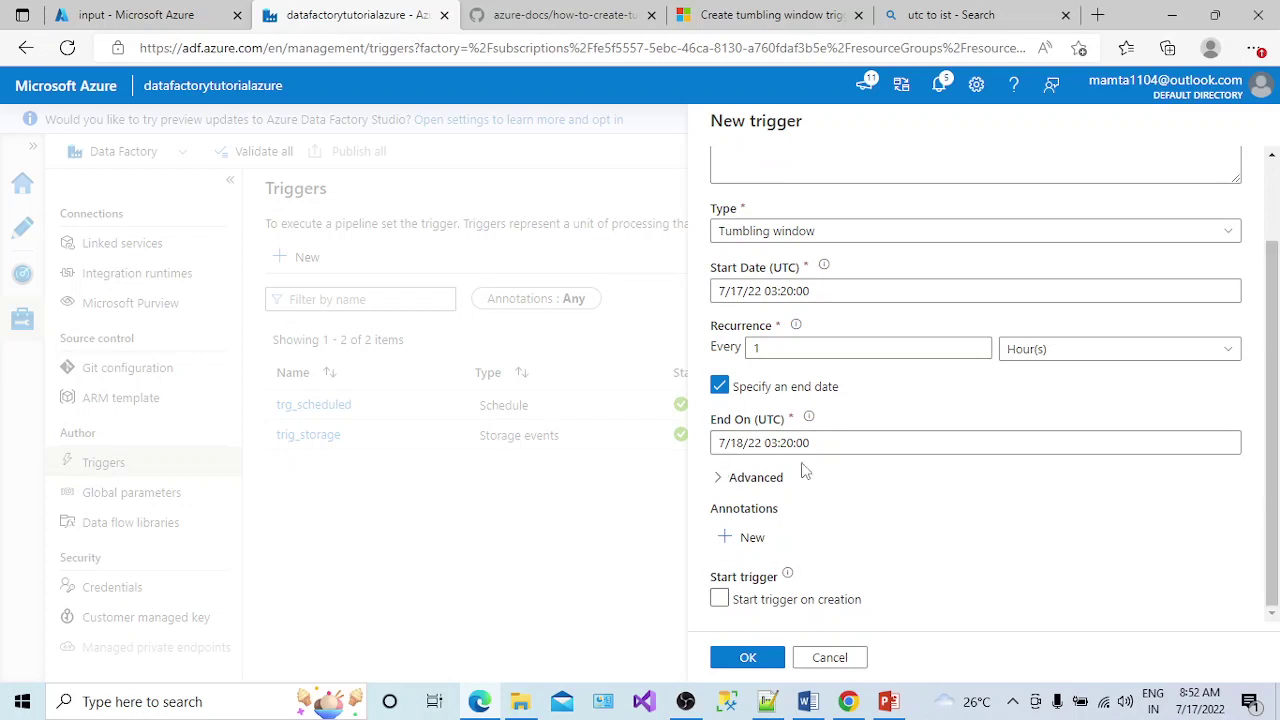
left_click(717, 478)
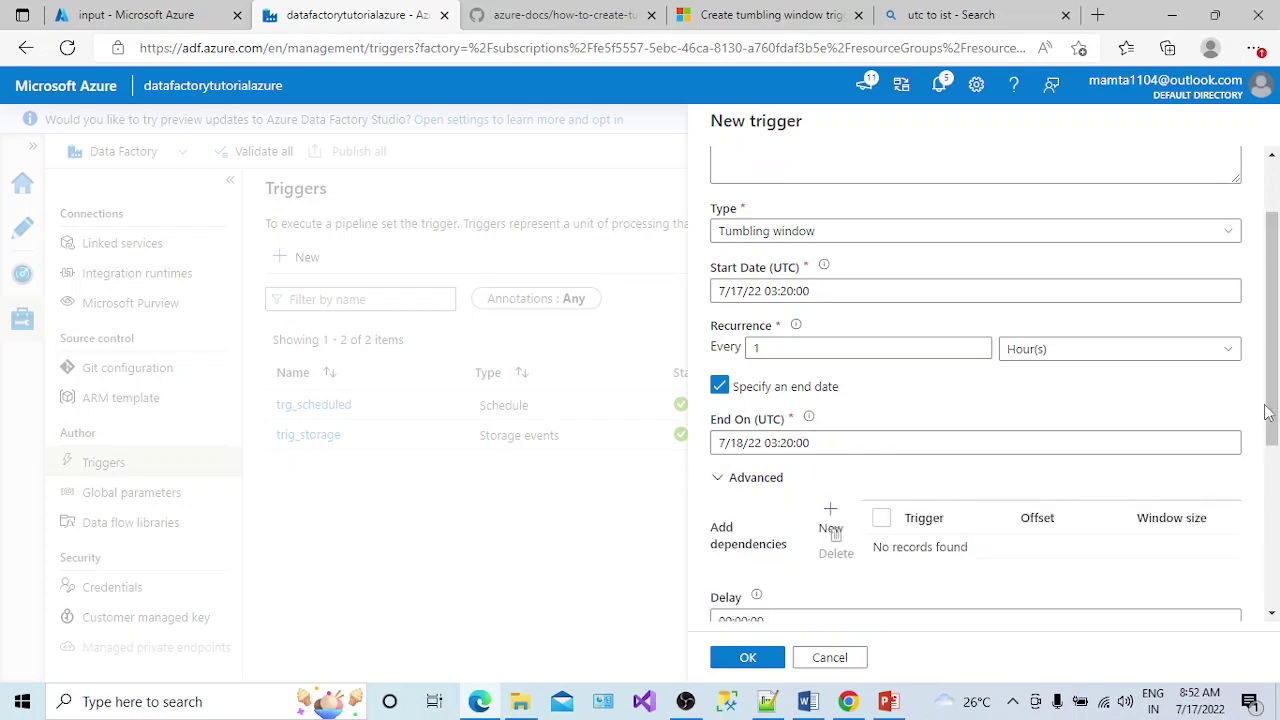
left_click_drag(1271, 421, 1251, 520)
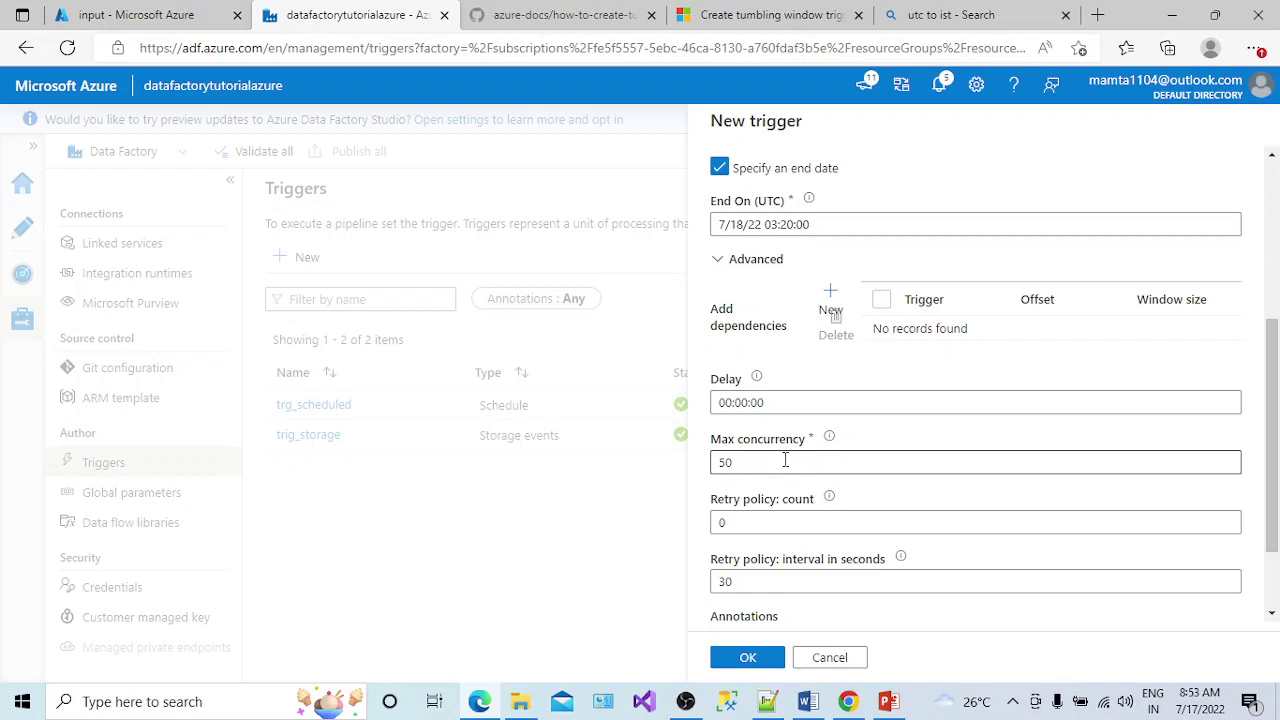
Try editing the seconds of the trigger's Delay and restore the value to 00:00:00
left_click(764, 403)
key("BackSpace")
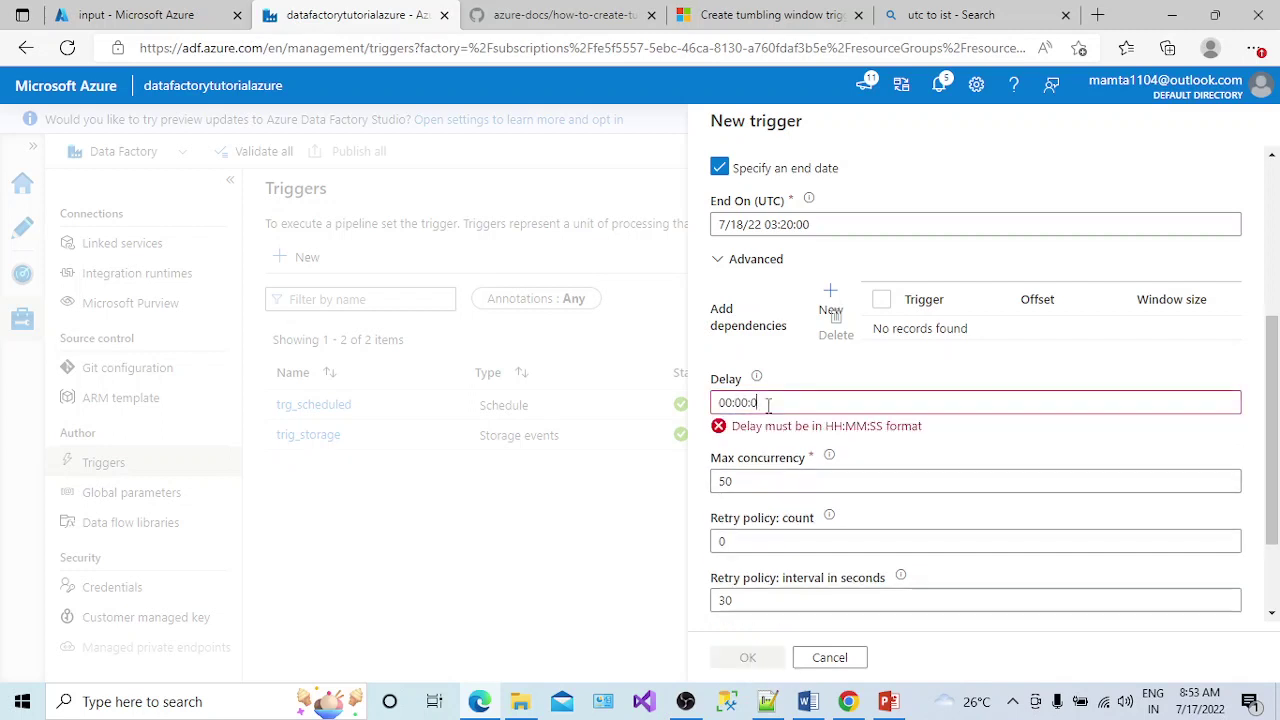
type("5")
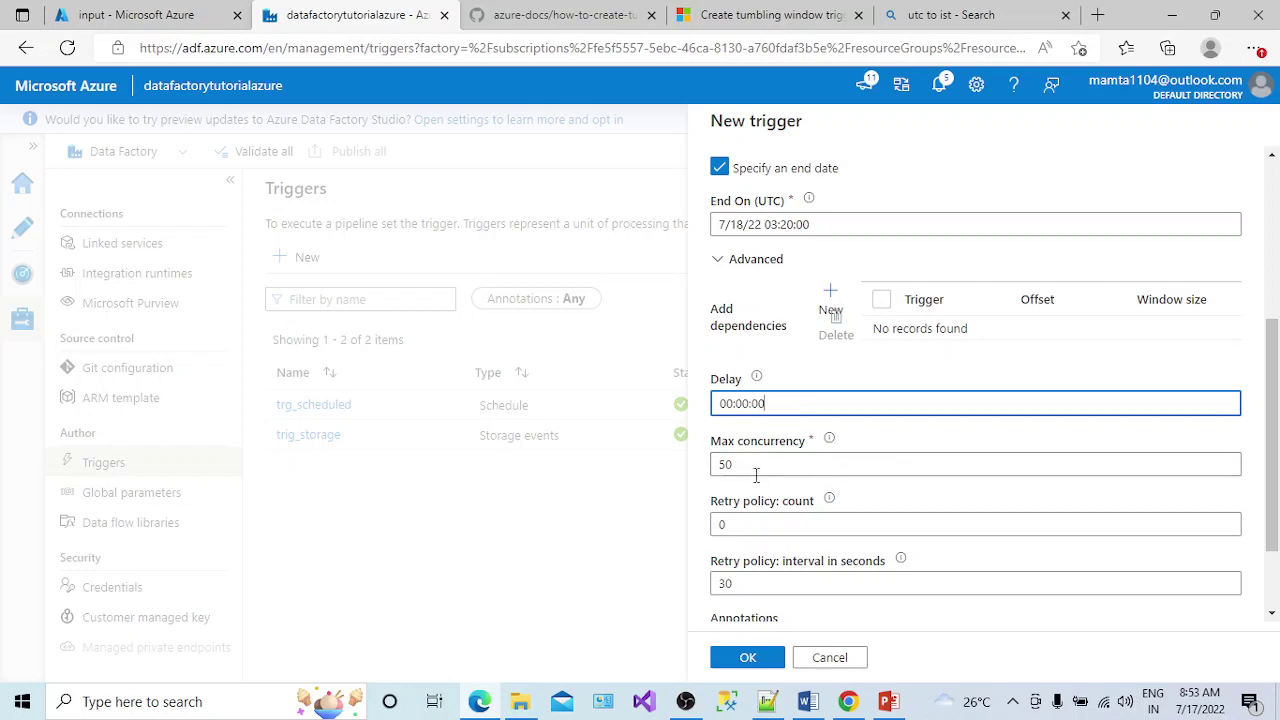
Check the Max concurrency description and the trigger's date range, and set Max concurrency to 5
left_click(837, 464)
mouse_move(829, 442)
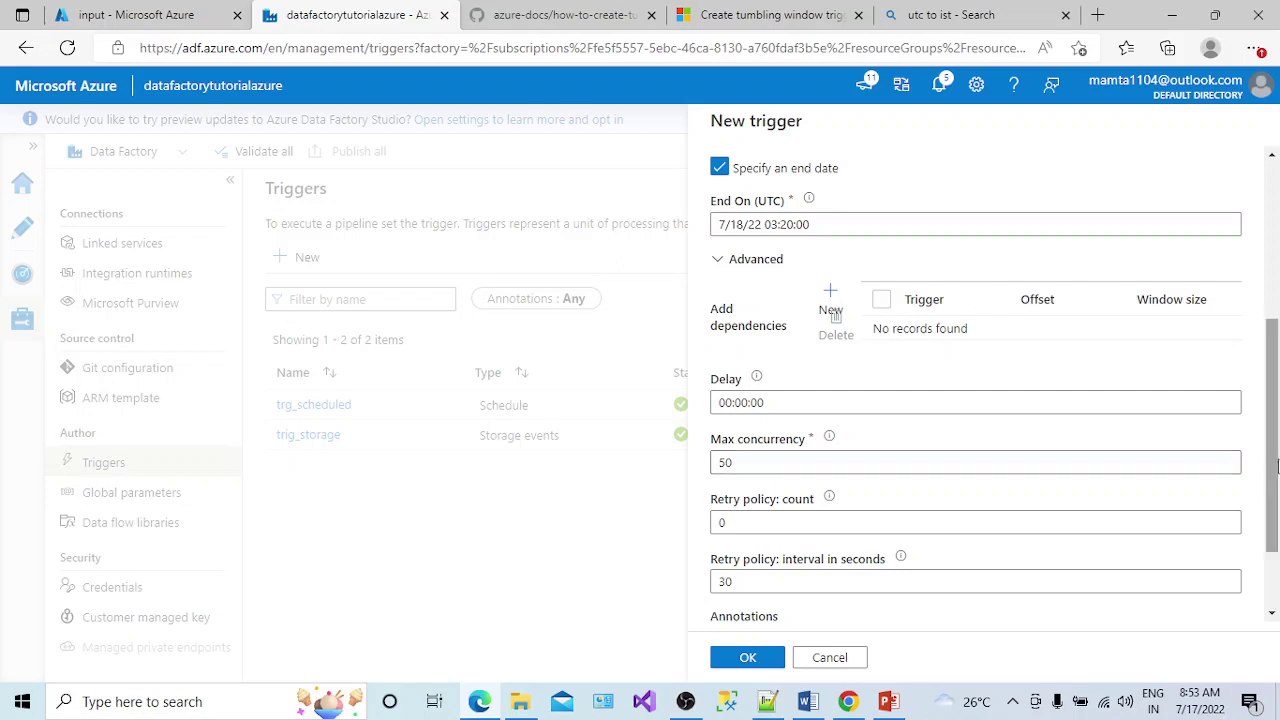
scroll(1276, 465, "up", 2)
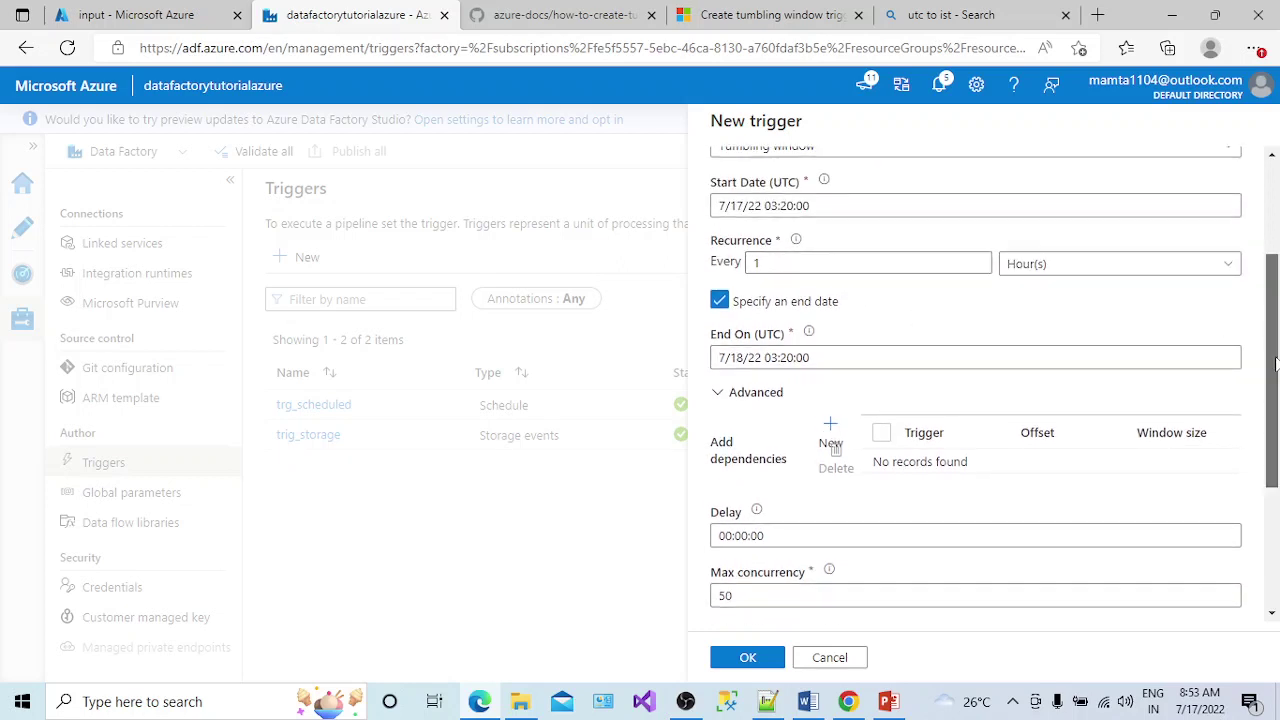
left_click_drag(1276, 364, 1276, 450)
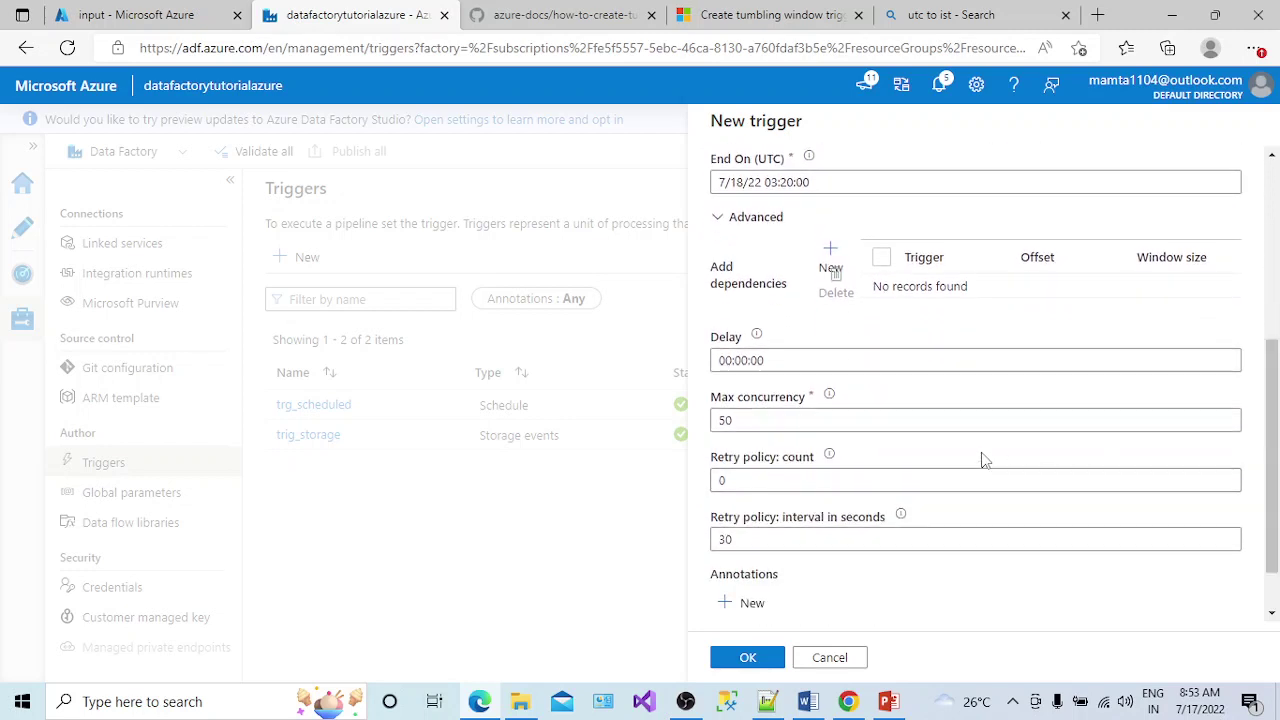
left_click(755, 421)
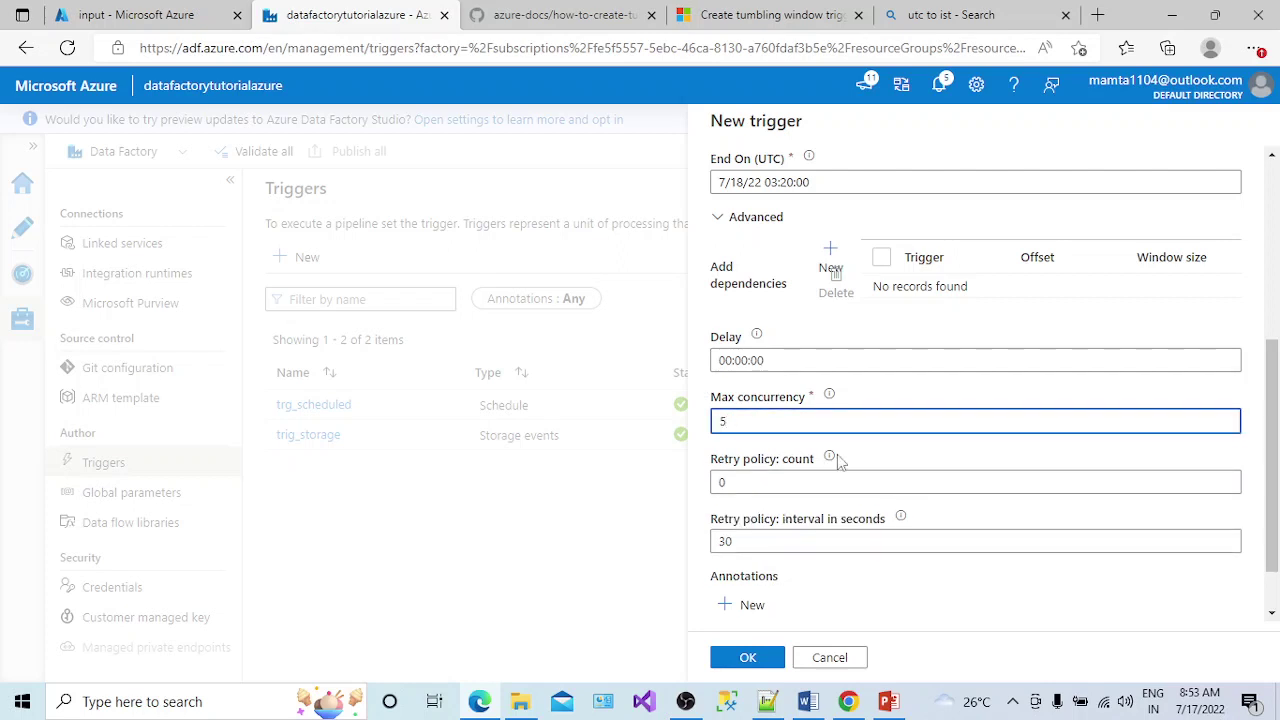
left_click(886, 449)
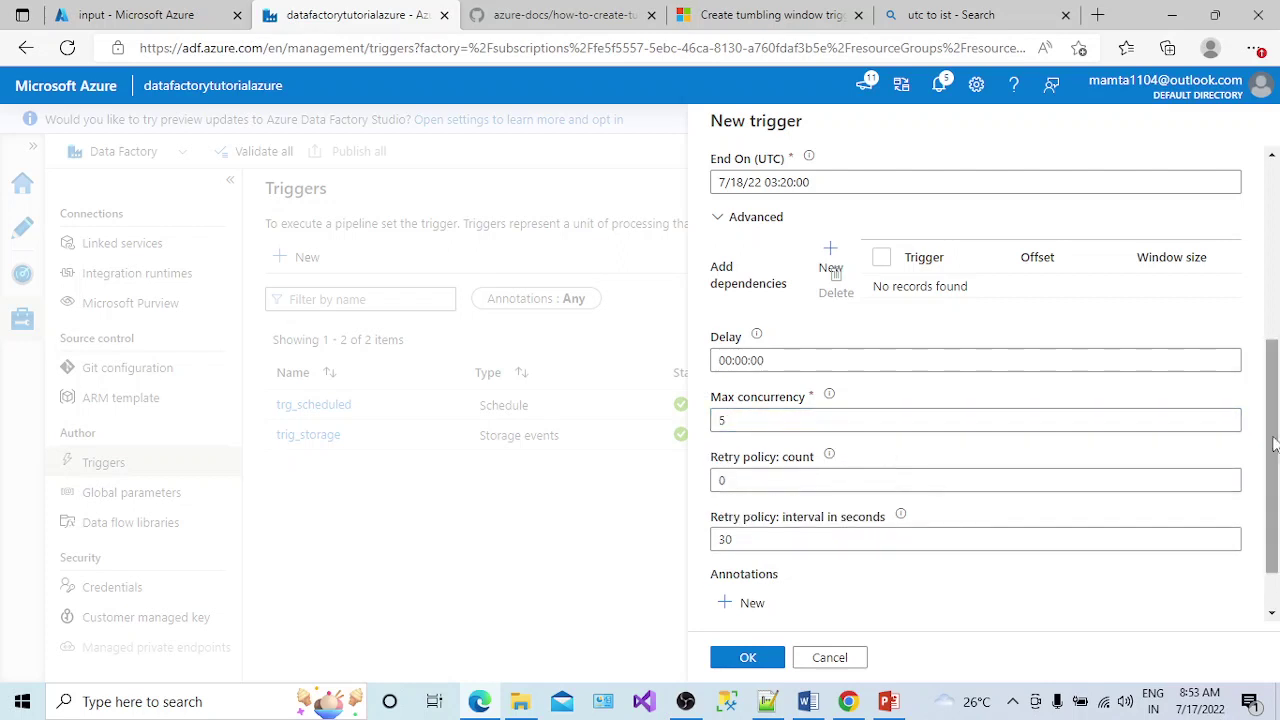
Switch to the Notepad++ notes, remove the blank line between the 1st and 2nd window lines, and return to the trigger form
left_click(776, 710)
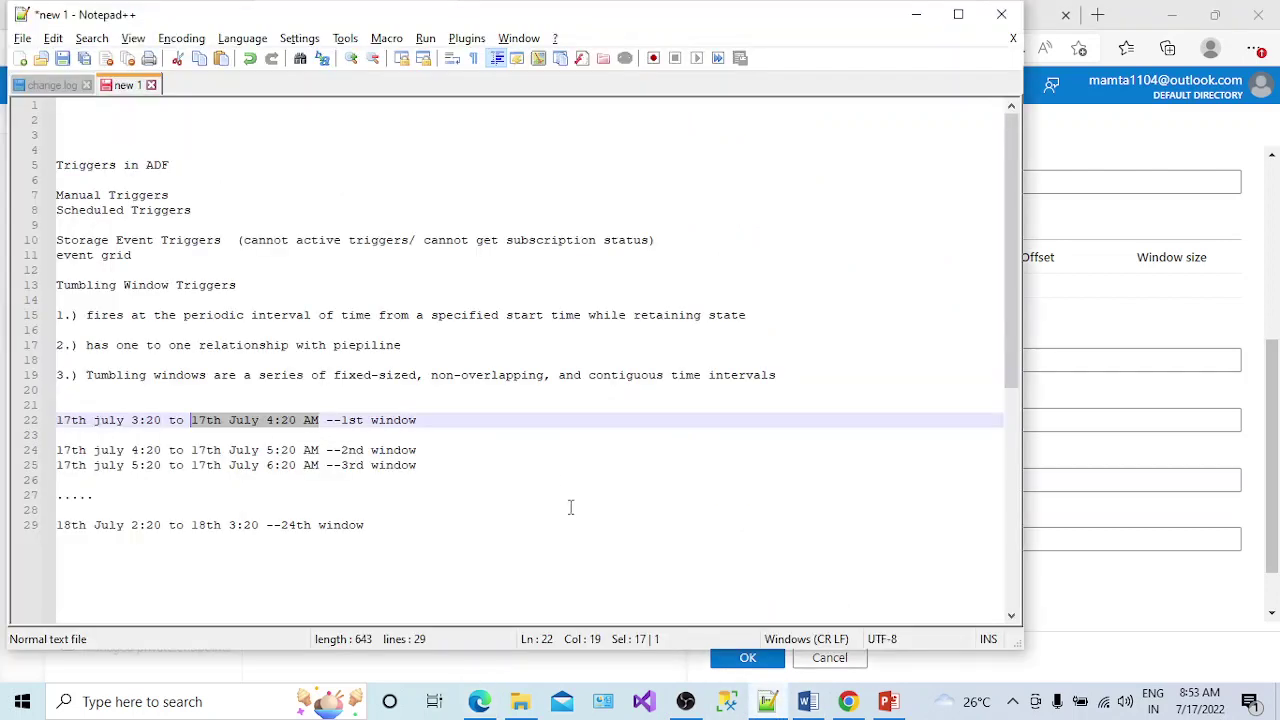
left_click(334, 420)
left_click(312, 450)
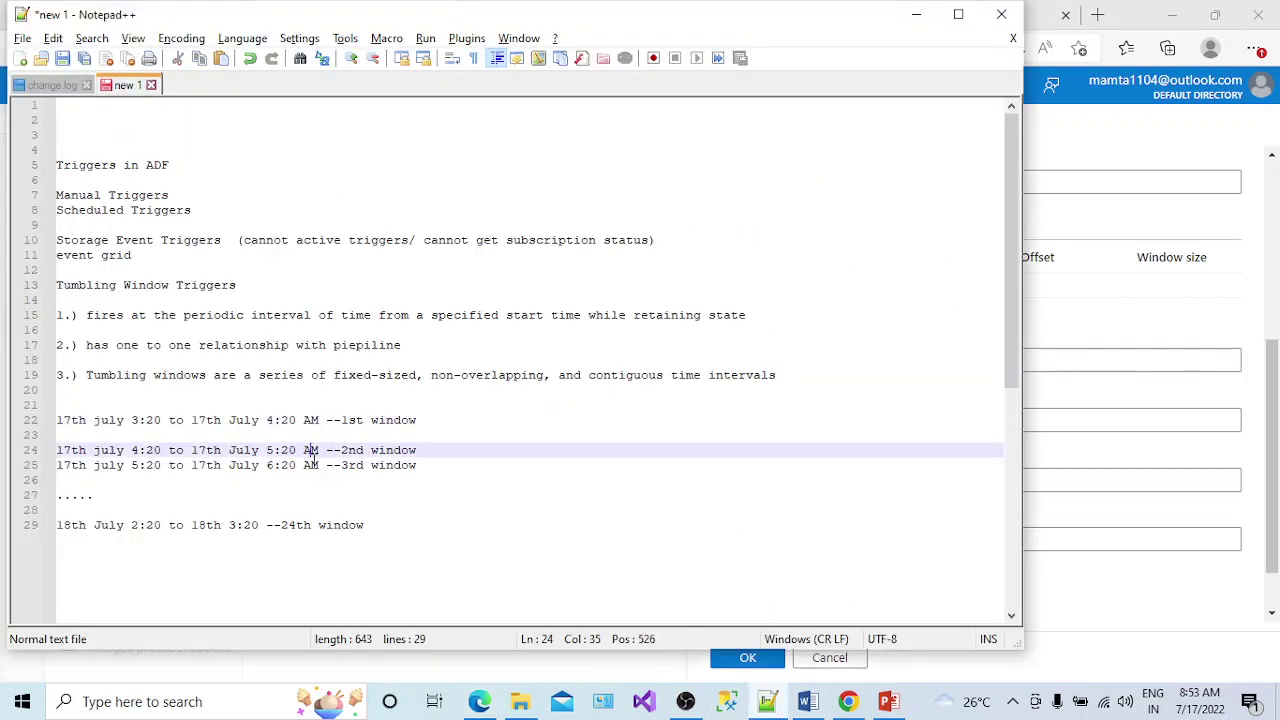
left_click(313, 465)
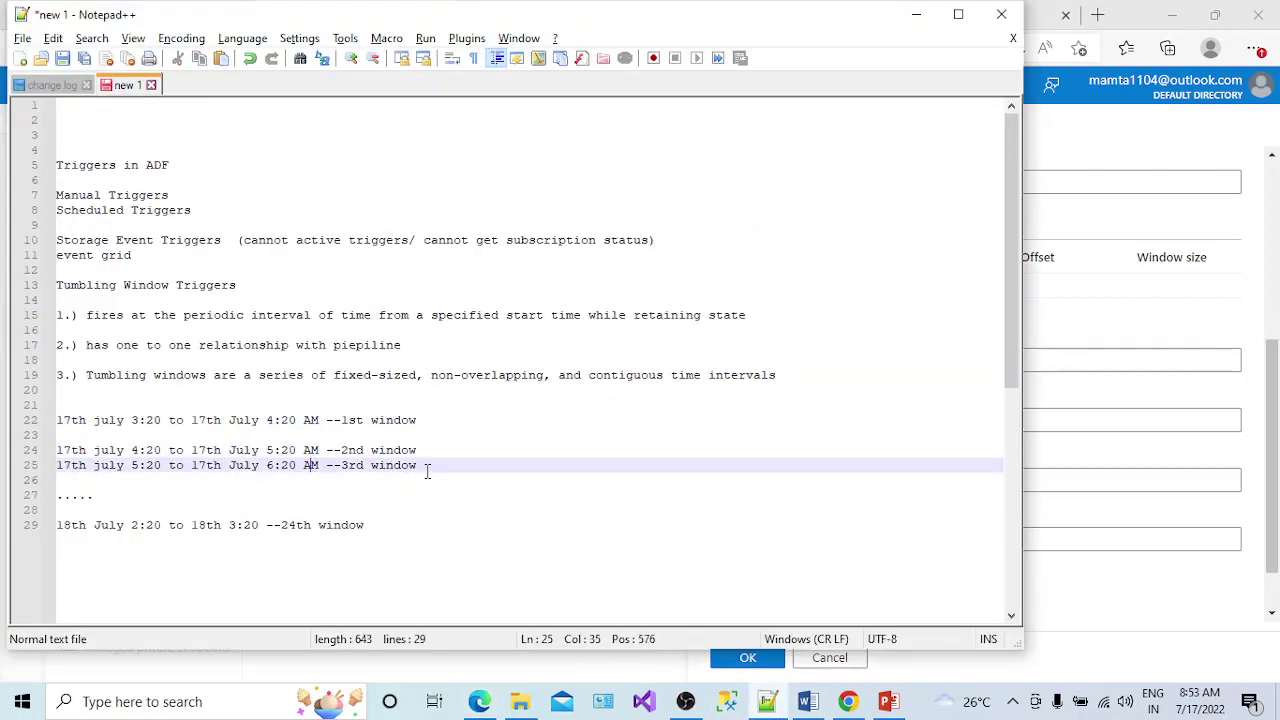
left_click(362, 434)
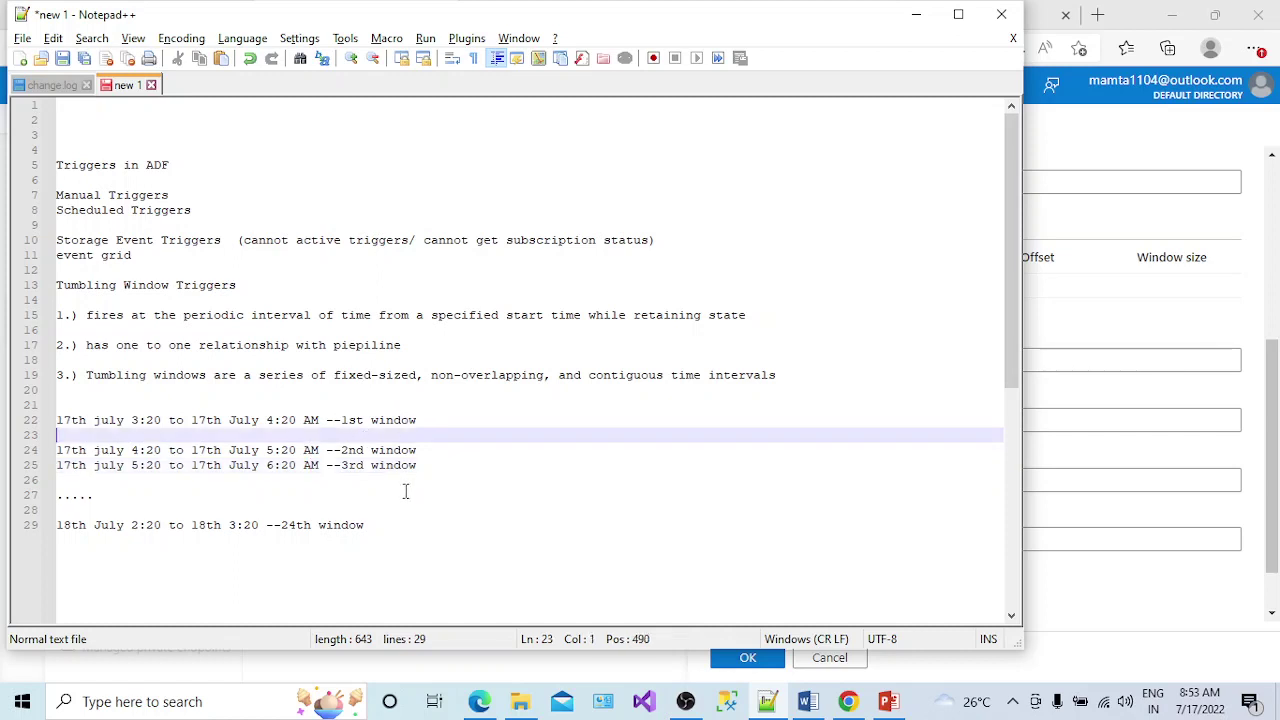
key("Delete")
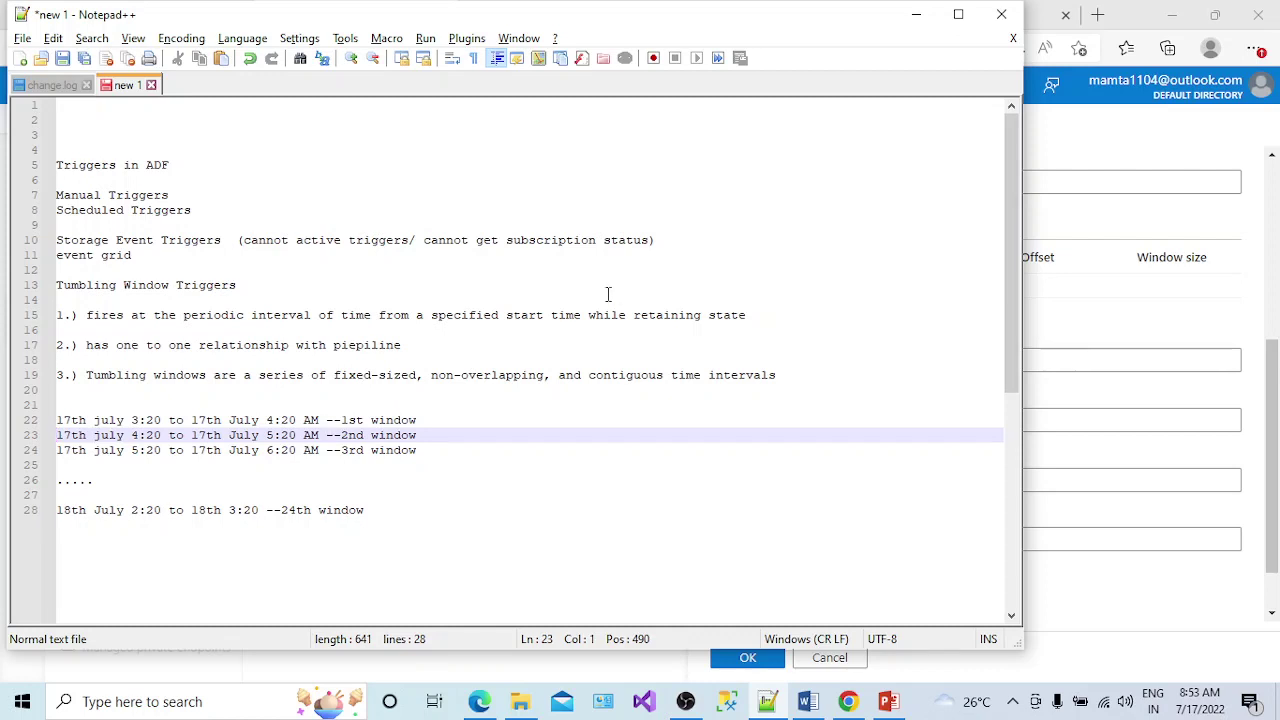
left_click(916, 20)
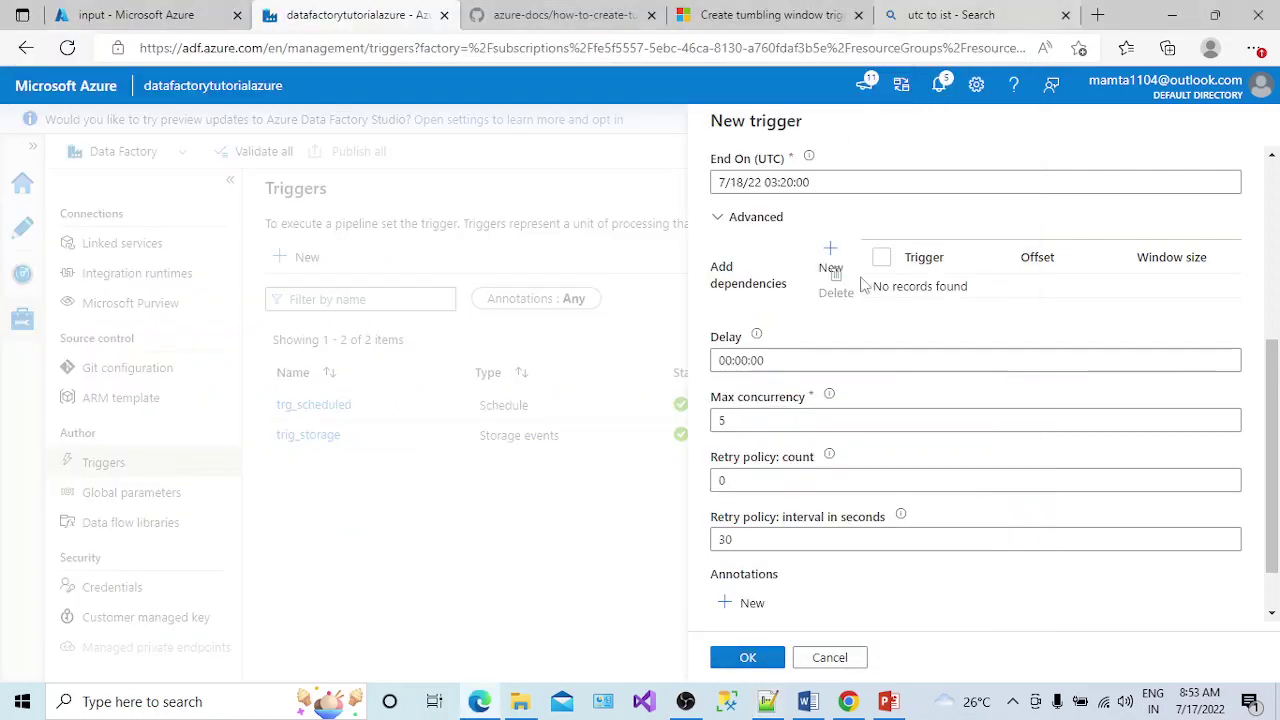
Try a Max concurrency of 10, glance at the window list in the notes, and set the value back to 5
left_click(724, 421)
type("10")
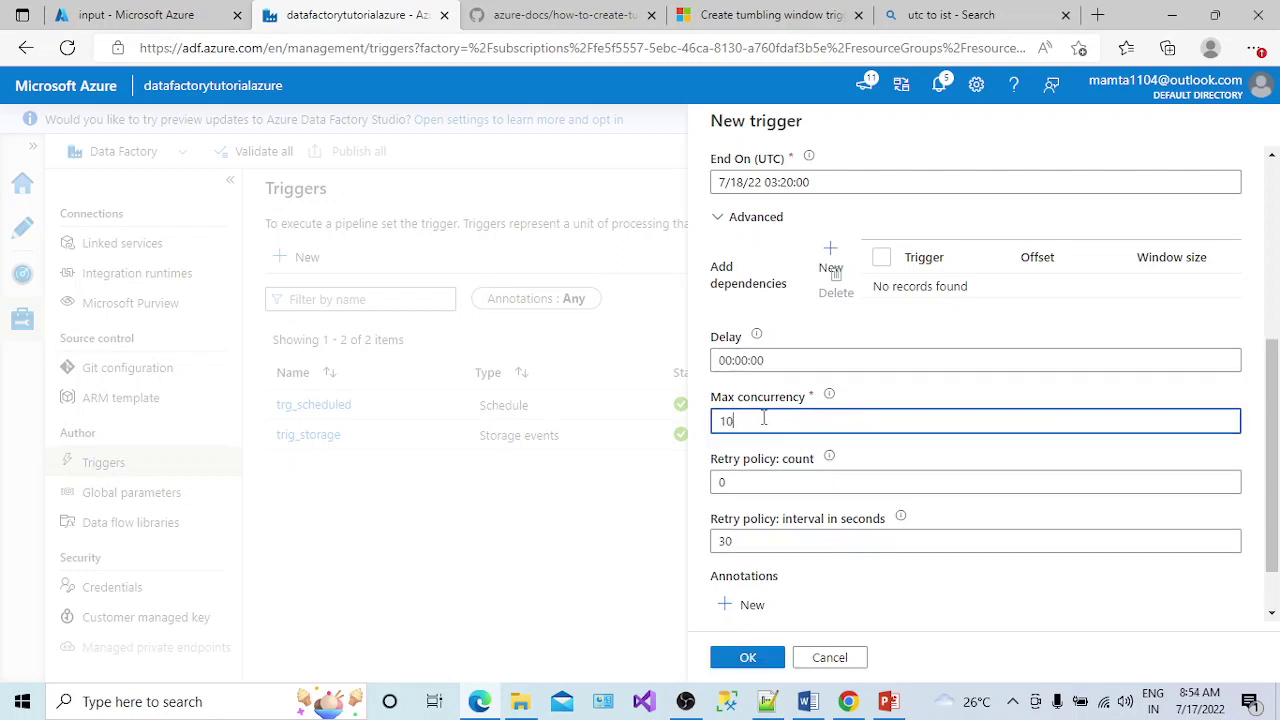
key("alt+Tab")
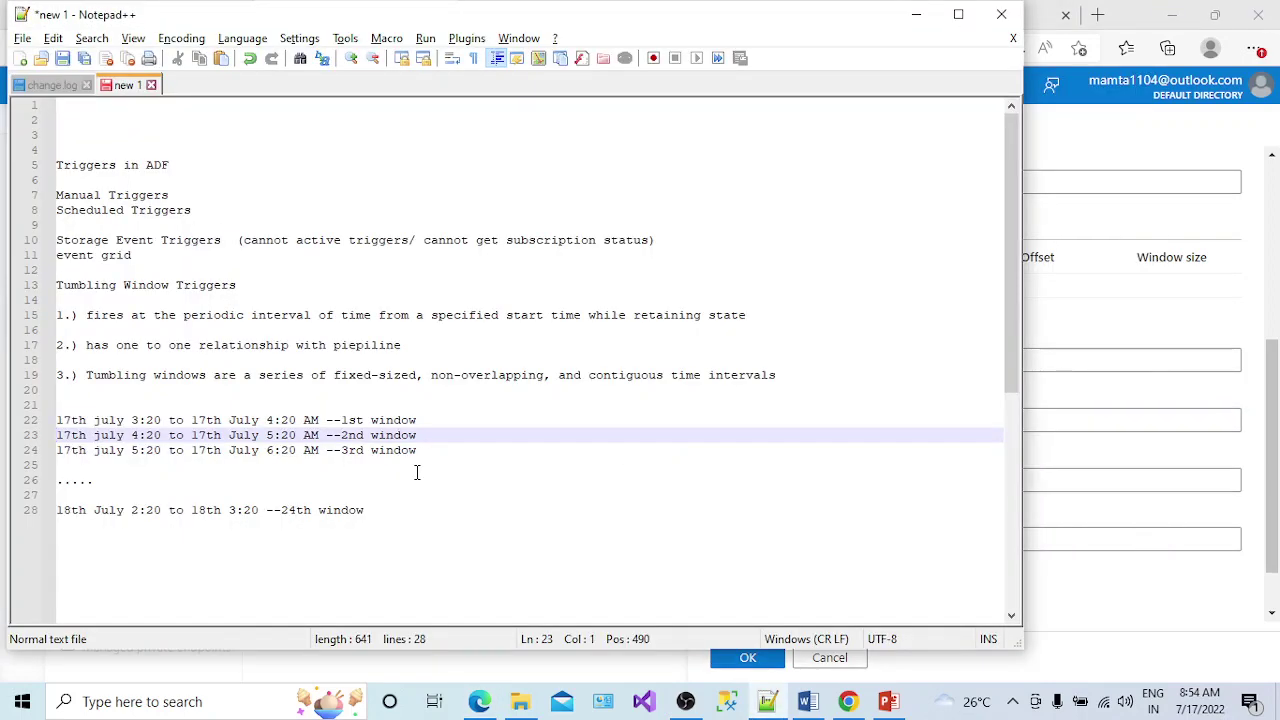
key("alt+Tab")
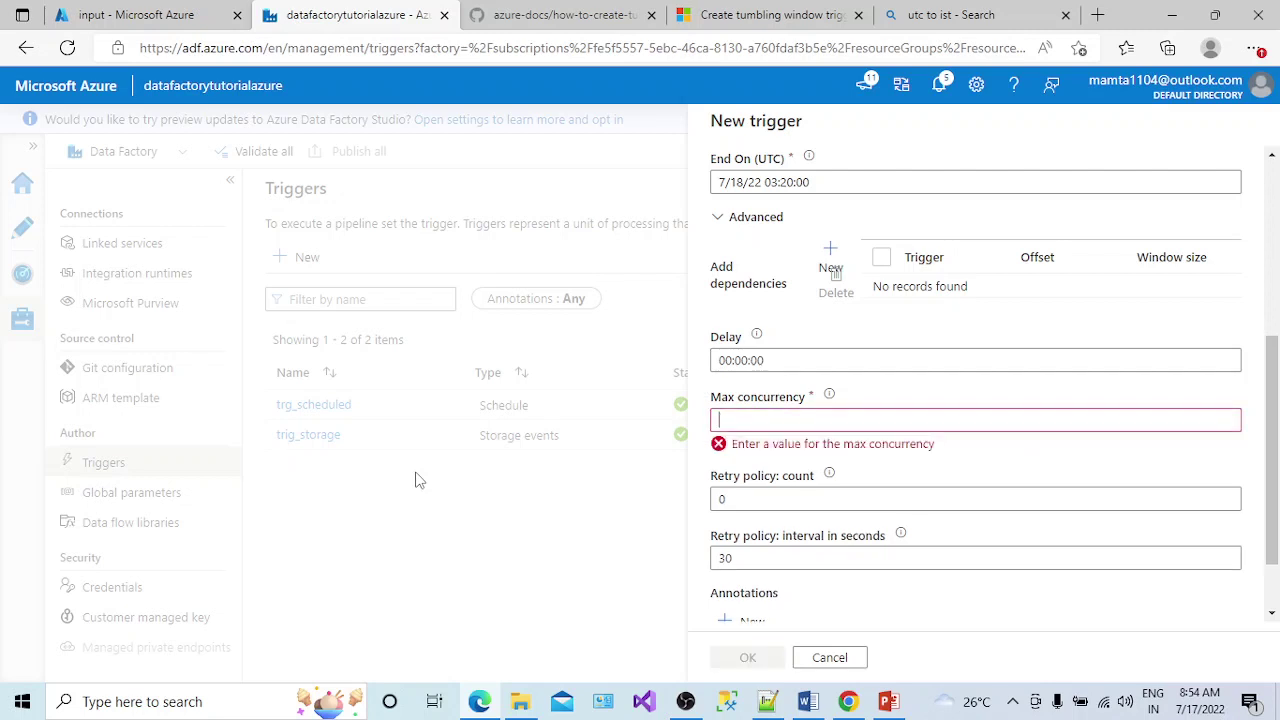
type("5")
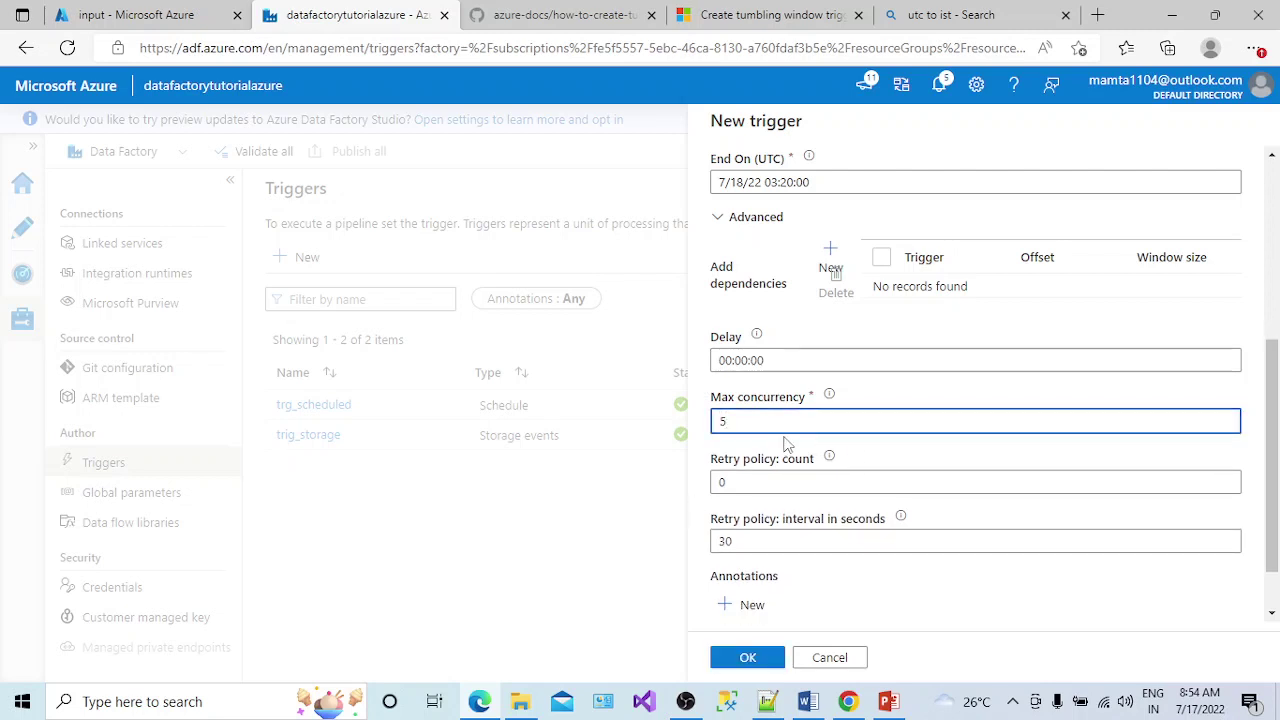
left_click(855, 456)
Try a retry policy count of 2 with the retry interval in view, and set the count back to 0
left_click(745, 481)
left_click(745, 481)
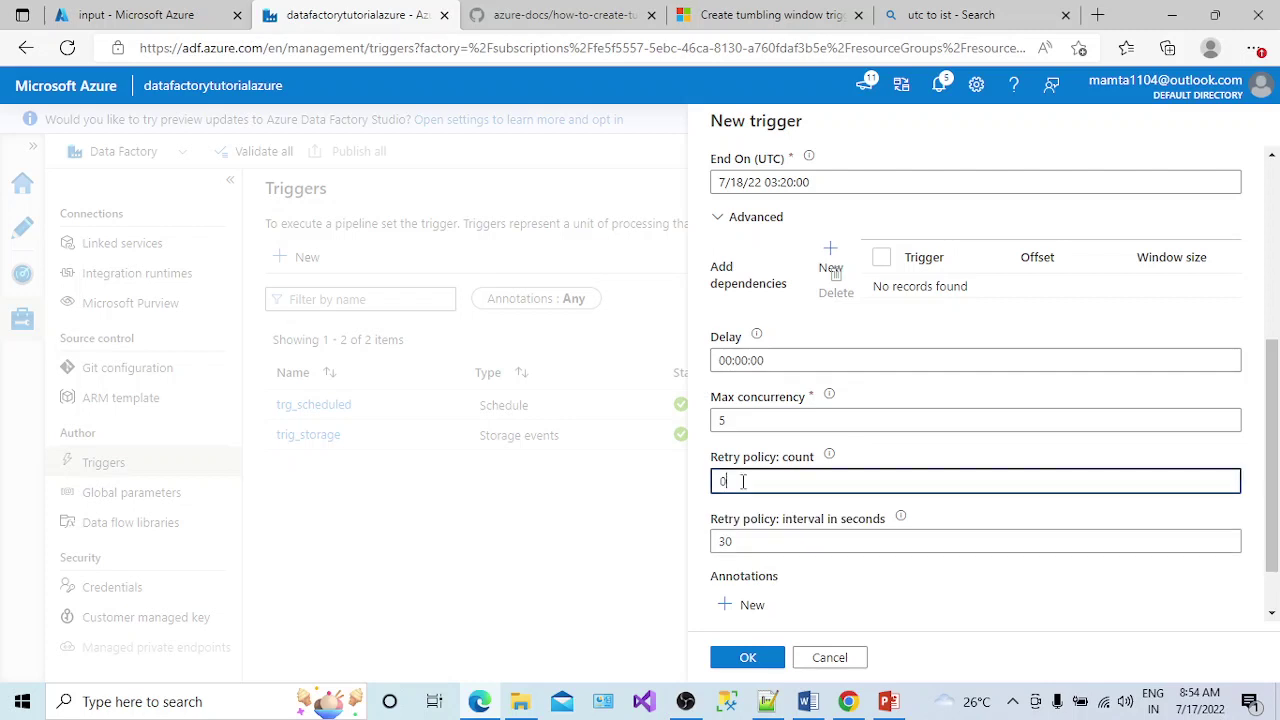
left_click(920, 481)
double_click(722, 481)
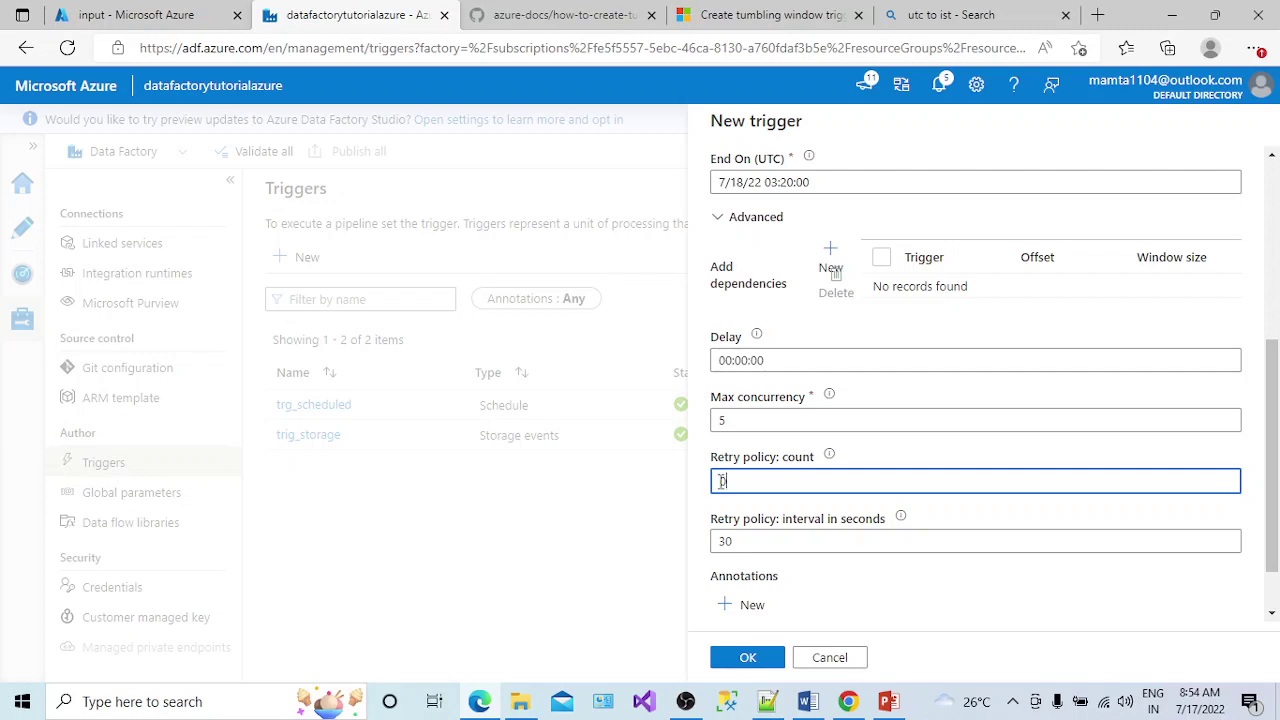
scroll(1240, 578, "down", 1)
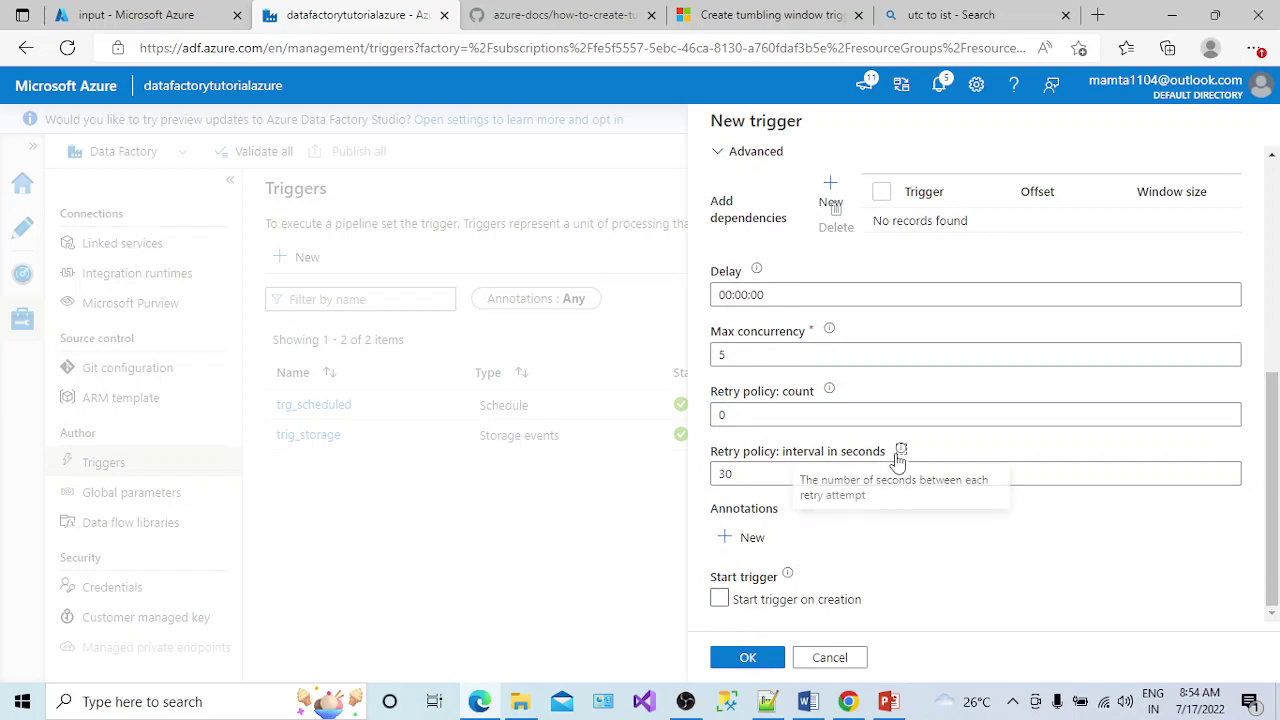
left_click(735, 414)
key("BackSpace")
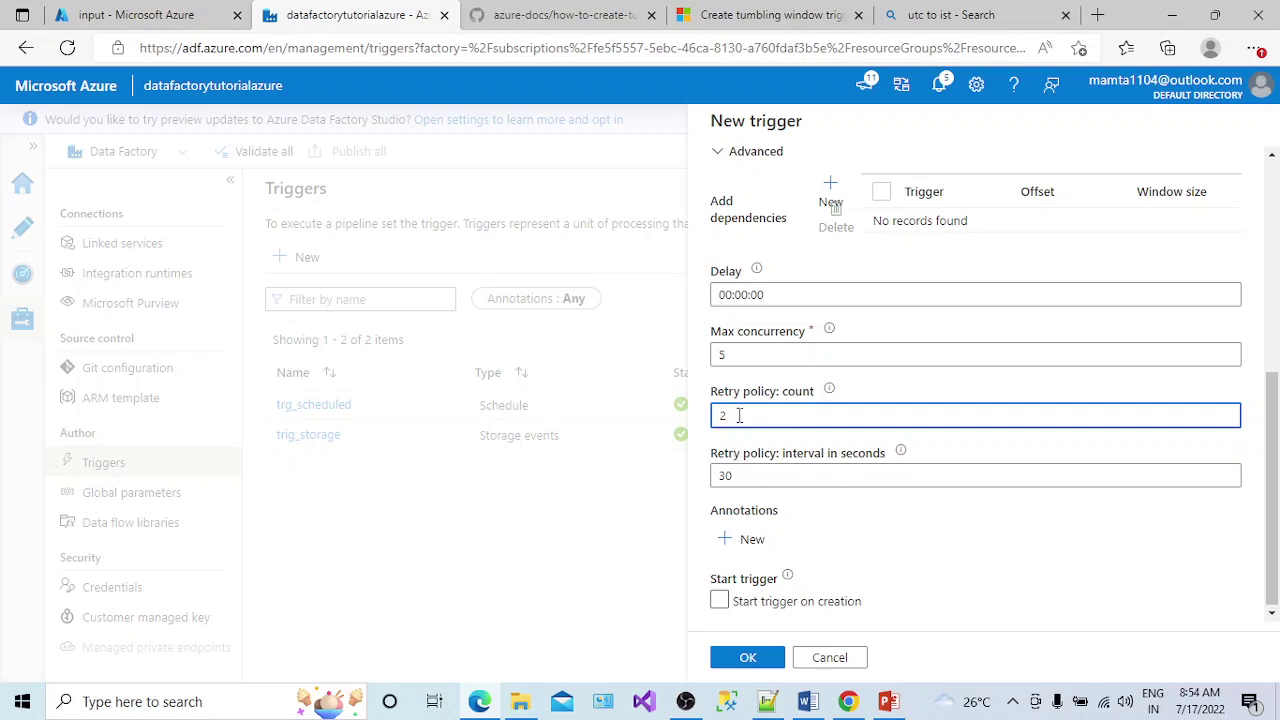
double_click(741, 475)
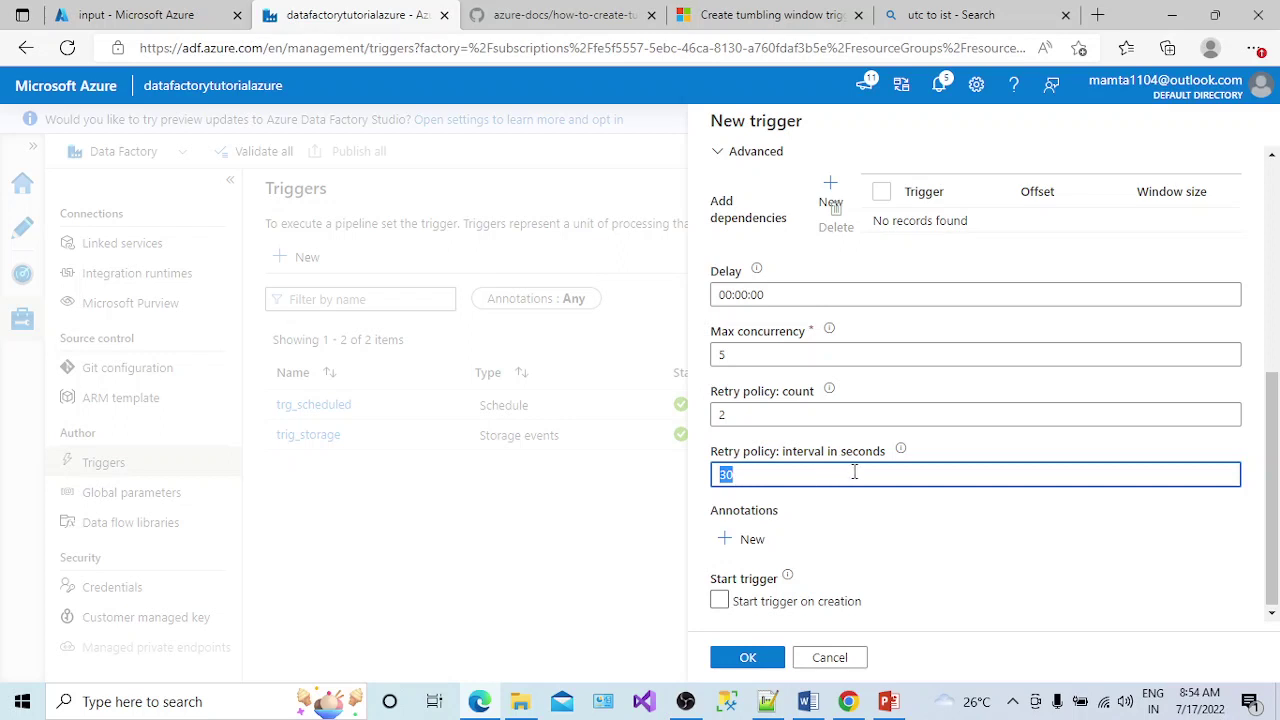
left_click(746, 421)
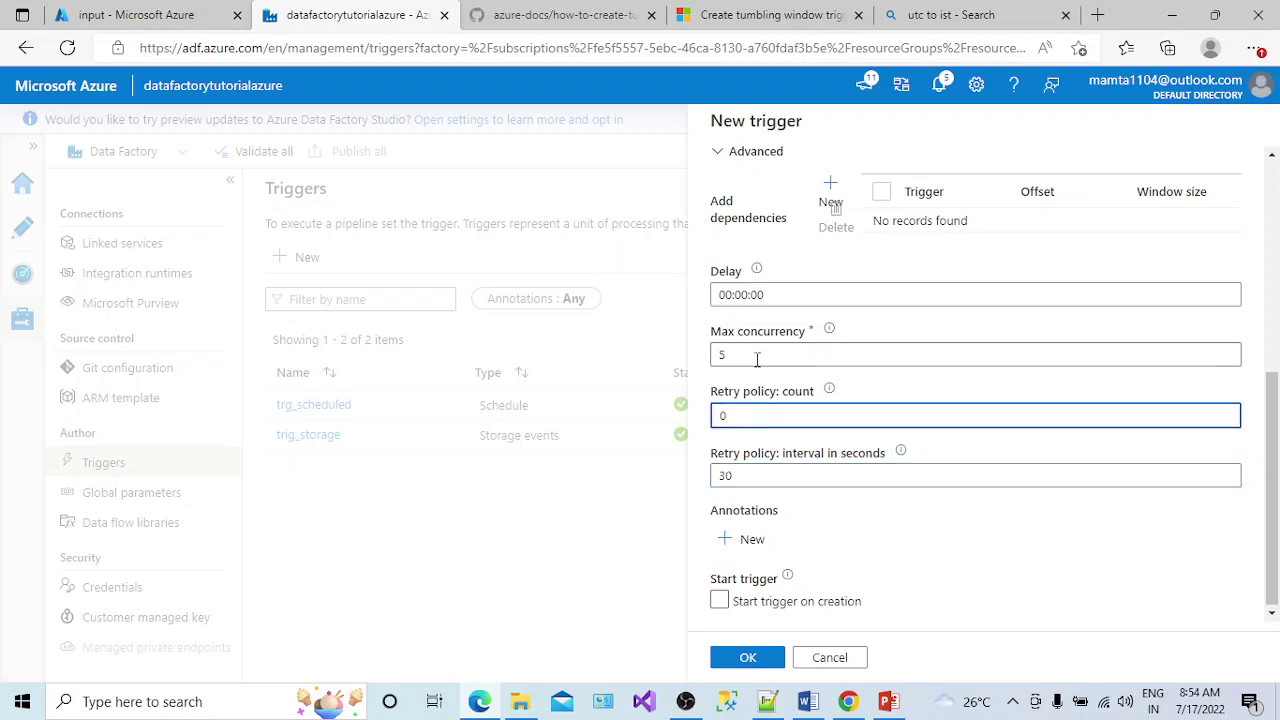
Review the trigger's start option, start and end dates, and Advanced concurrency and retry settings once more
left_click(744, 352)
left_click_drag(1276, 460, 1276, 500)
left_click(719, 599)
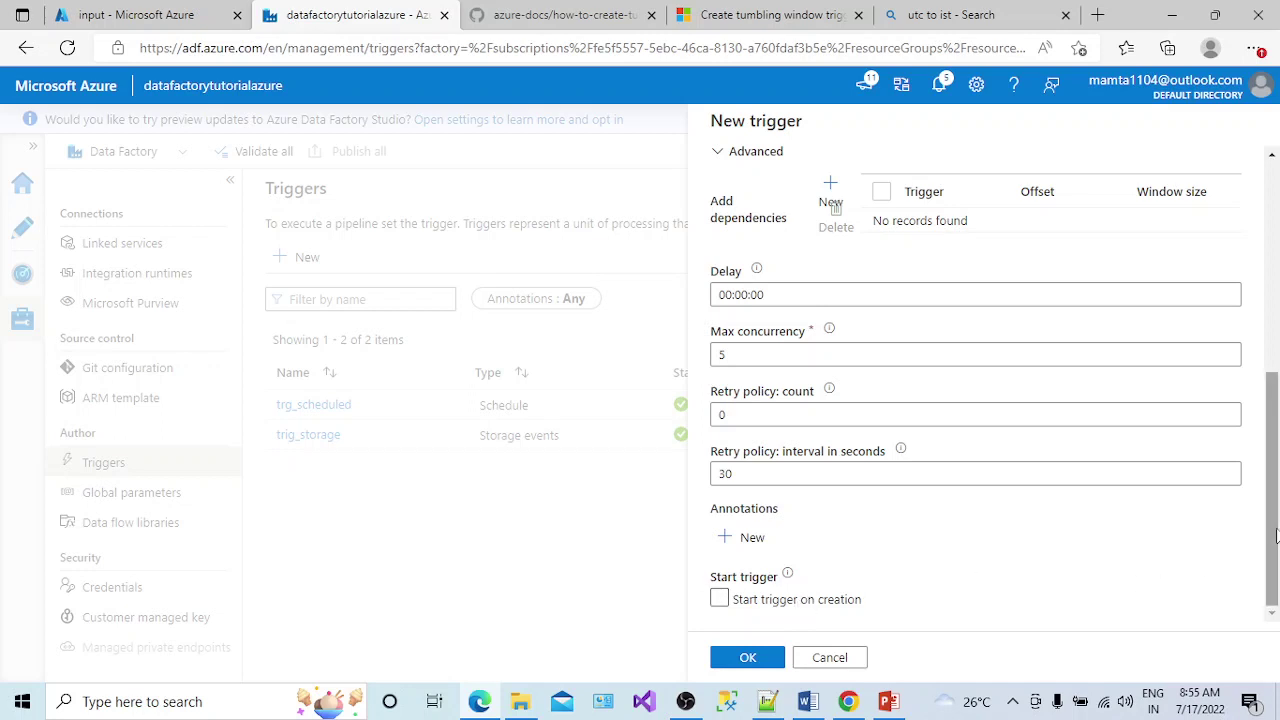
left_click_drag(1276, 534, 1070, 442)
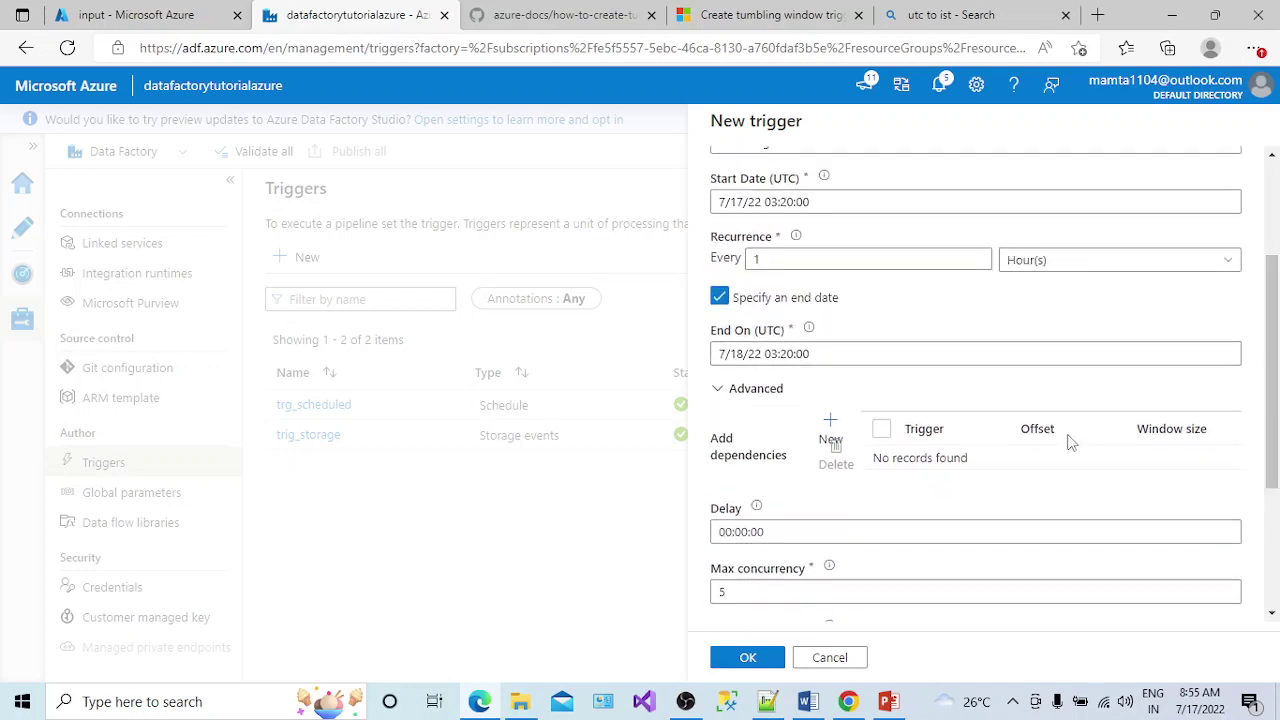
left_click(718, 390)
left_click(723, 478)
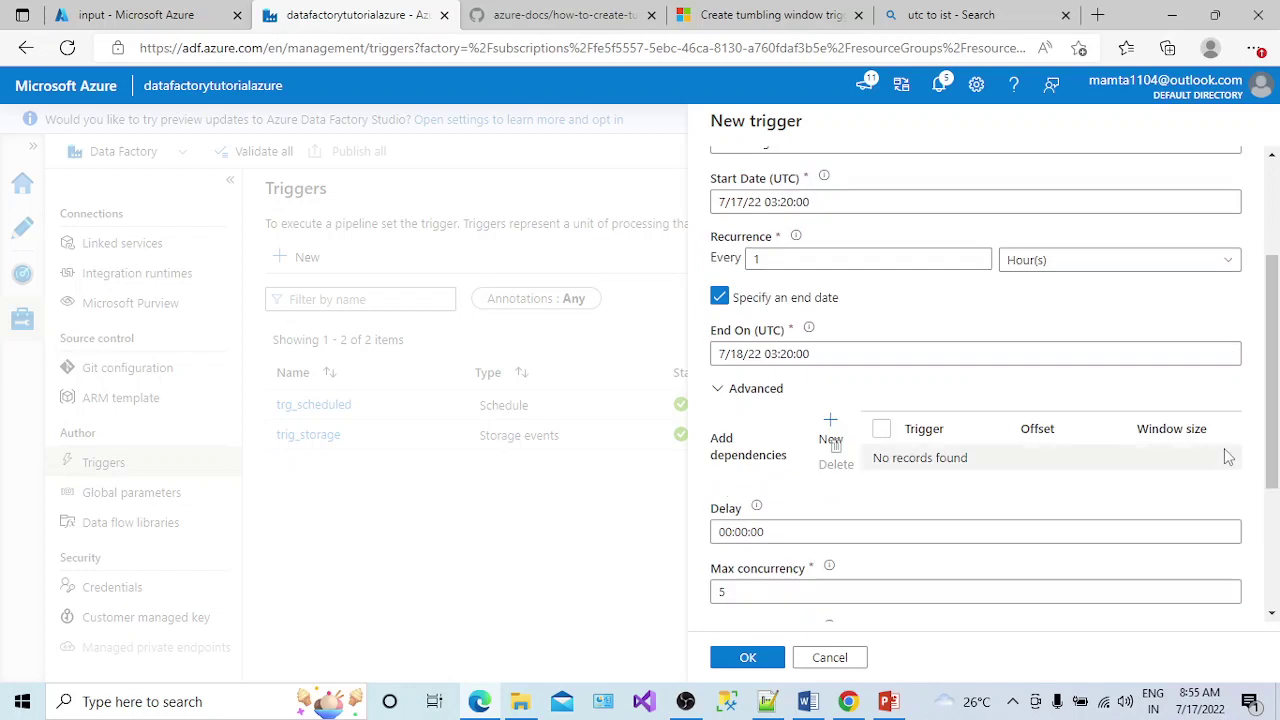
left_click_drag(1277, 448, 1276, 505)
scroll(880, 450, "down", 1)
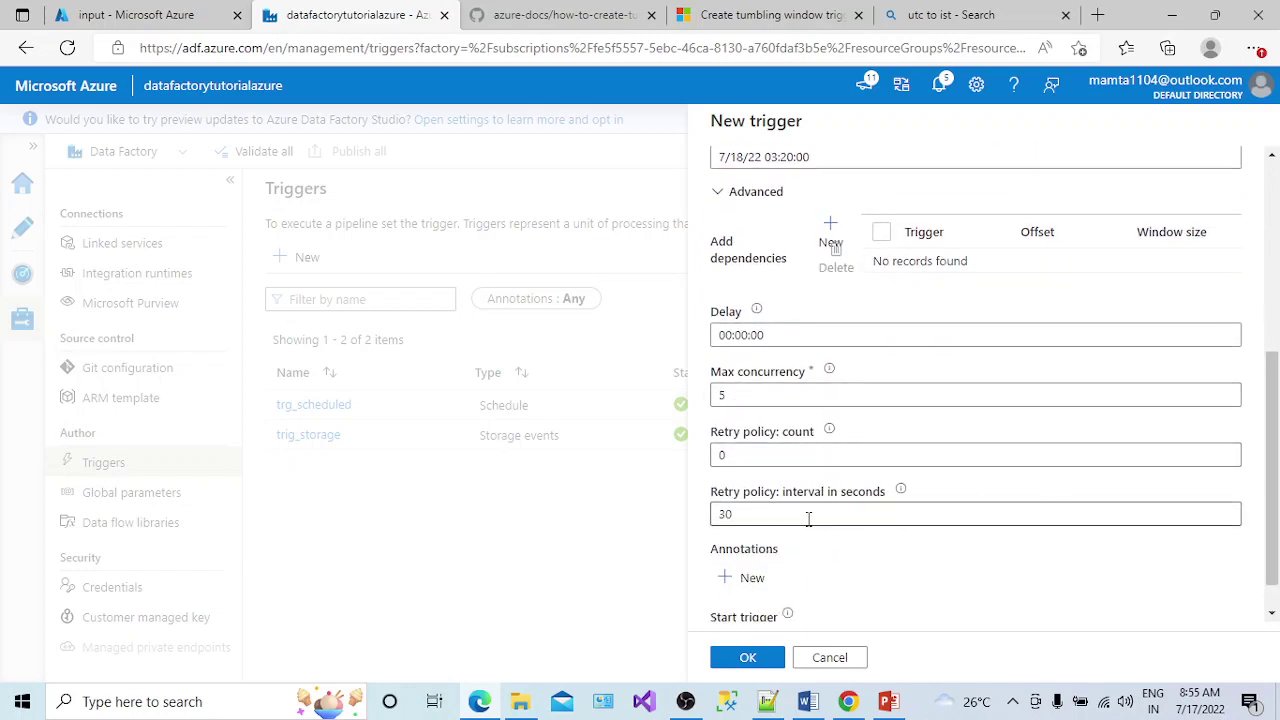
Look over the retry interval and trigger settings, refresh the UTC to IST conversion page, and return to the trigger form
left_click_drag(766, 511, 727, 512)
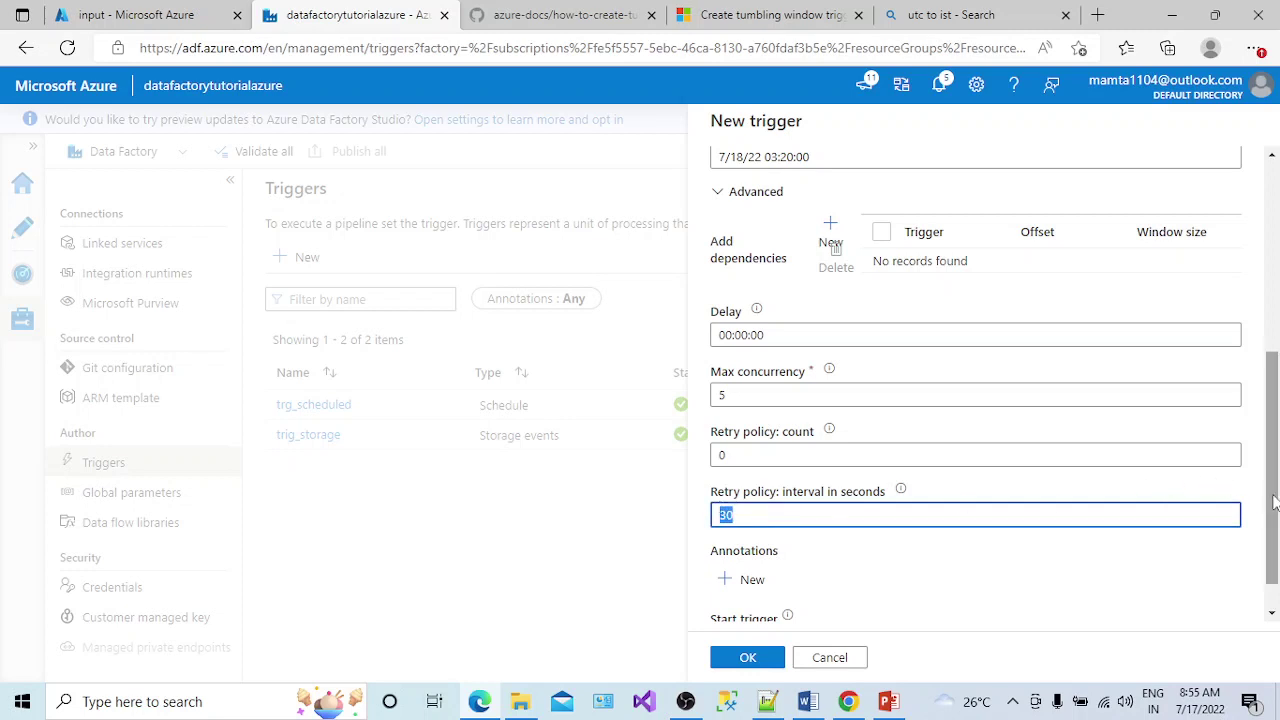
left_click_drag(1270, 506, 1272, 340)
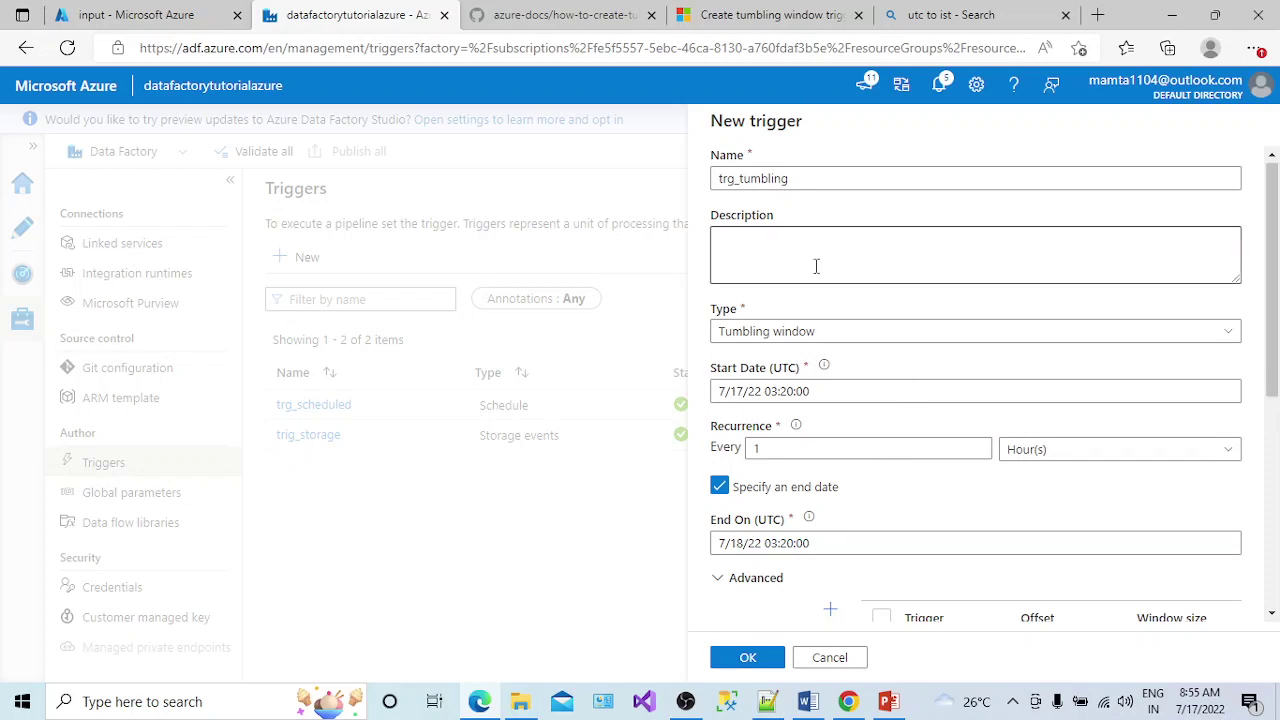
left_click(930, 18)
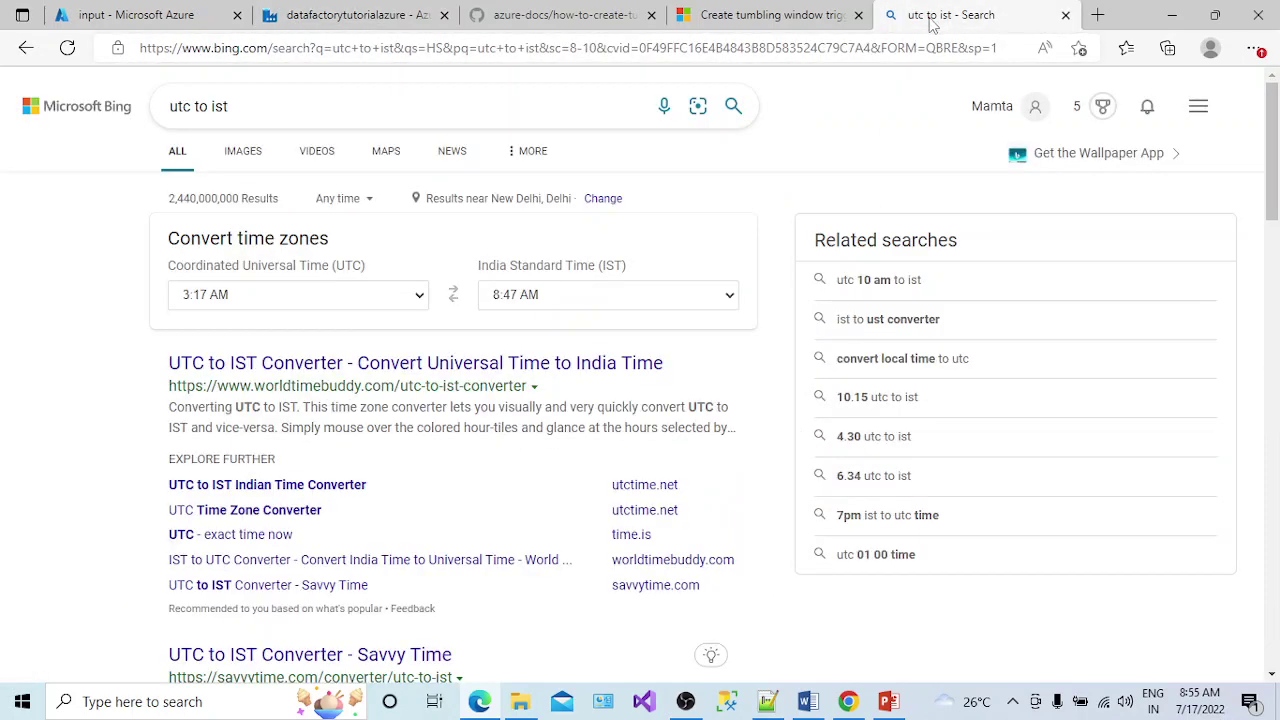
left_click(67, 47)
left_click(352, 20)
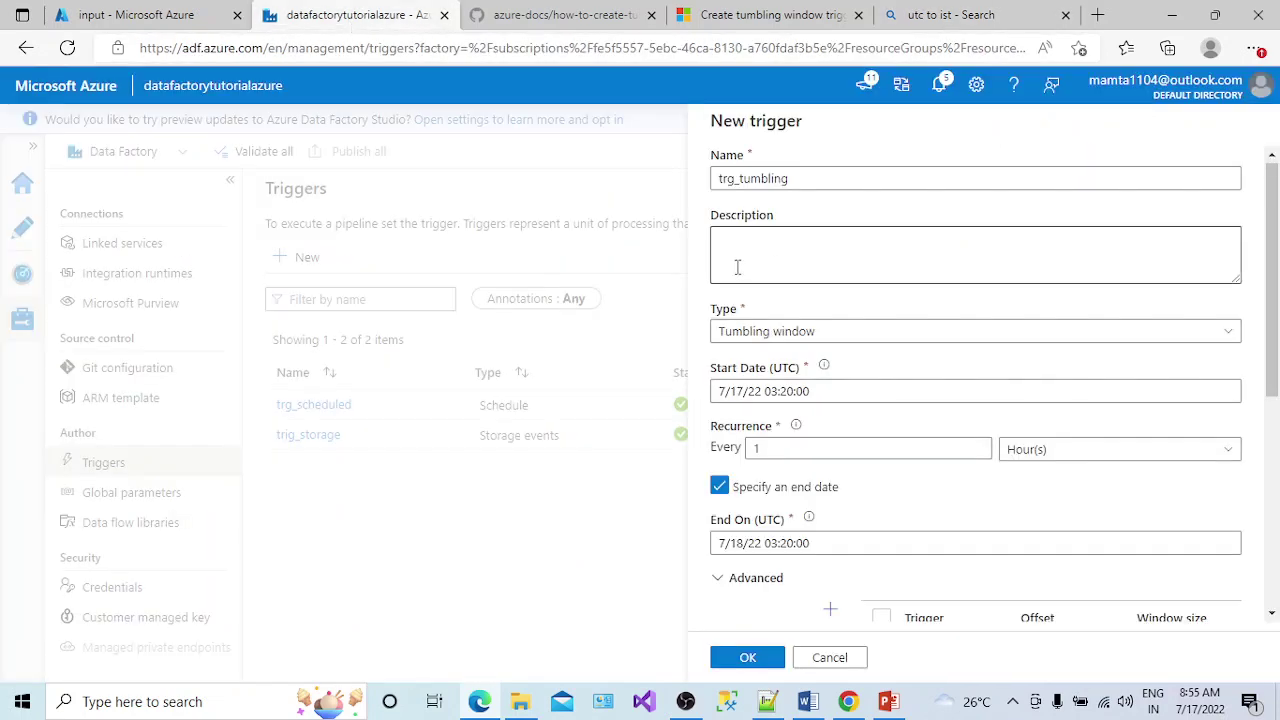
Set the trigger's start time to 03:28:00 UTC on 7/17/22
left_click(803, 390)
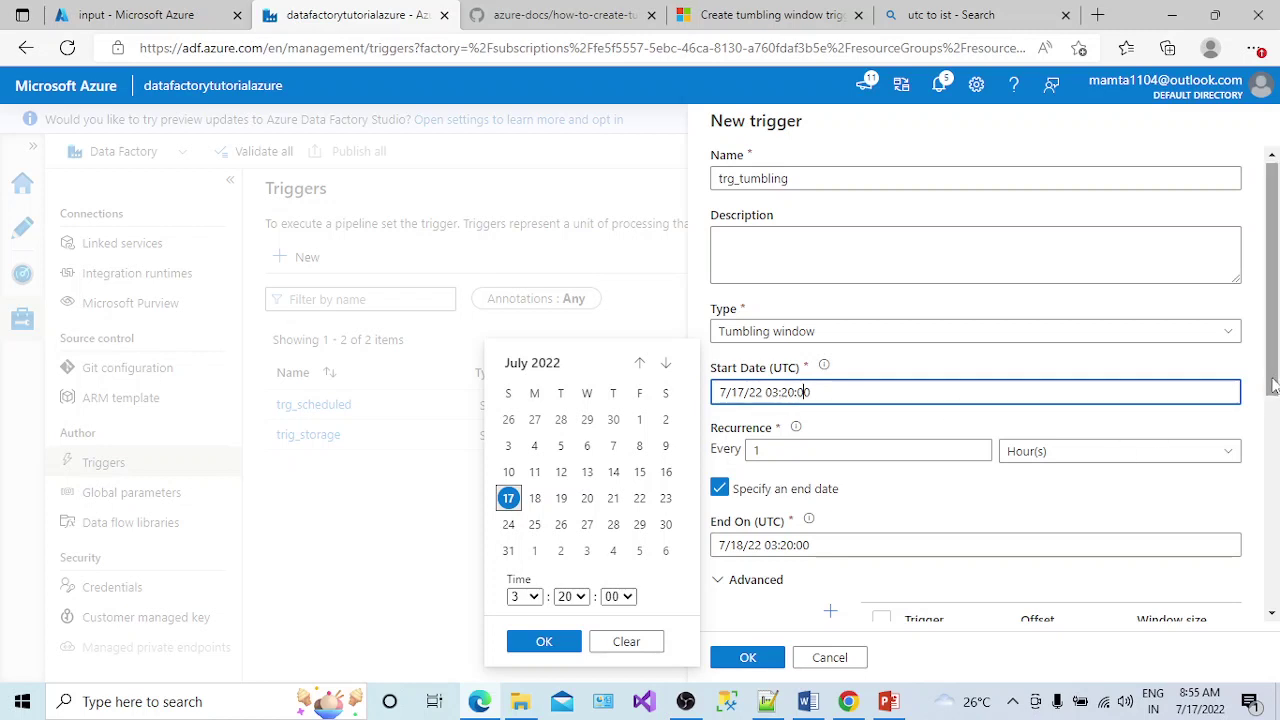
left_click_drag(1274, 385, 1274, 400)
left_click(785, 366)
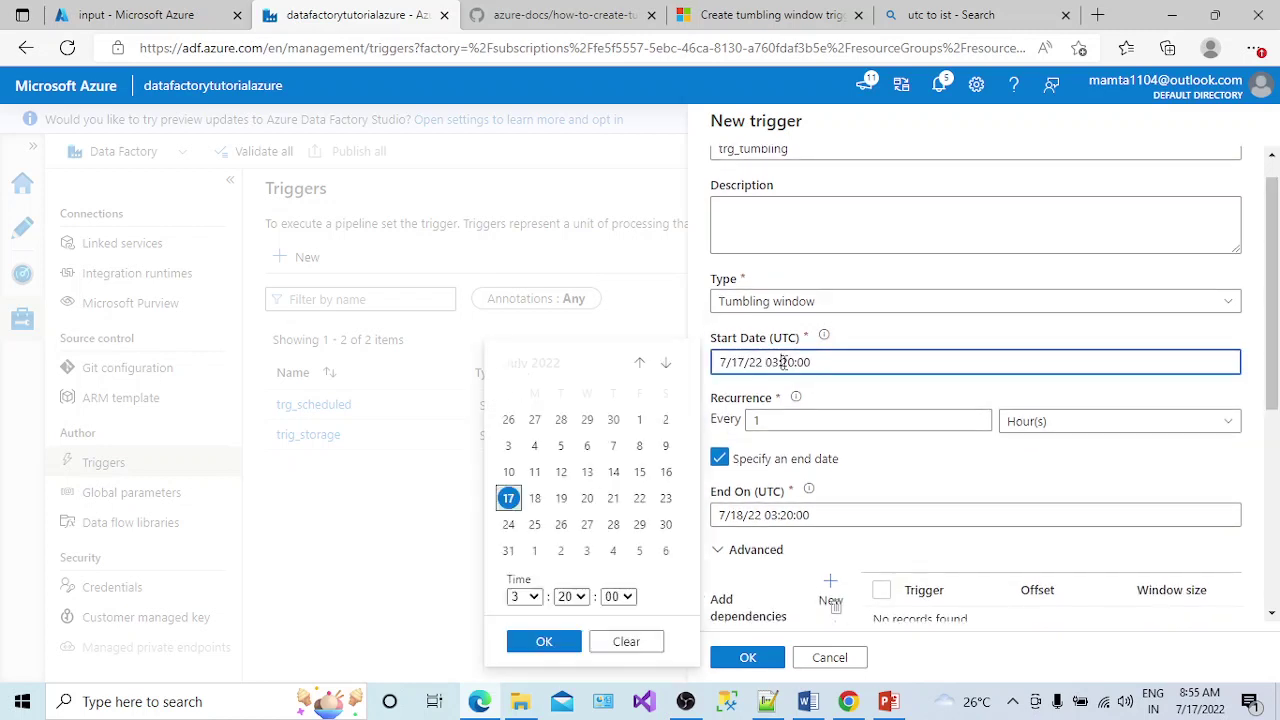
left_click(580, 598)
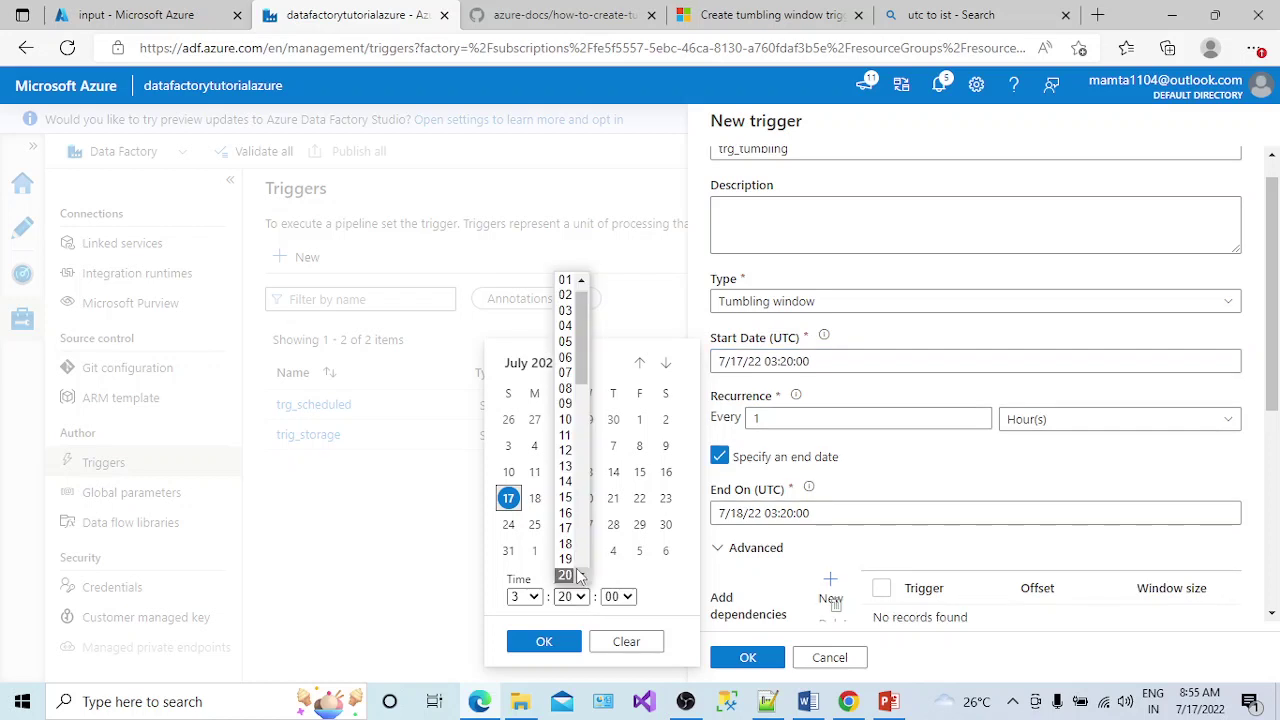
left_click(582, 575)
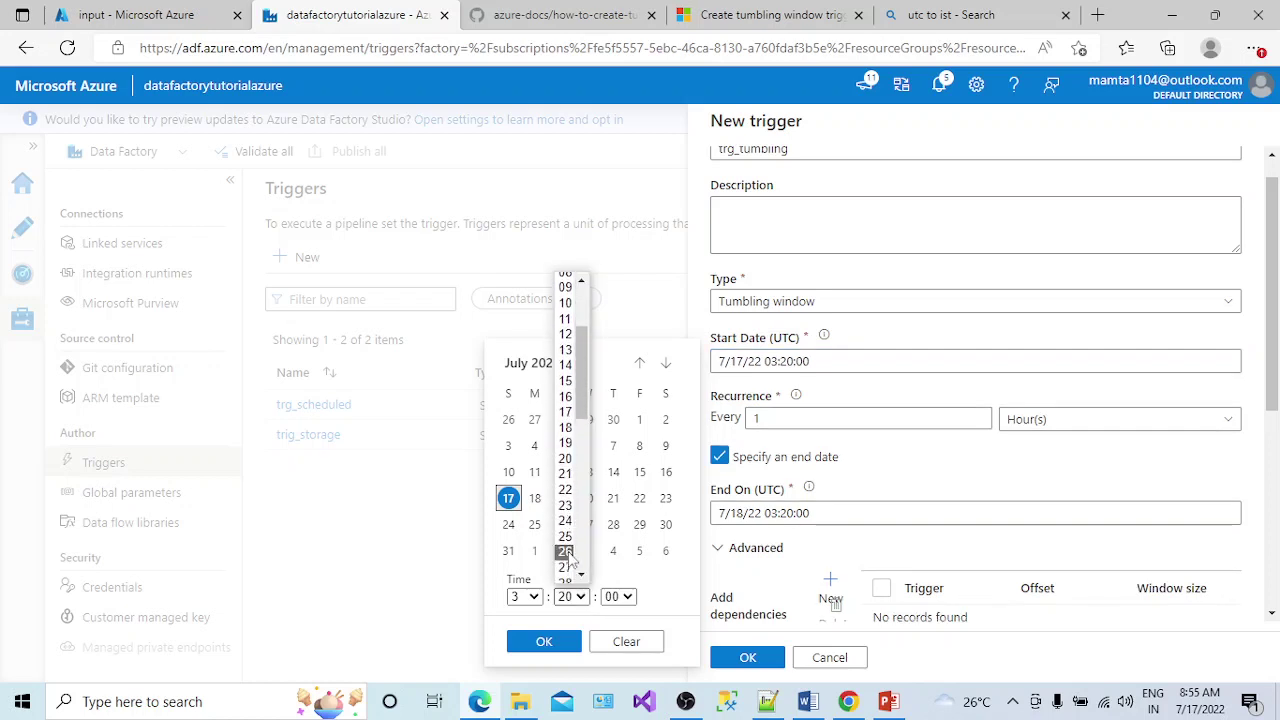
left_click(582, 577)
left_click(565, 543)
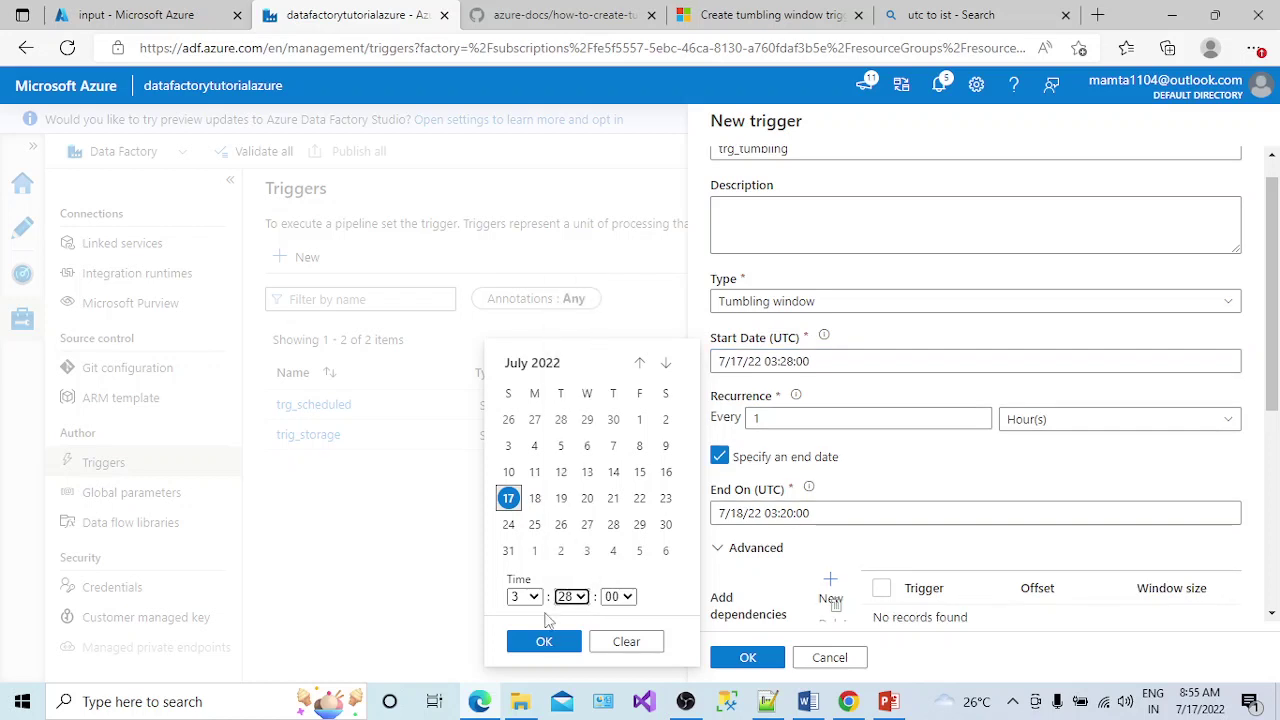
left_click(544, 641)
Set the trigger's start date to 7/17/22 03:30:00 UTC
left_click_drag(1261, 388, 1261, 406)
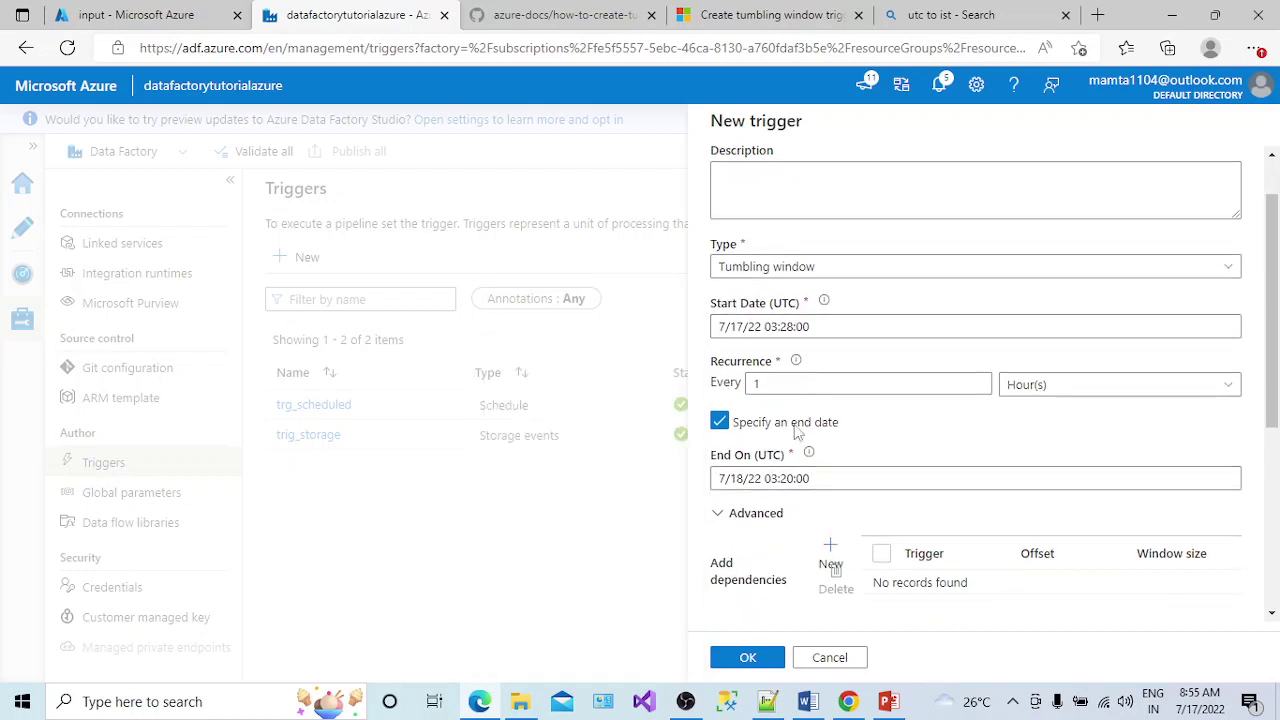
left_click(794, 327)
left_click(794, 327)
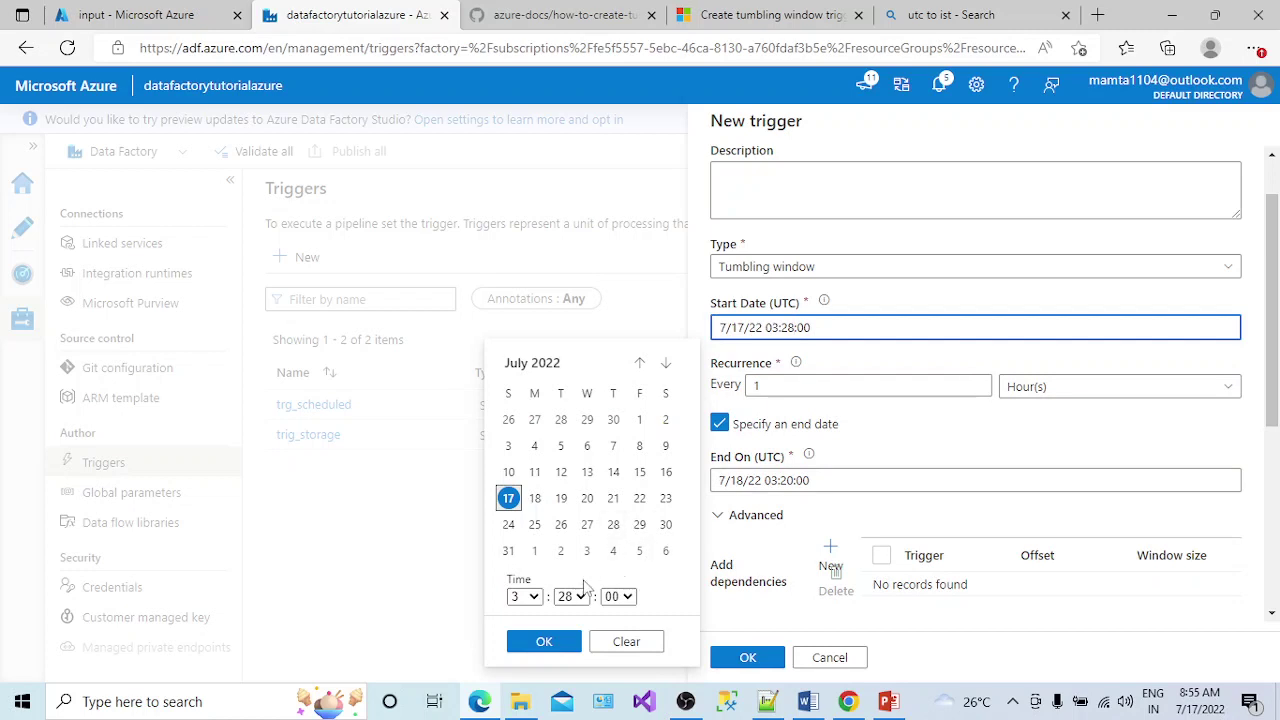
left_click(579, 596)
scroll(566, 560, "down", 2)
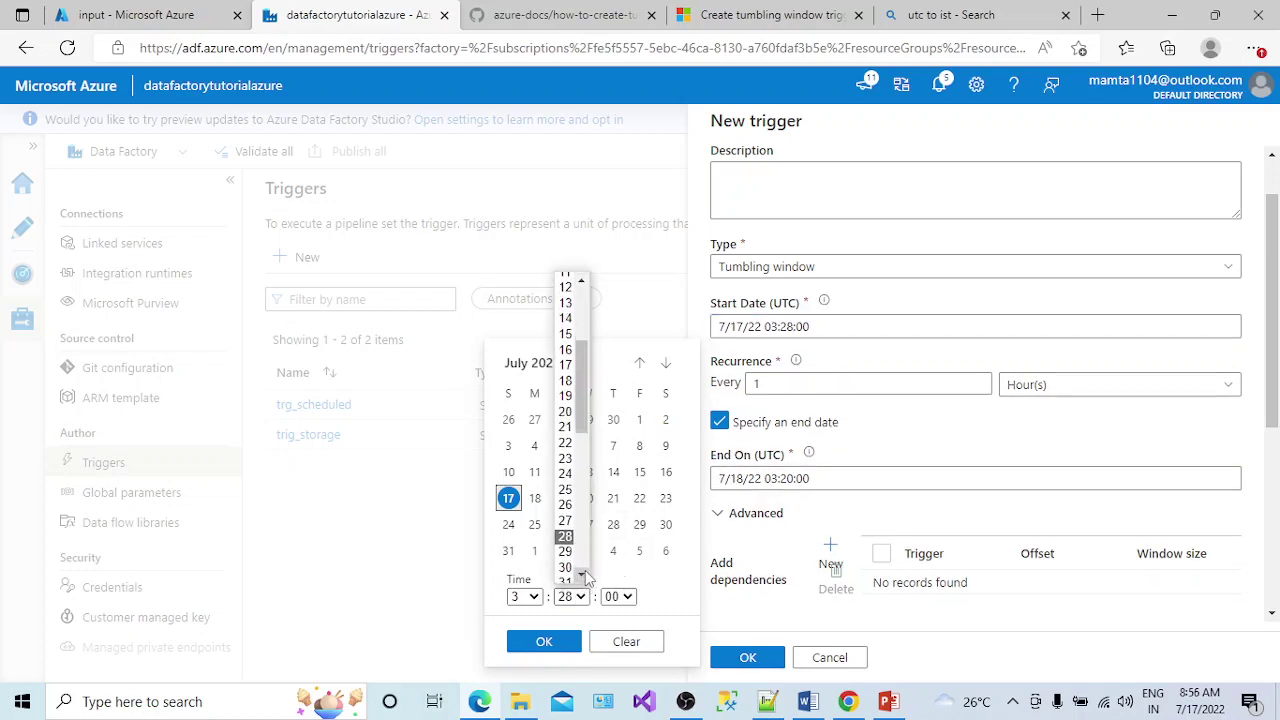
left_click(564, 568)
left_click(544, 641)
Set the trigger's end date to 7/18/22 03:30:00 UTC
left_click(783, 480)
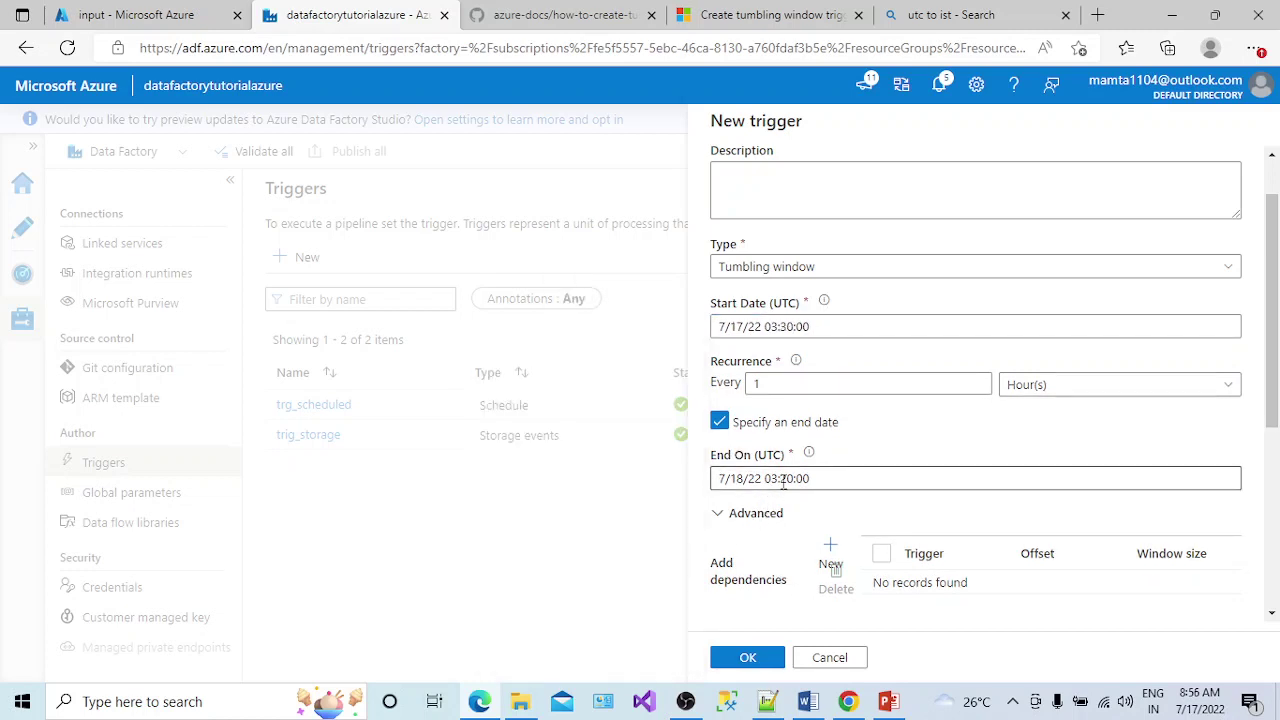
left_click(797, 409)
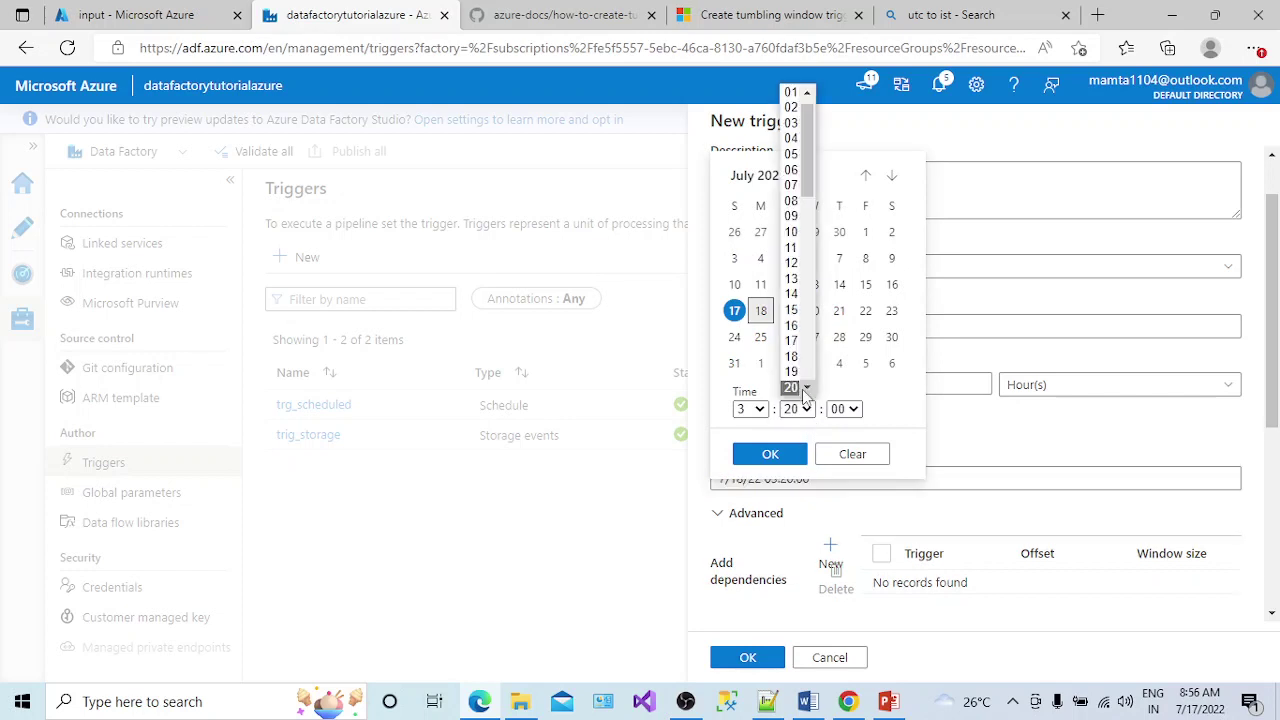
scroll(806, 388, "down", 2)
scroll(806, 388, "down", 2)
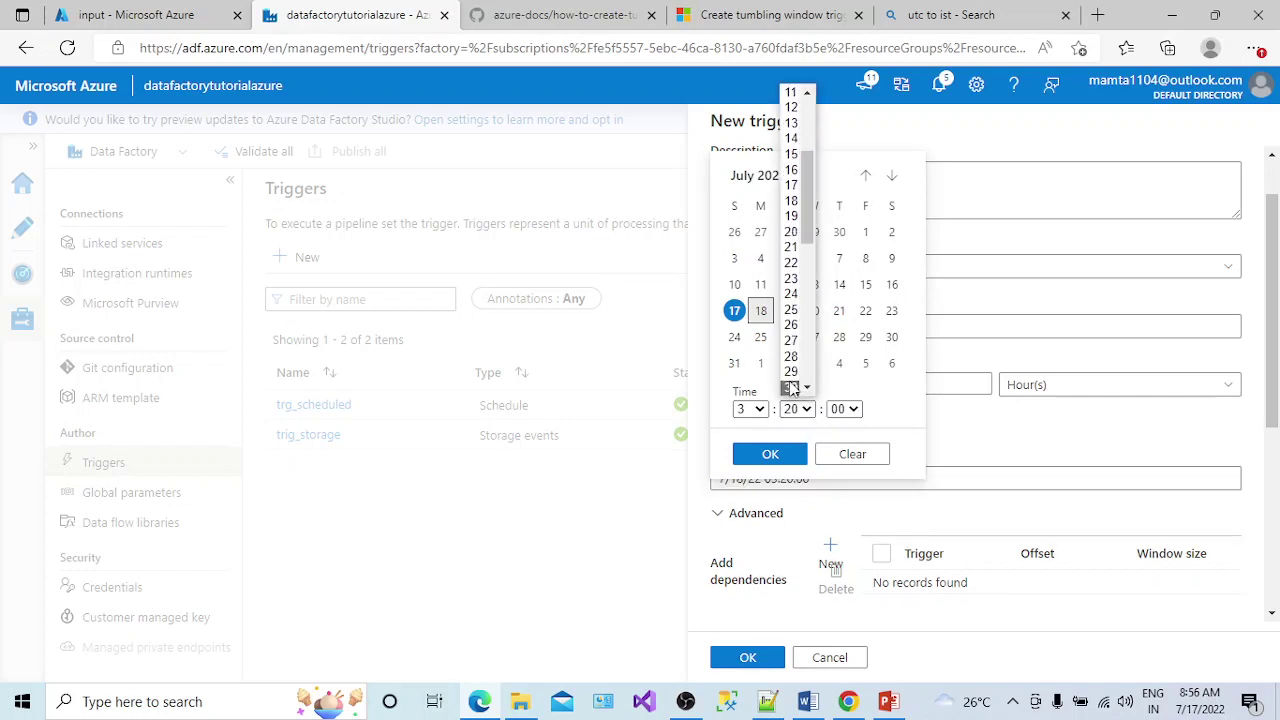
left_click(790, 387)
left_click(785, 455)
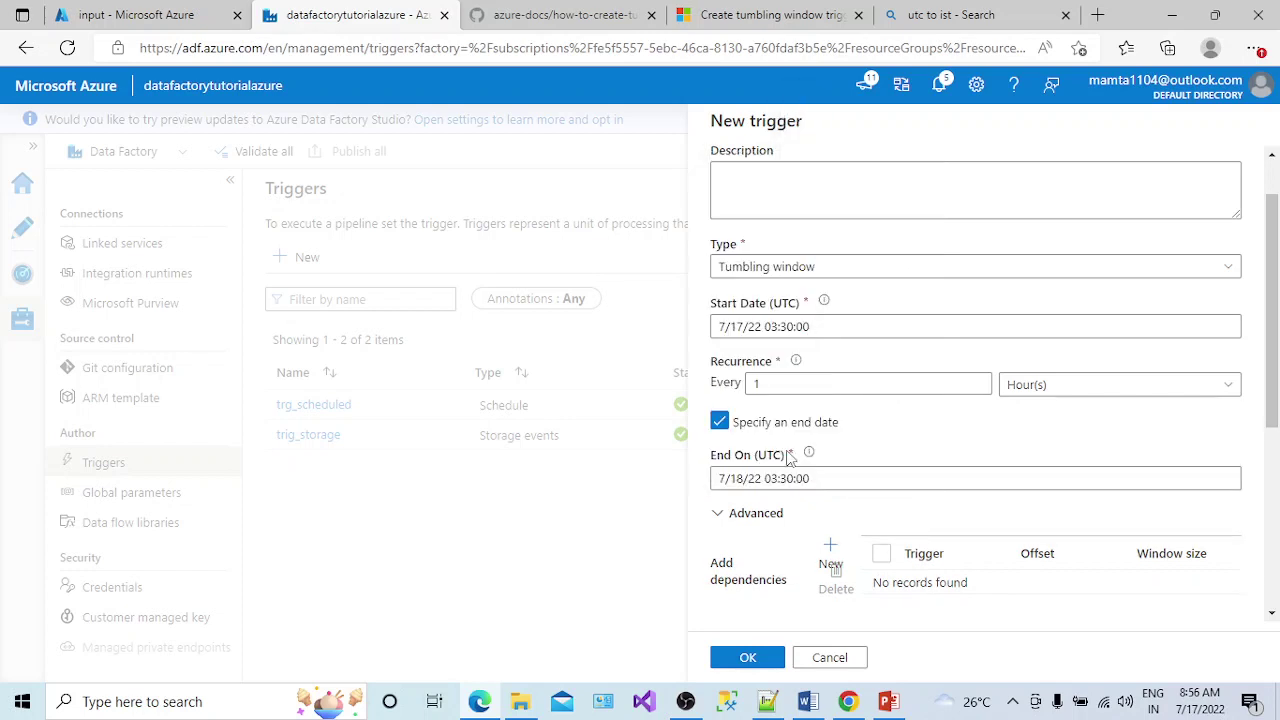
Recheck the trigger settings, enable starting the trigger on creation, and create trg_tumbling
scroll(1000, 380, "down", 1)
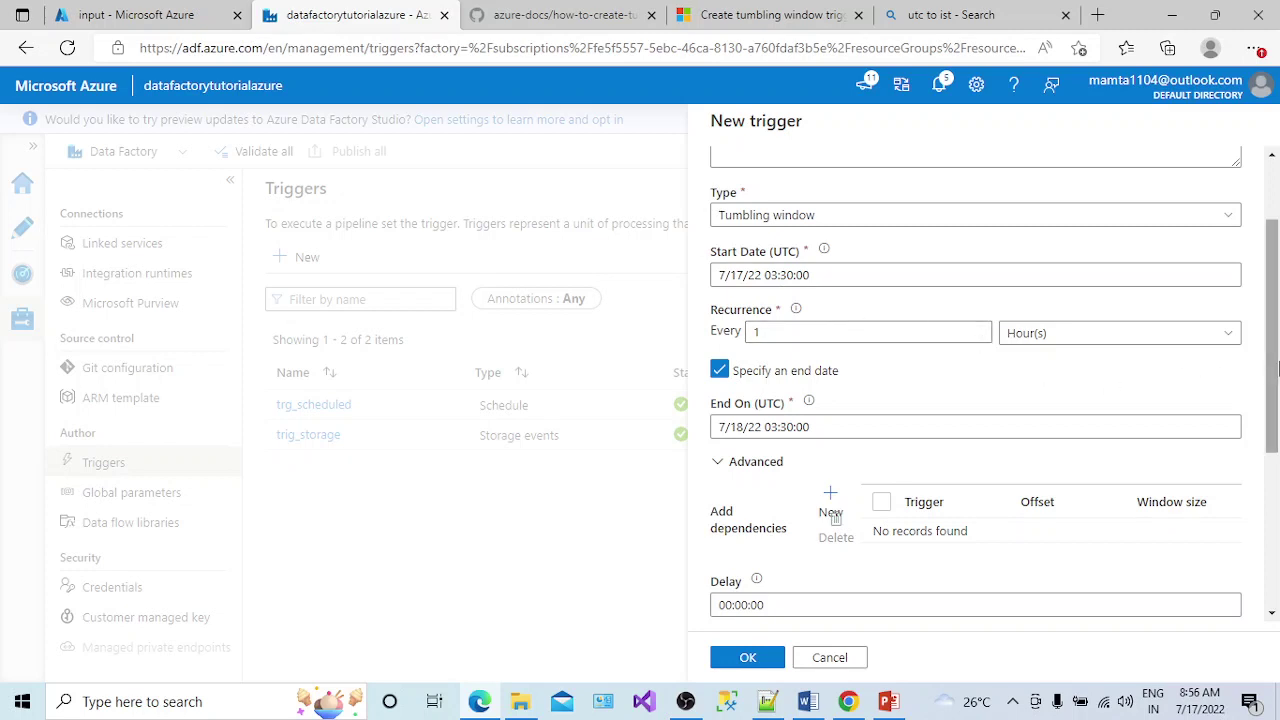
left_click_drag(1277, 372, 1267, 290)
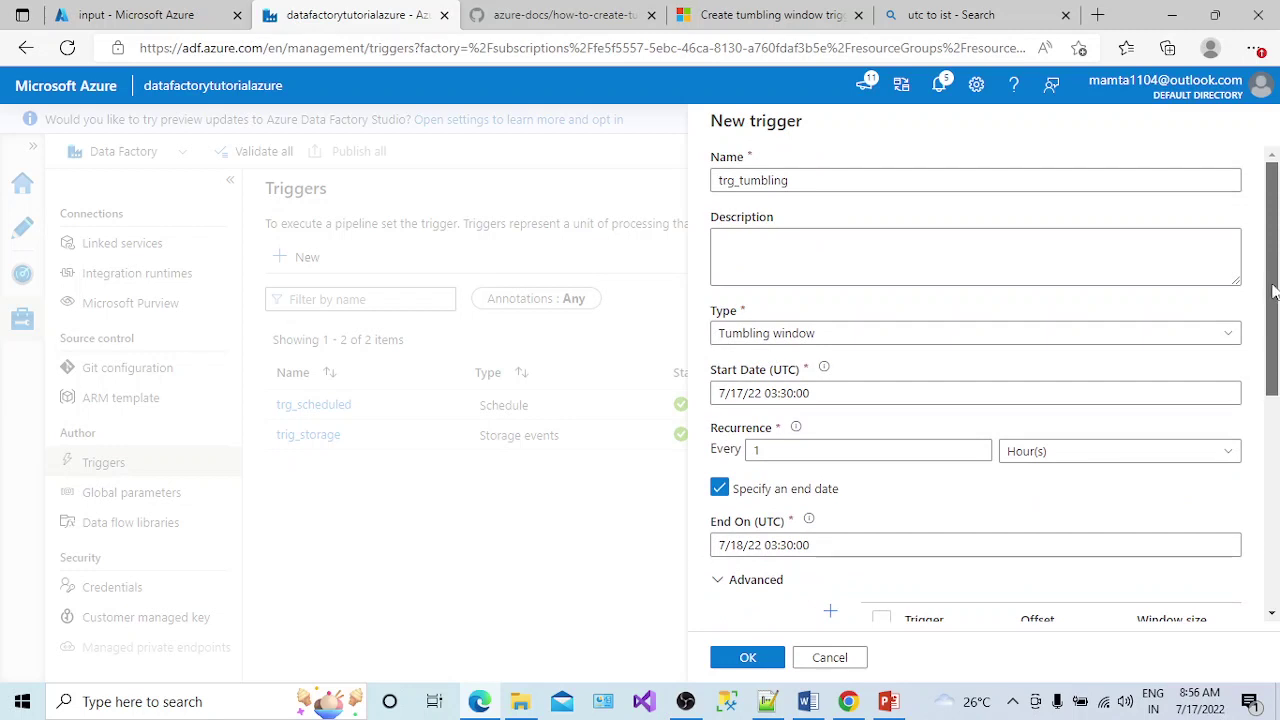
left_click_drag(1275, 290, 1277, 322)
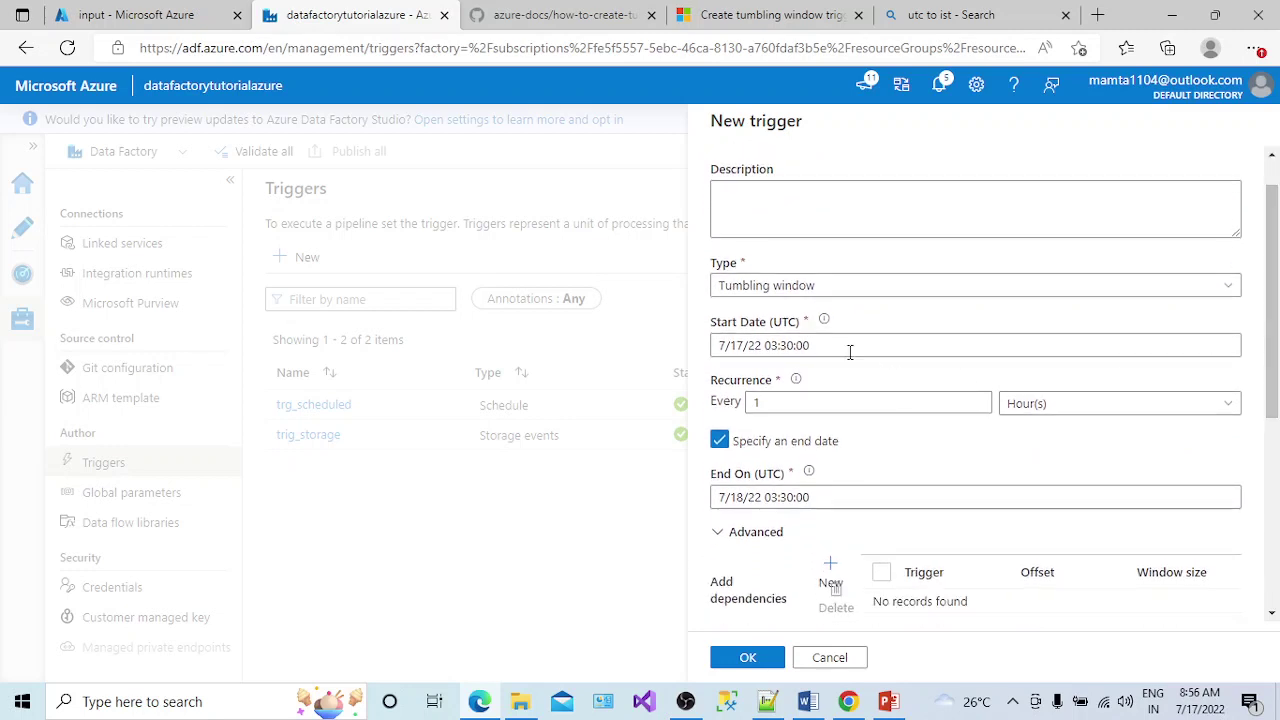
mouse_move(808, 476)
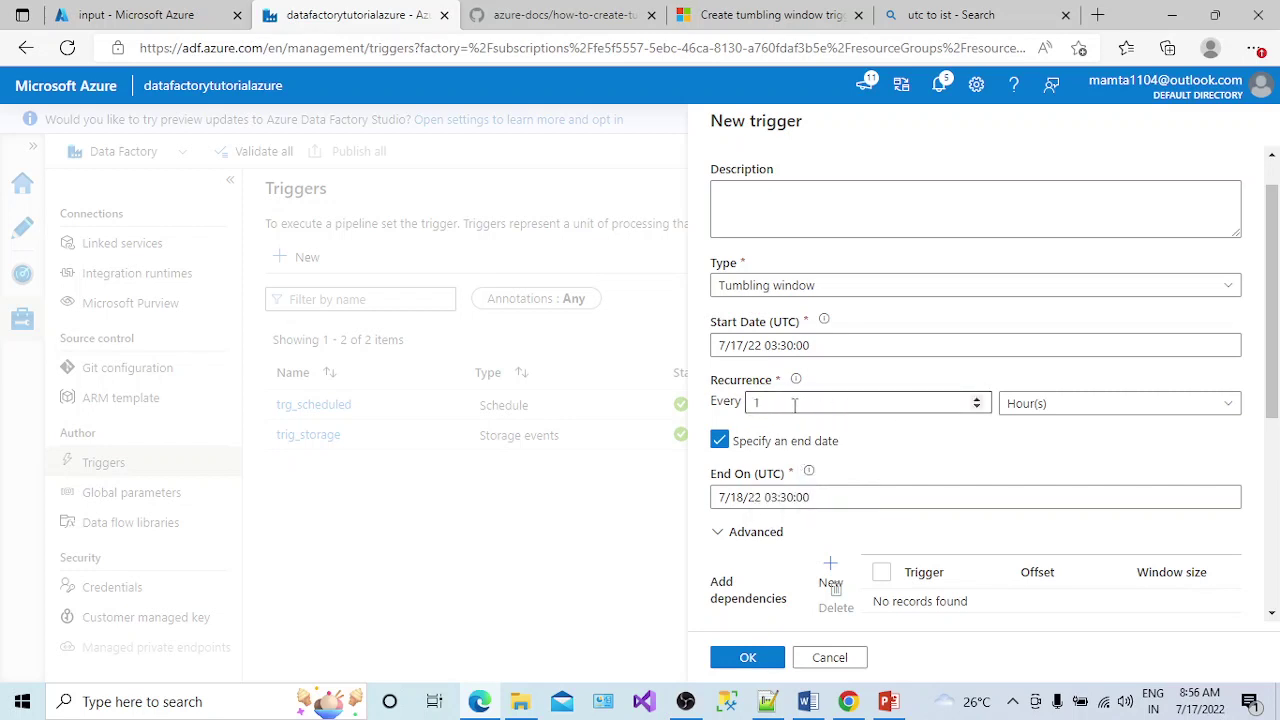
left_click_drag(1275, 417, 1276, 596)
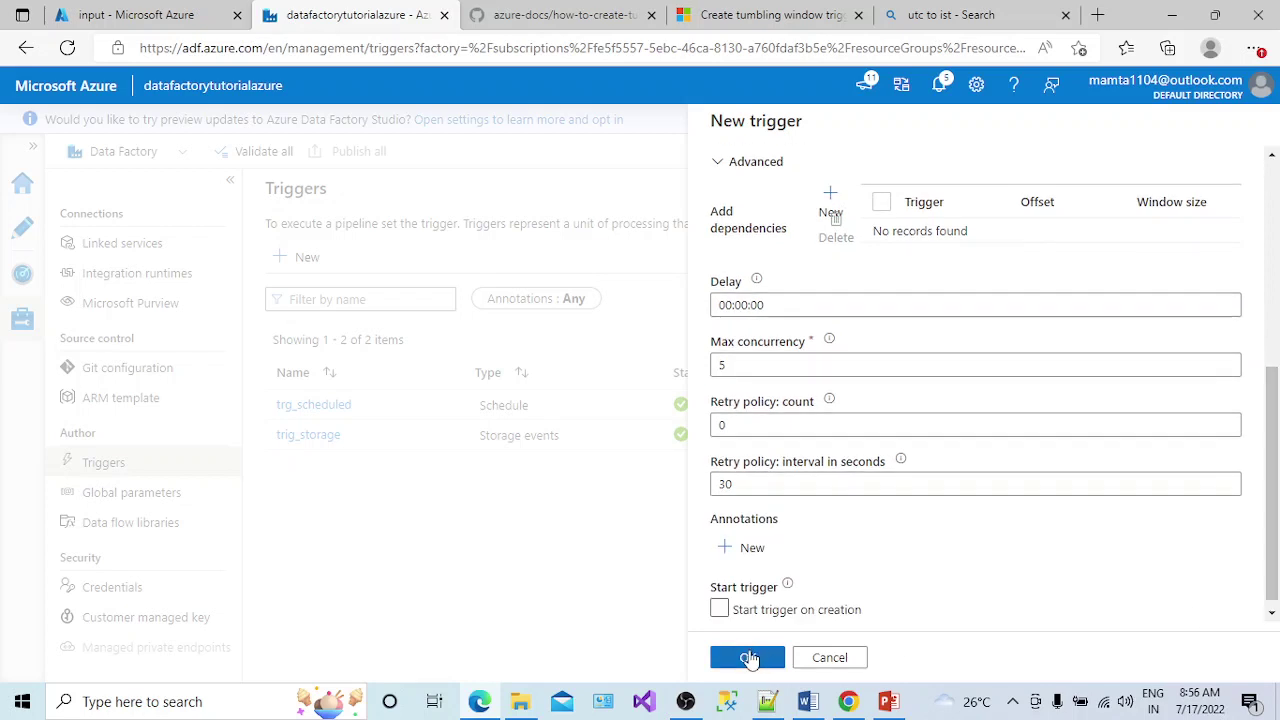
left_click(720, 612)
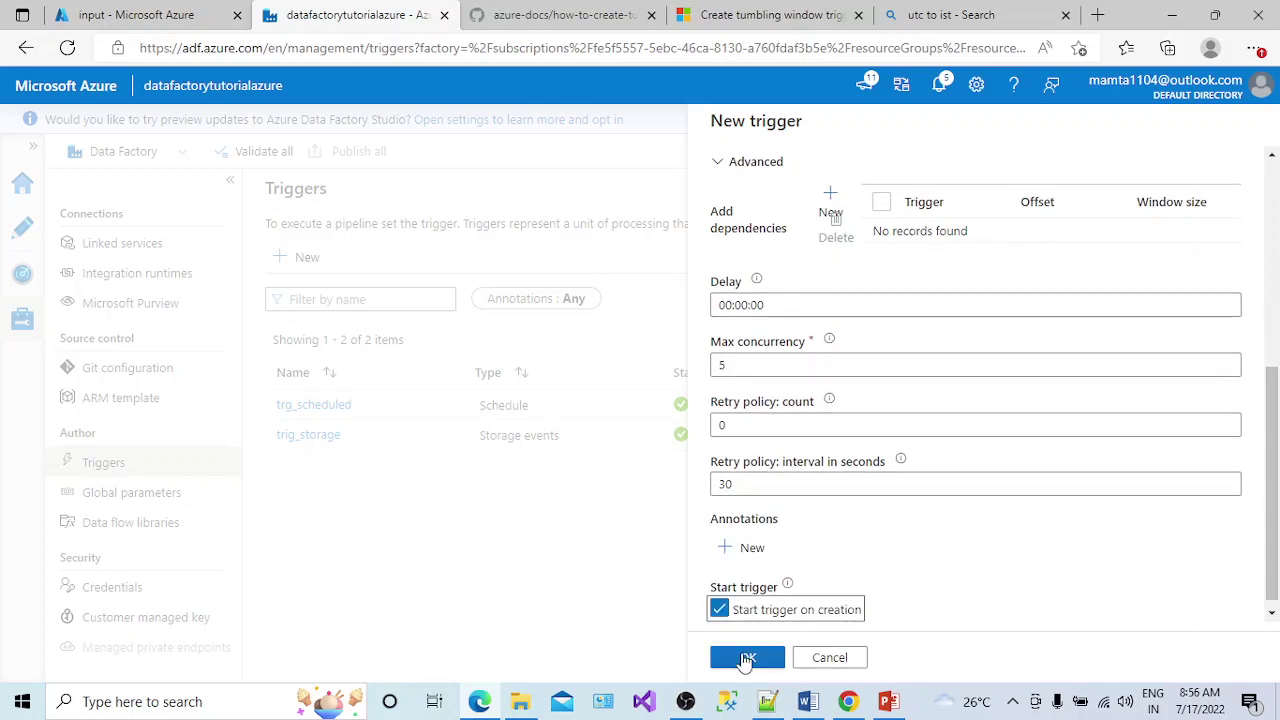
left_click(746, 659)
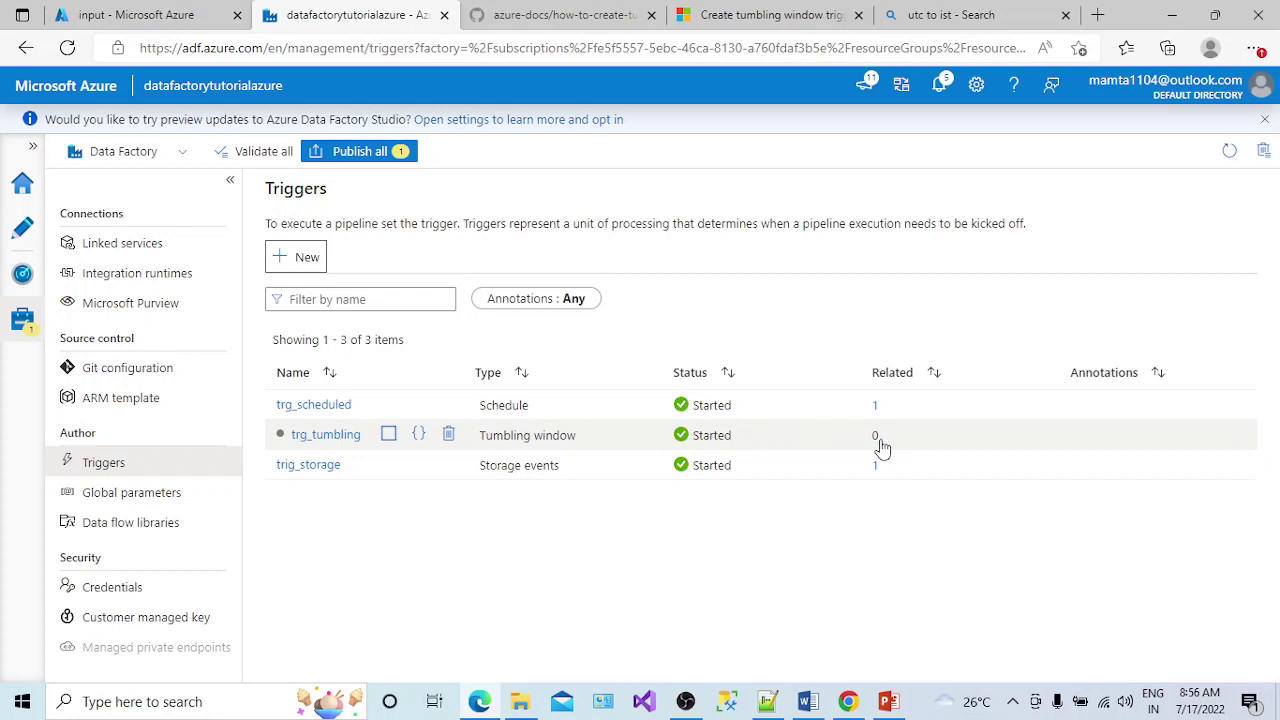
Attach the existing trg_tumbling trigger to the PL_SET pipeline, accepting its current settings, and publish all changes
left_click(17, 233)
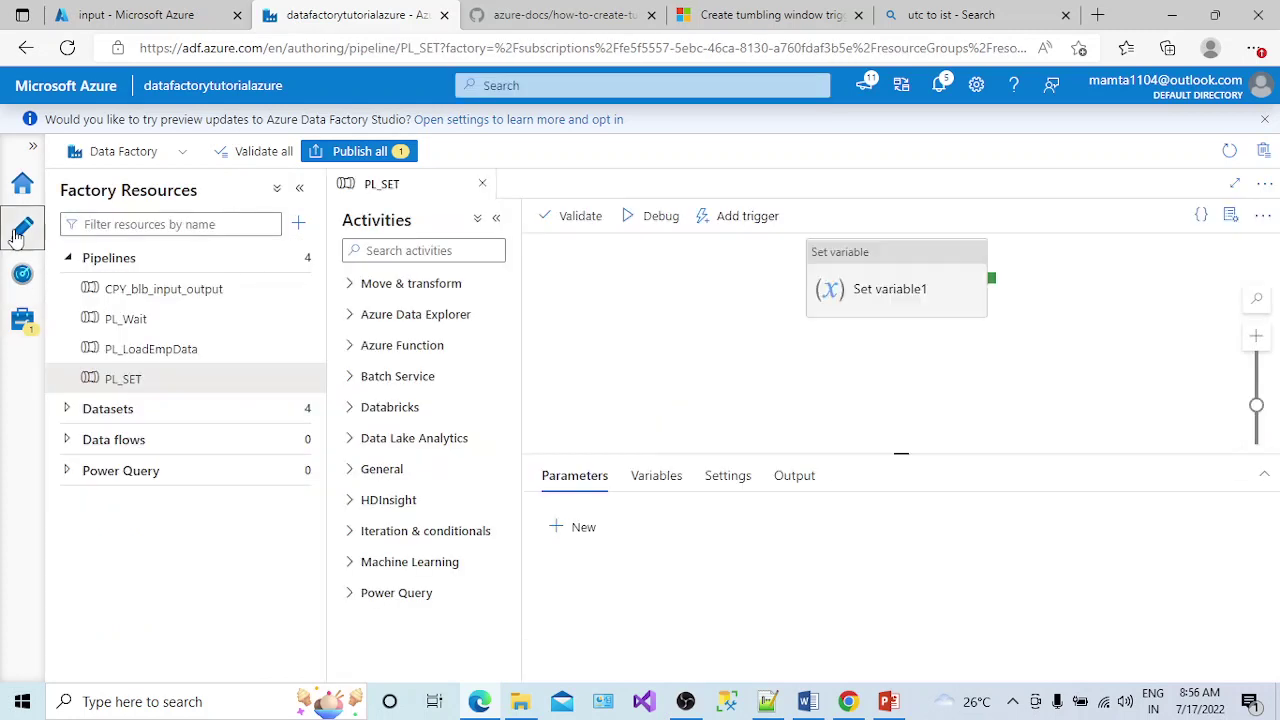
left_click(734, 224)
left_click(754, 285)
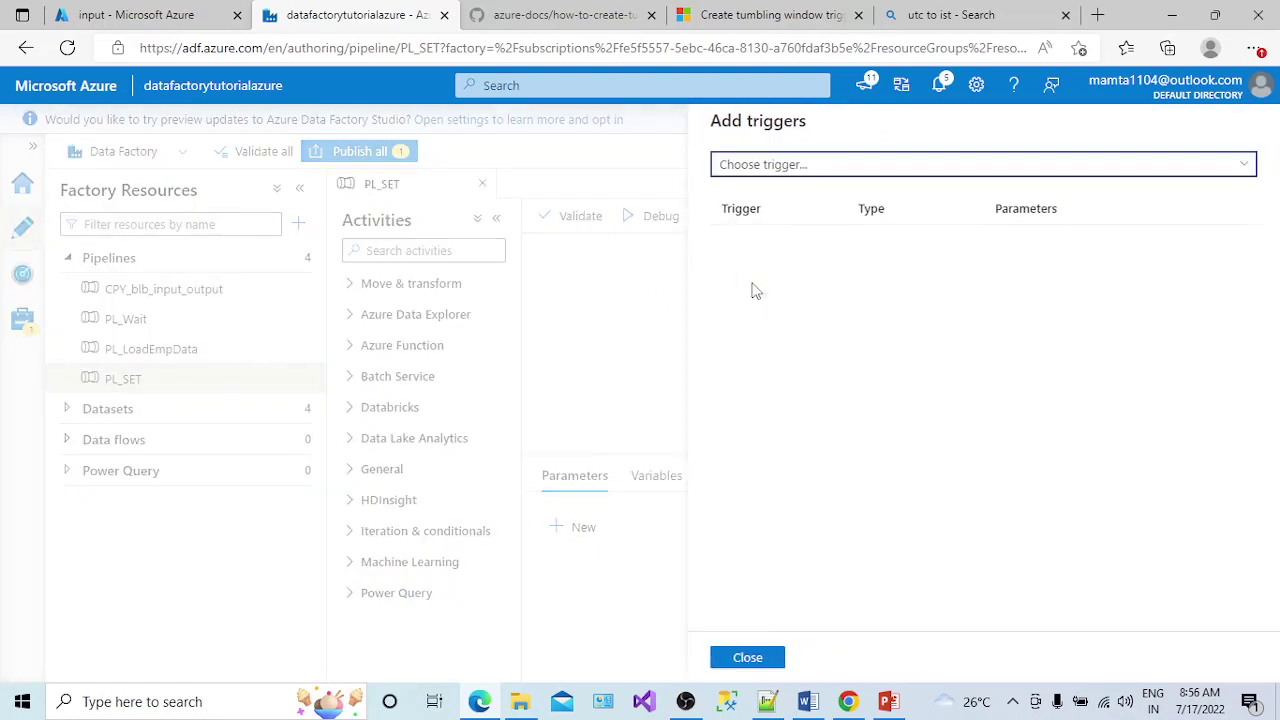
left_click(760, 170)
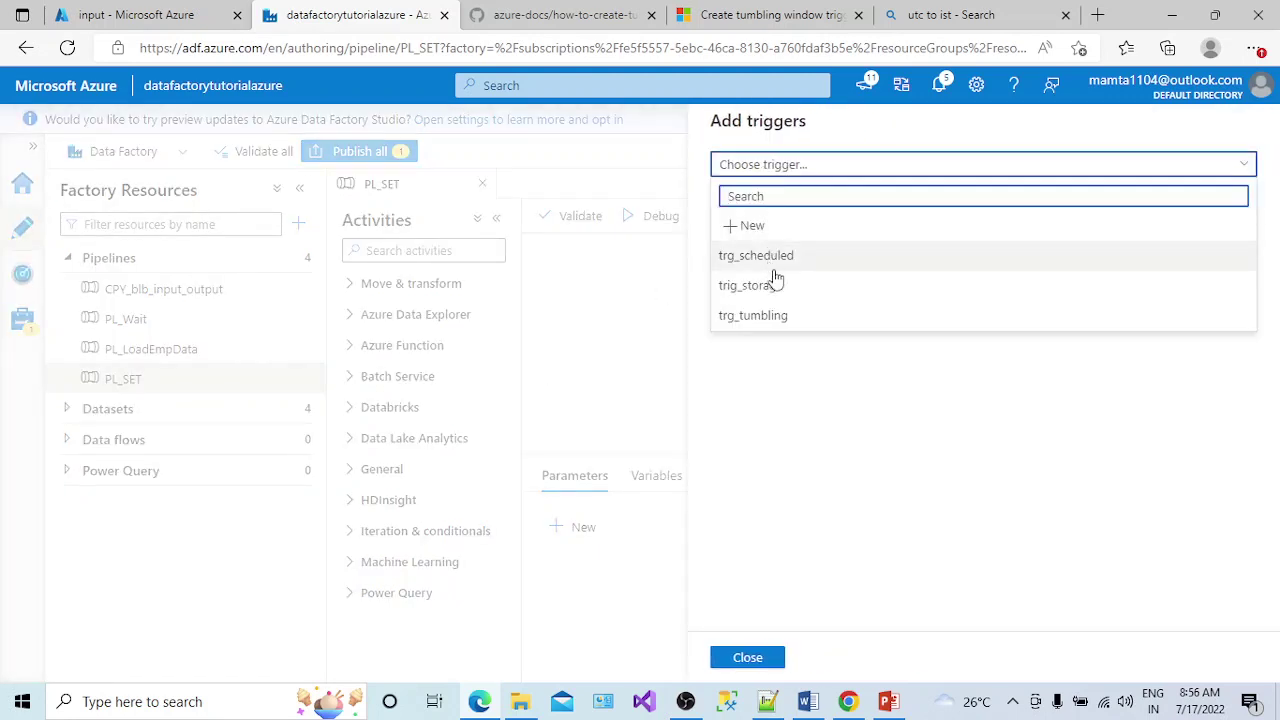
left_click(786, 318)
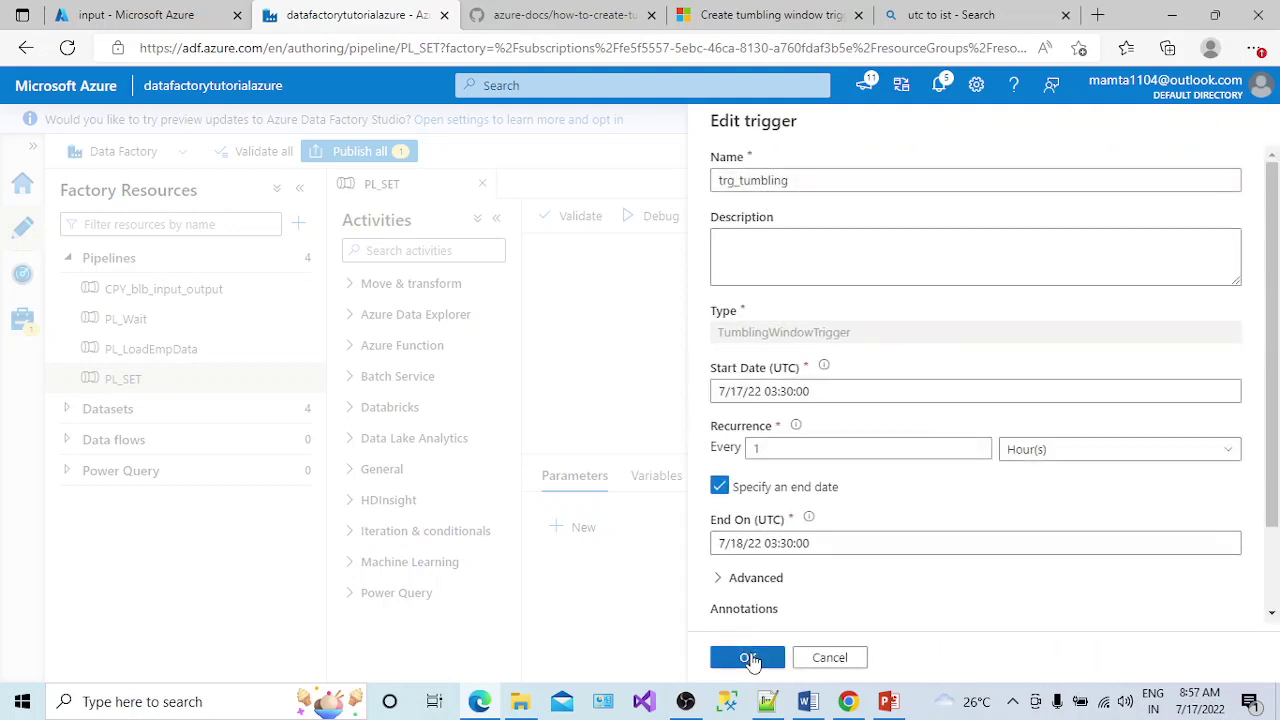
left_click(750, 658)
left_click(771, 666)
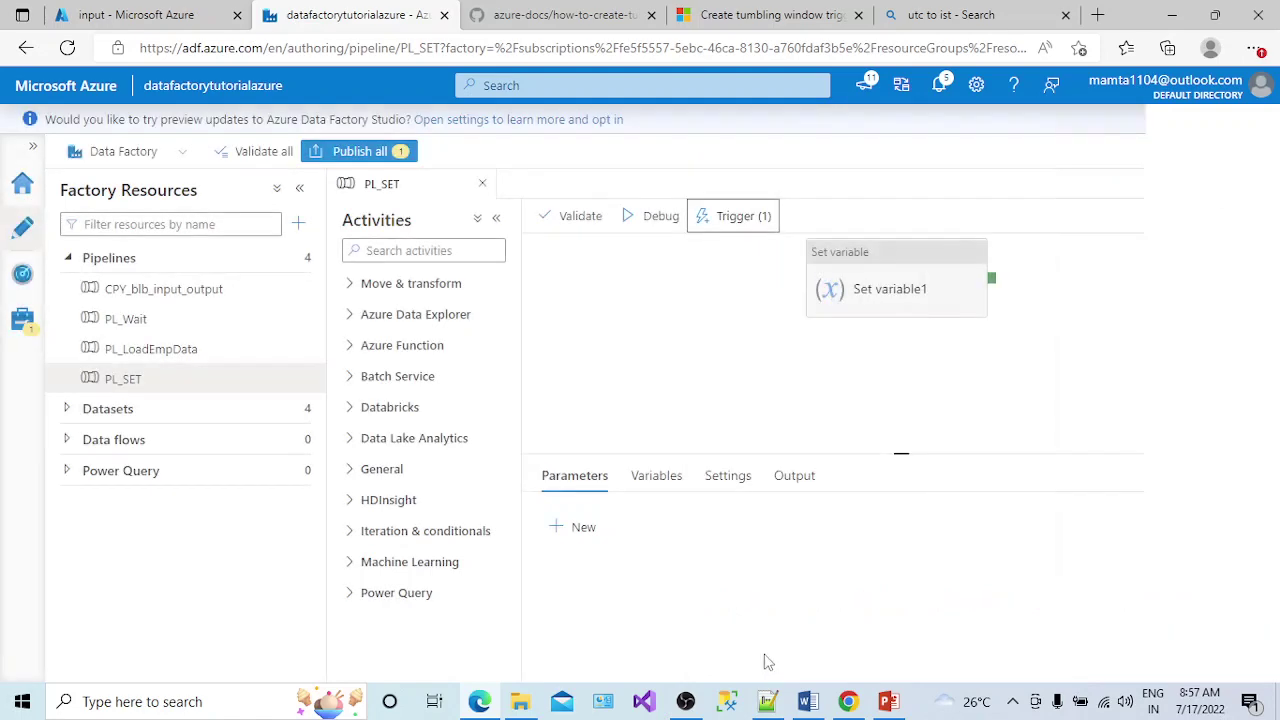
left_click(360, 155)
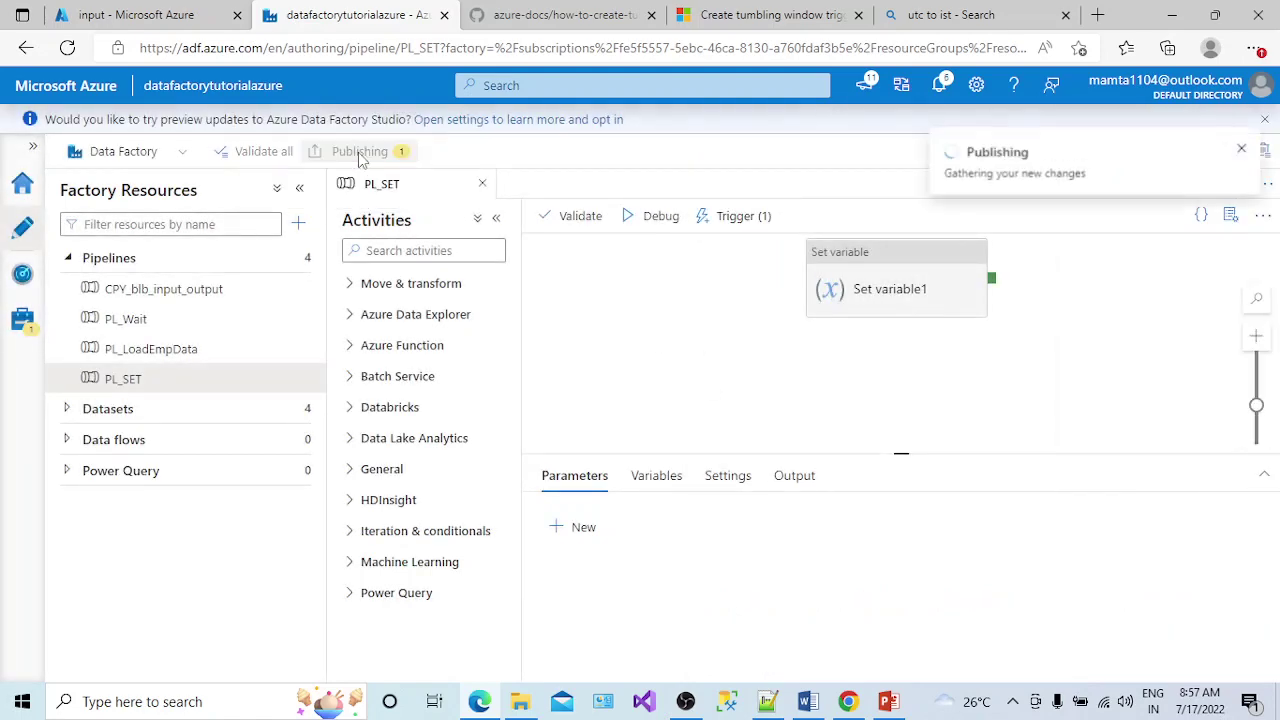
left_click(747, 658)
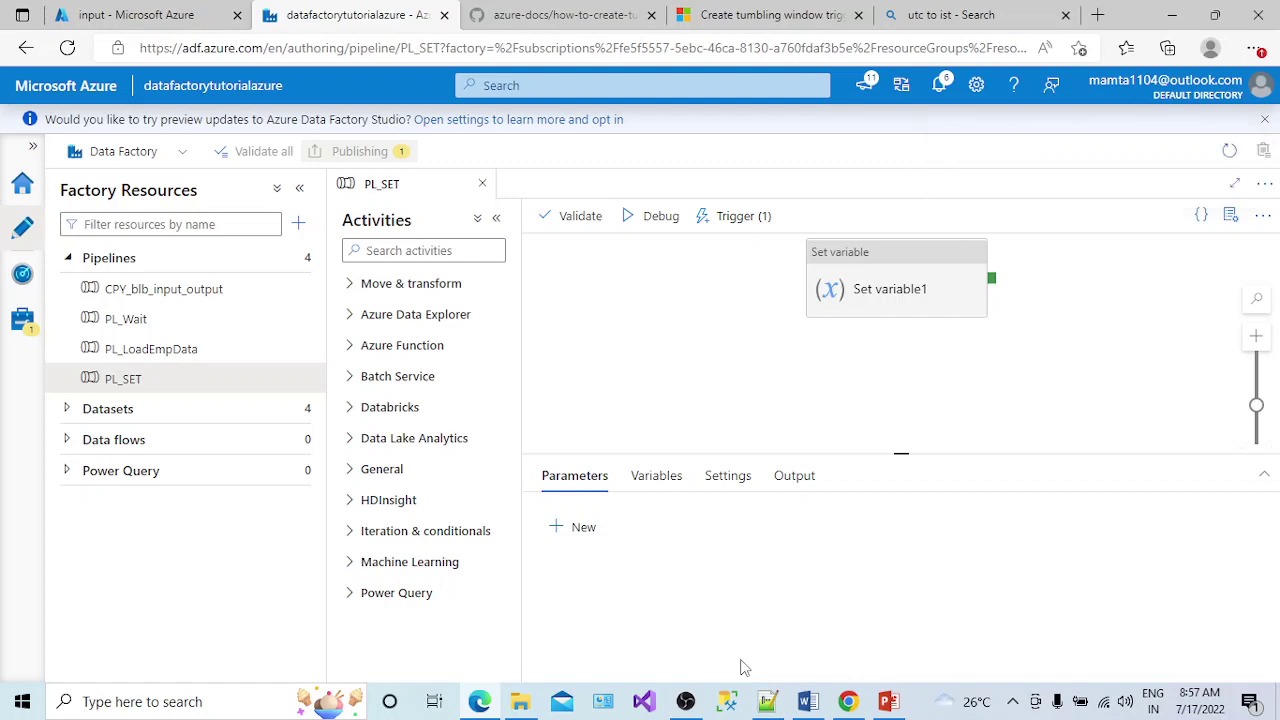
Refresh the UTC to IST conversion page to check the current time, and return to the data factory
left_click(975, 9)
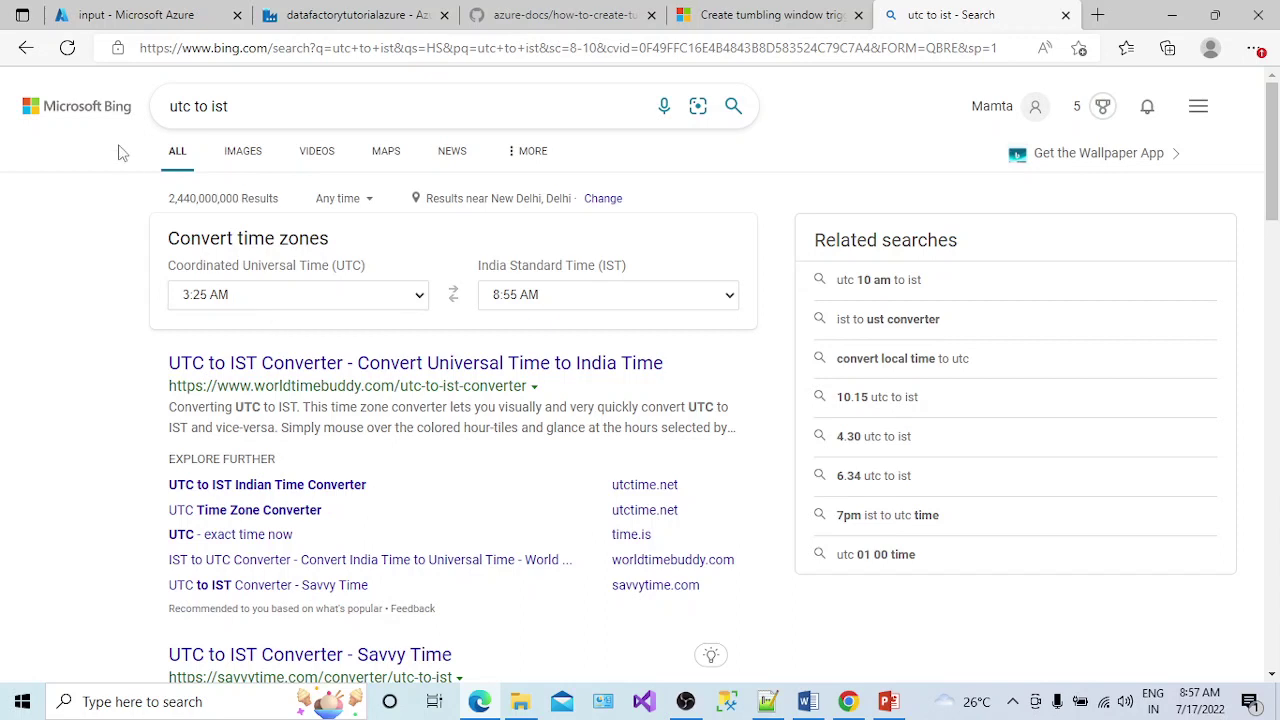
left_click(72, 49)
mouse_move(1203, 705)
left_click(380, 16)
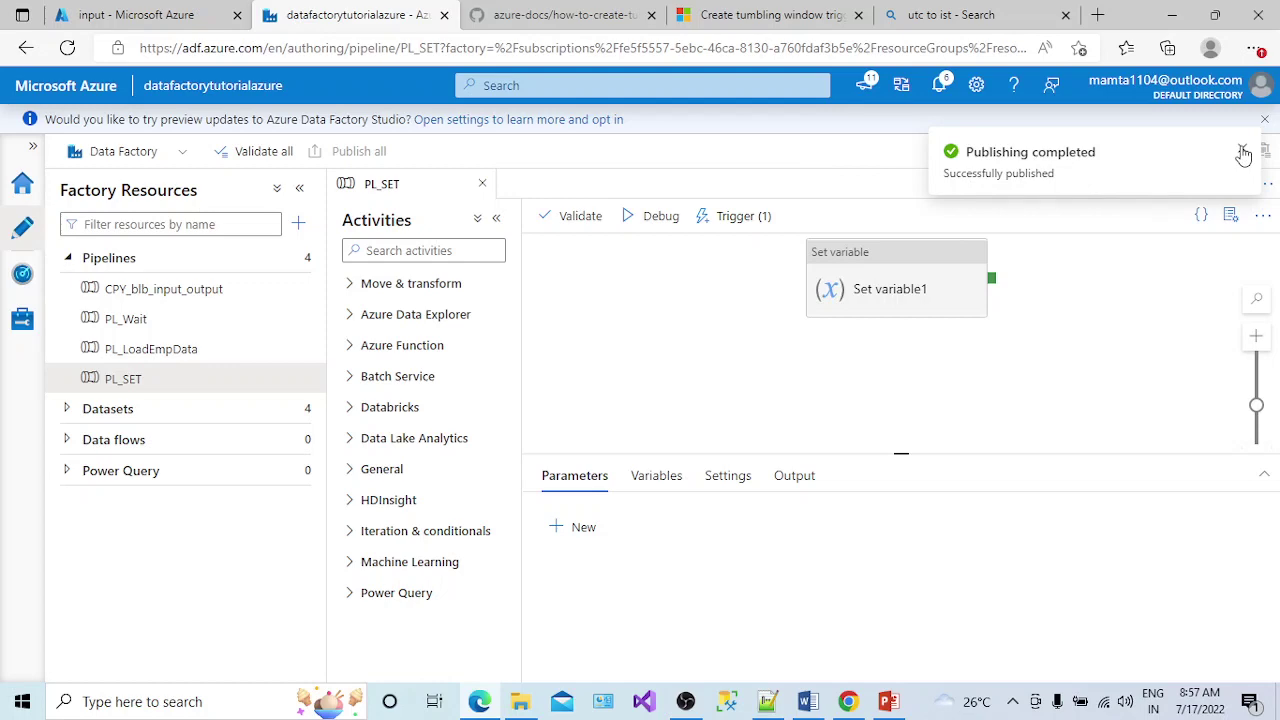
Dismiss the publishing notification, view the published trg_tumbling settings in the triggers list, and close them without changes
left_click(1243, 153)
left_click(28, 320)
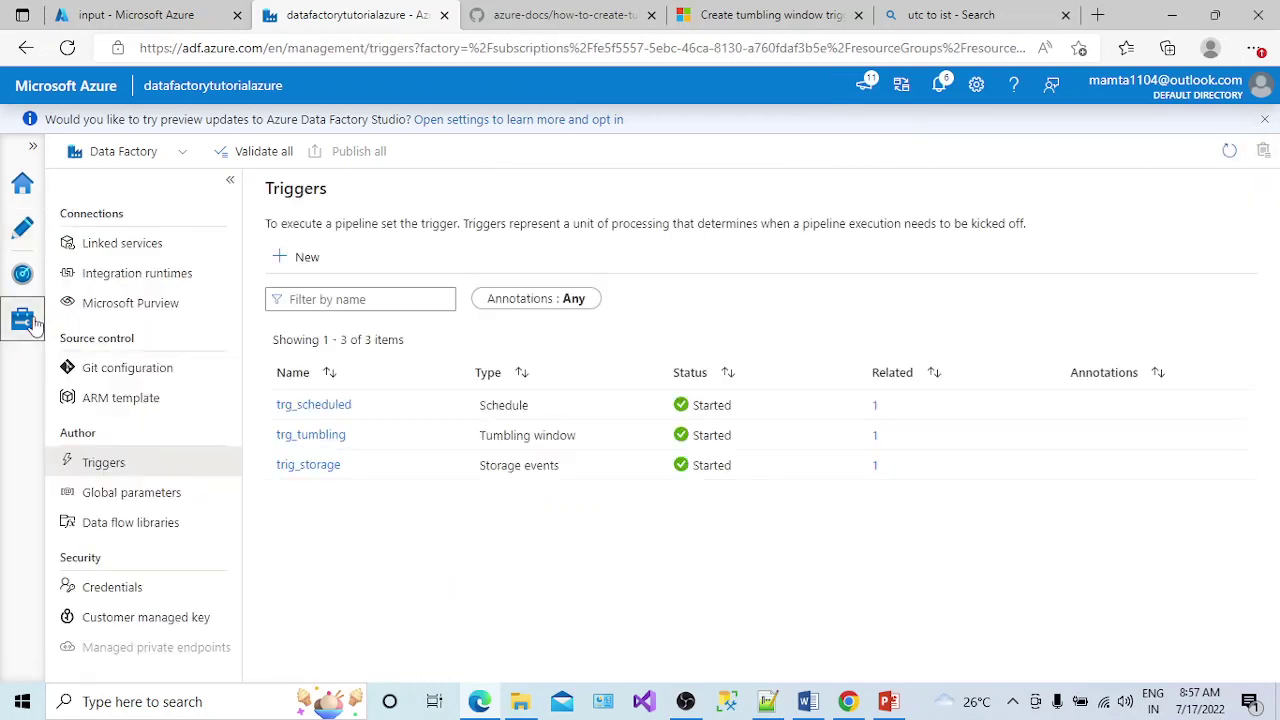
left_click(329, 441)
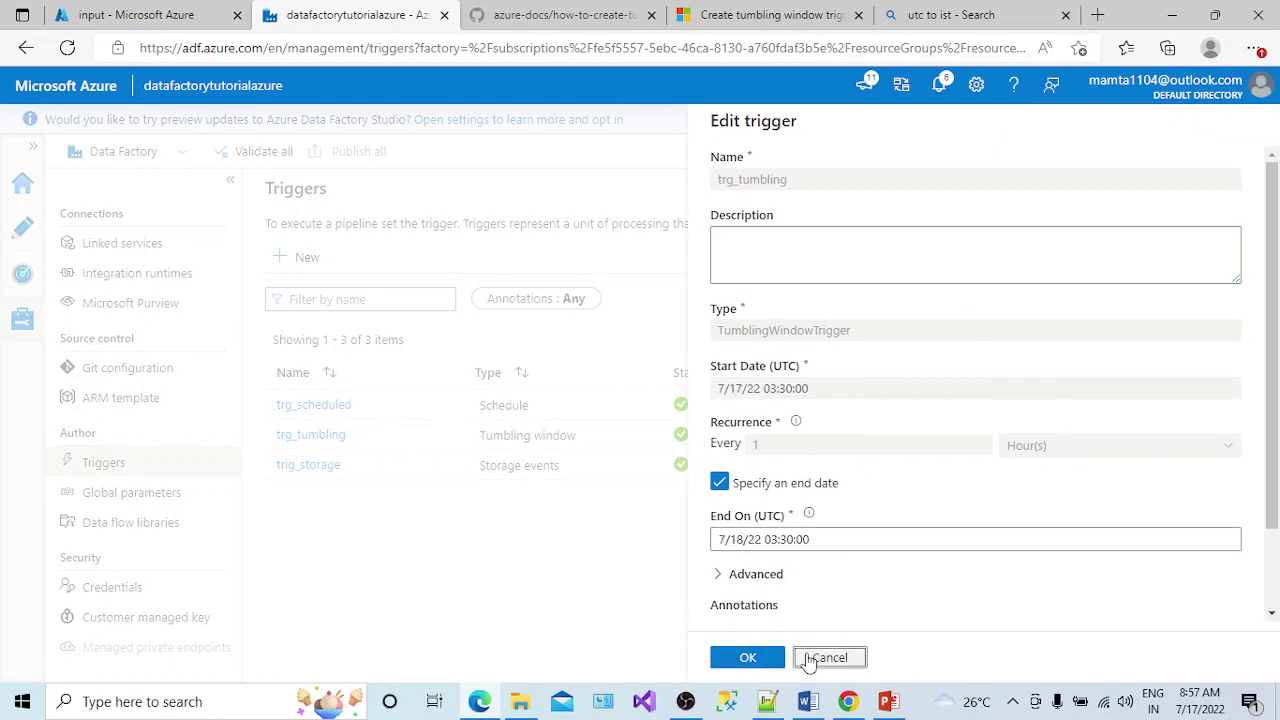
left_click(827, 657)
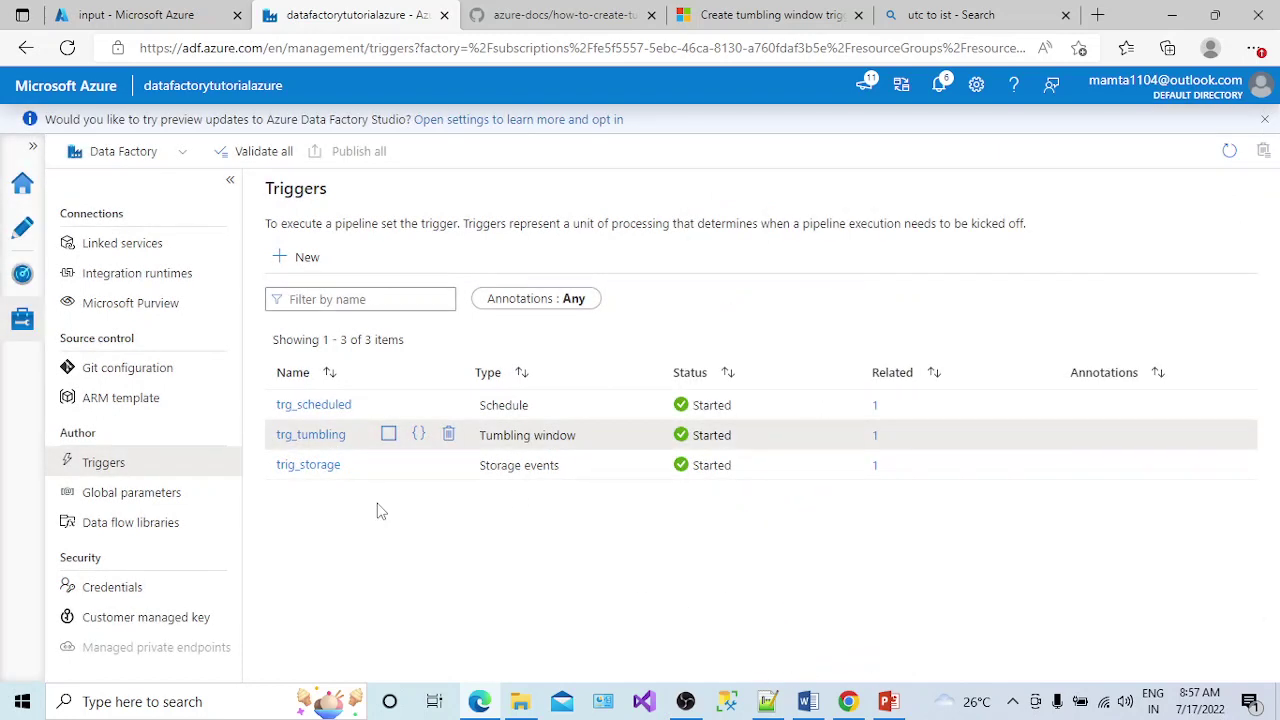
Check which pipeline uses trg_tumbling, and review the trigger's settings down to its status without changing them
left_click(878, 440)
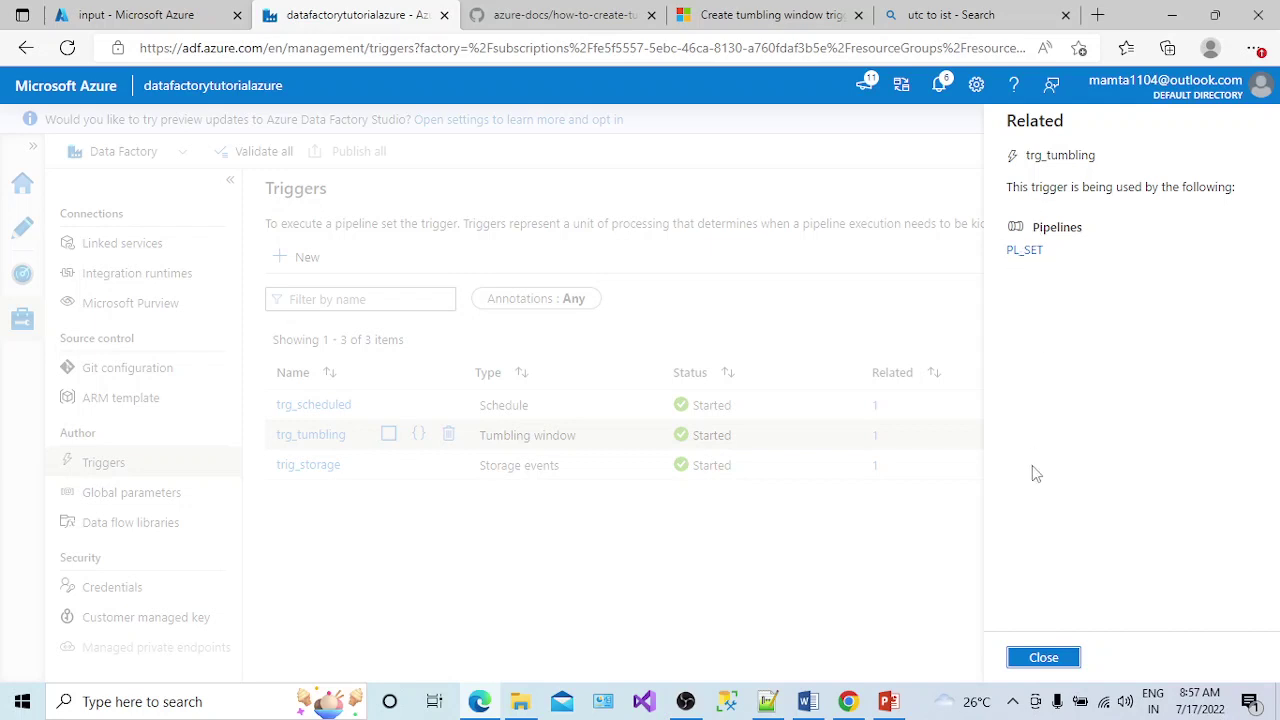
left_click(1040, 655)
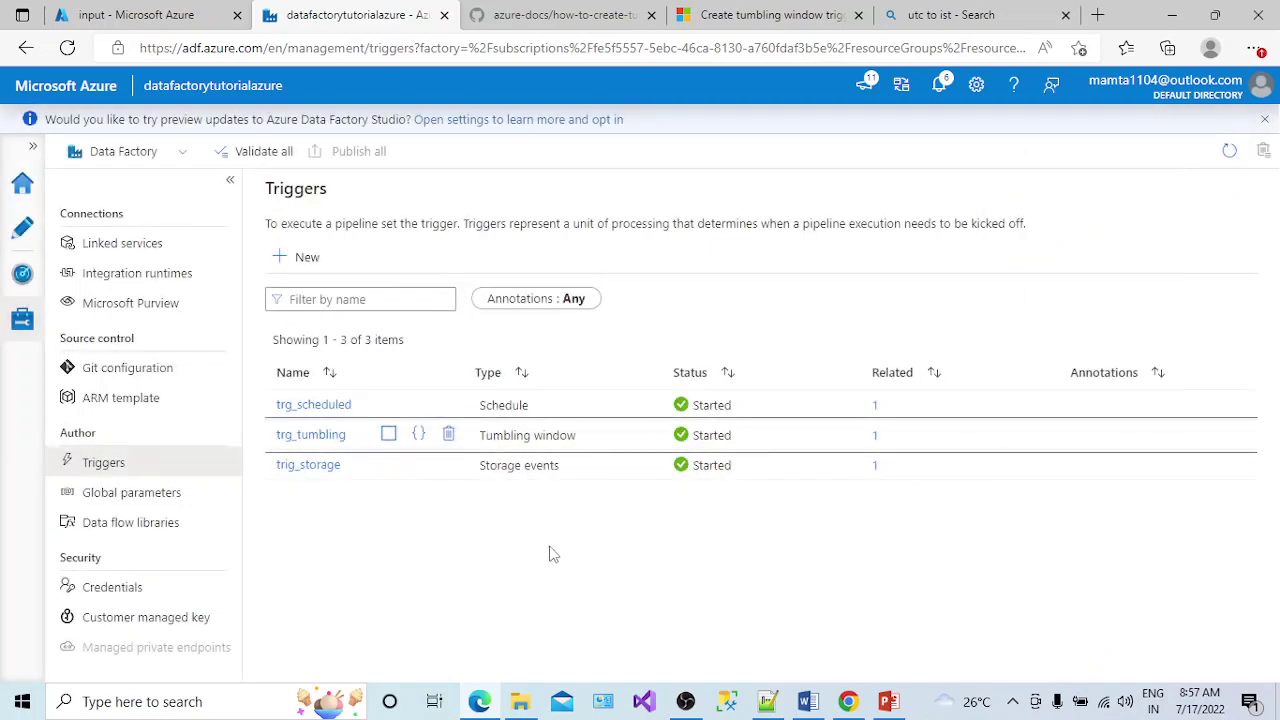
left_click(328, 436)
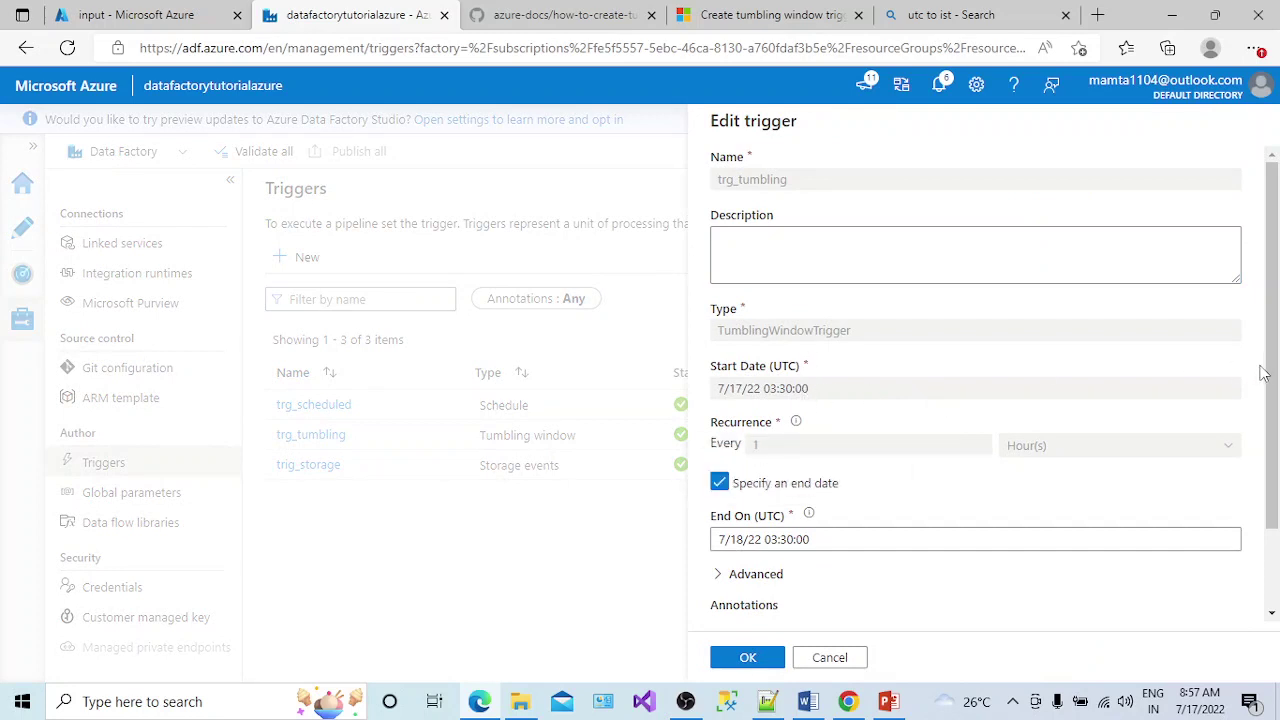
scroll(1263, 372, "down", 2)
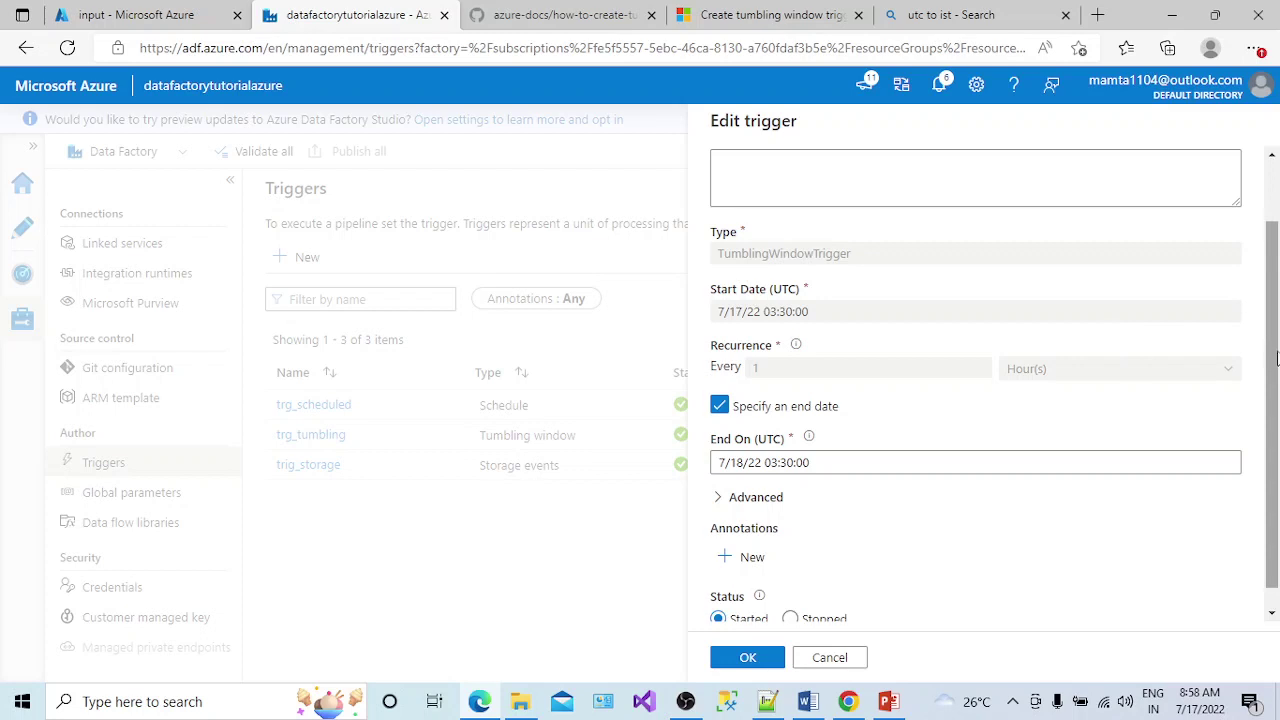
scroll(1276, 390, "down", 1)
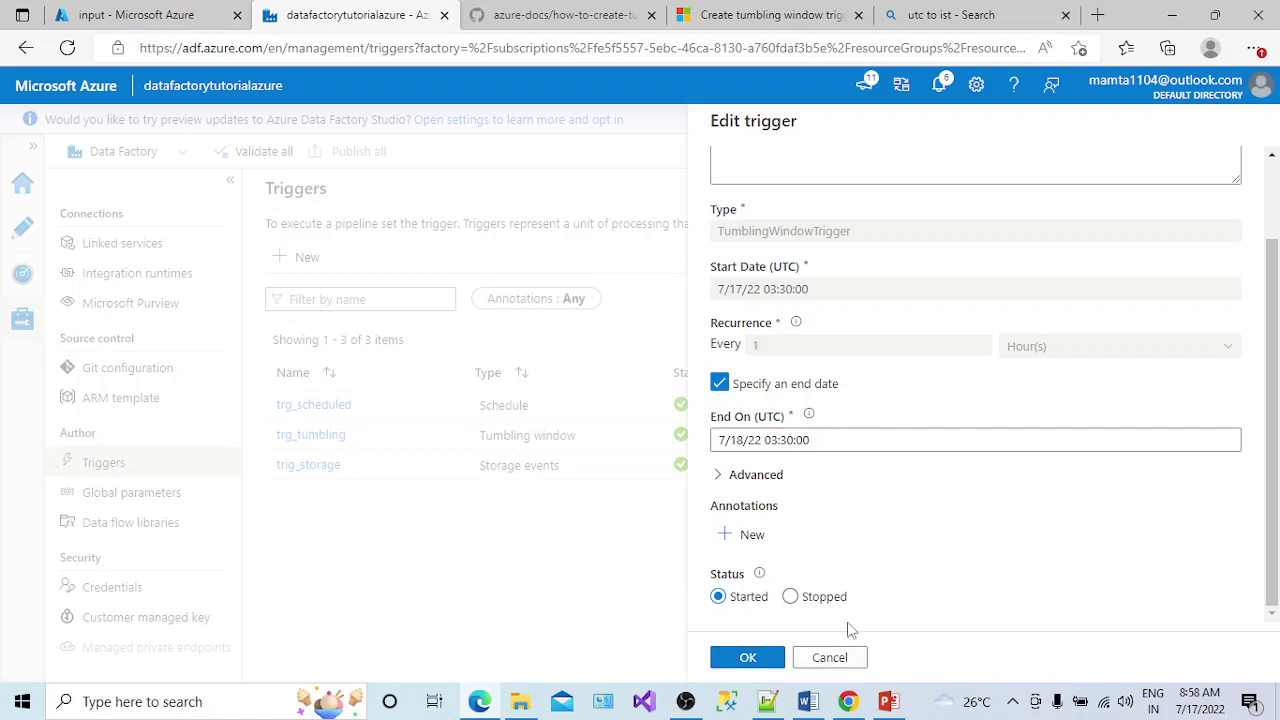
left_click(818, 660)
Switch to Notepad++ to review the notes on fixed-sized tumbling windows and the one-to-one pipeline relationship, and return to the data factory
left_click(767, 701)
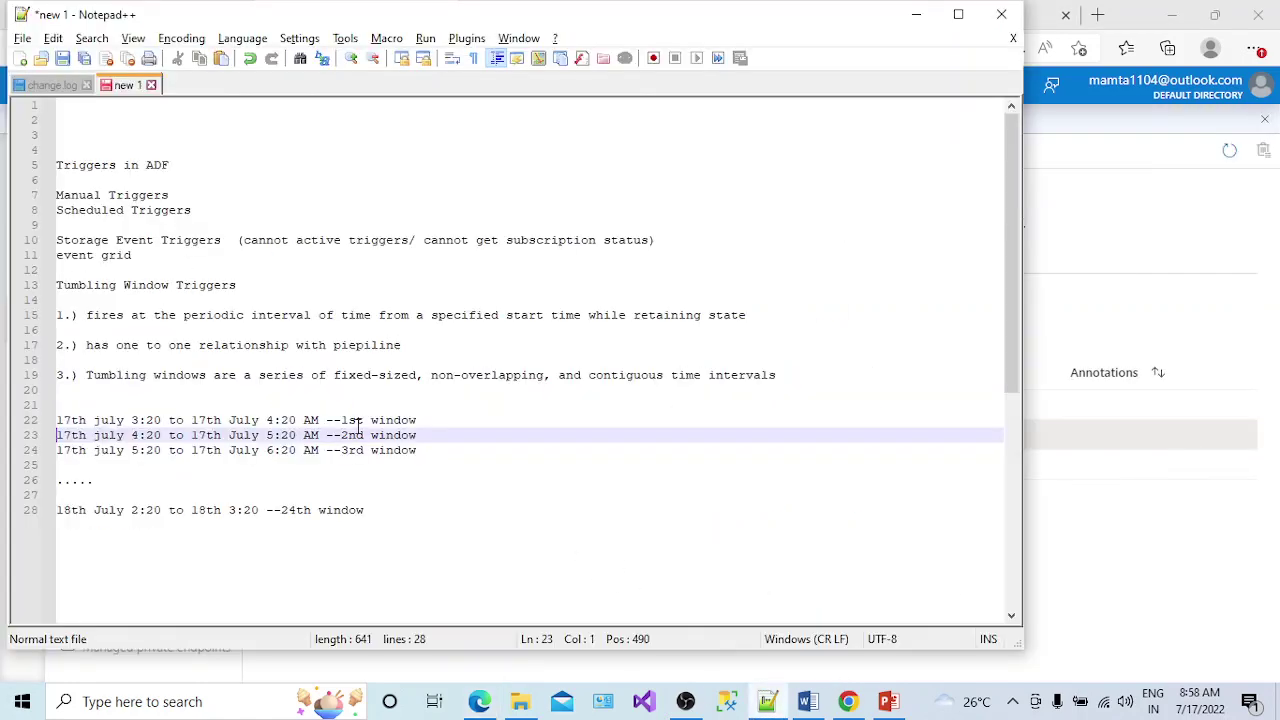
left_click_drag(177, 375, 427, 375)
left_click_drag(206, 345, 390, 345)
key("alt+Tab")
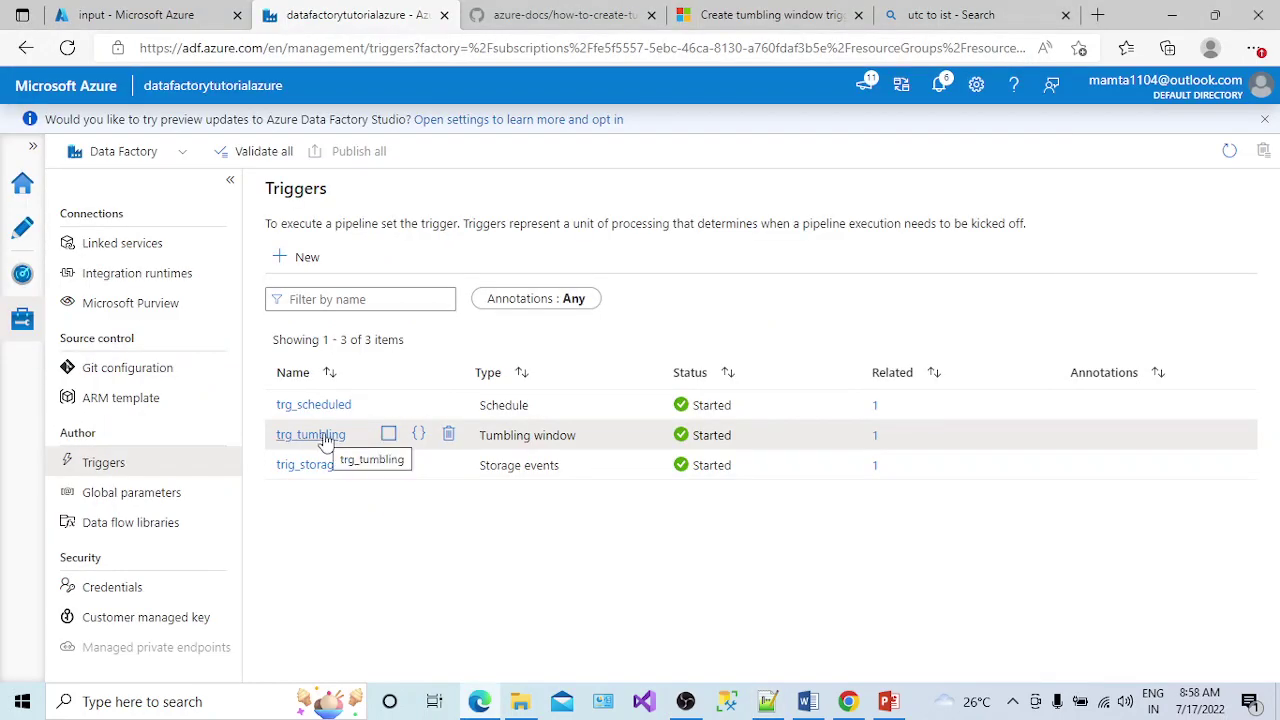
Open the PL_Wait pipeline and examine which existing triggers can be attached to it
left_click(18, 234)
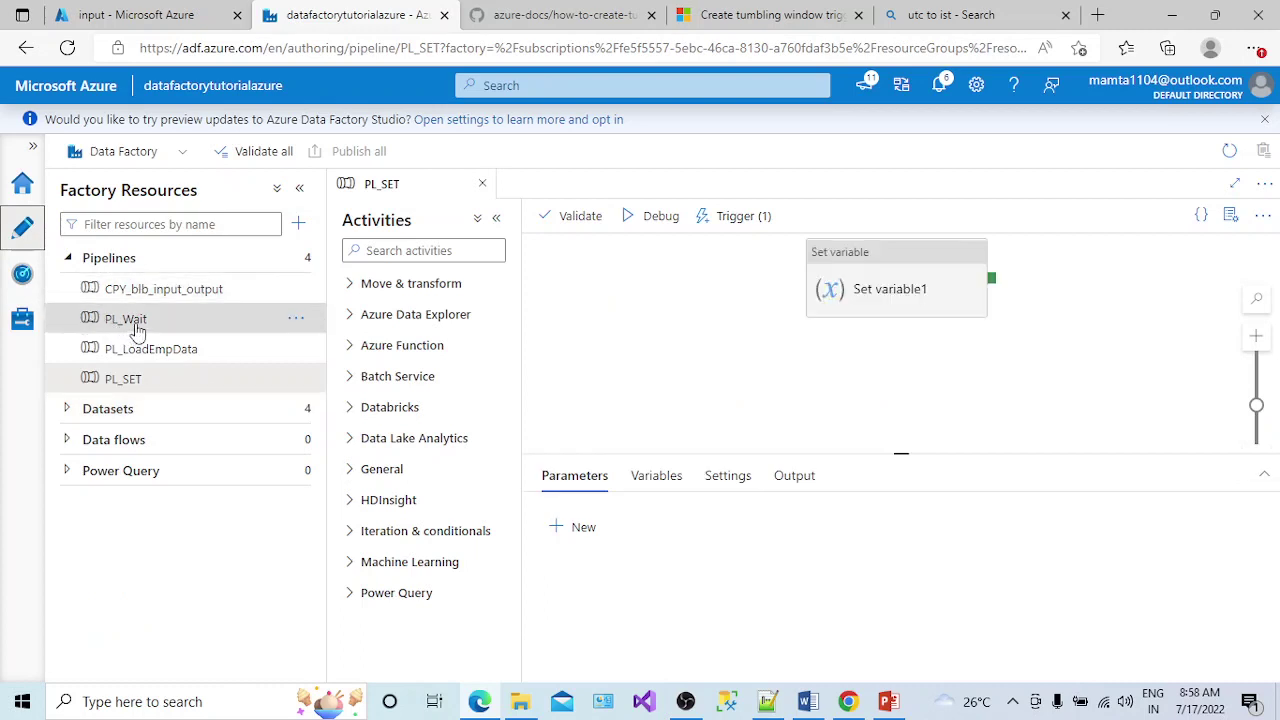
left_click(138, 330)
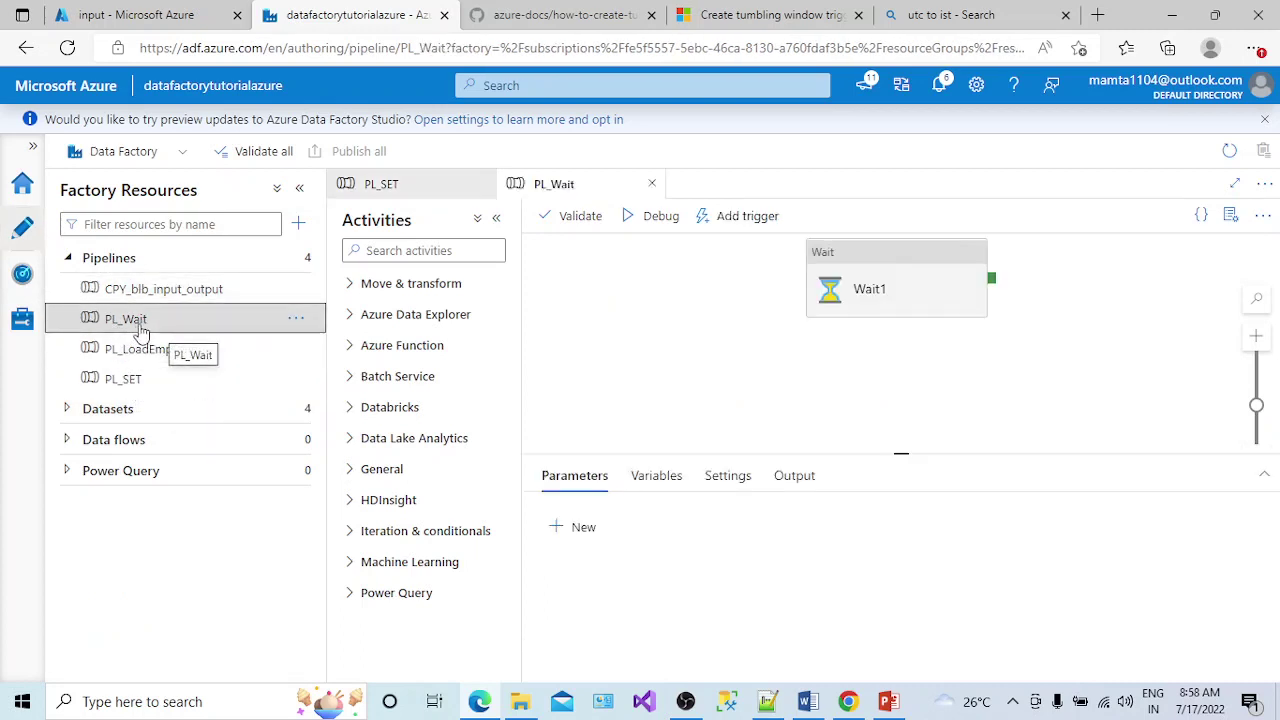
left_click(762, 214)
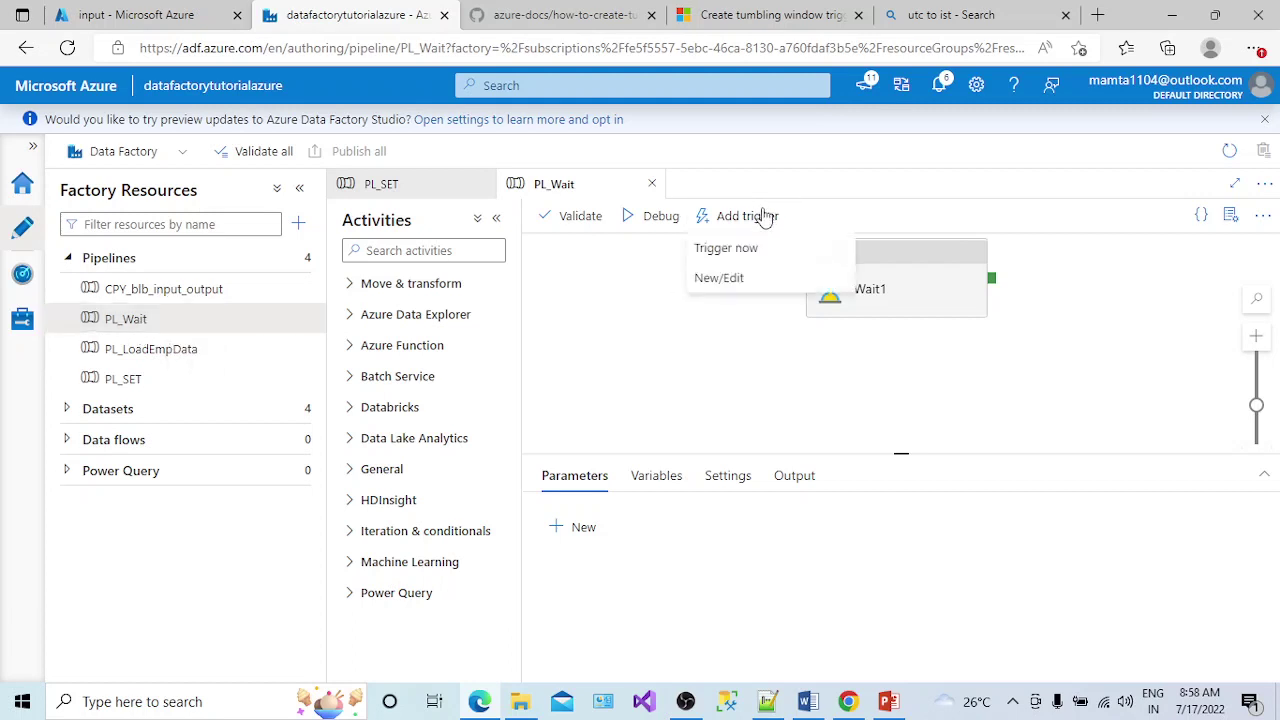
left_click(725, 278)
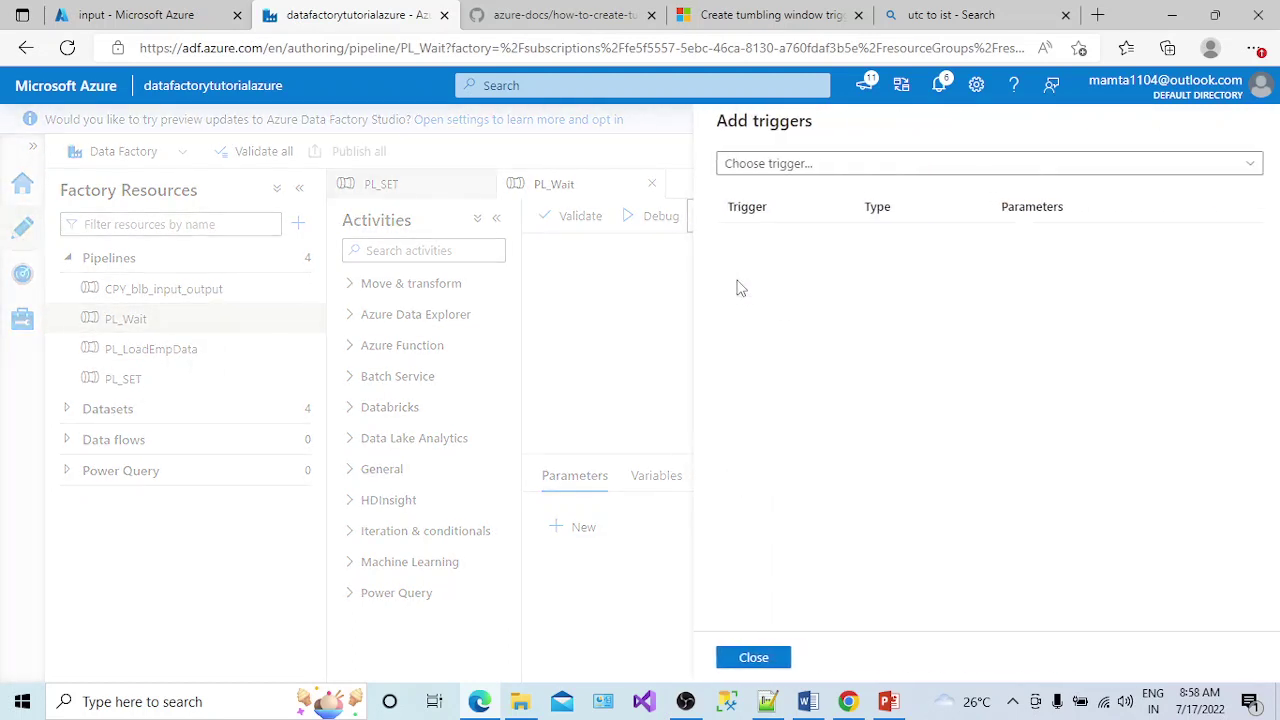
left_click(771, 167)
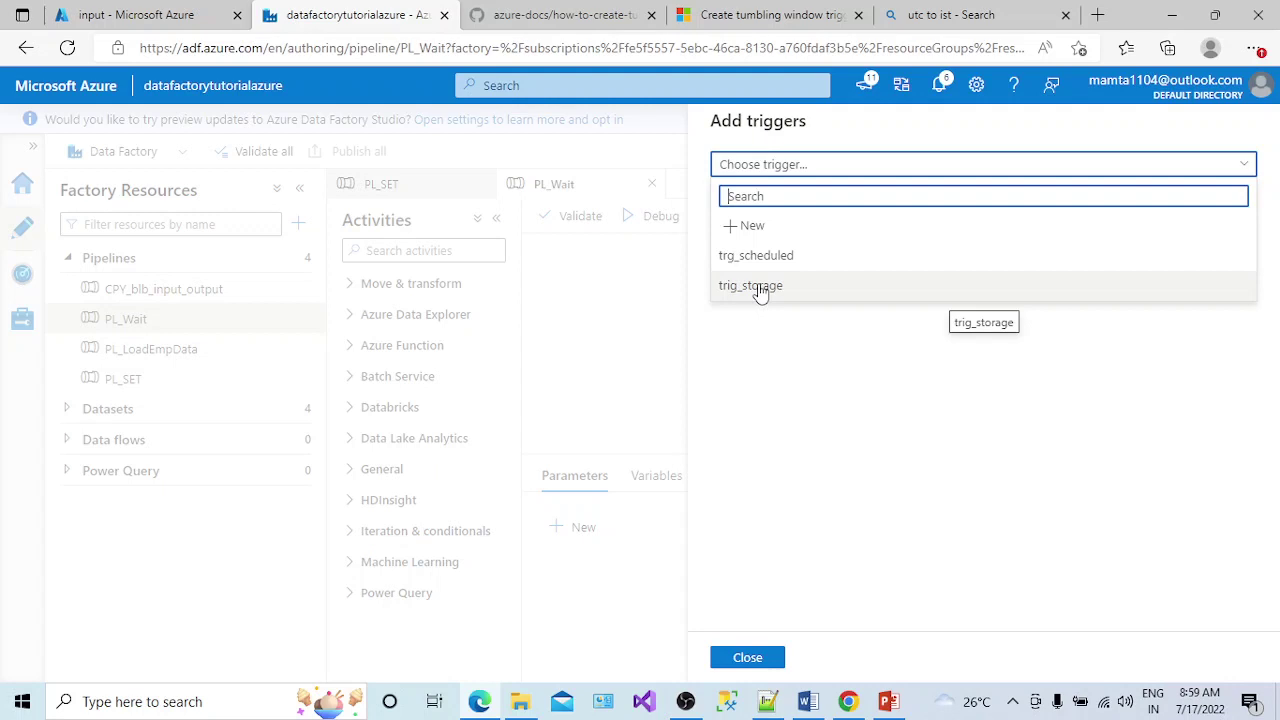
Reread the Notepad++ notes on the one-to-one relationship and non-overlapping intervals, and close PL_Wait's trigger selection without adding one
left_click(767, 701)
left_click(244, 357)
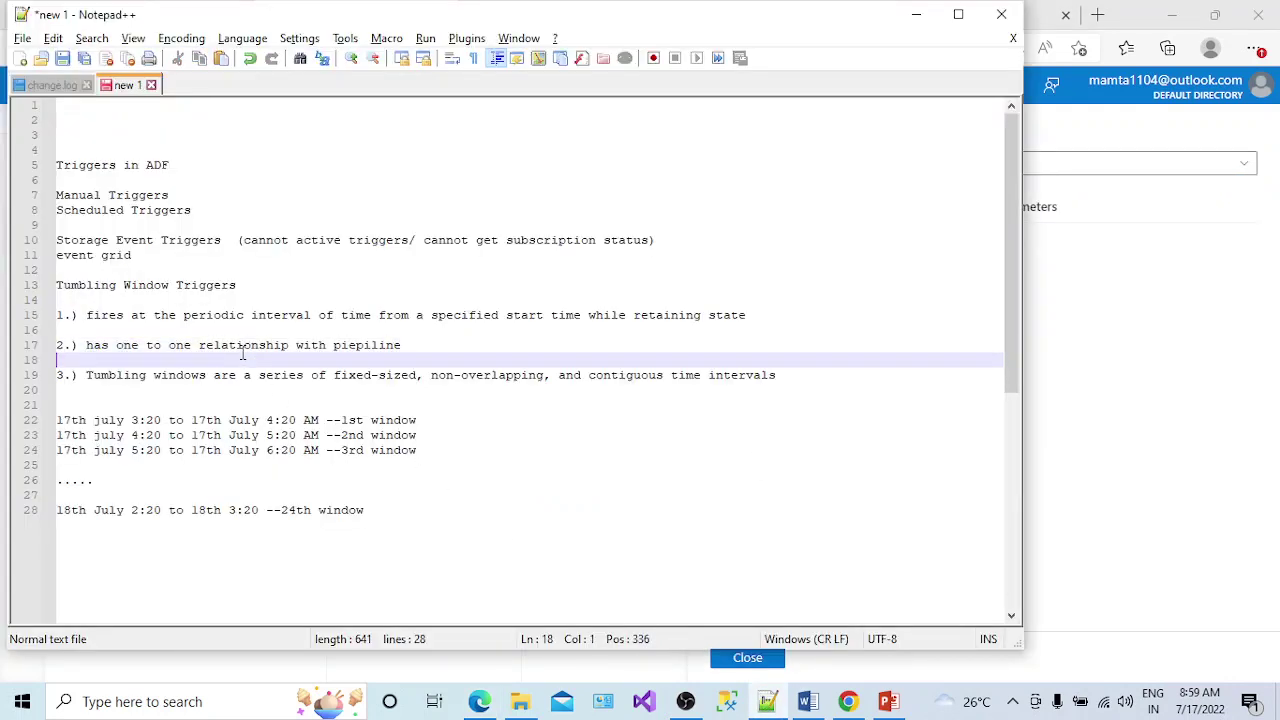
left_click_drag(232, 350, 372, 347)
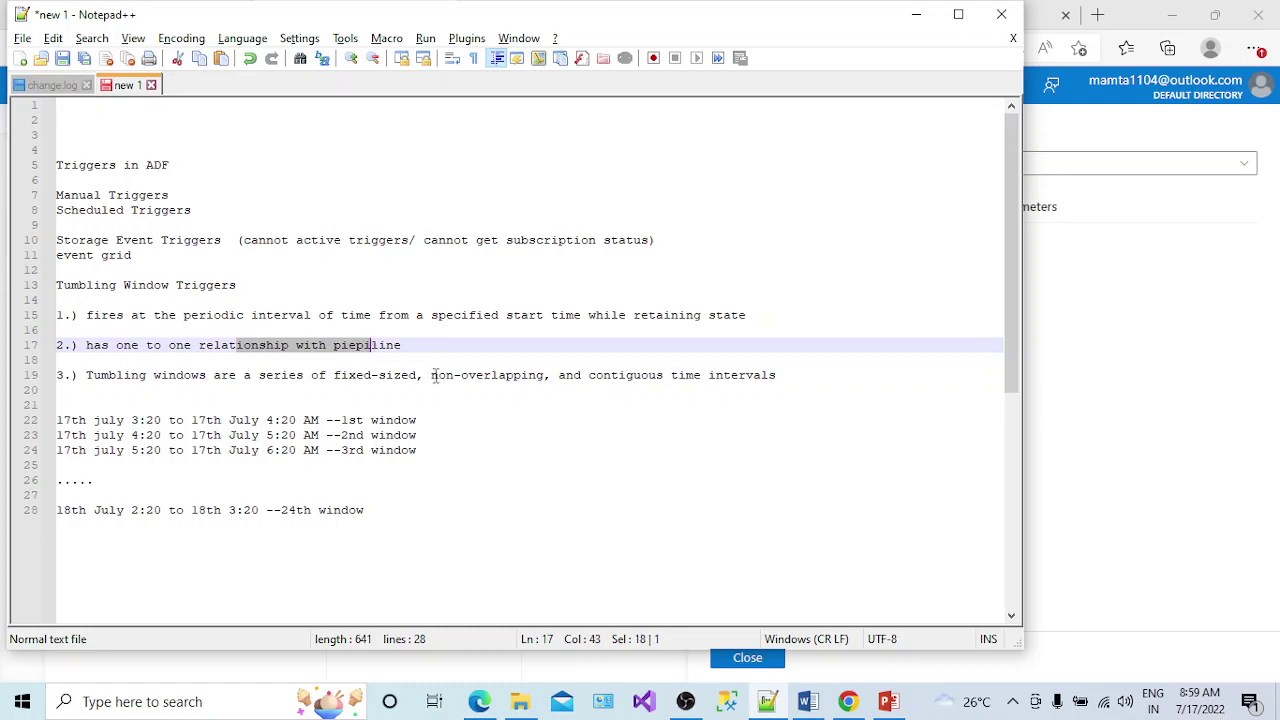
left_click_drag(431, 375, 509, 391)
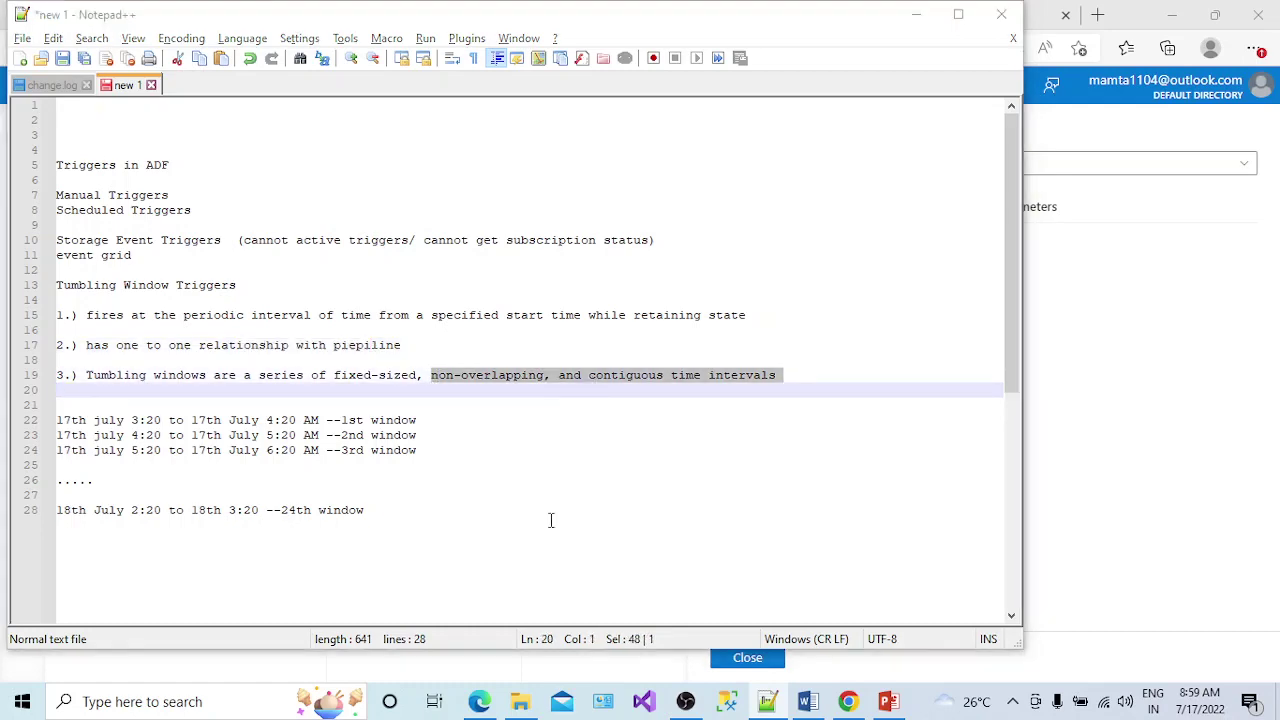
key("alt+Tab")
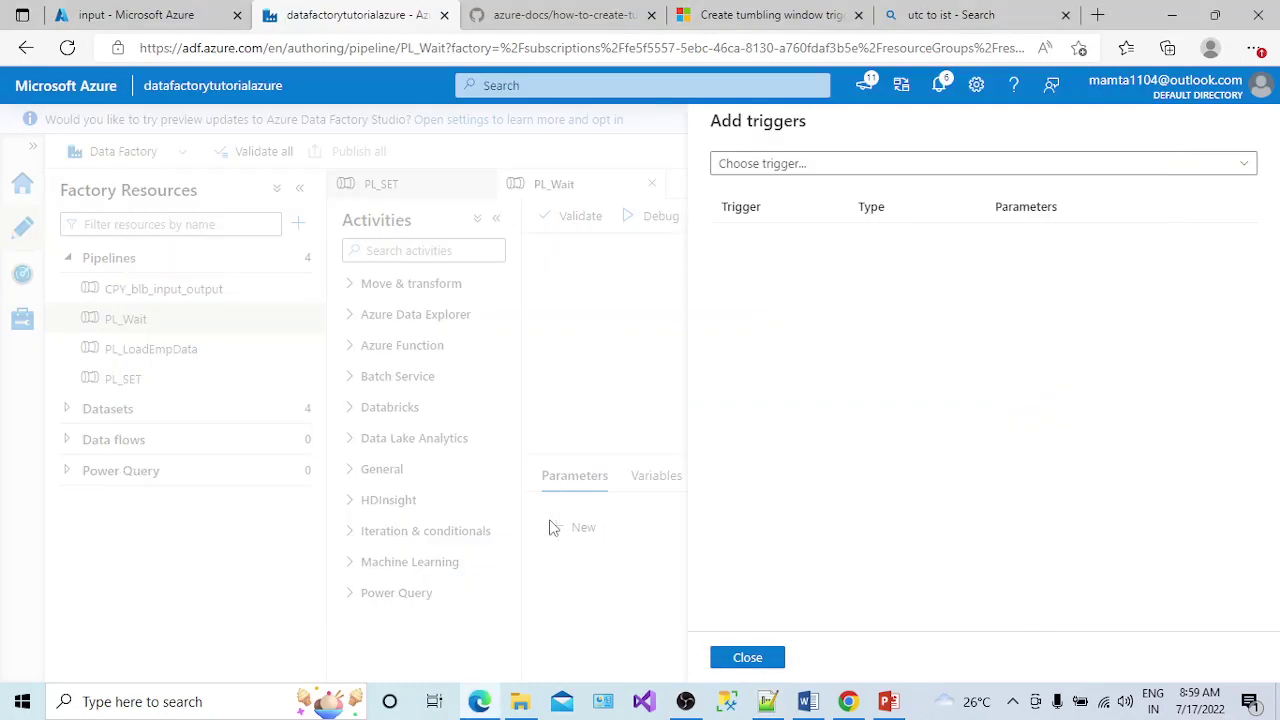
left_click(762, 657)
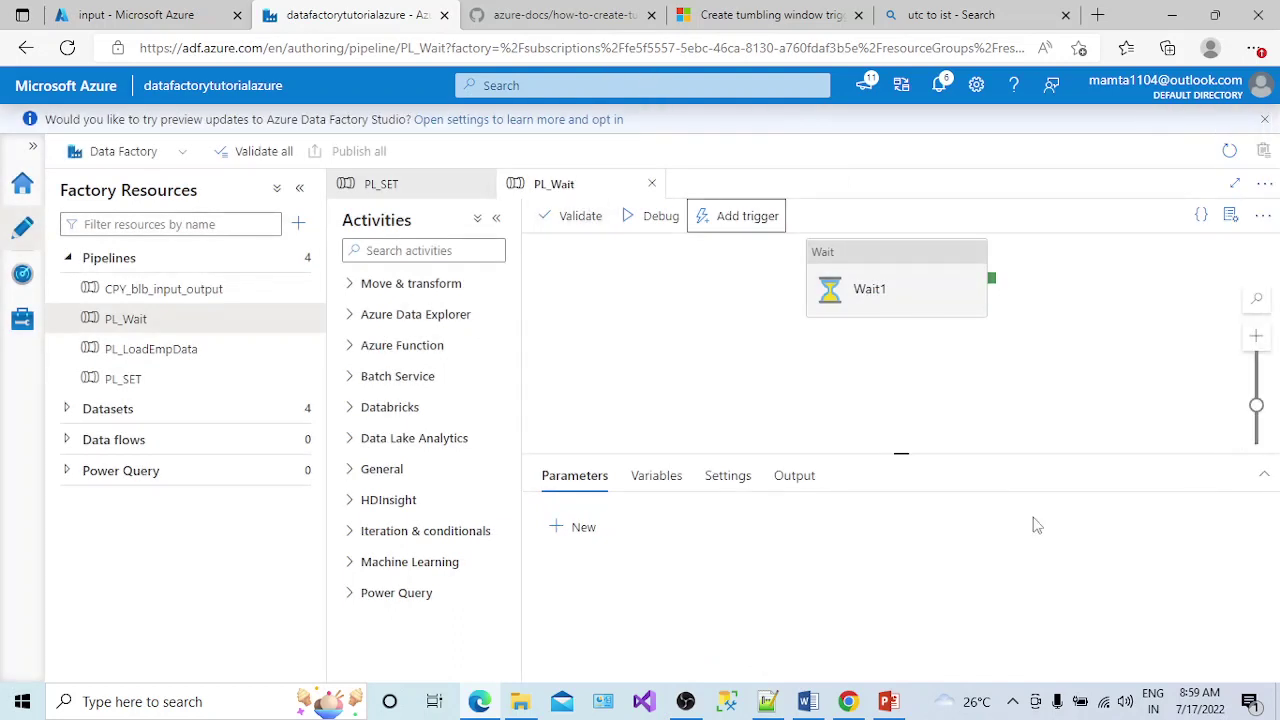
Open the pipeline runs monitor, look through the GitHub article on creating tumbling window triggers, and return to the data factory
left_click(23, 275)
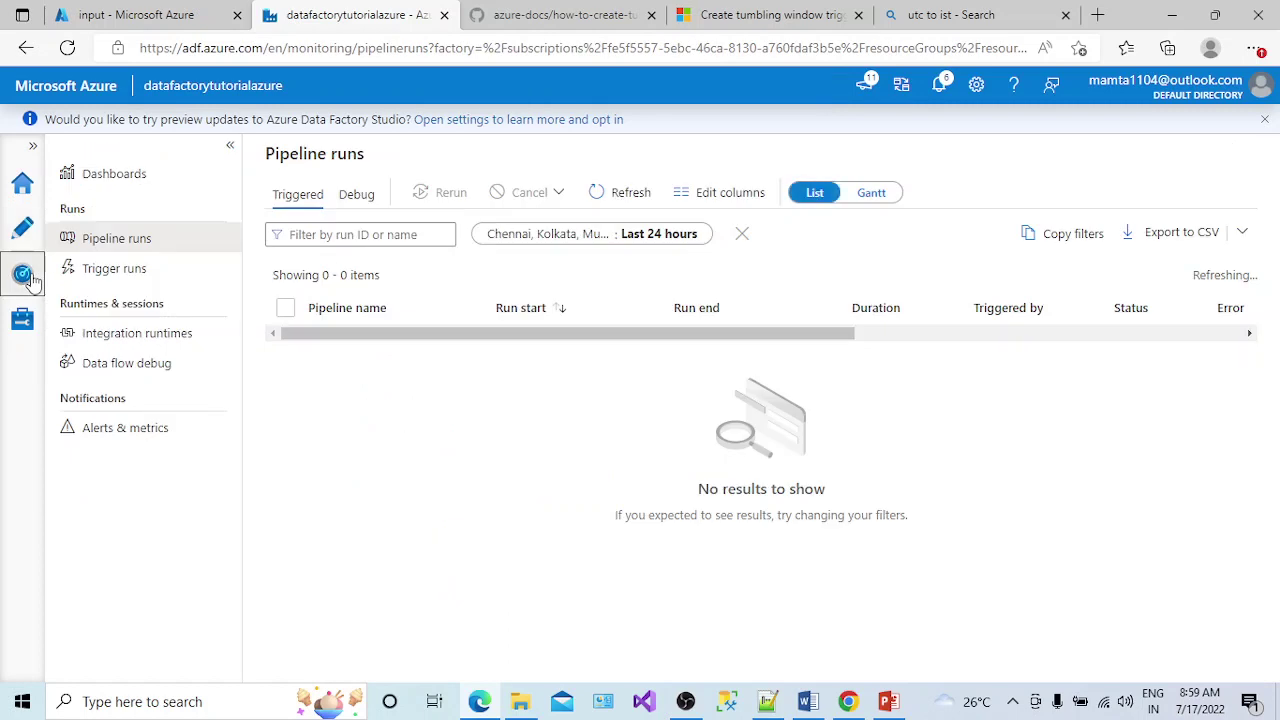
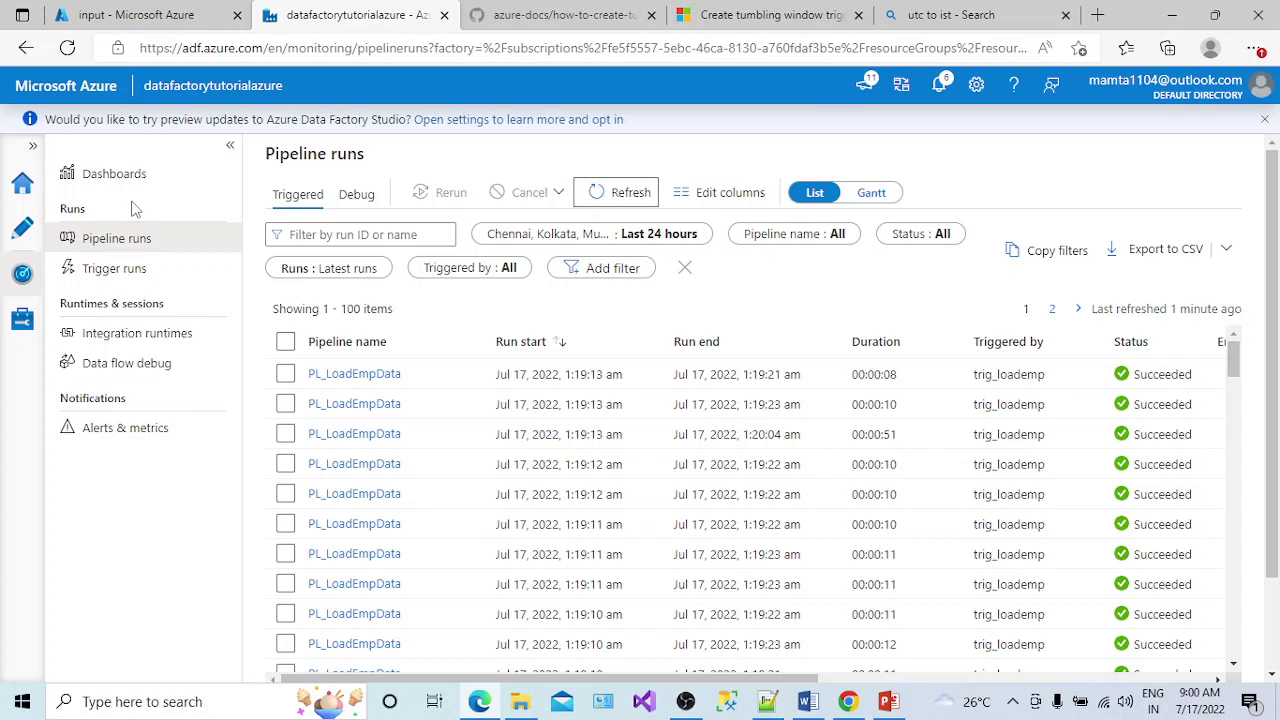
key("ctrl+Tab")
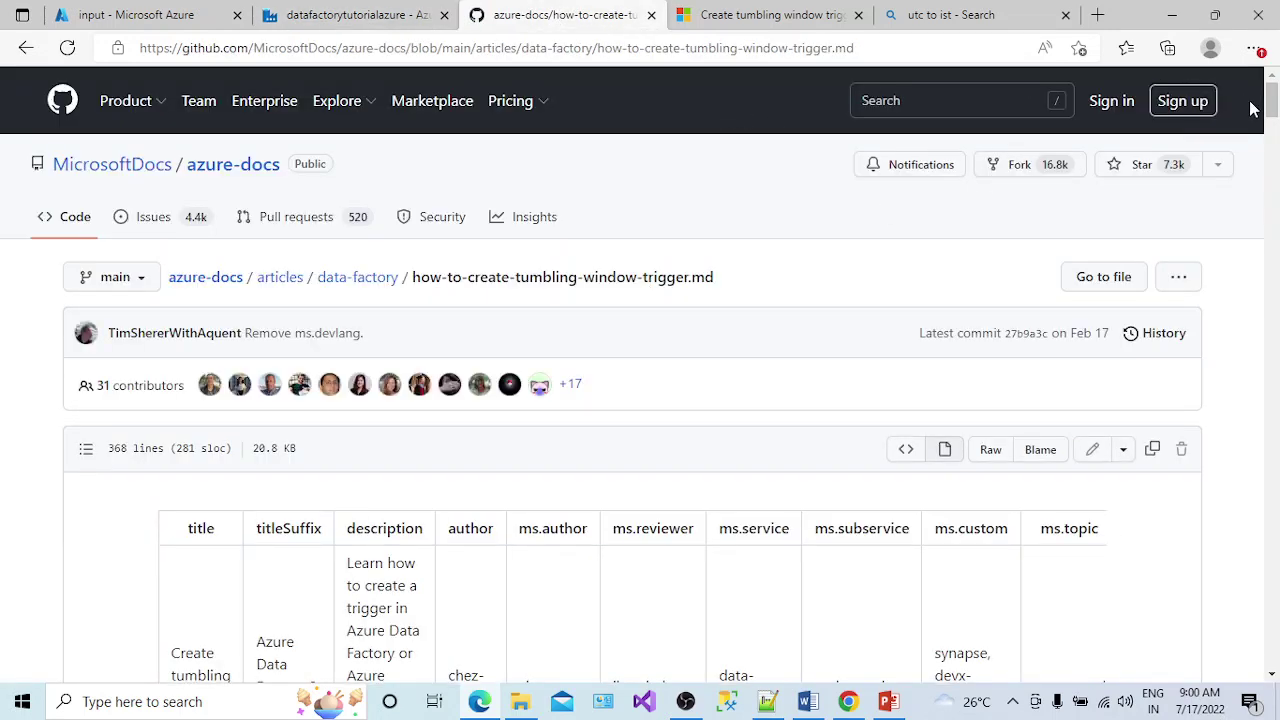
scroll(1250, 108, "down", 10)
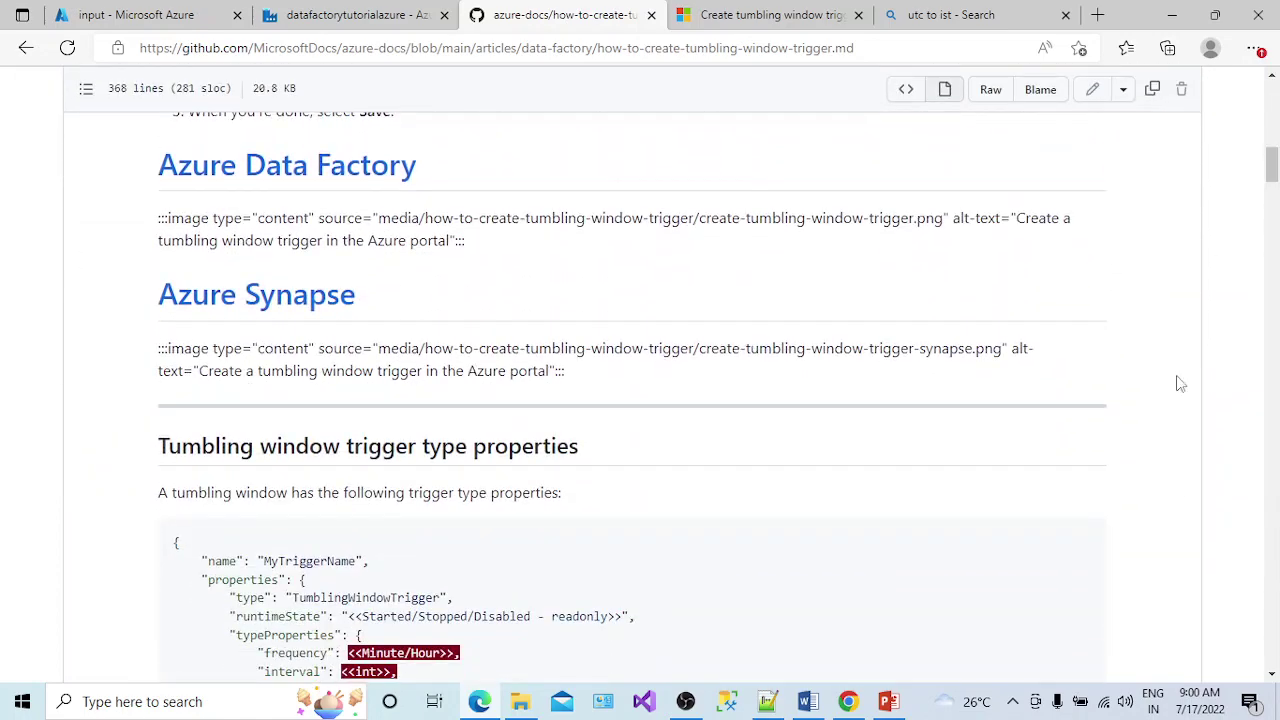
left_click(330, 15)
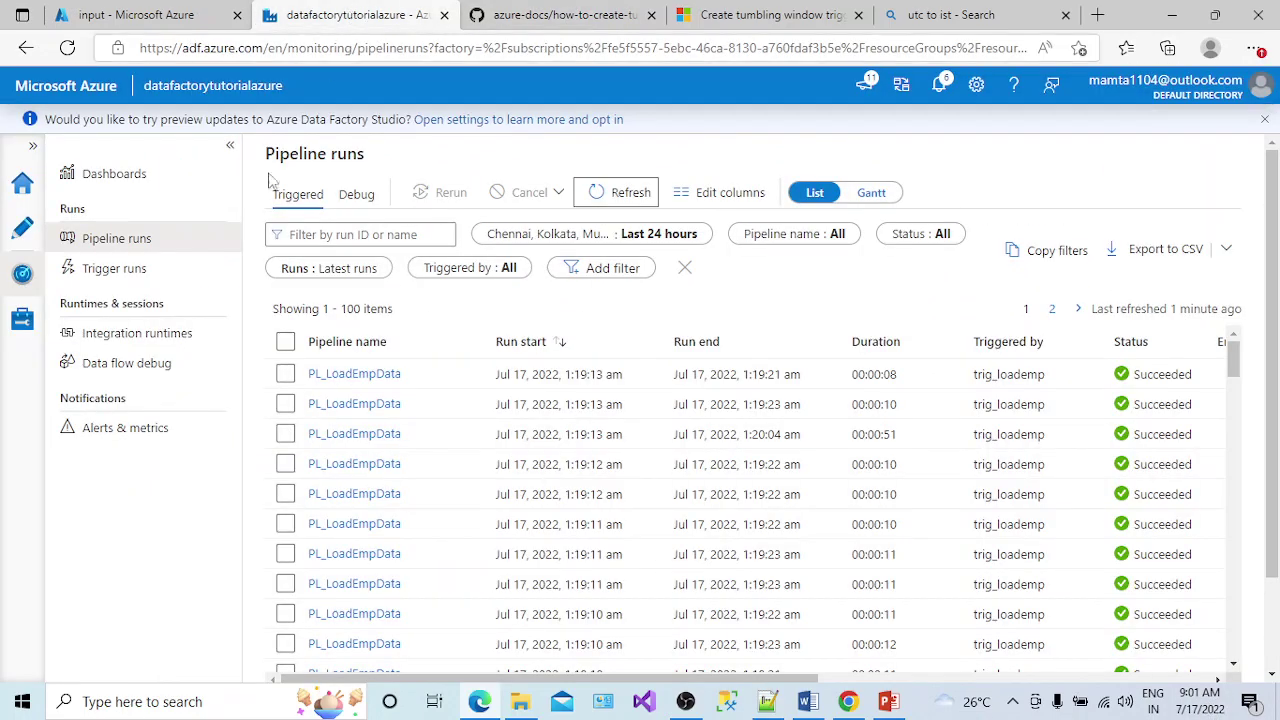
Refresh the list of triggered pipeline runs to look for a run started by trg_tumbling
left_click(22, 273)
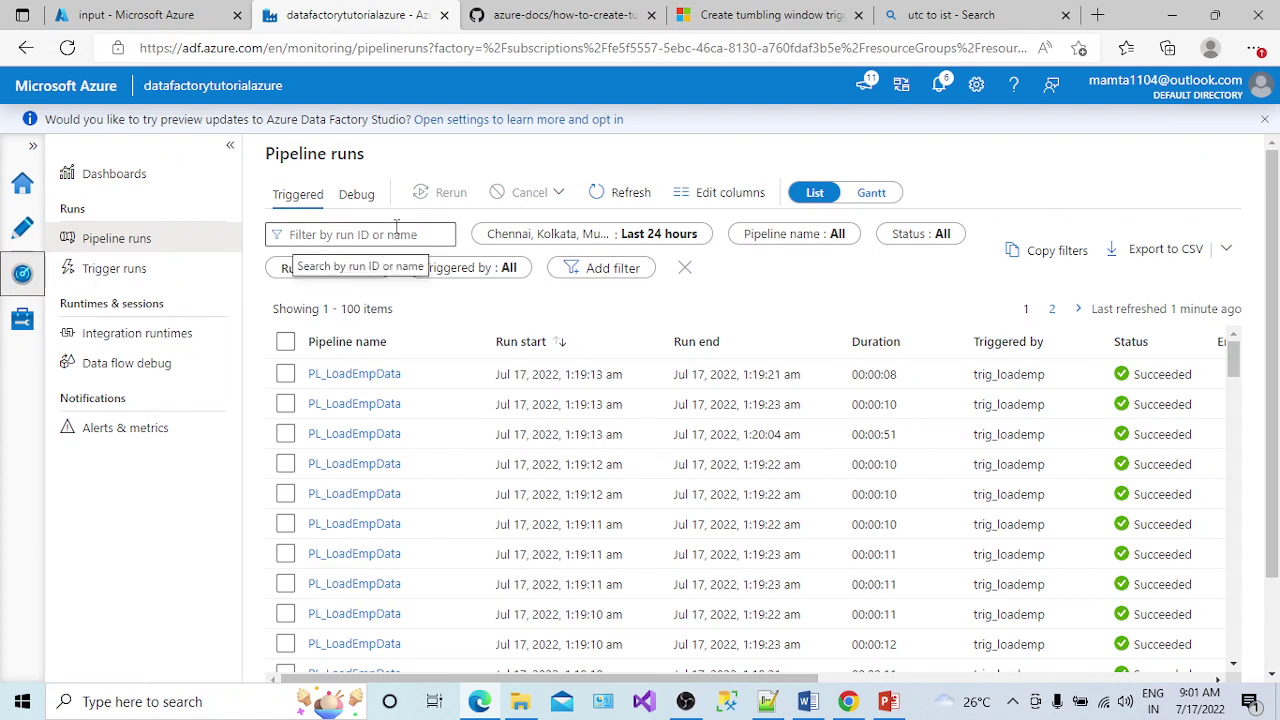
left_click(622, 200)
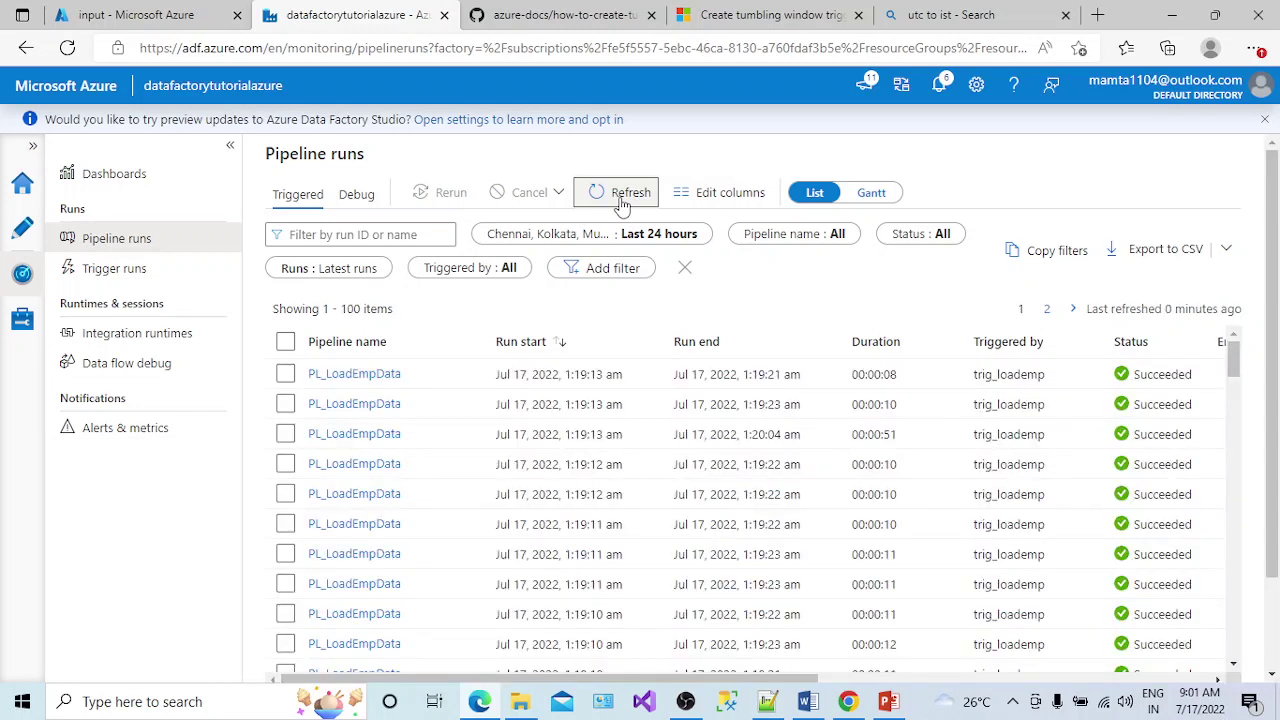
left_click(622, 200)
left_click(620, 199)
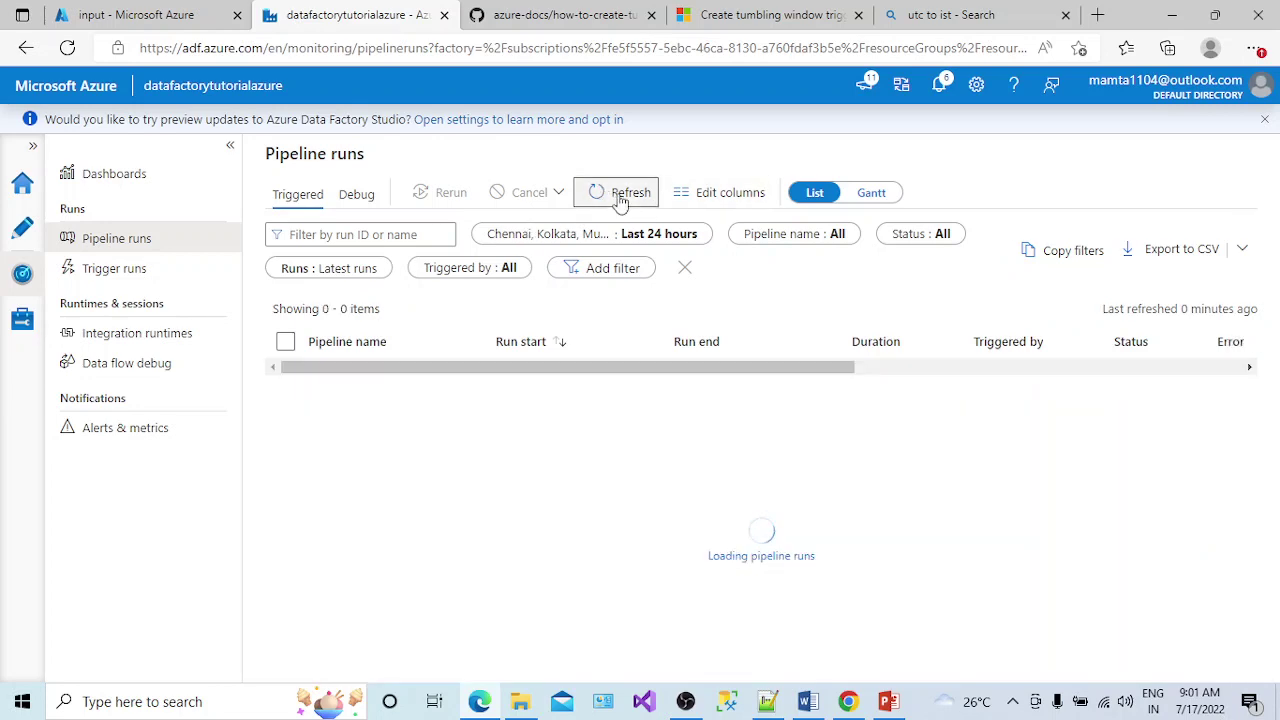
Refresh the UTC to IST conversion page to check the current UTC time, and return to the pipeline runs
left_click(762, 18)
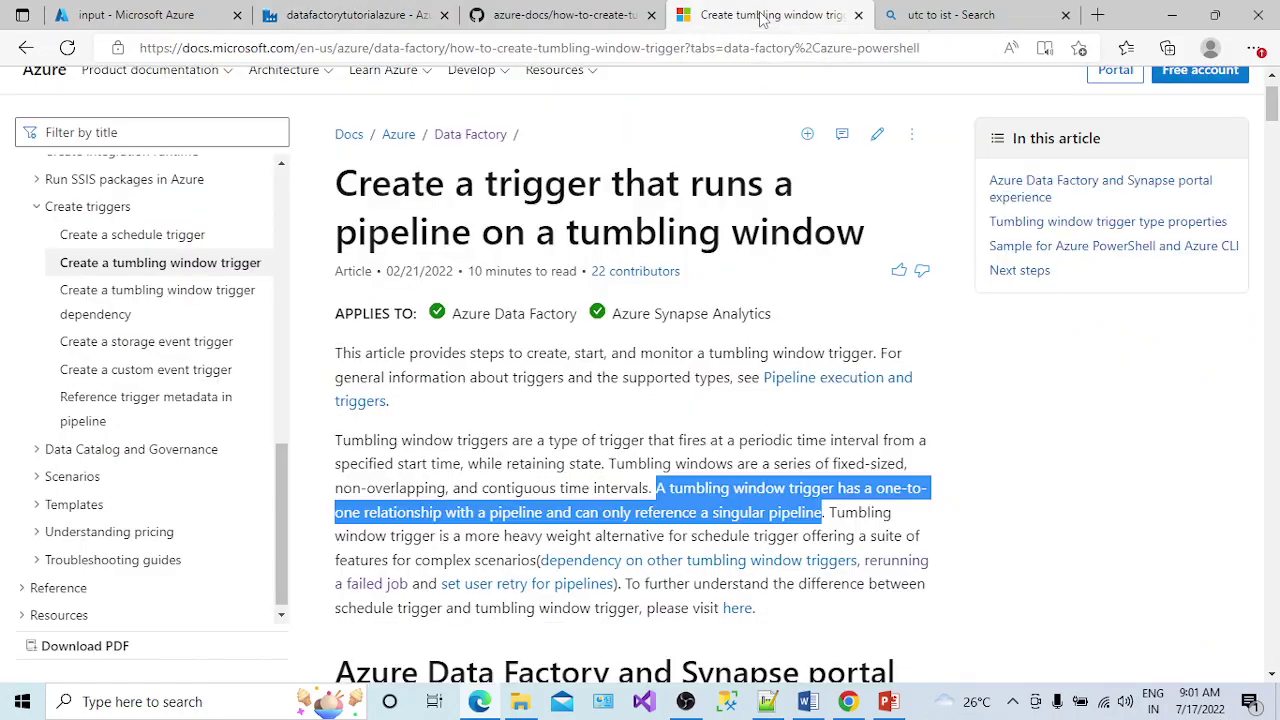
left_click(902, 28)
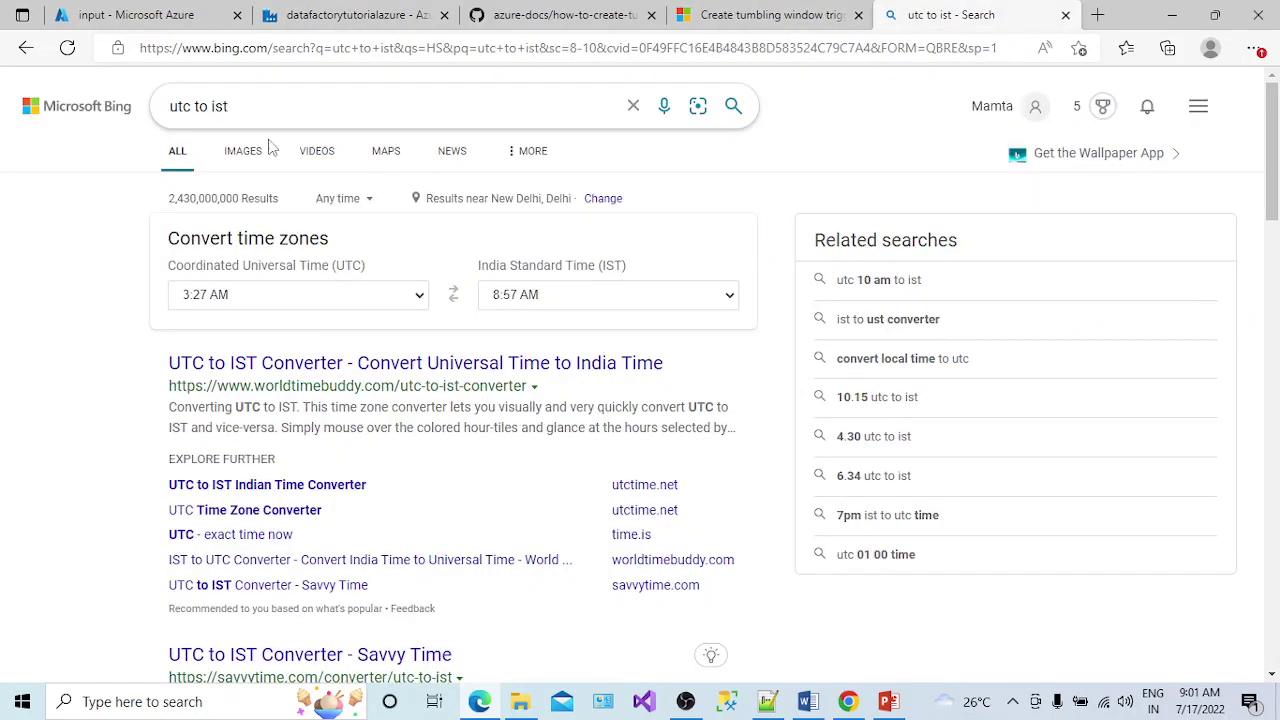
left_click(68, 50)
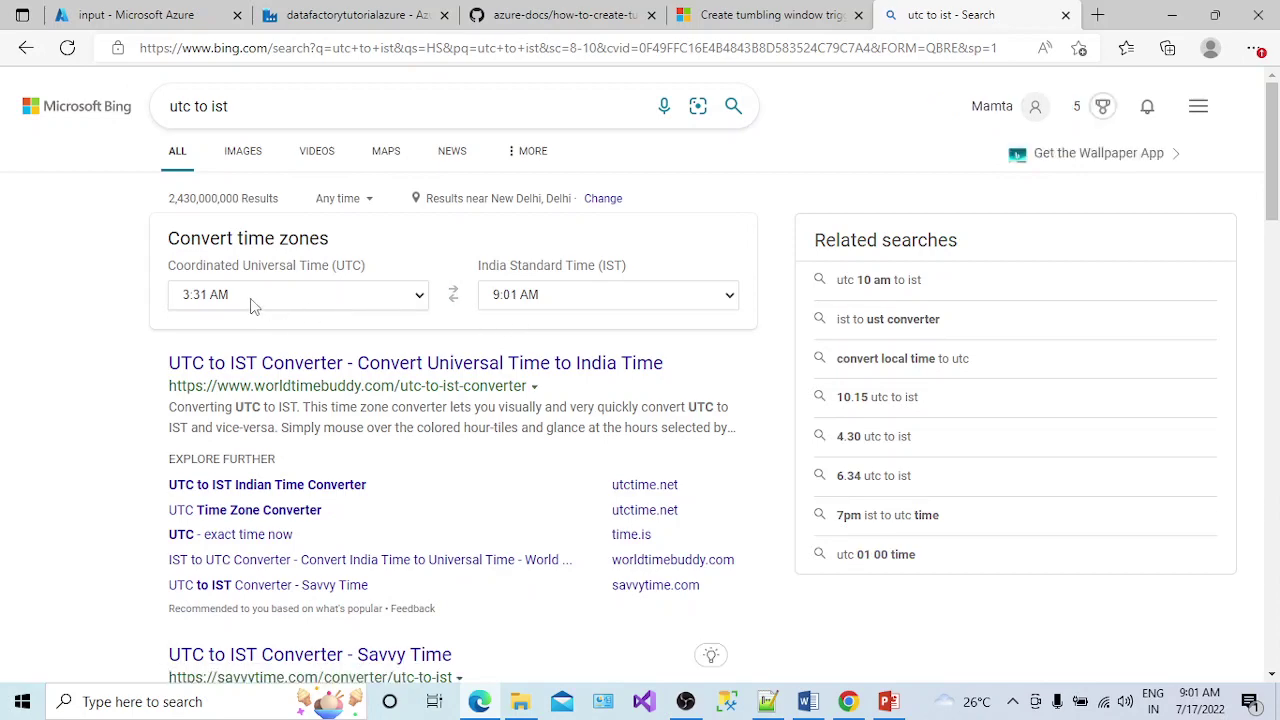
left_click(133, 15)
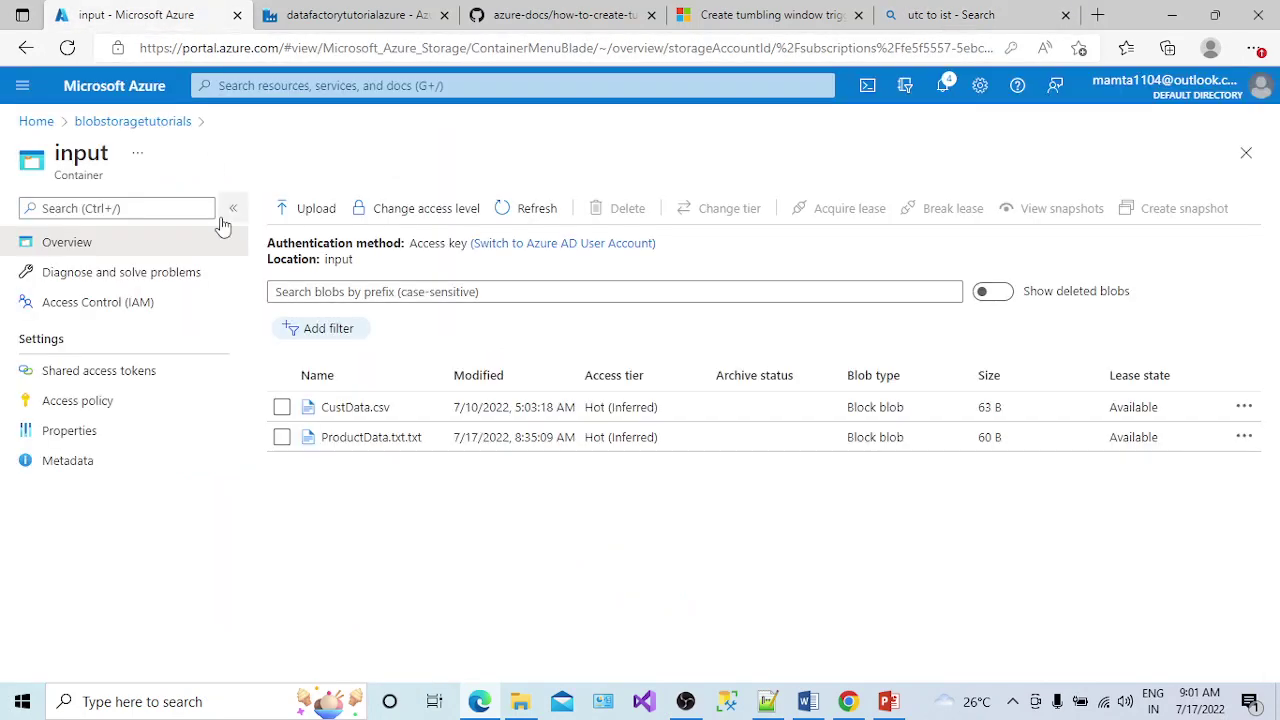
left_click(350, 15)
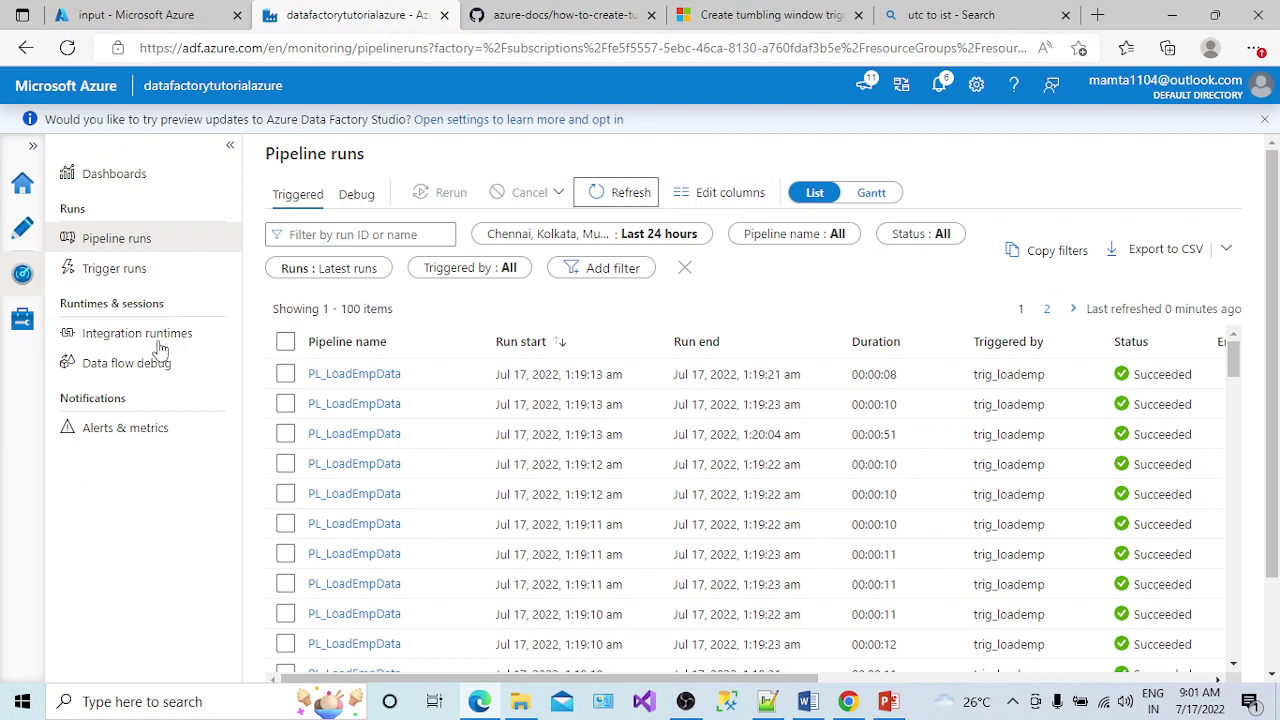
Recheck the start date, recurrence, end date and status of trg_tumbling, close it without changes, and return to run monitoring
left_click(22, 320)
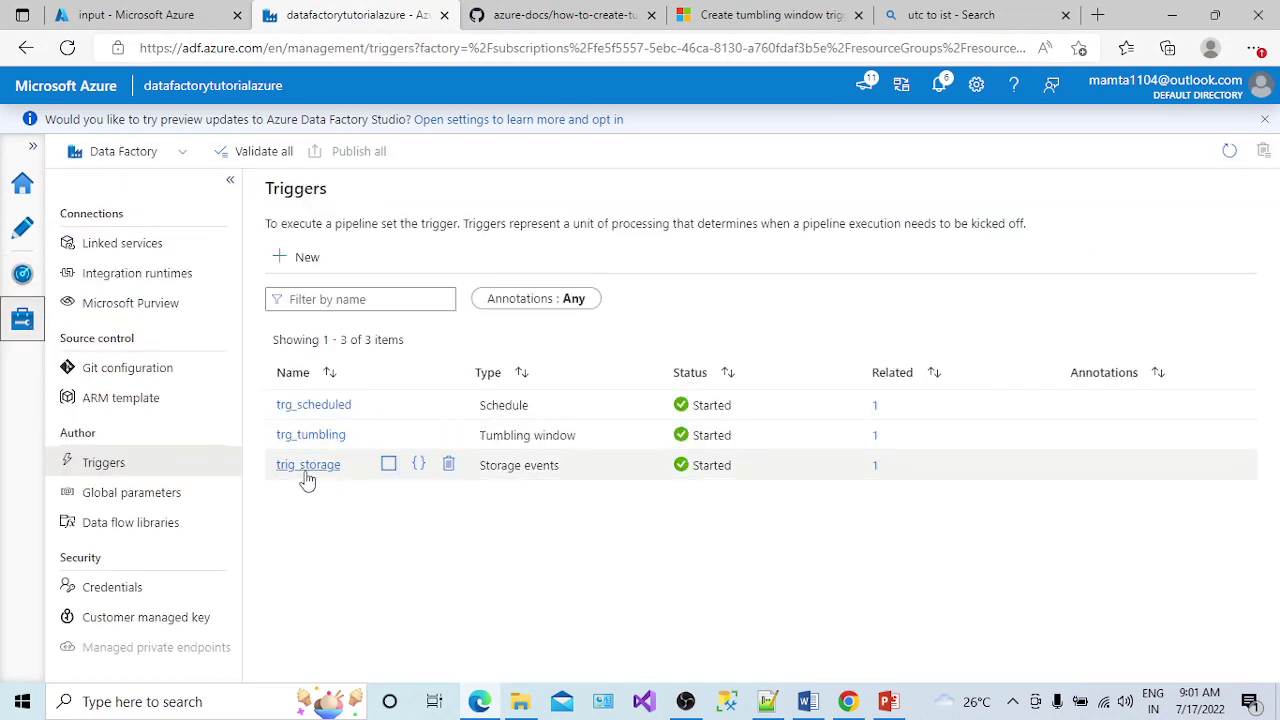
left_click(310, 435)
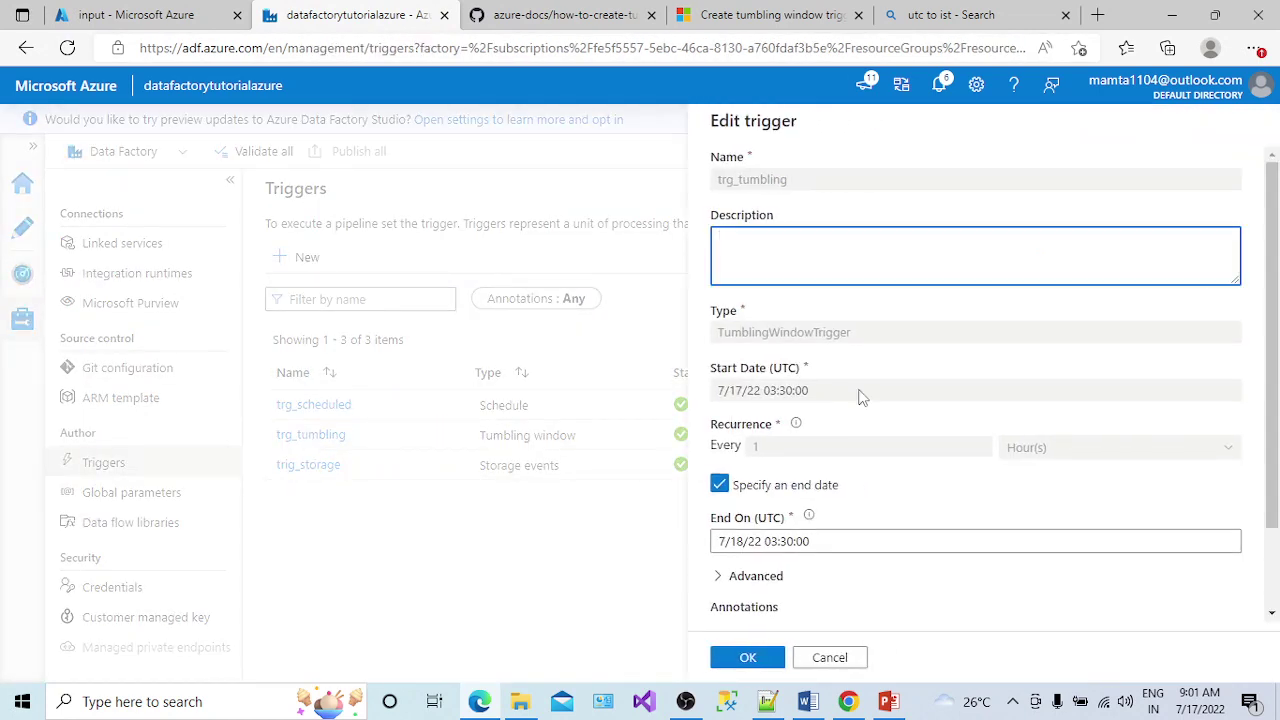
left_click(1275, 388)
left_click_drag(1275, 388, 1277, 517)
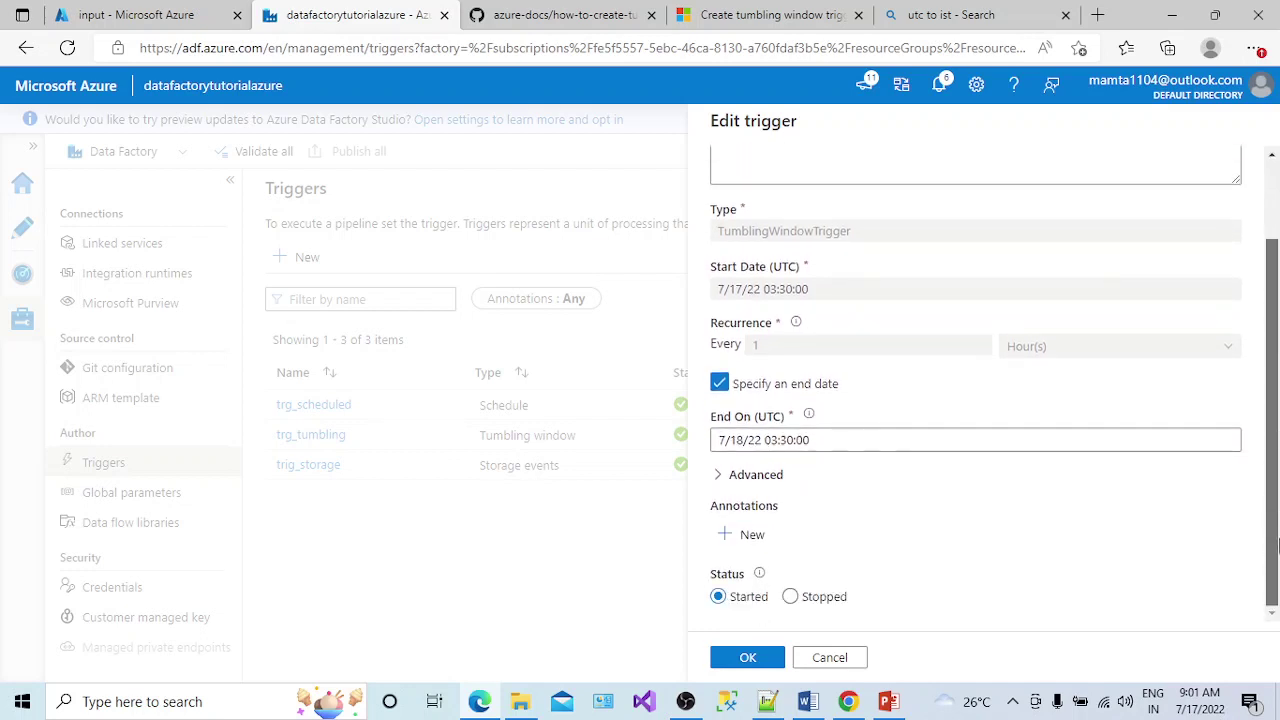
scroll(1262, 445, "up", 1)
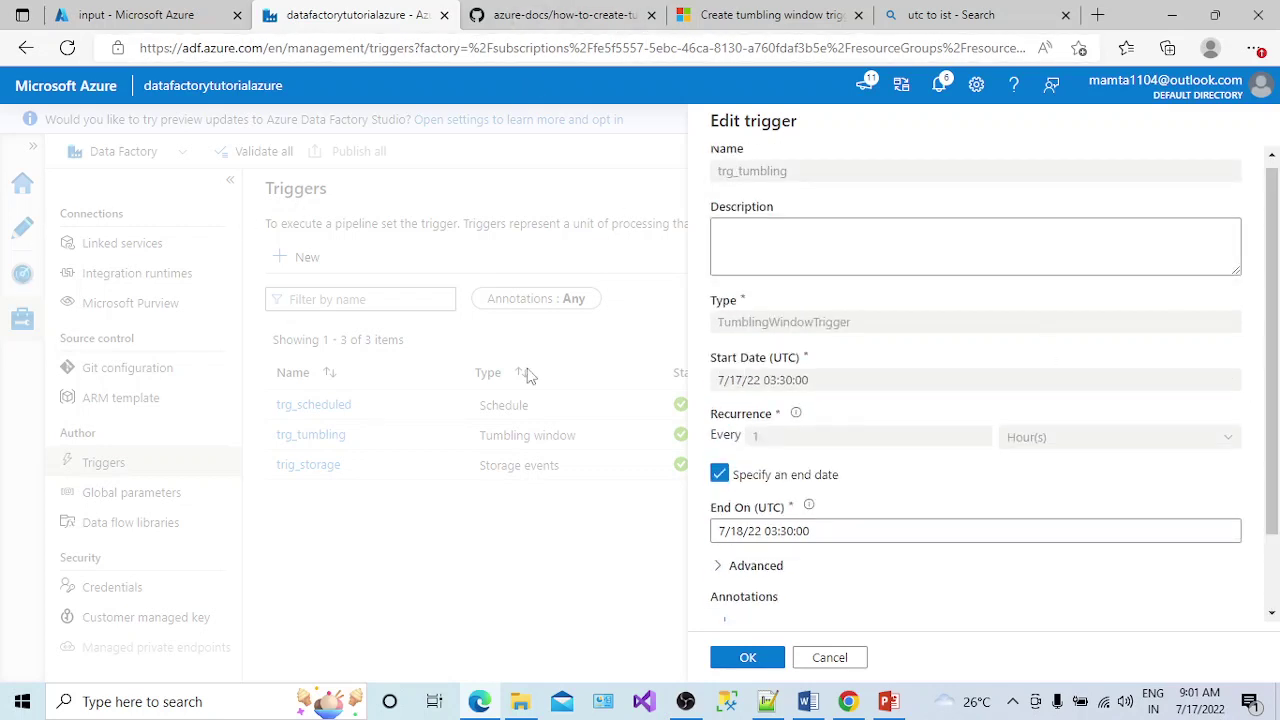
left_click(829, 657)
left_click(21, 276)
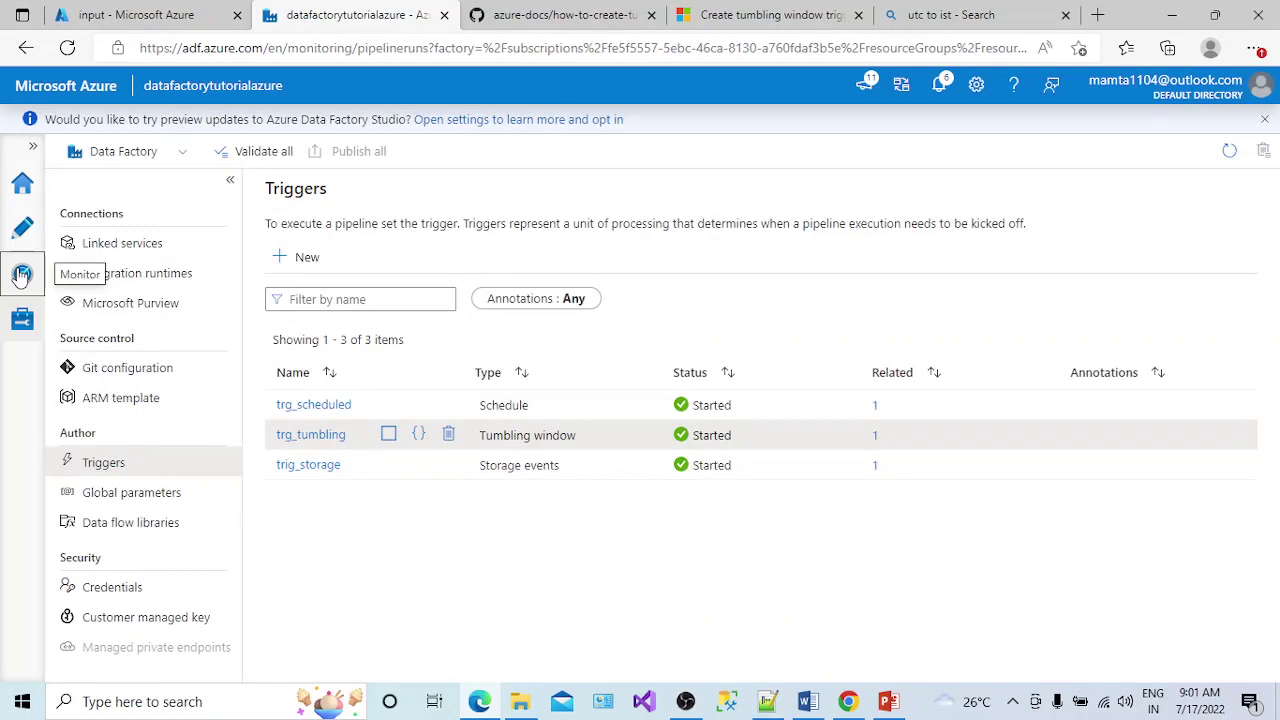
Refresh the triggered pipeline runs to check for a new run of PL_SET
left_click(628, 193)
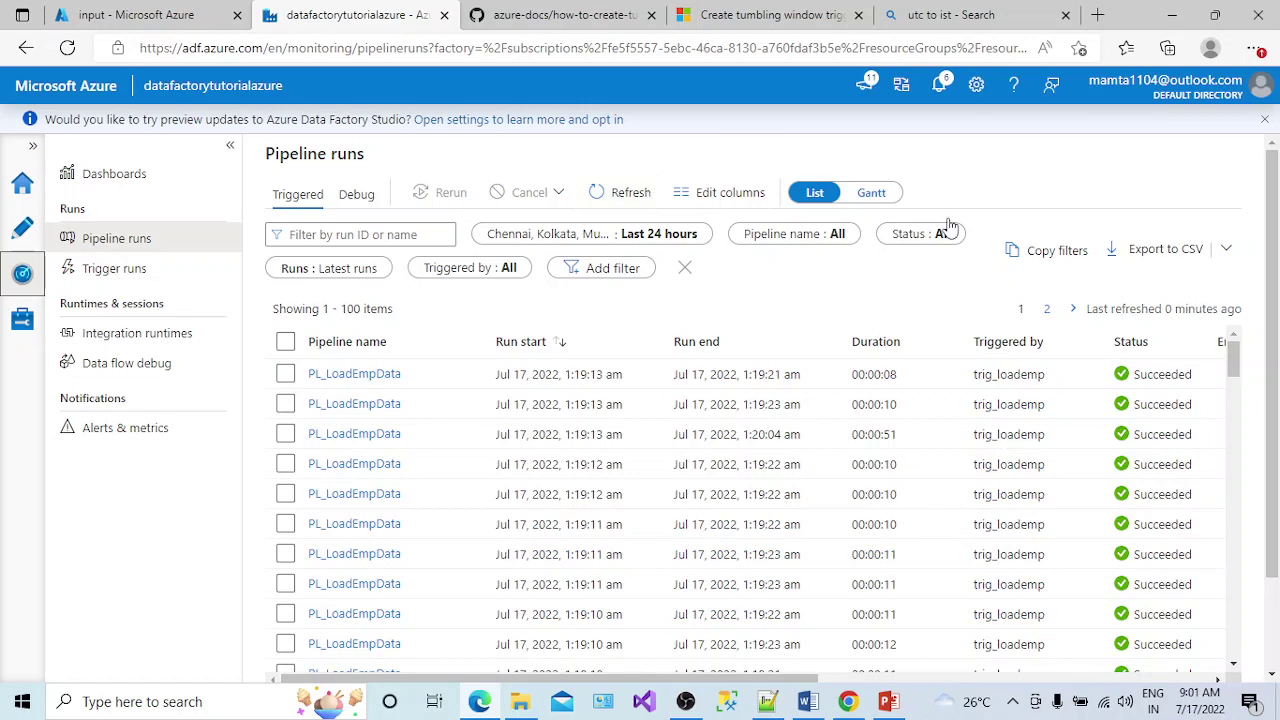
left_click(1012, 702)
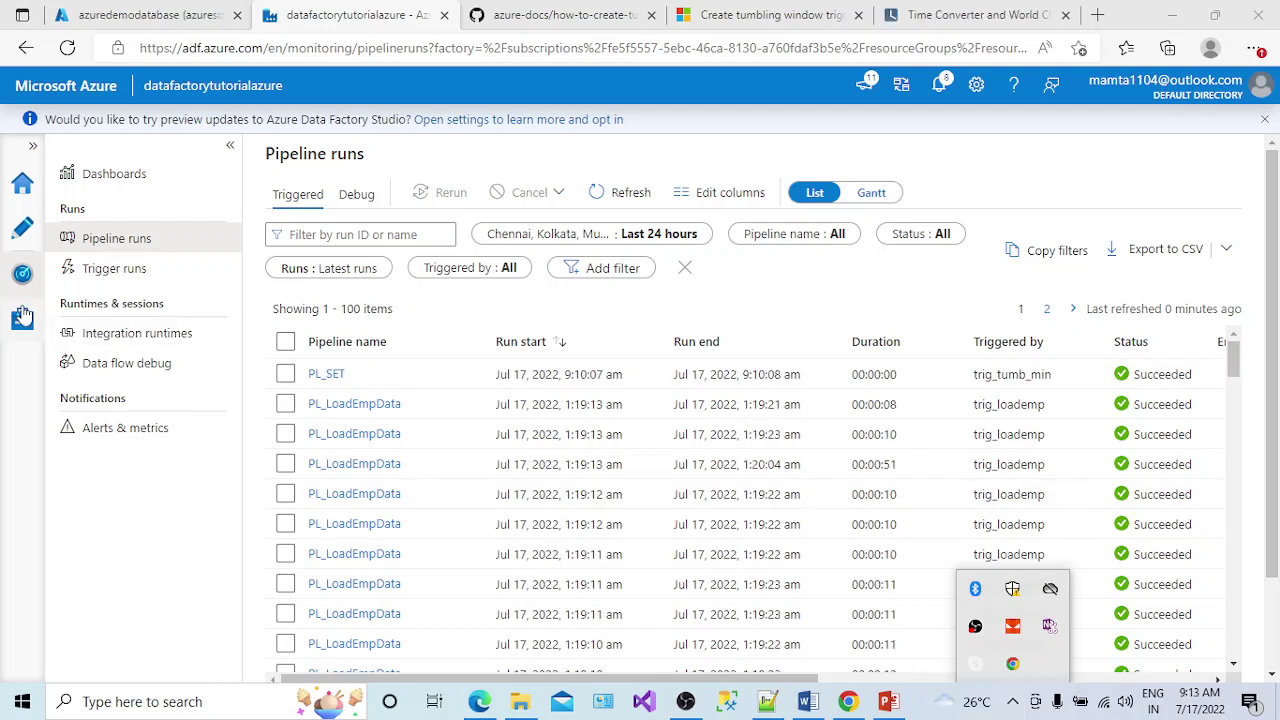
Open the tumbling window trigger trig_tumb_min, review its start date, recurrence and end date, and accept its settings as they are
left_click(22, 316)
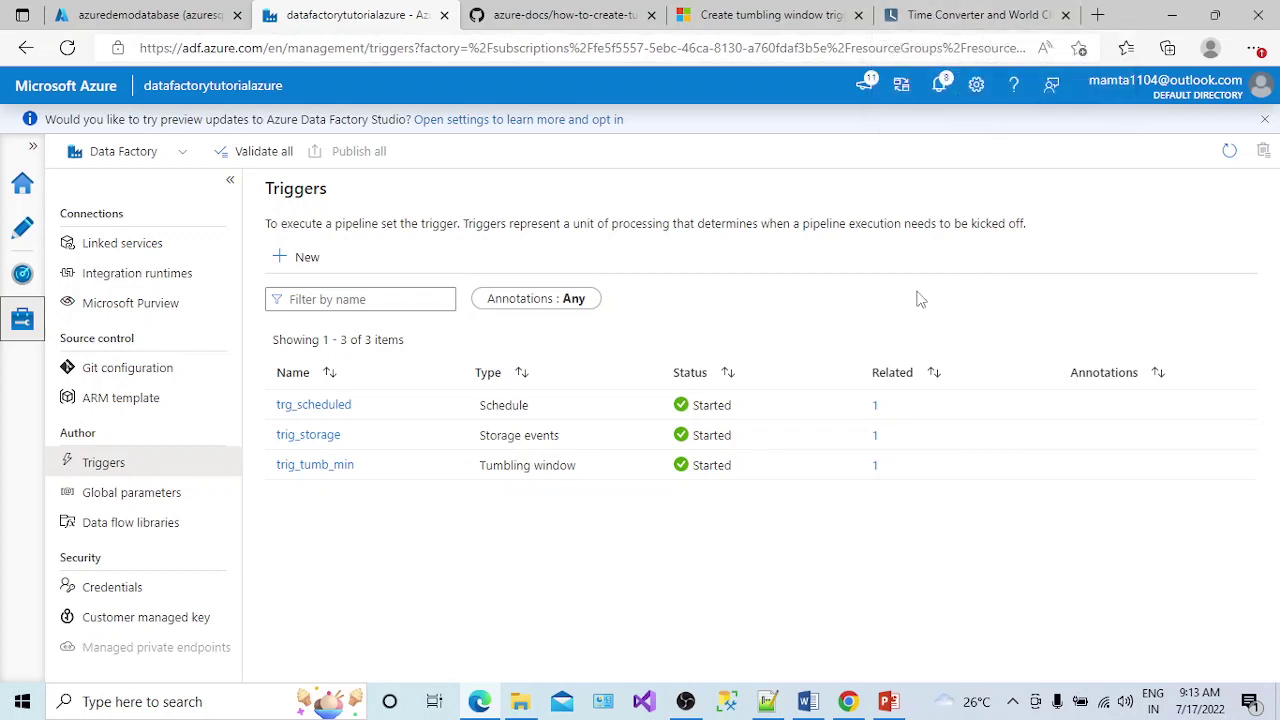
left_click(333, 470)
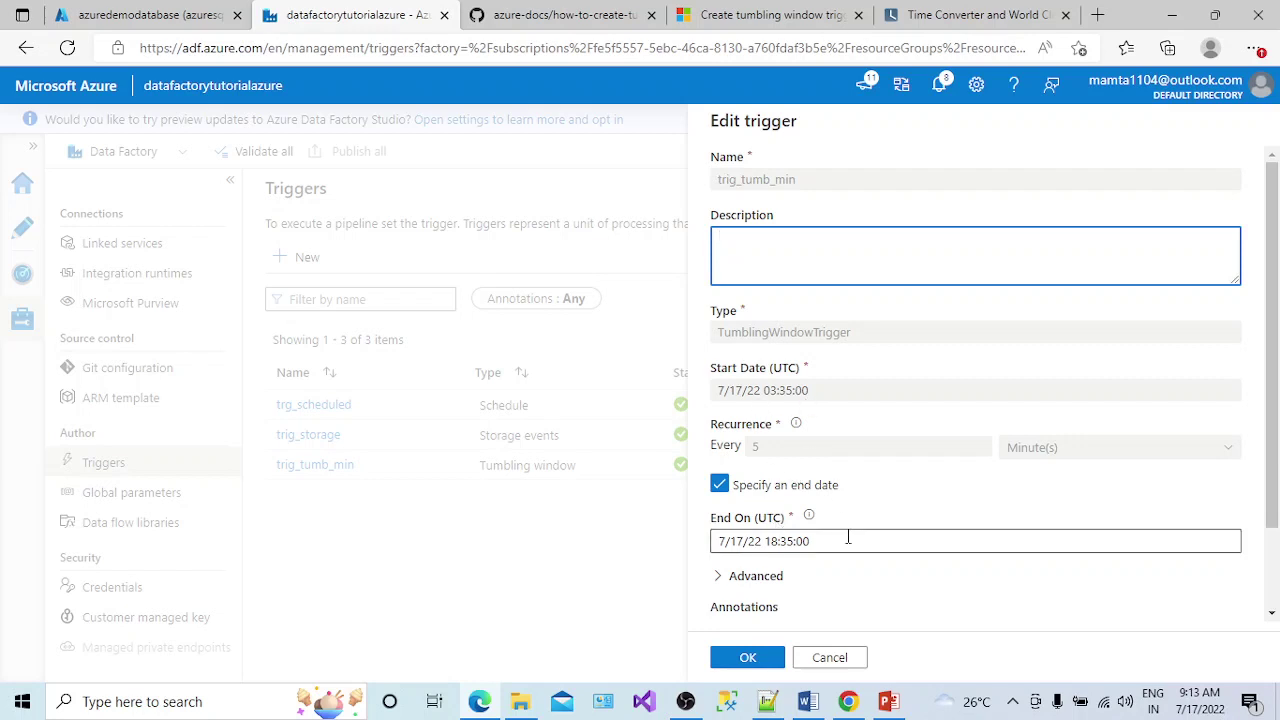
mouse_move(1276, 484)
left_mouse_down()
mouse_move(1274, 524)
mouse_move(1262, 478)
left_mouse_up()
left_click(758, 659)
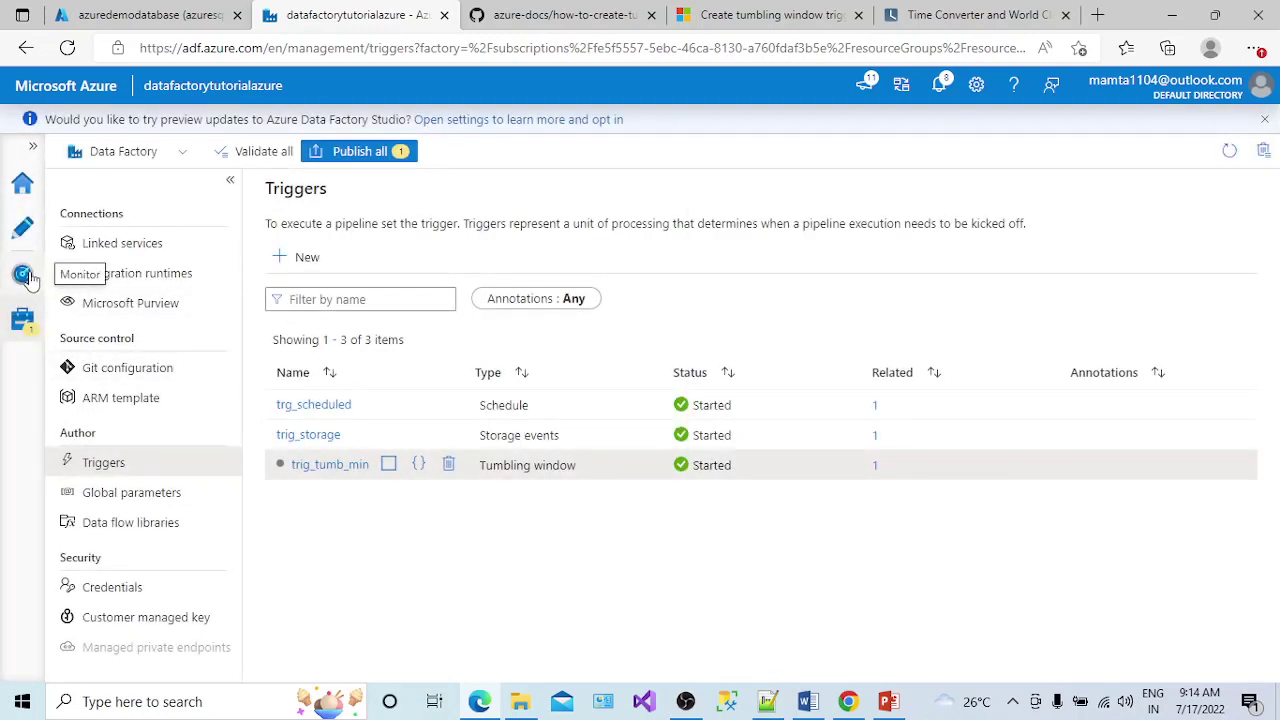
Return to the pipeline runs monitor, look across the run detail columns, and refresh the list for new trig_tumb_min runs
left_click(31, 279)
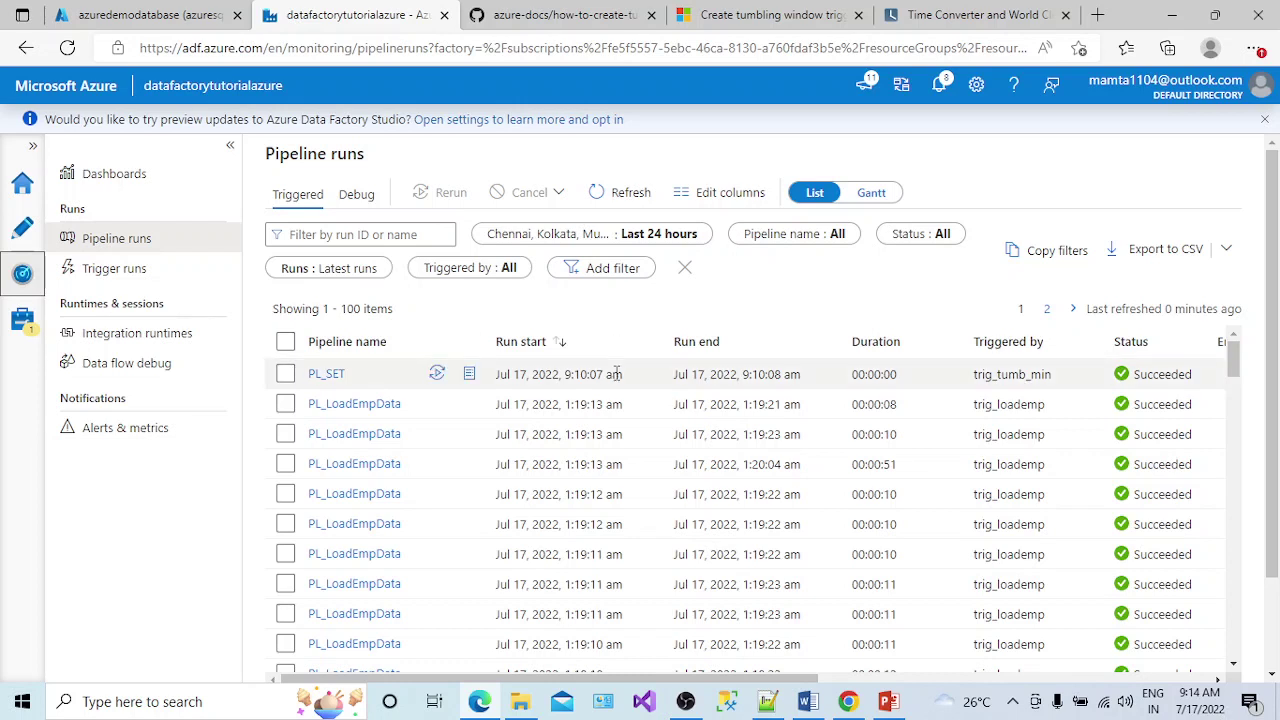
left_click(625, 193)
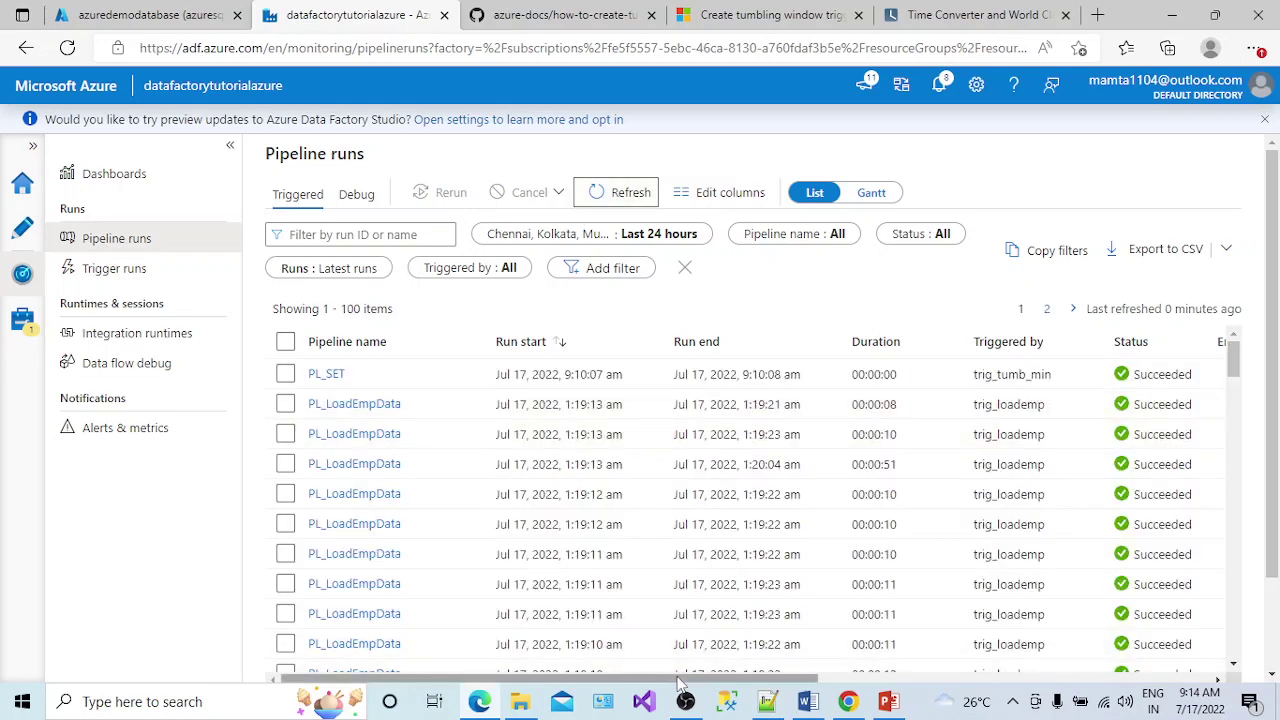
left_click_drag(678, 684, 697, 688)
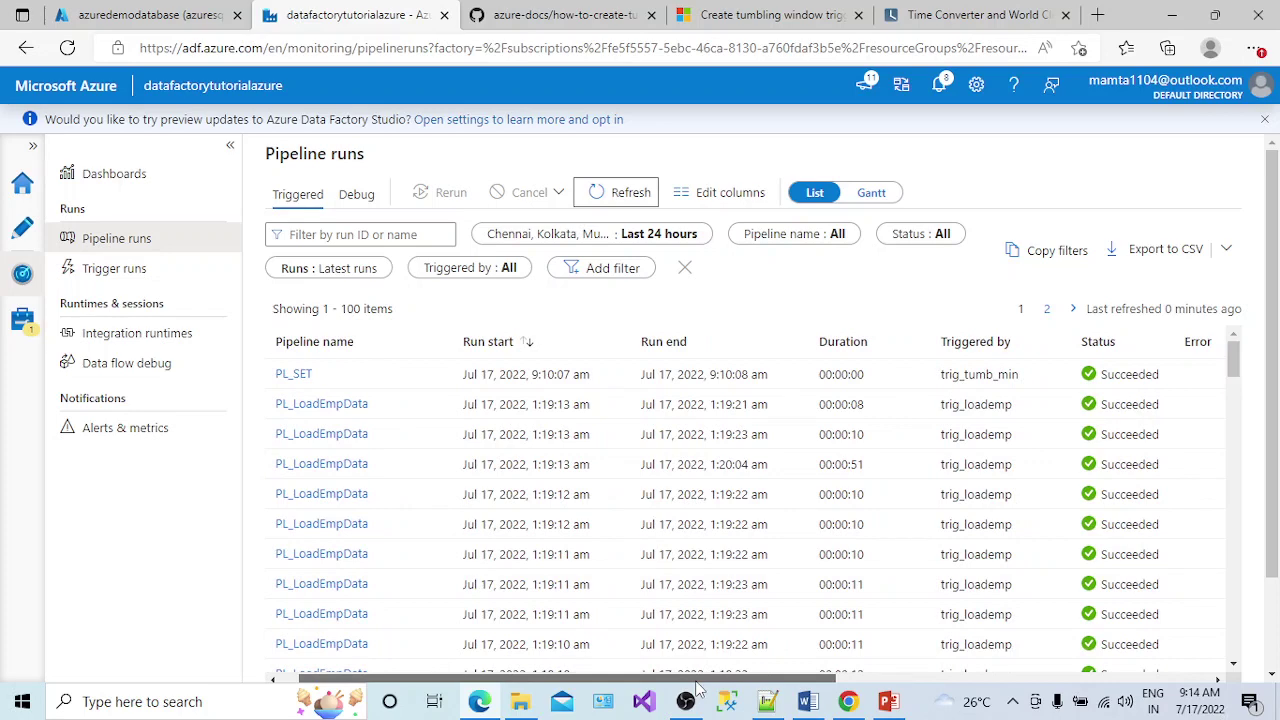
left_click_drag(697, 688, 948, 680)
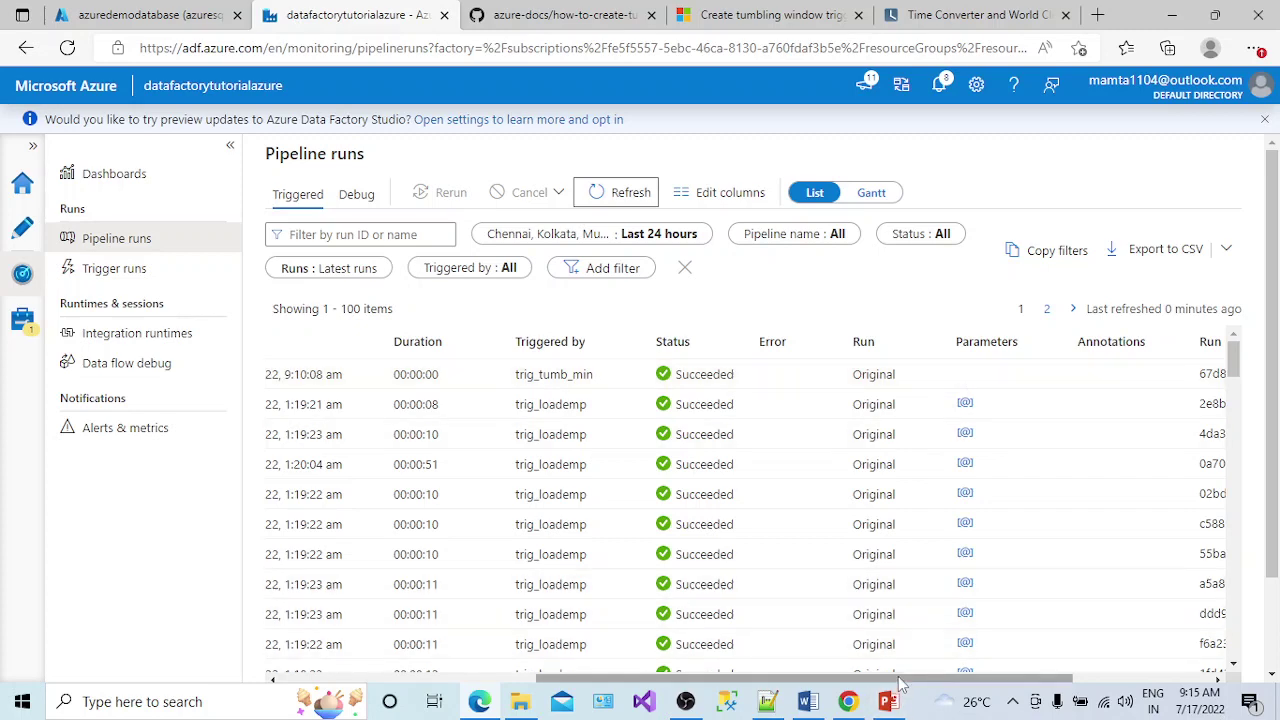
left_click_drag(900, 680, 643, 688)
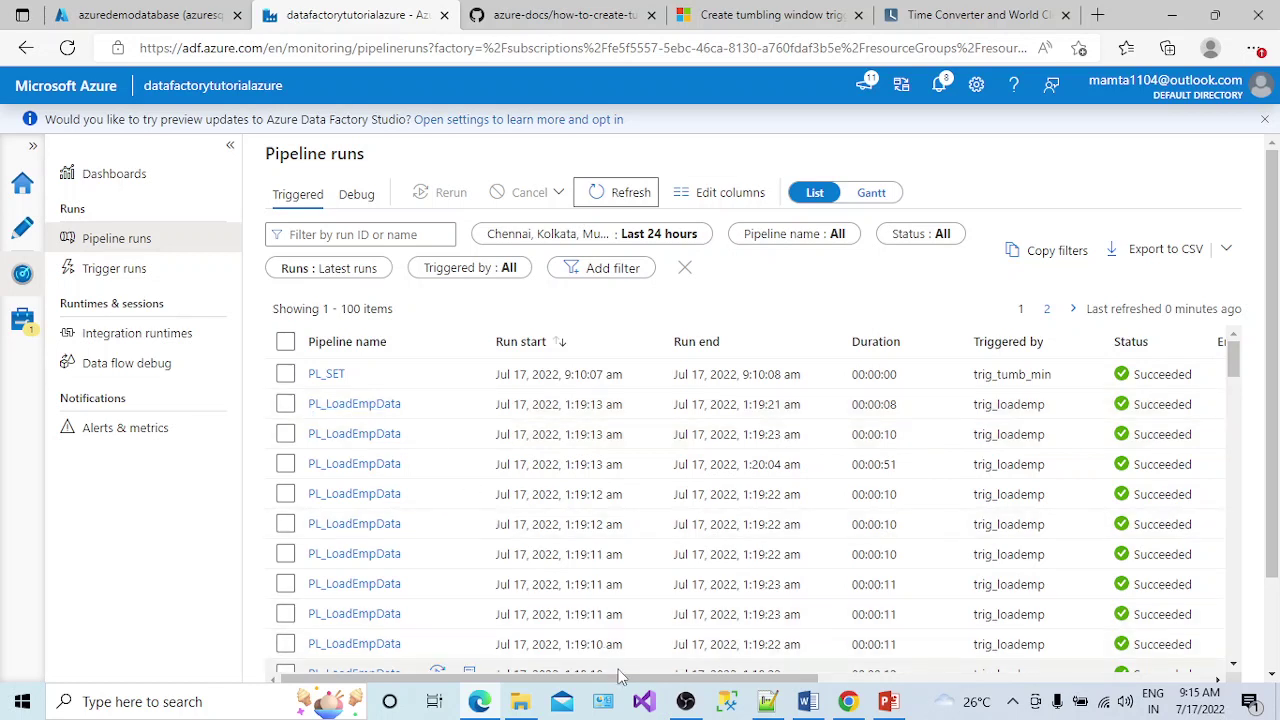
scroll(637, 688, "left", 2)
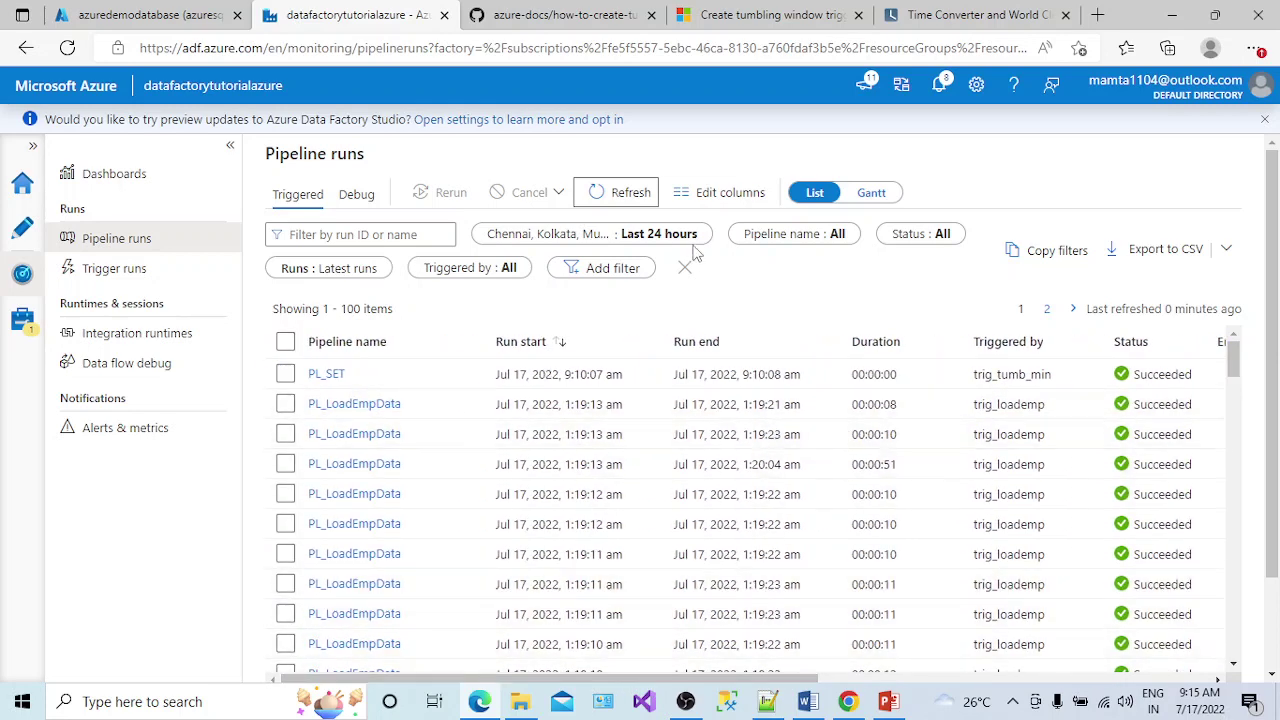
left_click(620, 196)
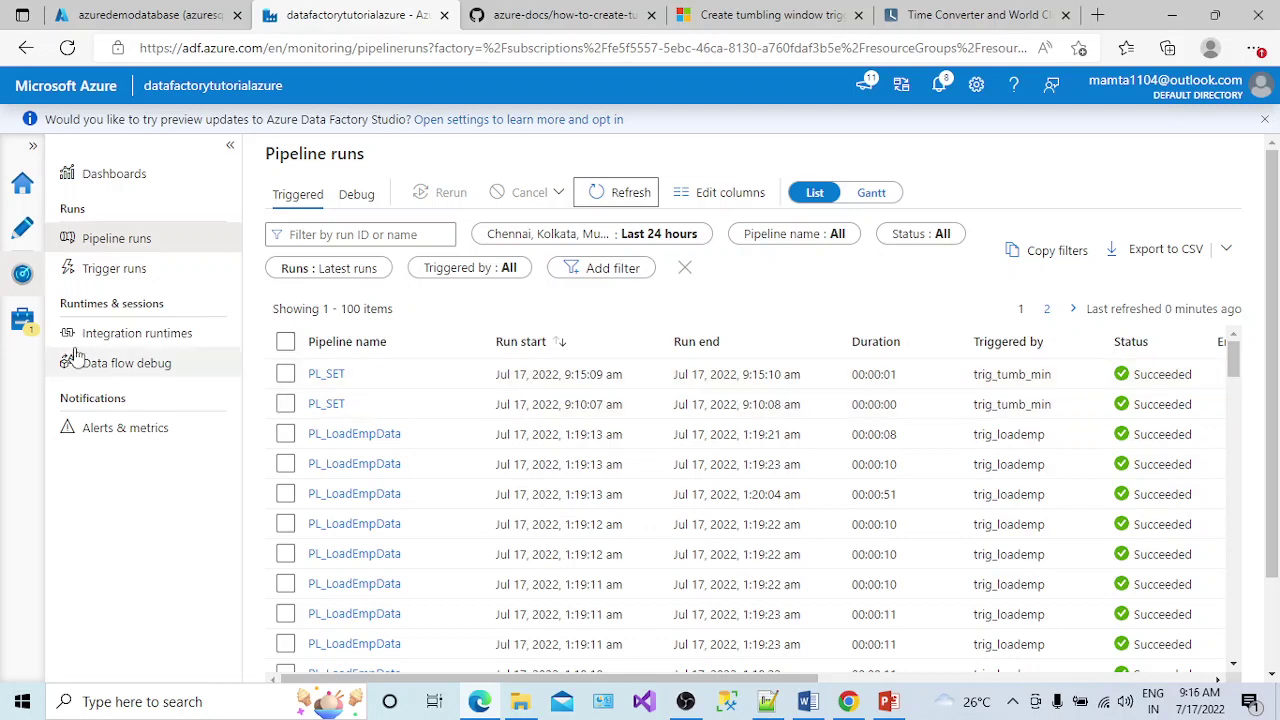
Recheck the start date, recurrence and end date of trig_tumb_min, accept them as they are, and return to the pipeline runs
left_click(24, 318)
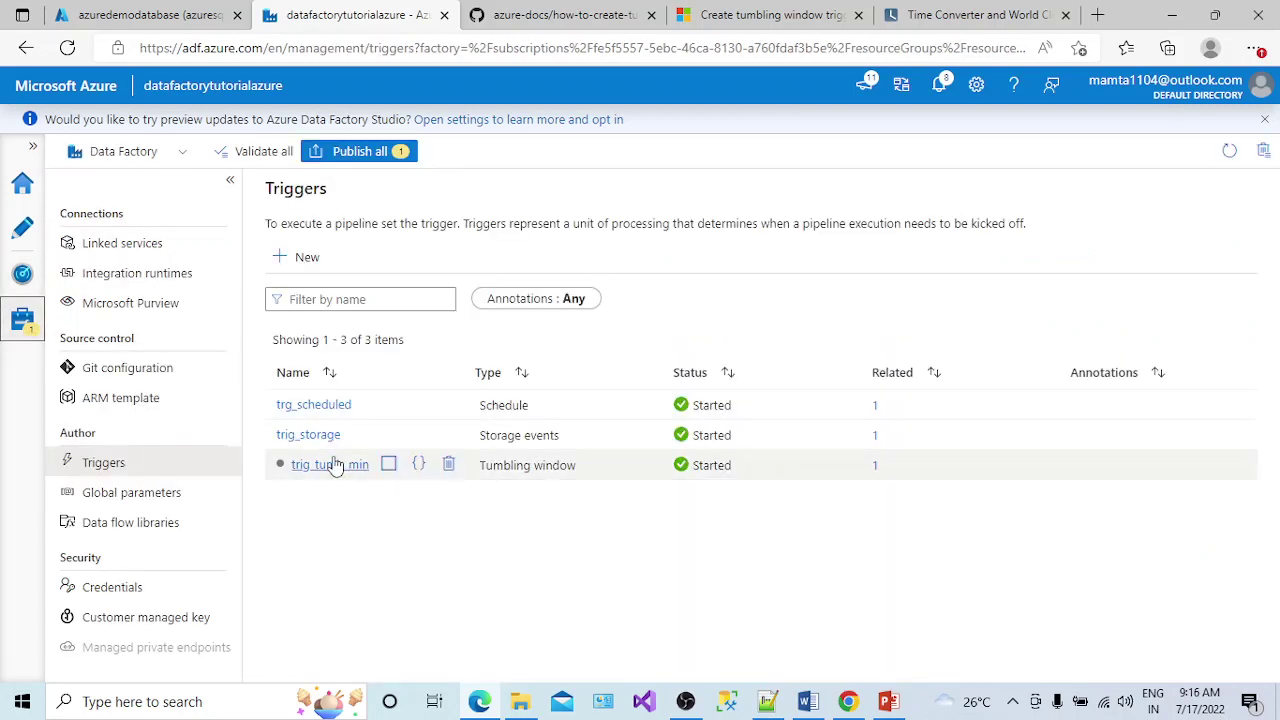
left_click(335, 464)
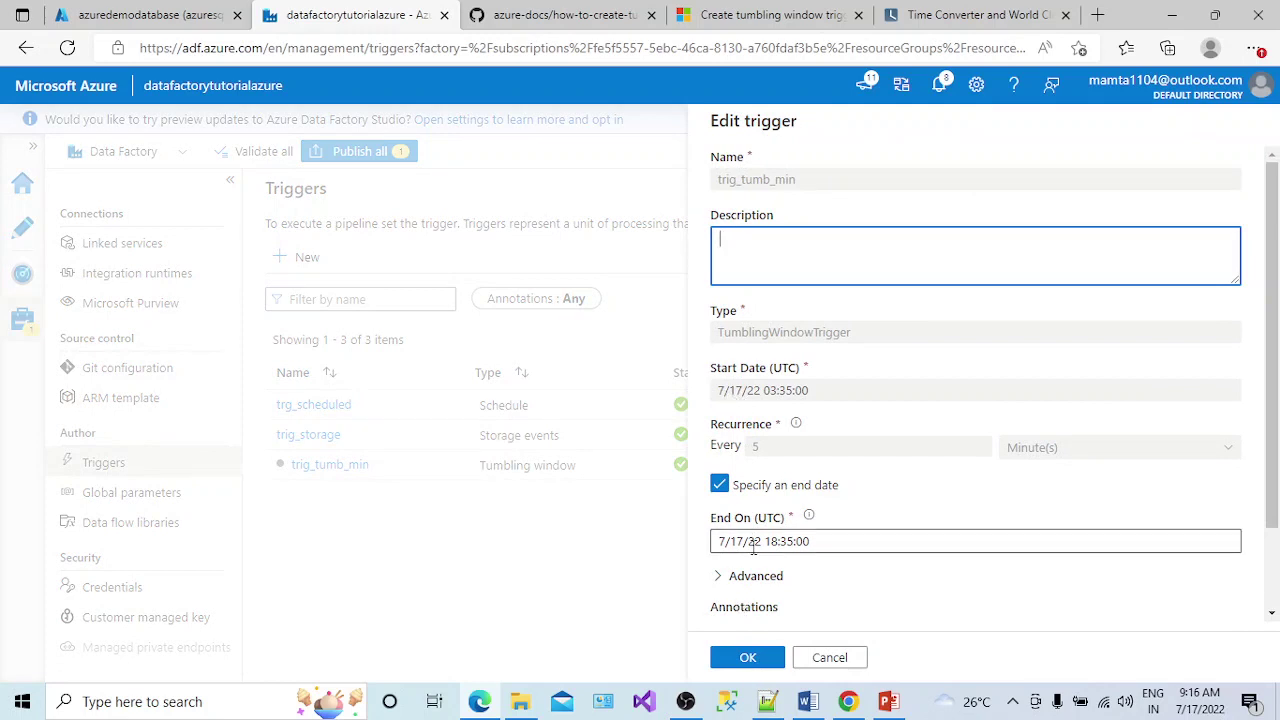
left_click(789, 513)
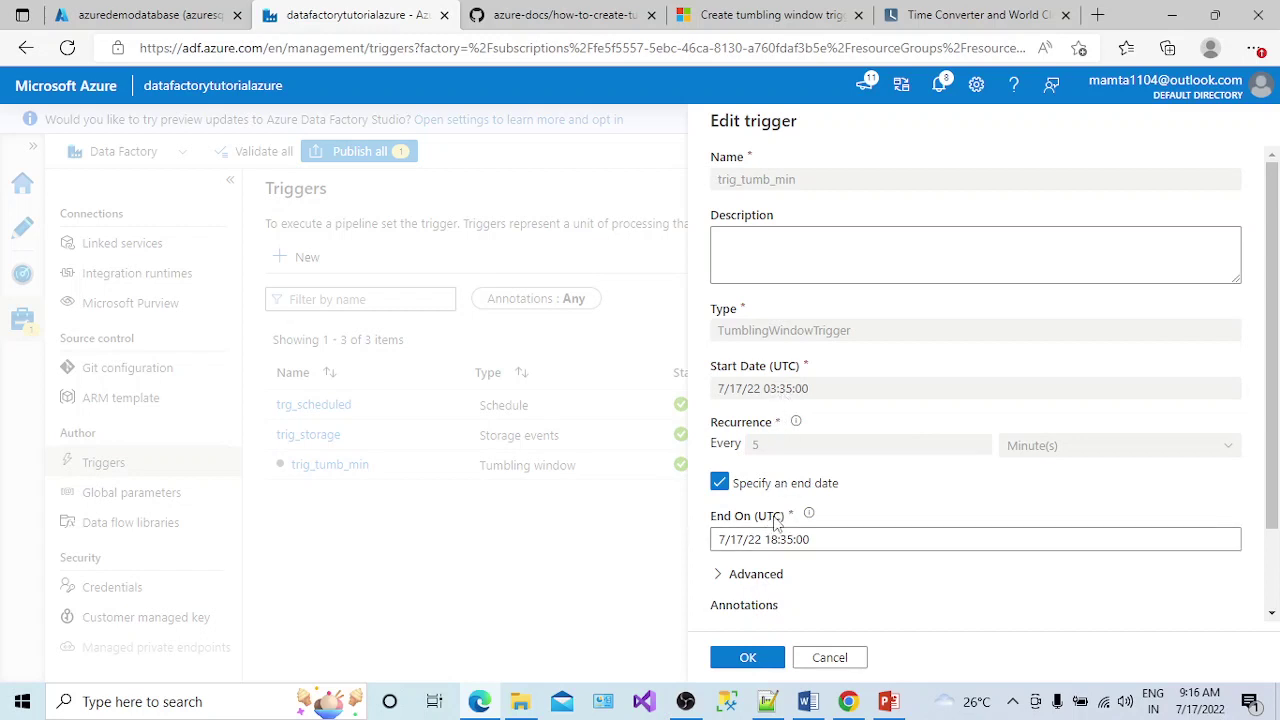
left_click(748, 657)
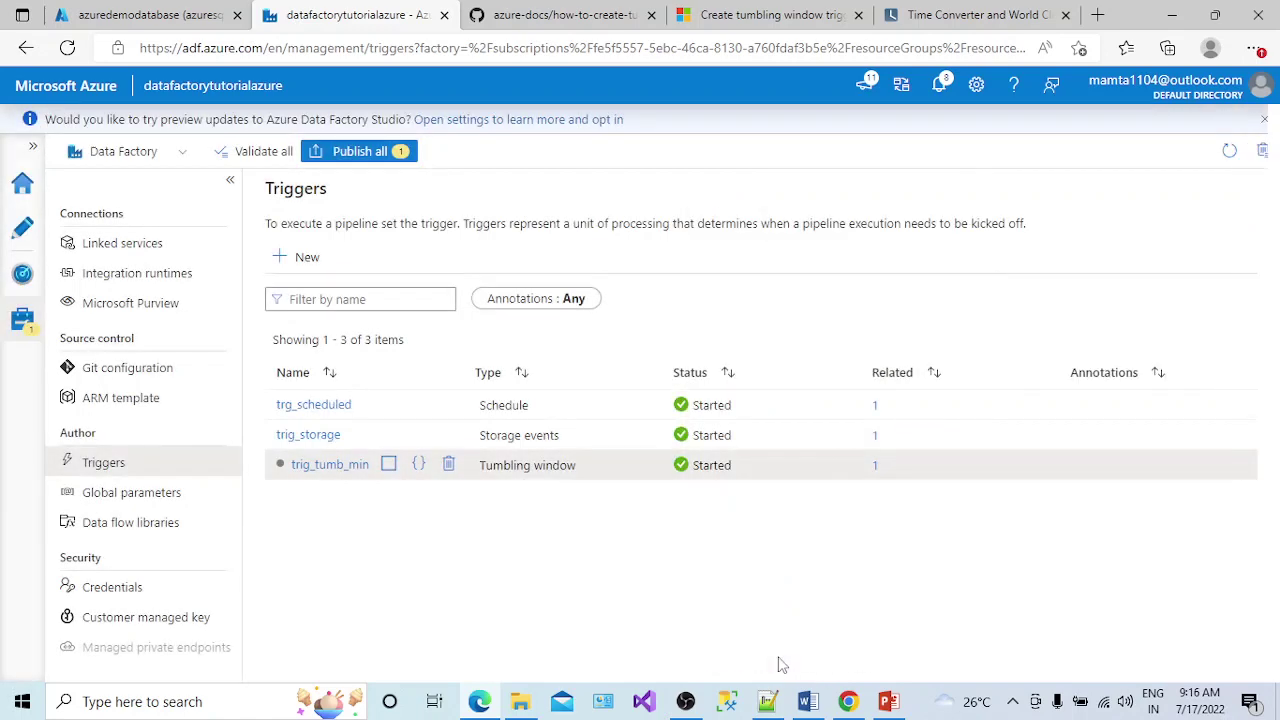
left_click(22, 273)
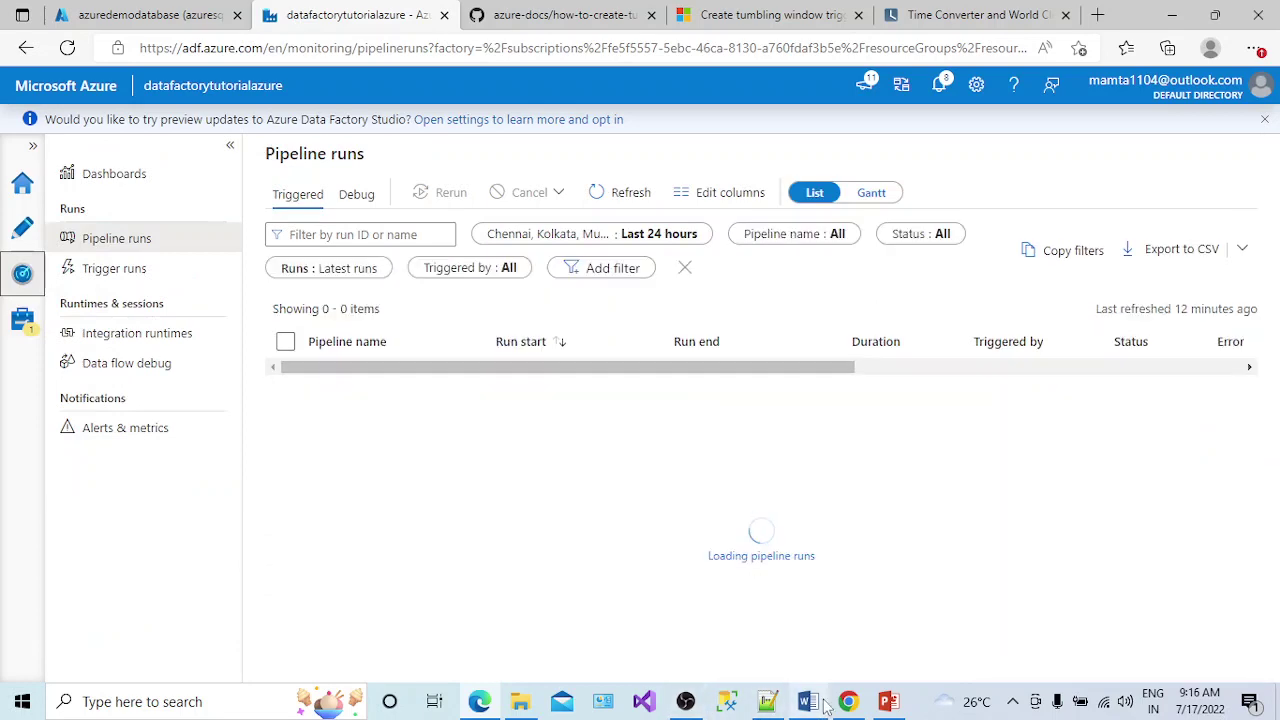
Switch to the Notepad++ notes and highlight "while retaining state" in the first point about tumbling window triggers
left_click(764, 704)
left_click(480, 331)
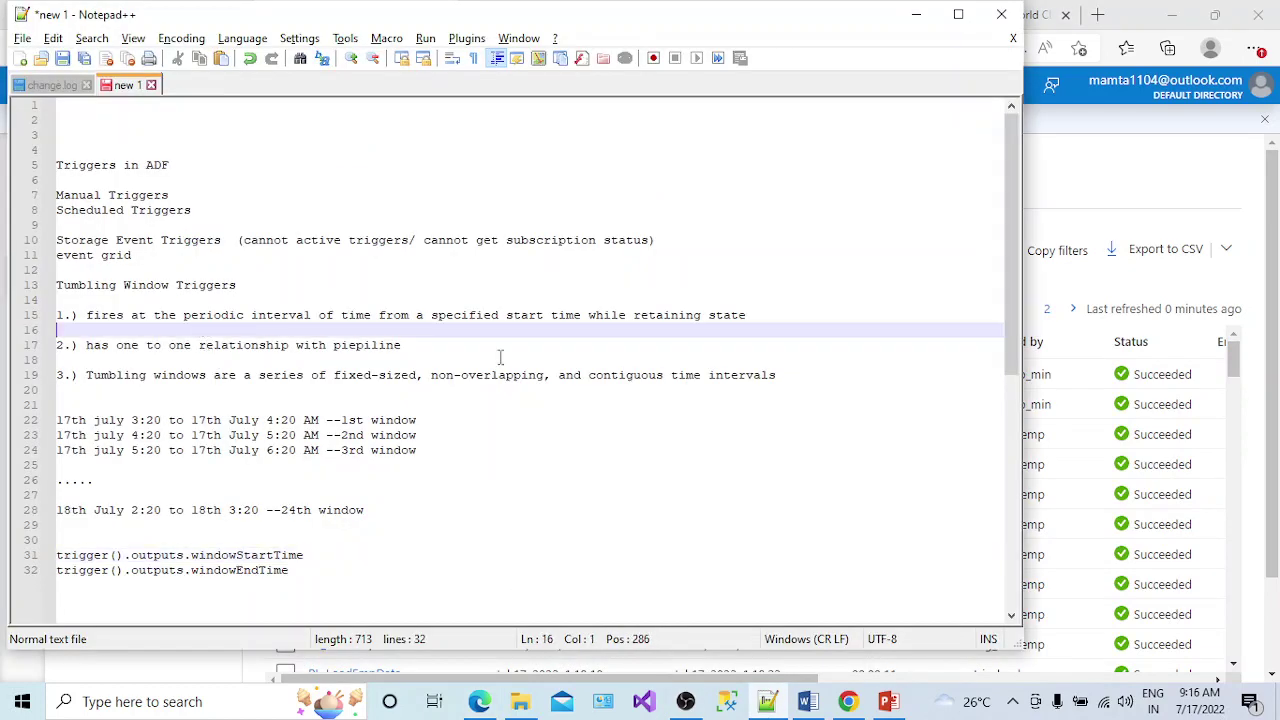
left_click_drag(590, 315, 740, 317)
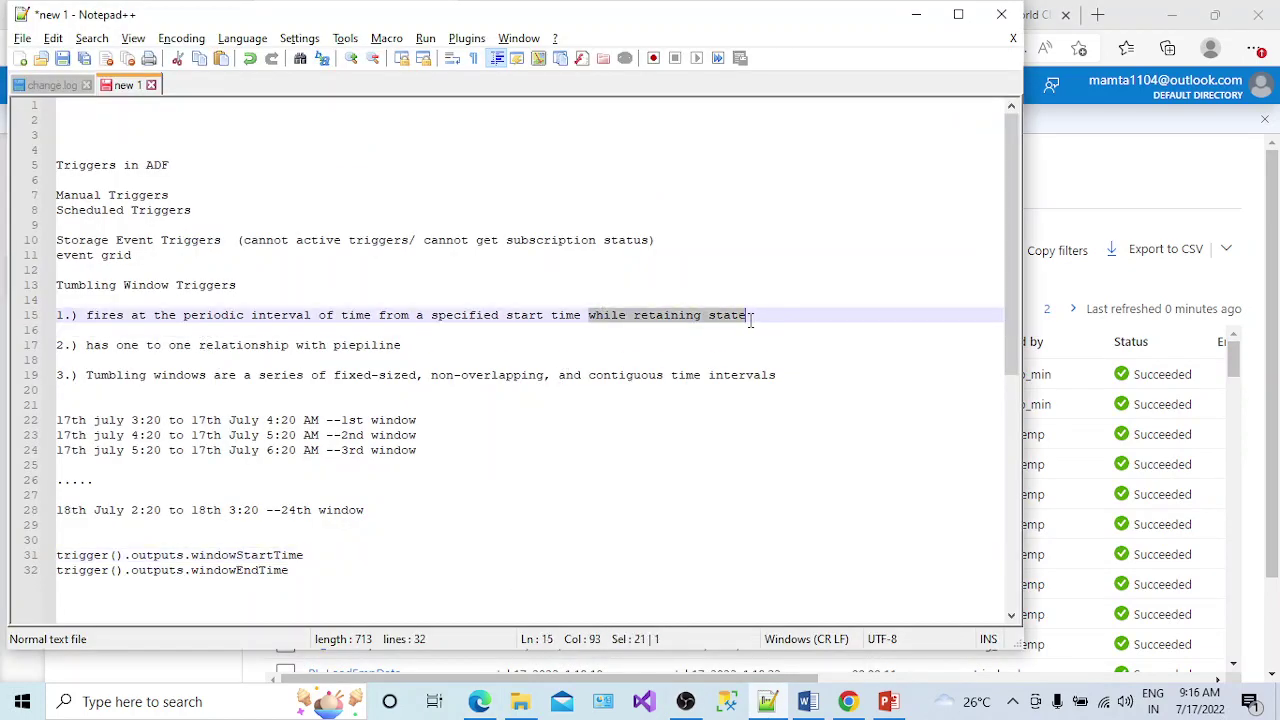
triple_click(740, 317)
left_click_drag(633, 315, 727, 332)
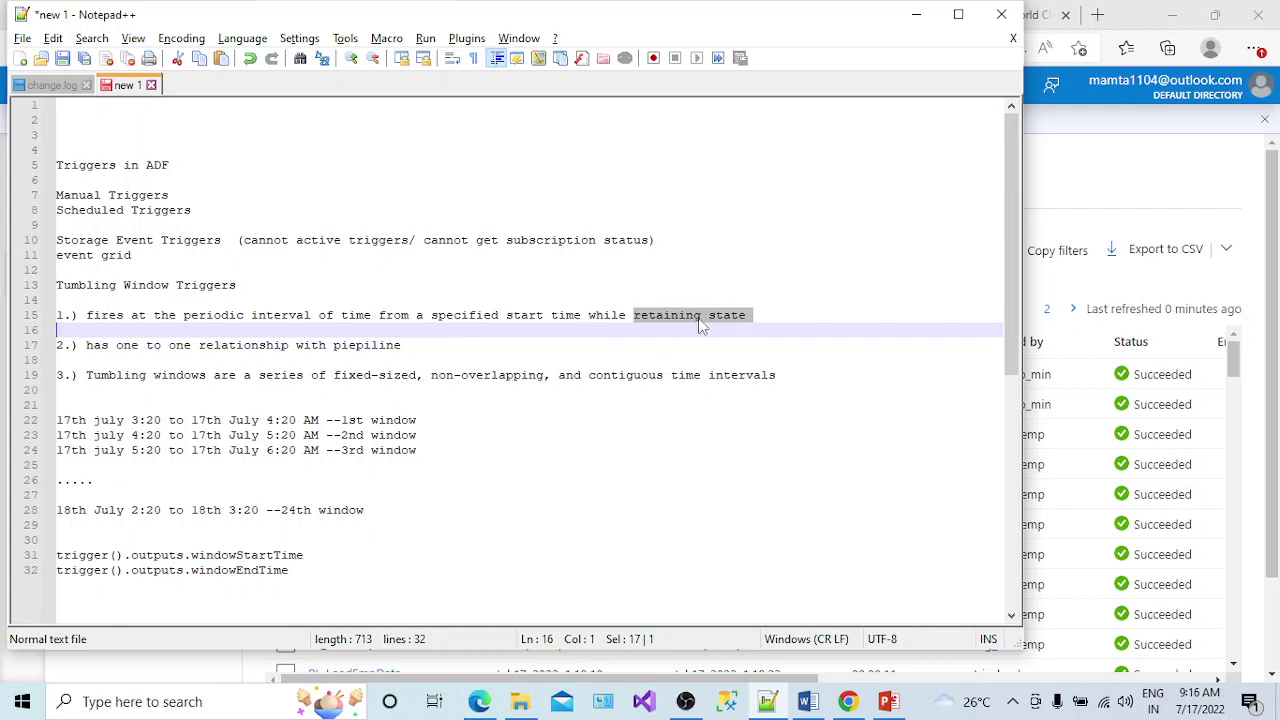
Highlight the trigger().outputs.windowStartTime and trigger().outputs.windowEndTime expressions in the notes, and return to the data factory
left_click(205, 554)
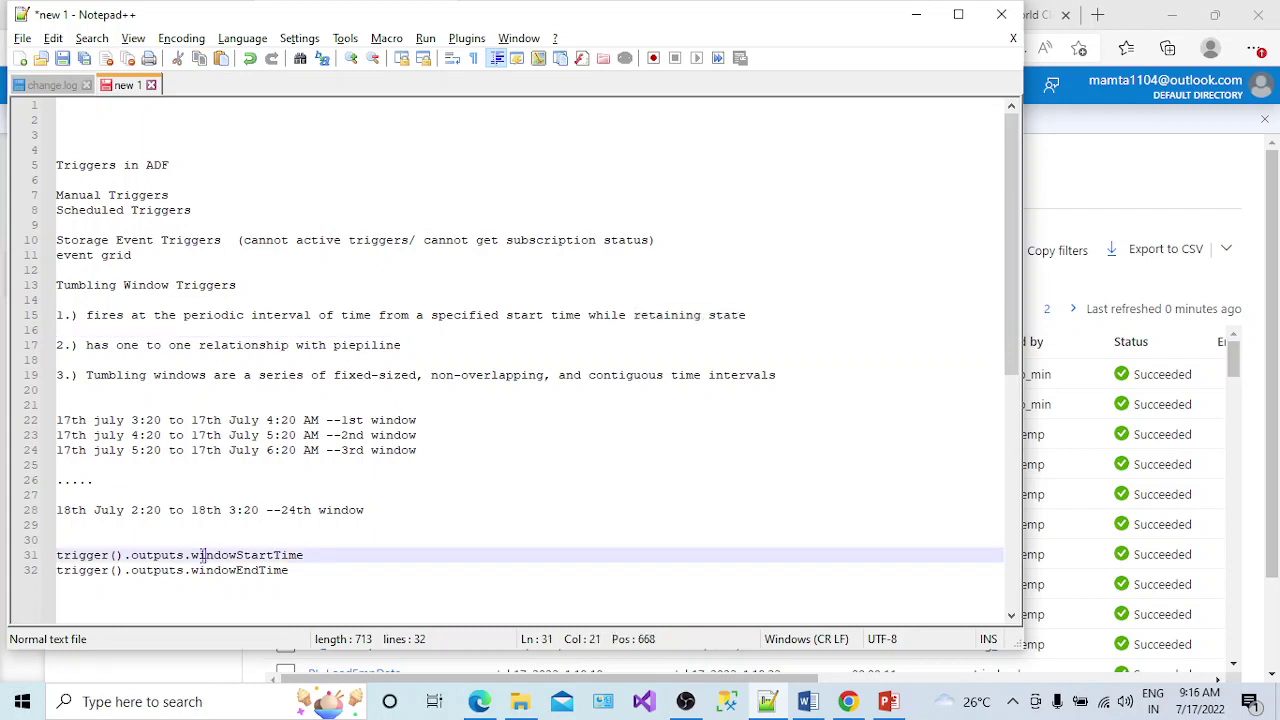
double_click(84, 557)
left_click(199, 569)
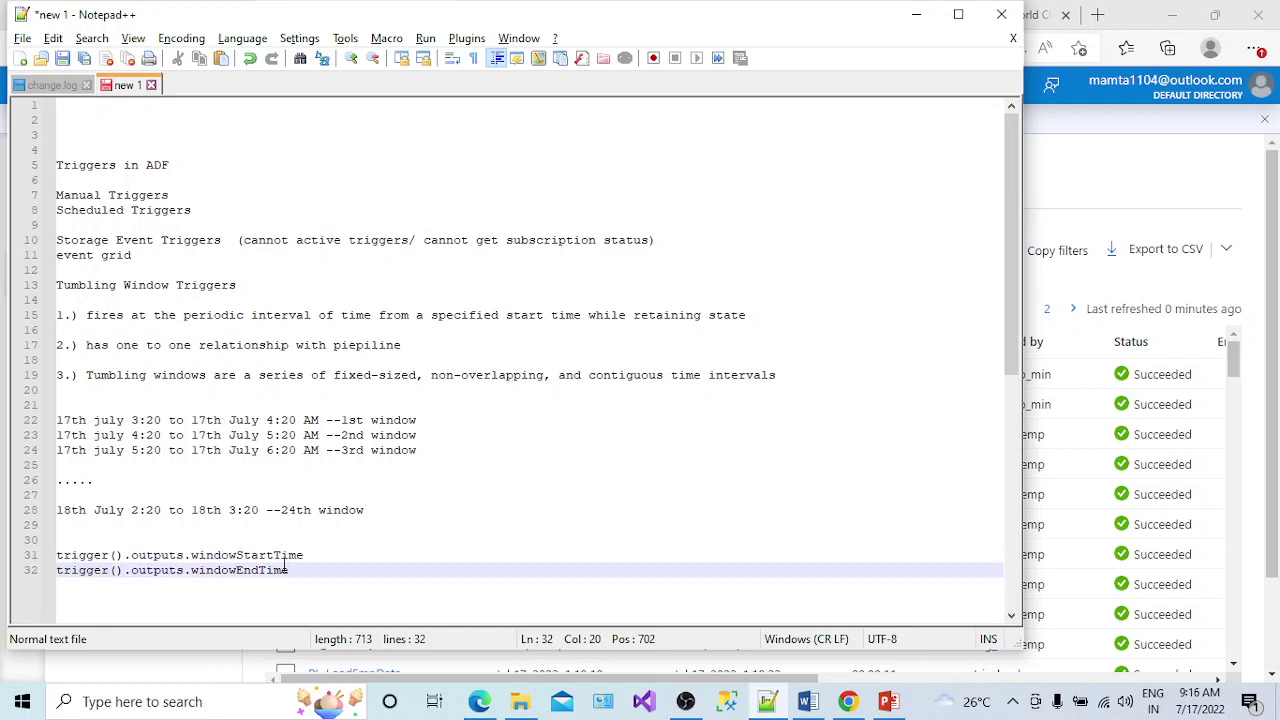
left_click_drag(303, 555, 62, 557)
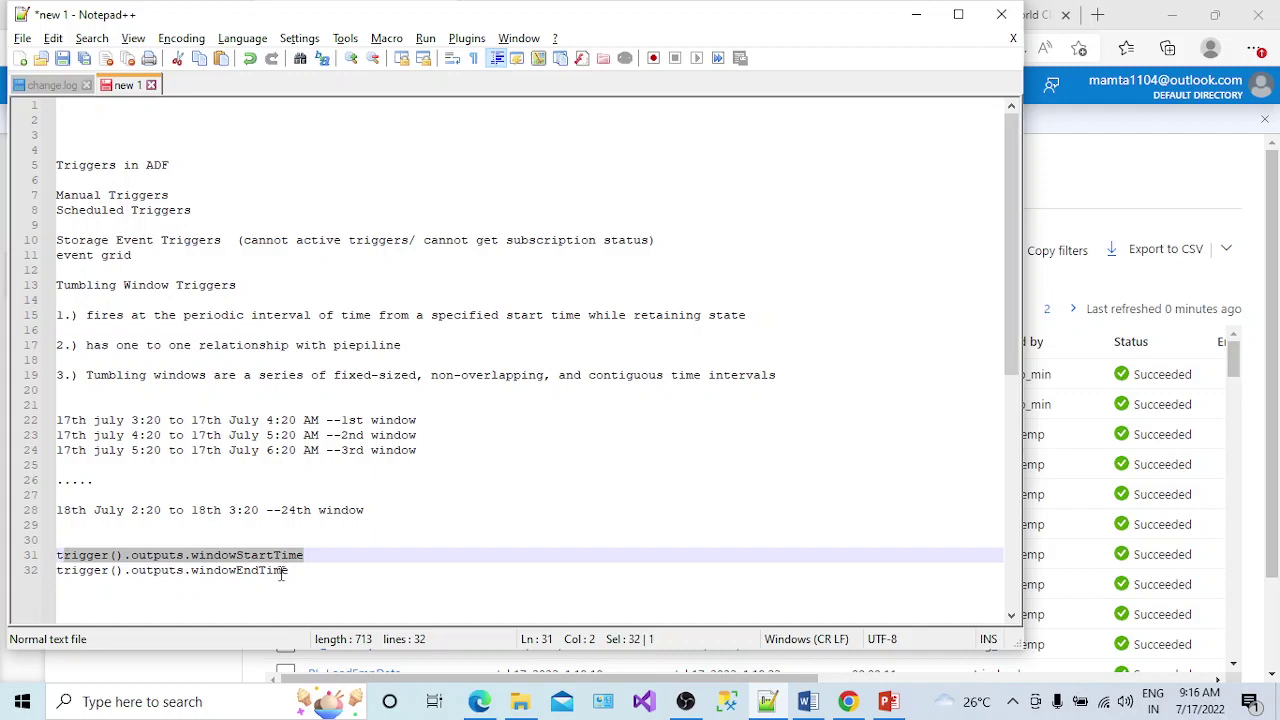
left_click_drag(285, 573, 75, 568)
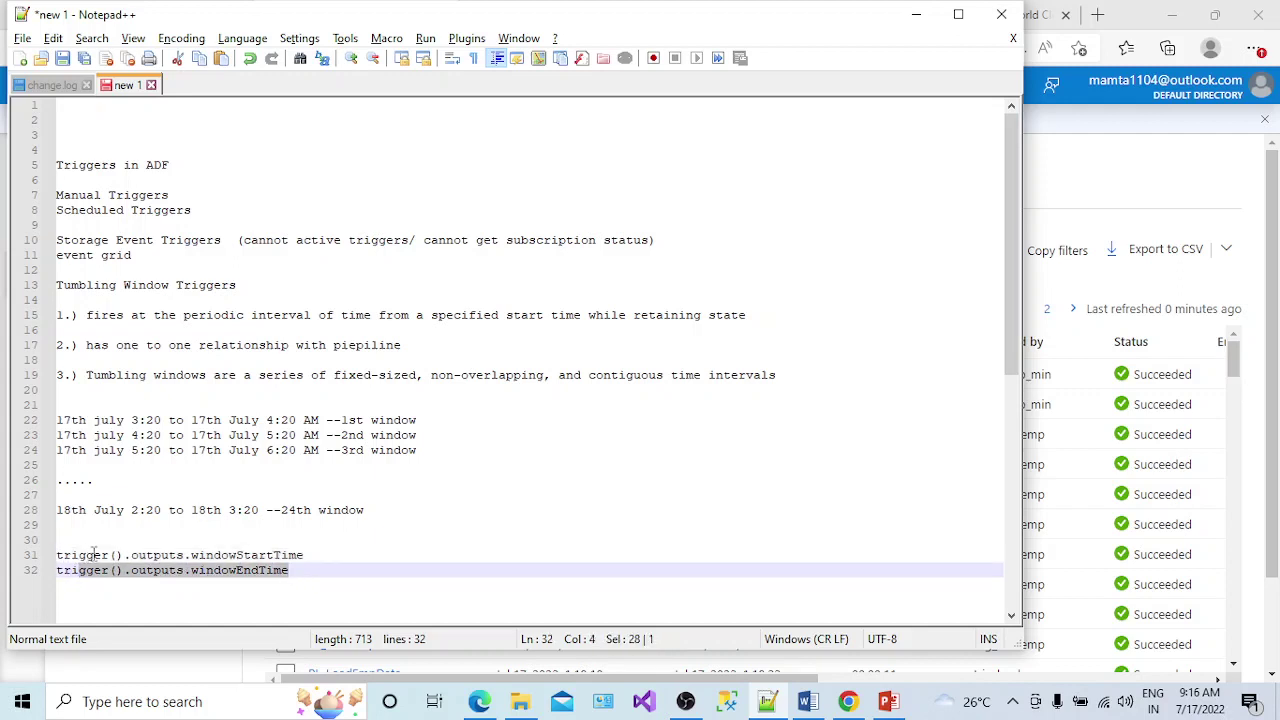
left_click(205, 557)
double_click(277, 571)
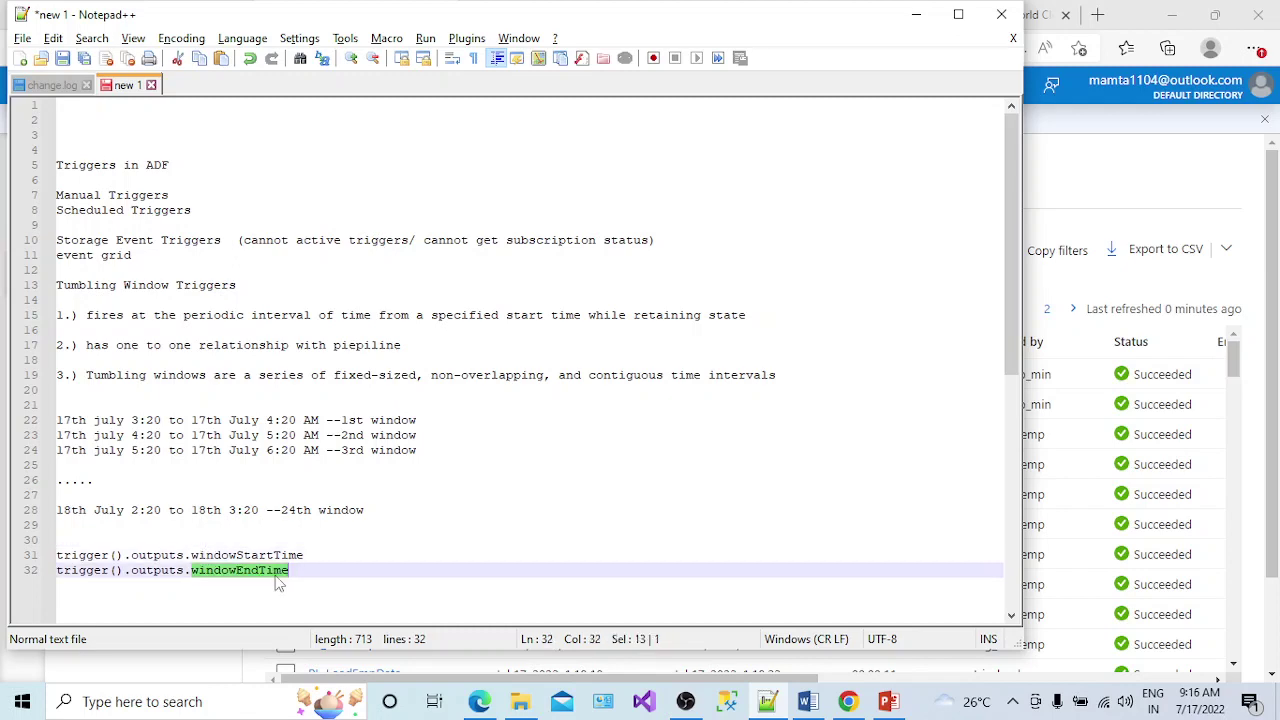
left_click(915, 14)
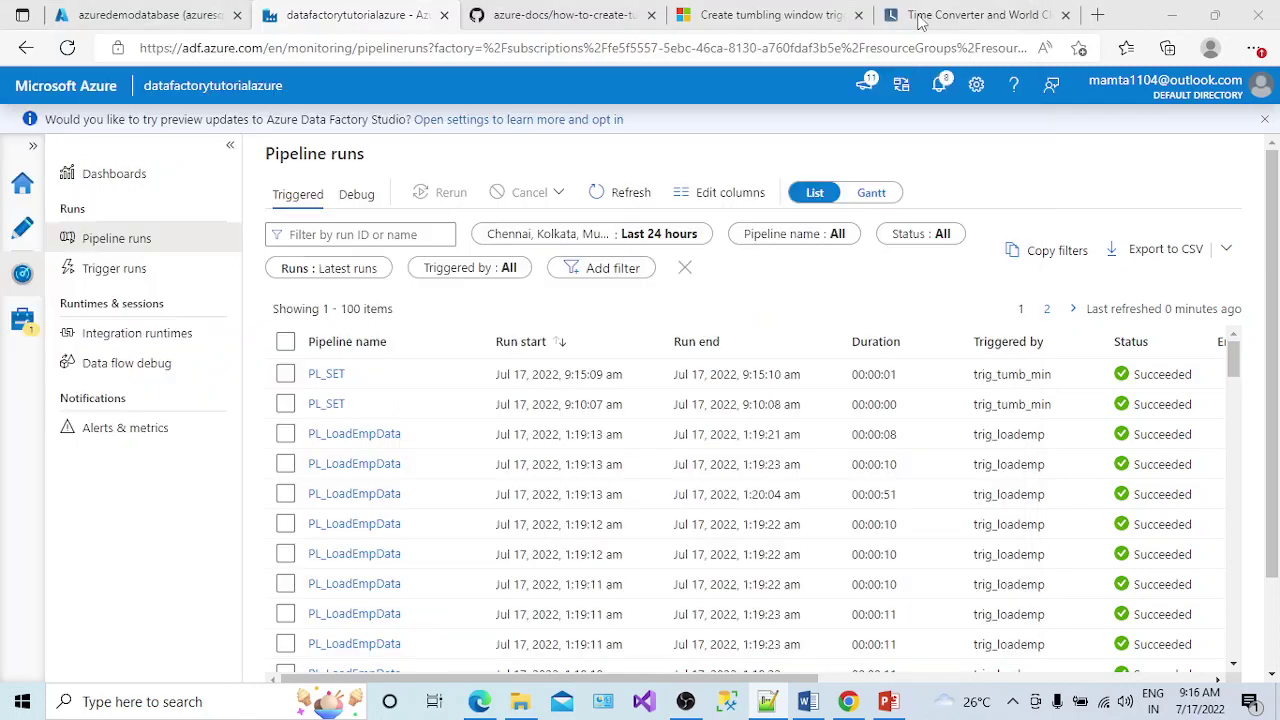
Open the PL_LoadEmpData pipeline for authoring and move its Cpy_LoadEmp copy activity slightly down and left on the canvas
left_click(34, 245)
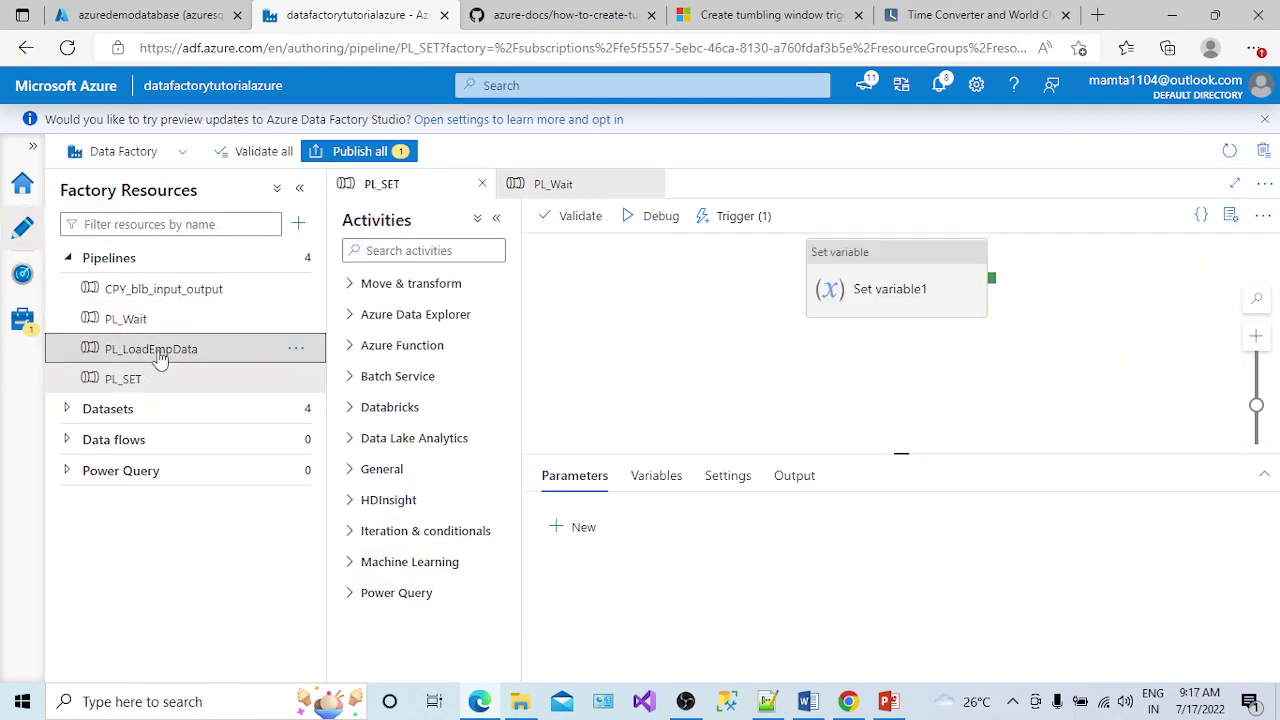
left_click(158, 355)
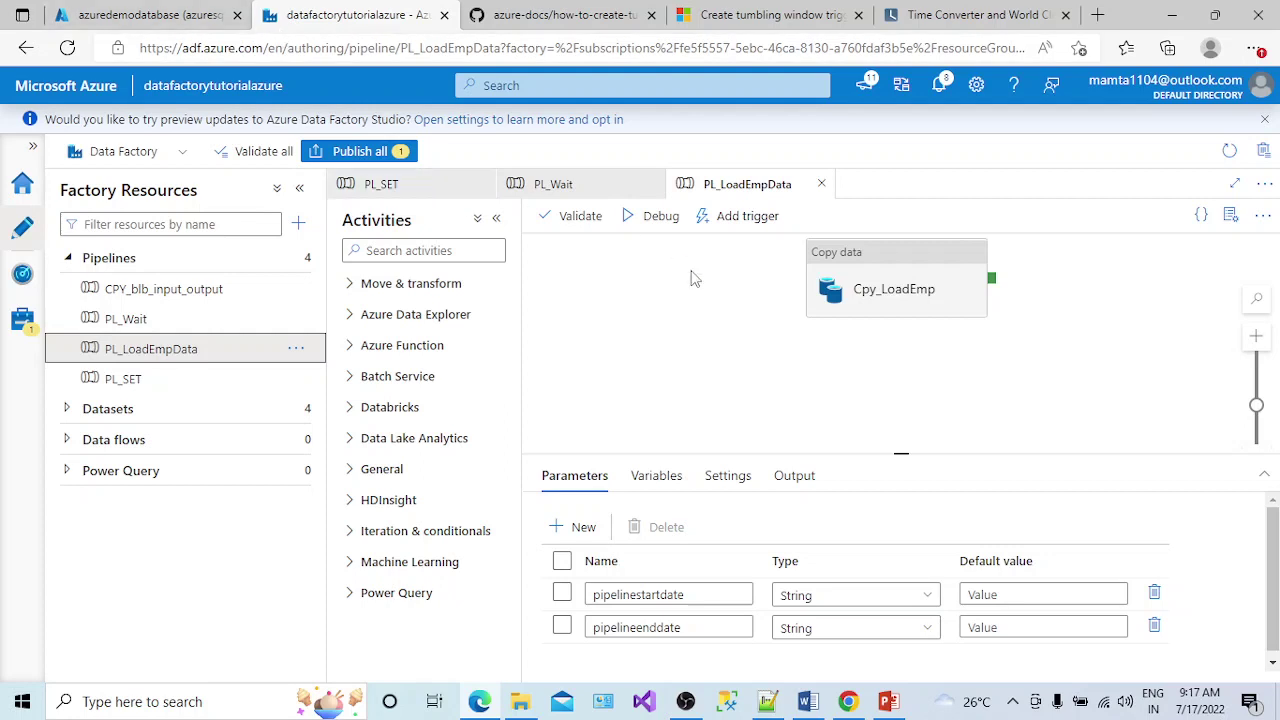
left_click_drag(886, 272, 826, 343)
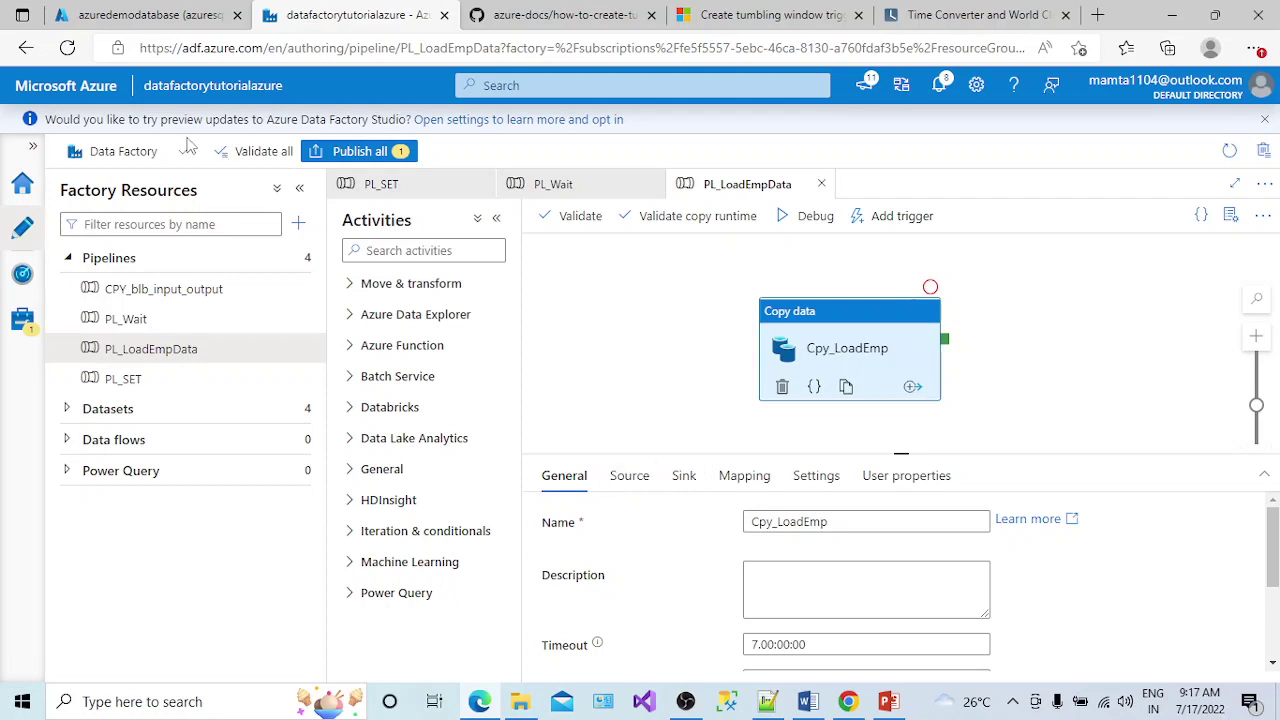
Switch to the azuredemodatabase query editor and expand the resource menu and the database's object explorer
left_click(140, 14)
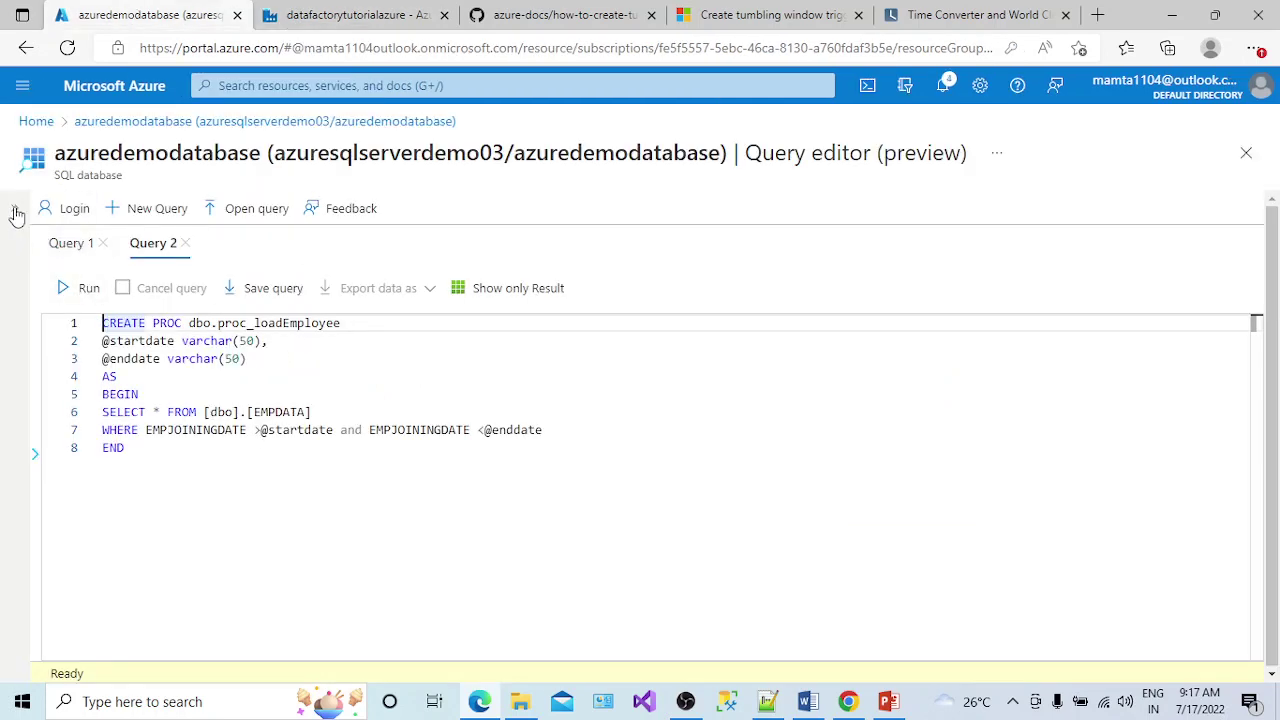
left_click(33, 458)
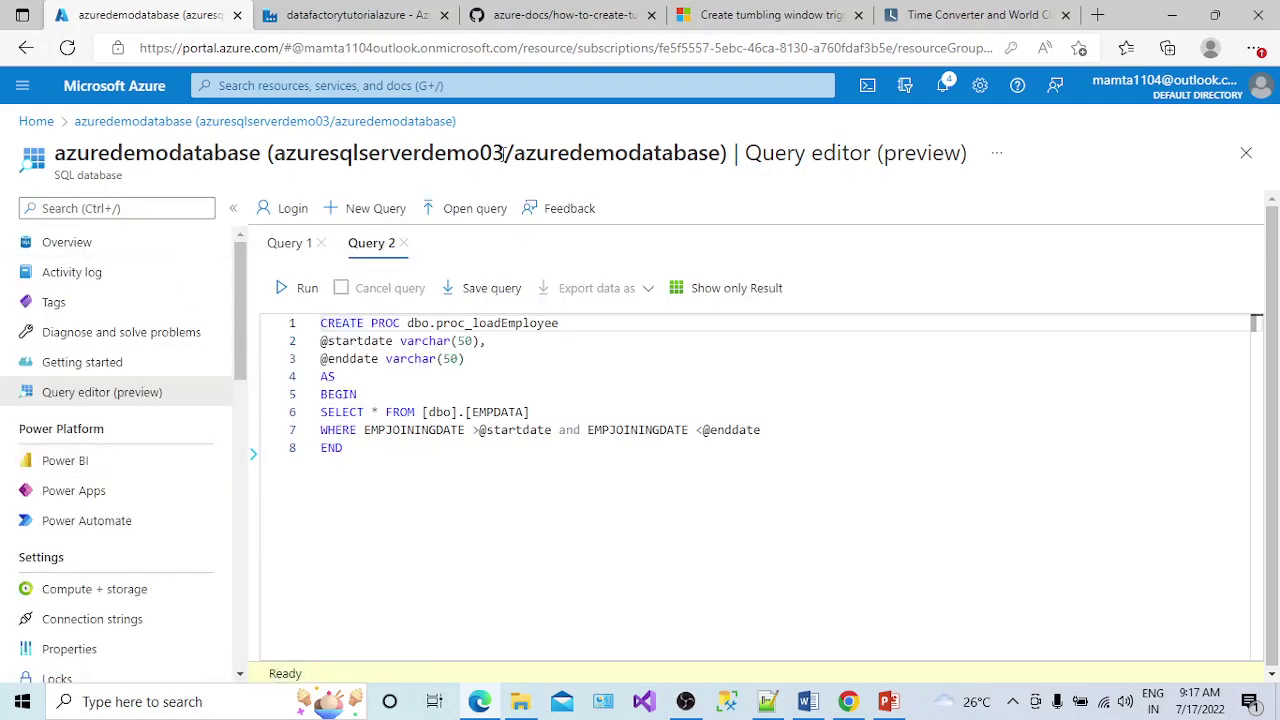
left_click(255, 461)
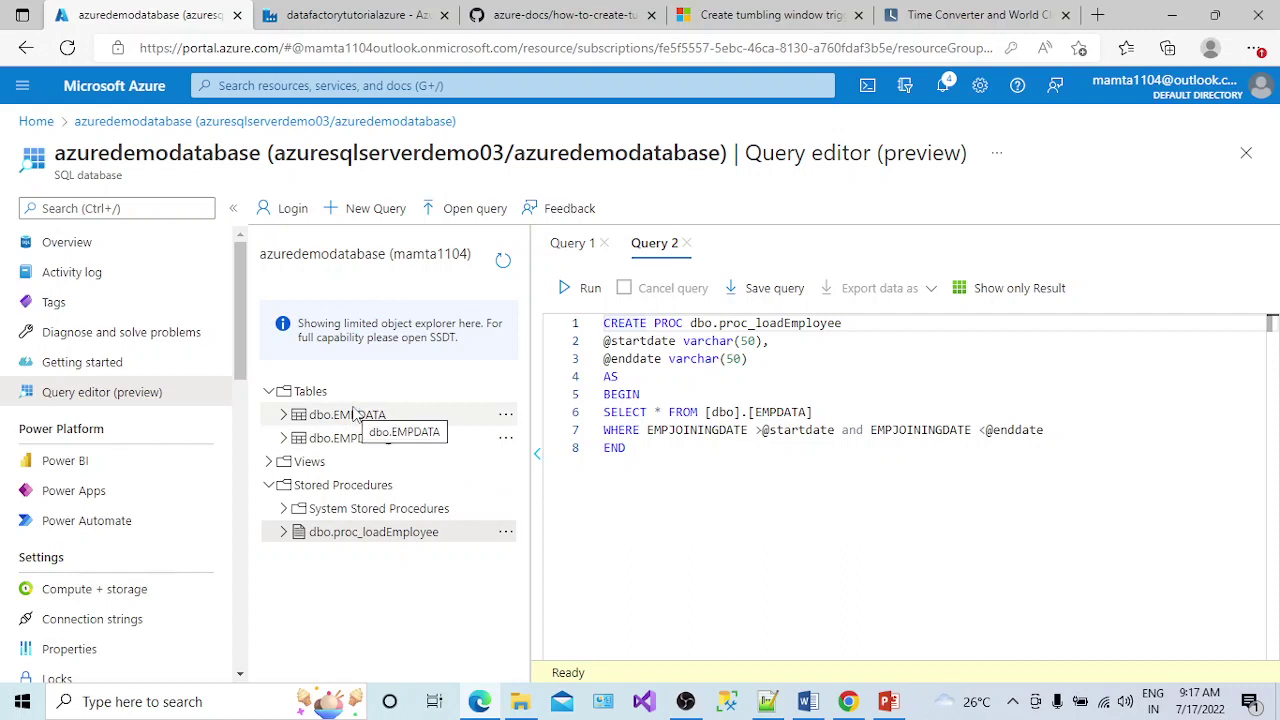
Run only the SELECT * FROM [dbo].[EMPDATA] statement in Query 1 and look through the returned employee rows
left_click(576, 247)
left_click_drag(813, 341, 601, 342)
left_click(567, 291)
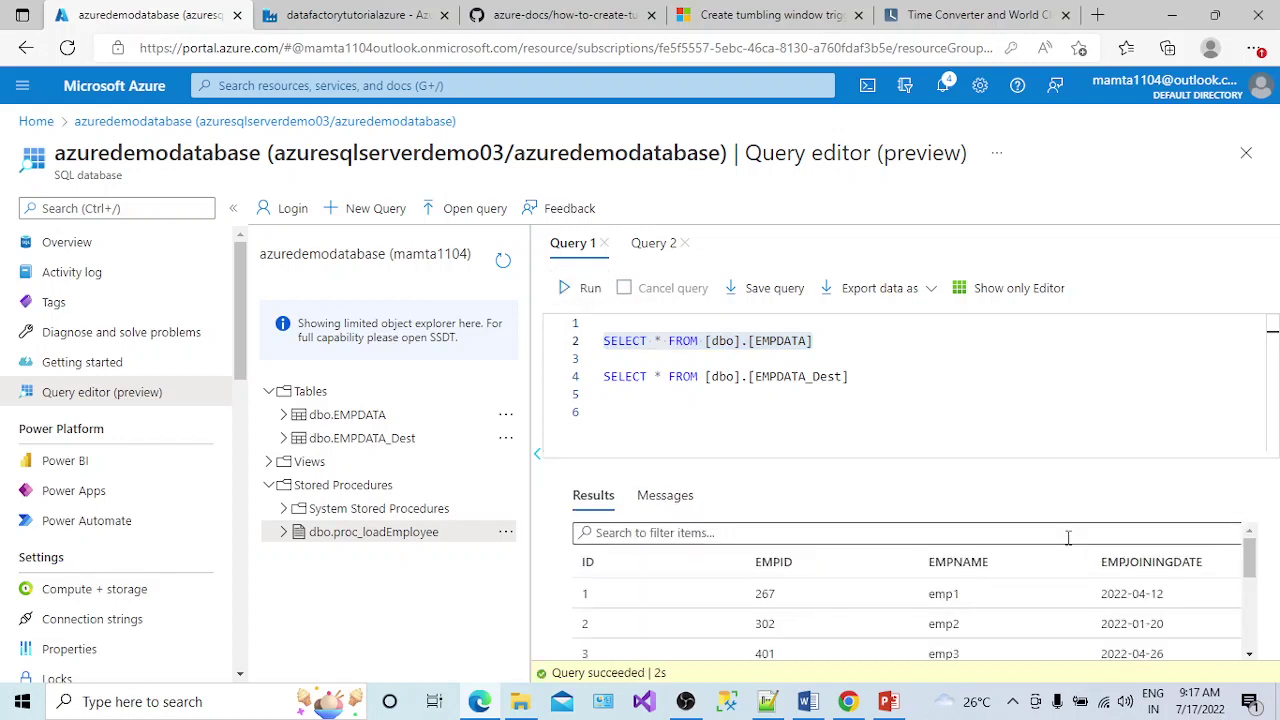
scroll(1255, 570, "down", 1)
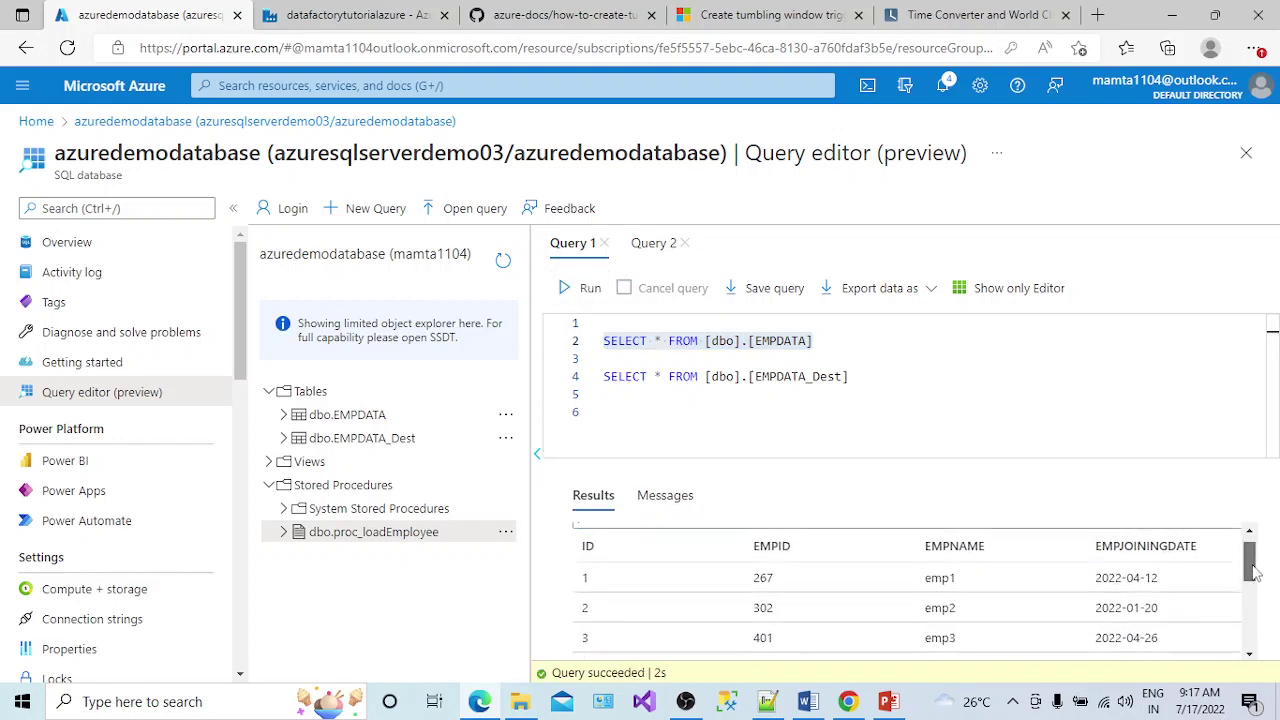
scroll(1255, 570, "down", 1)
scroll(1250, 567, "up", 2)
scroll(1252, 566, "down", 2)
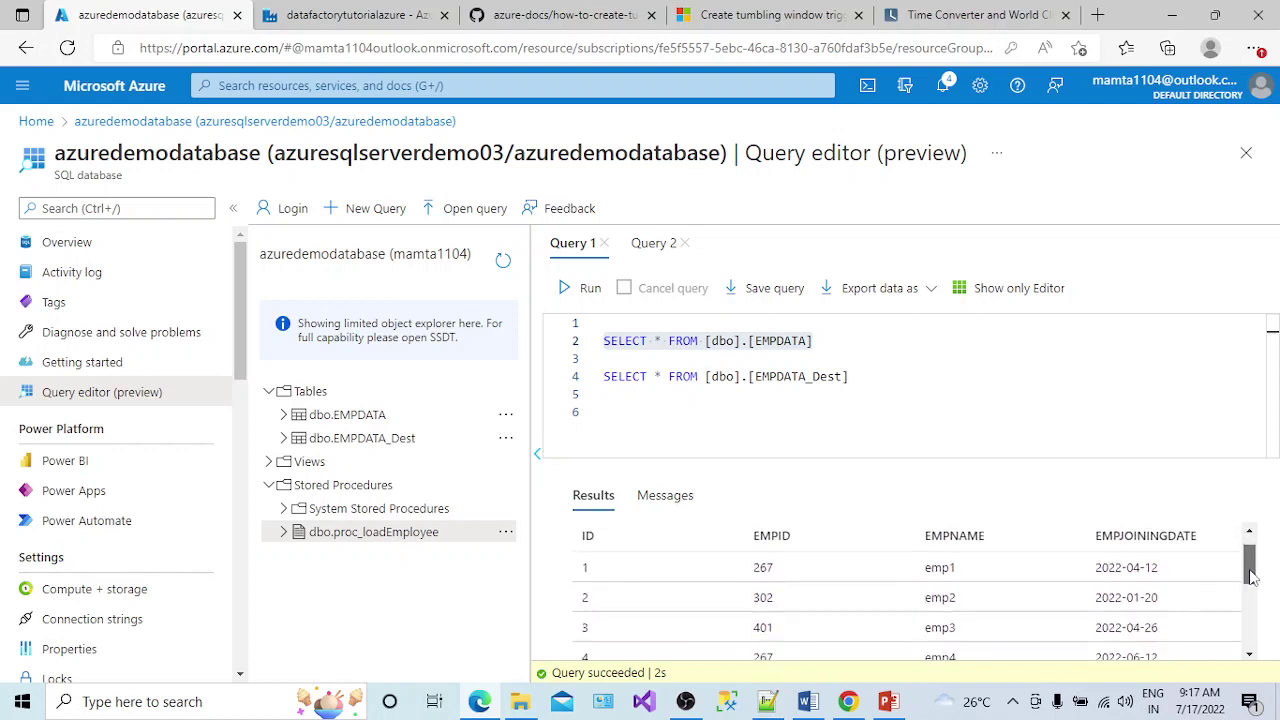
Look through the remaining EMPDATA result rows and highlight the EMPDATA and EMPDATA_Dest table names in Query 1
scroll(1130, 606, "up", 1)
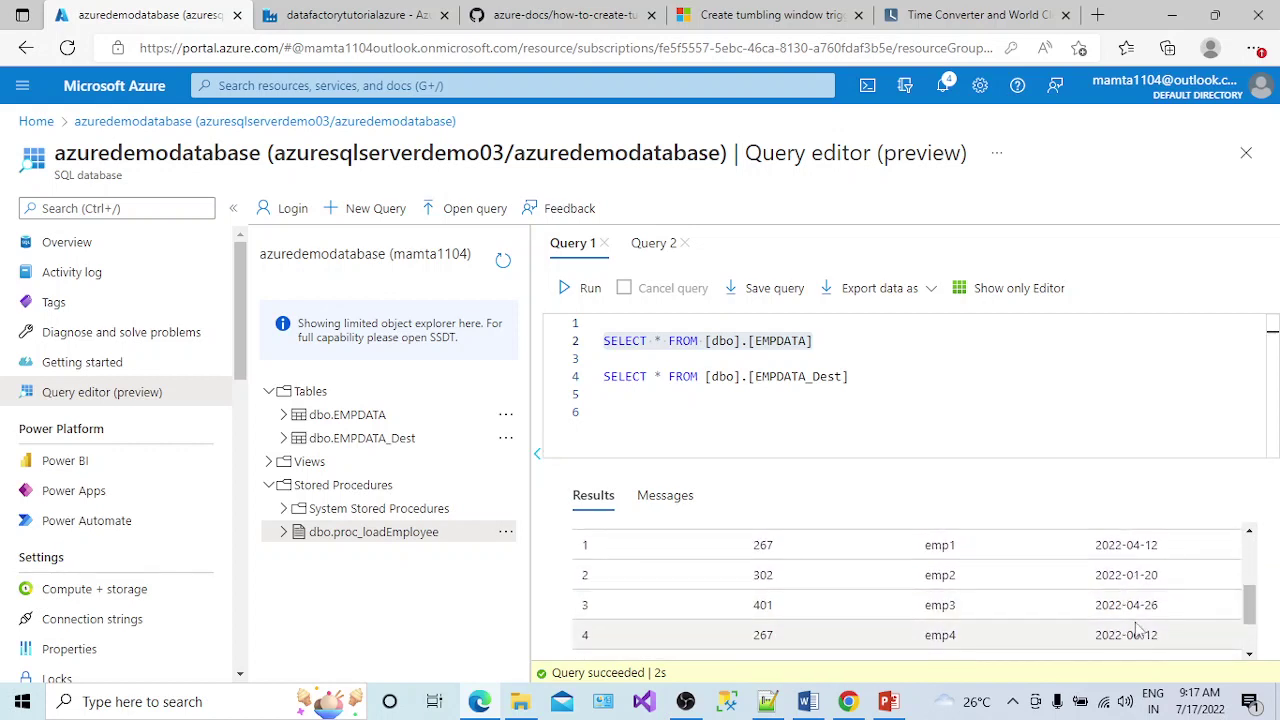
scroll(1250, 615, "down", 2)
scroll(1255, 632, "down", 1)
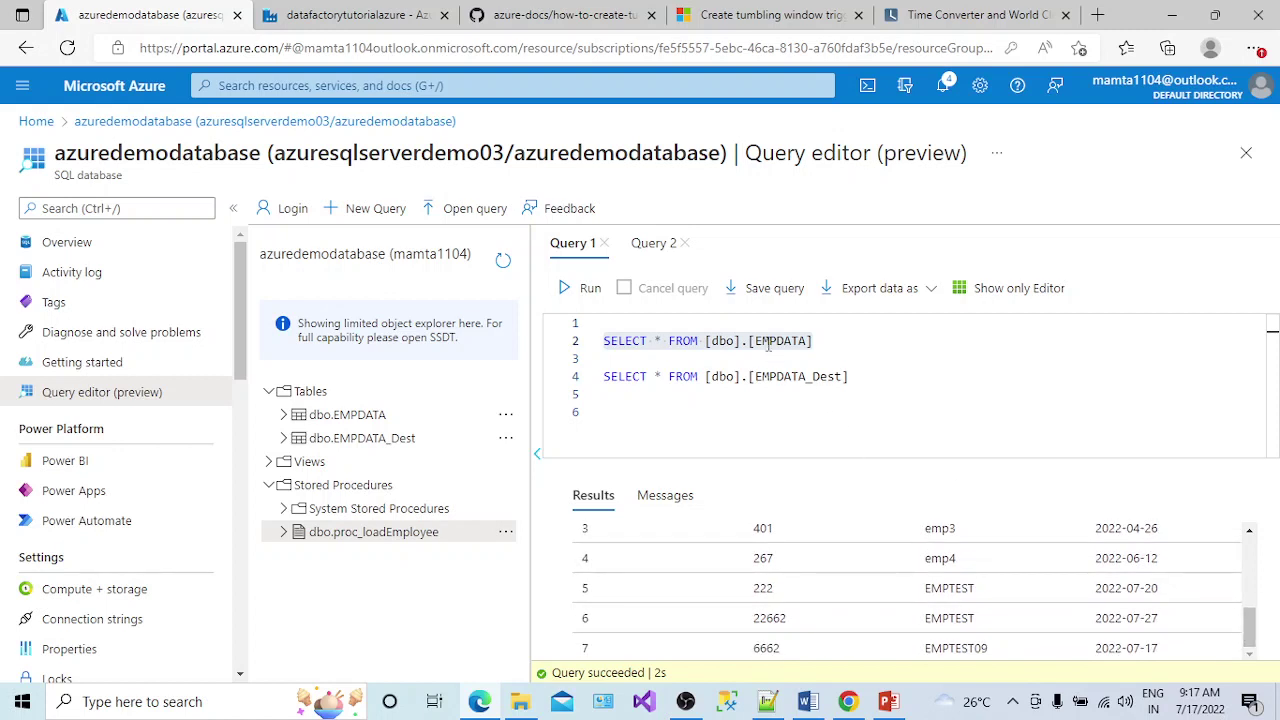
left_click_drag(857, 378, 709, 377)
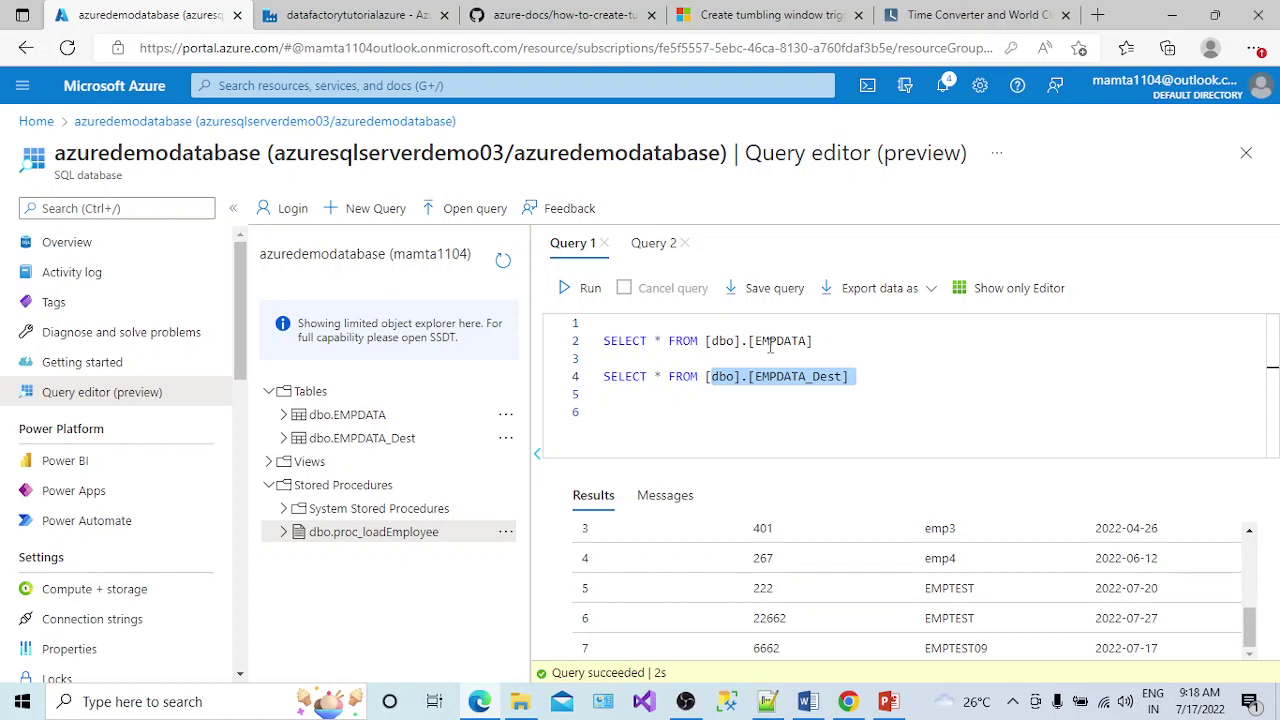
left_click_drag(750, 342, 828, 350)
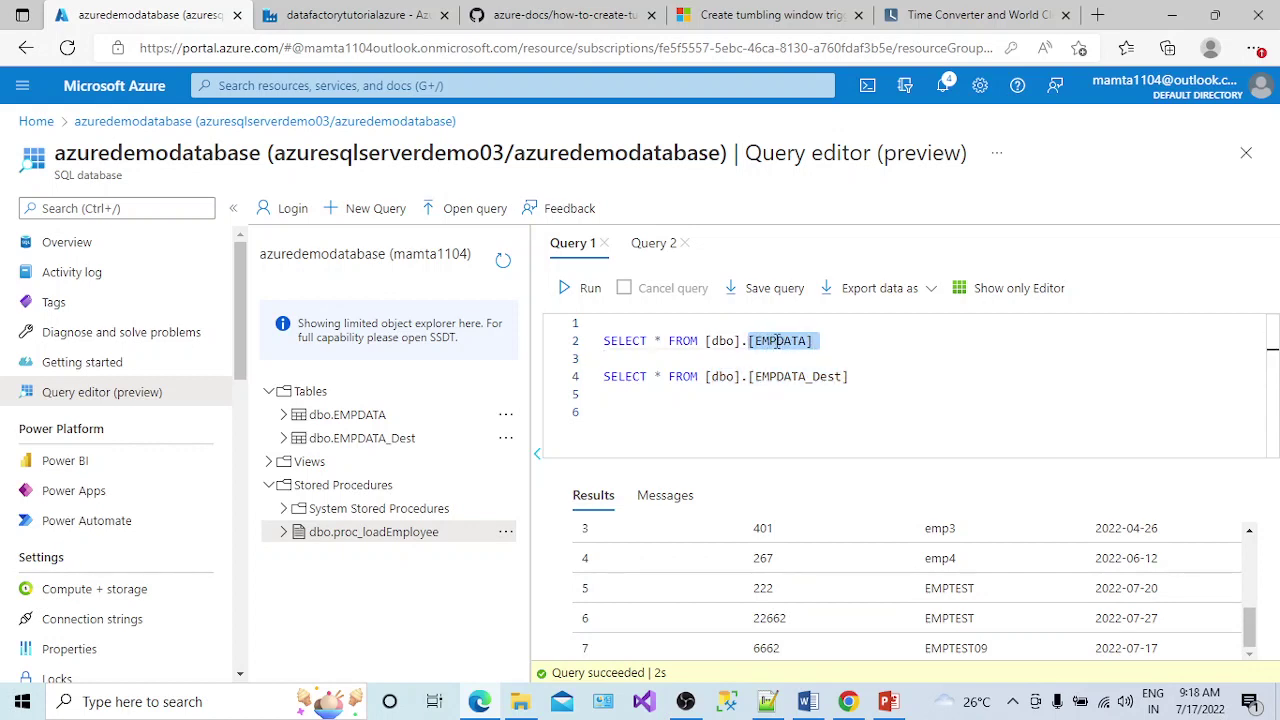
double_click(792, 380)
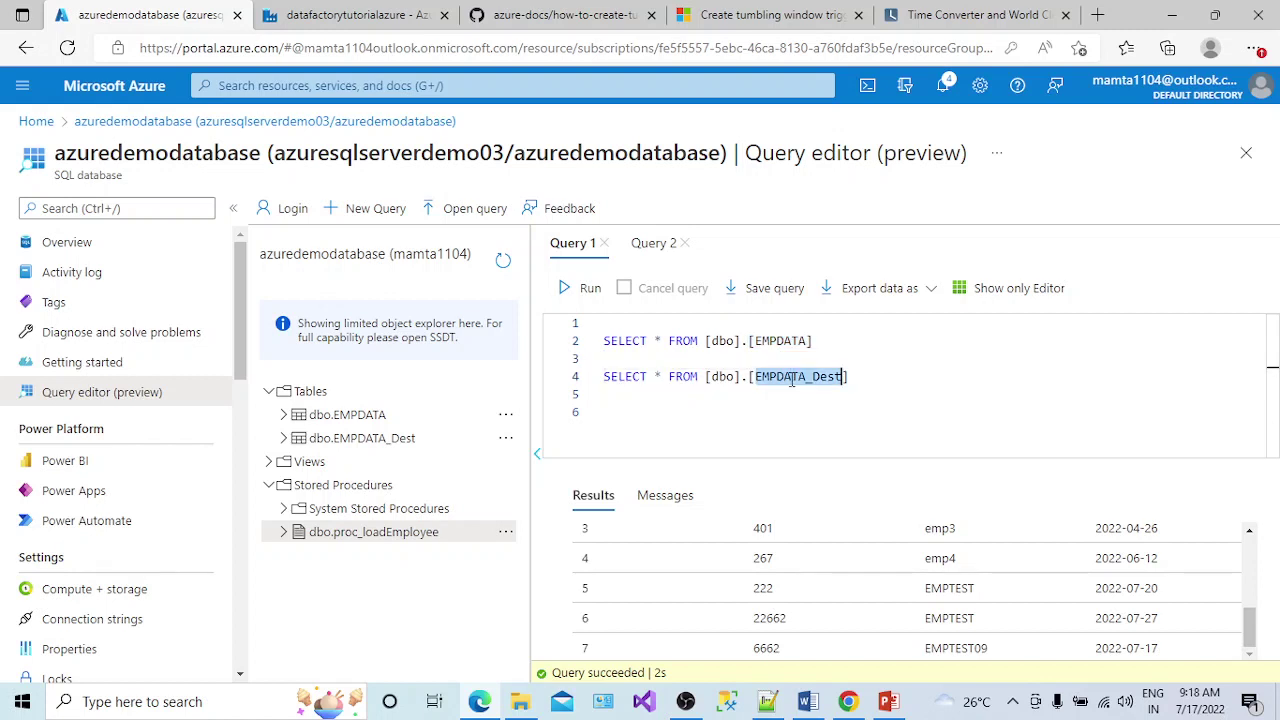
left_click(650, 245)
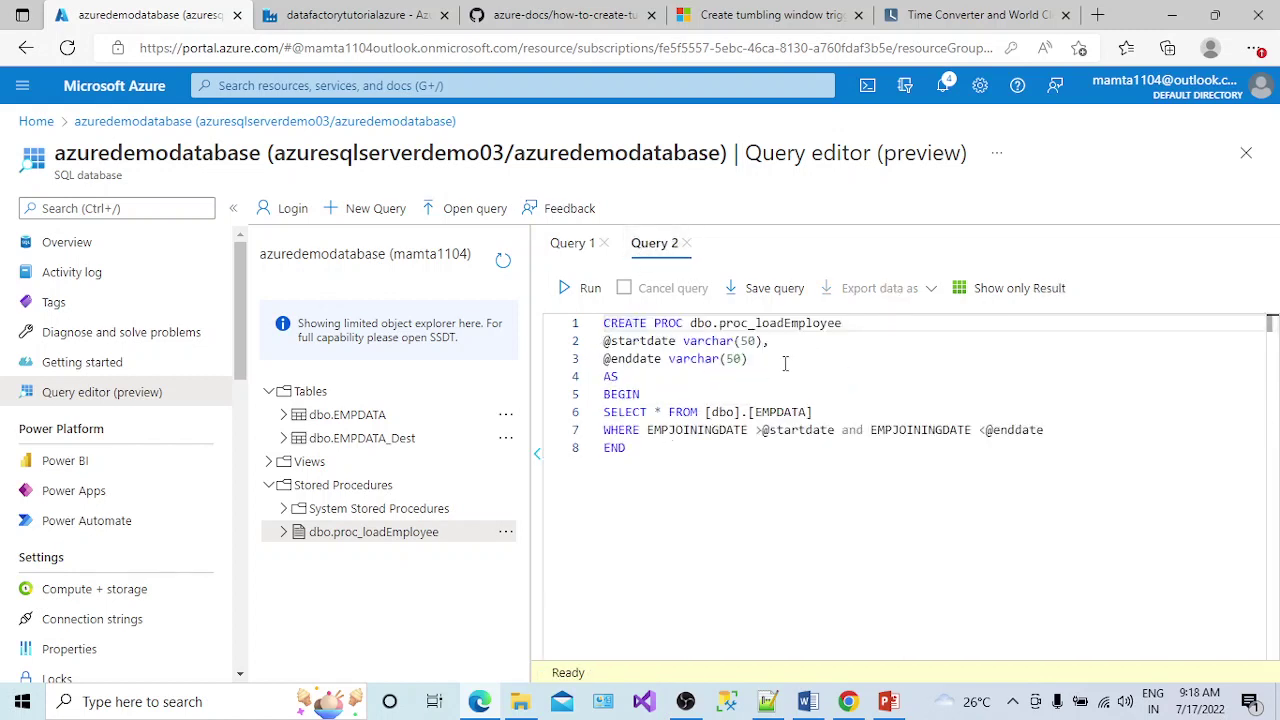
double_click(795, 323)
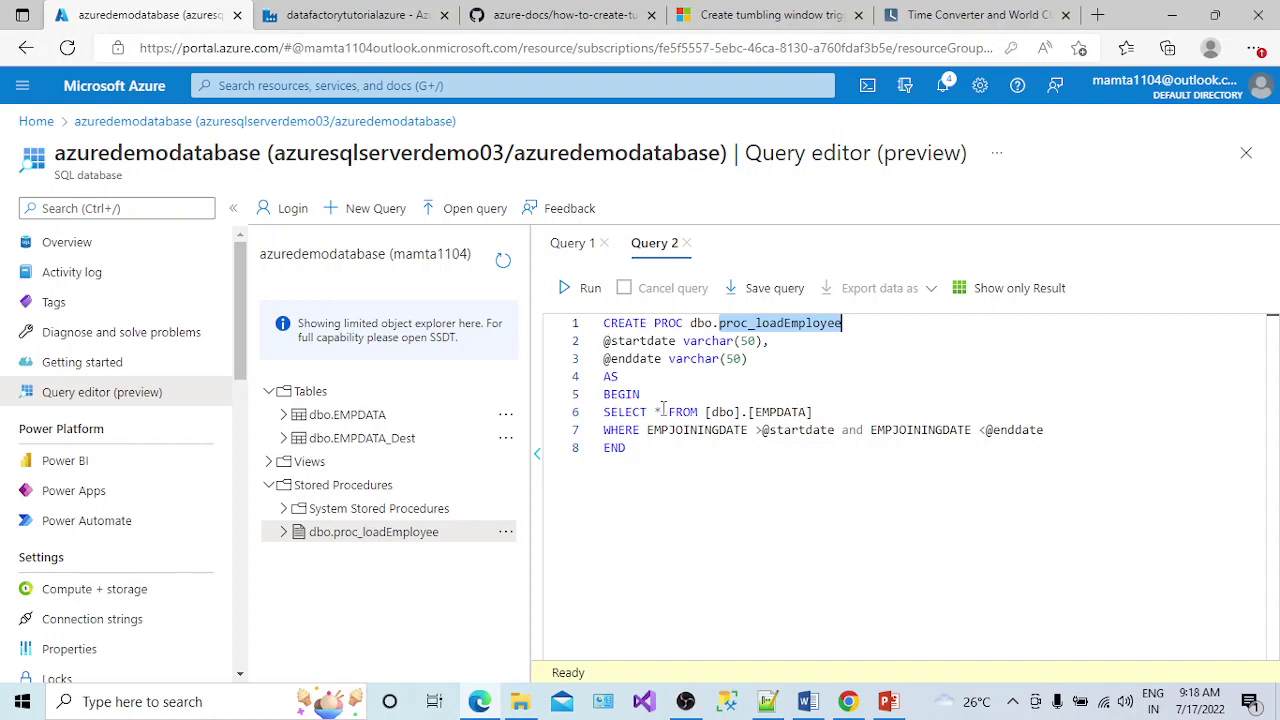
double_click(697, 430)
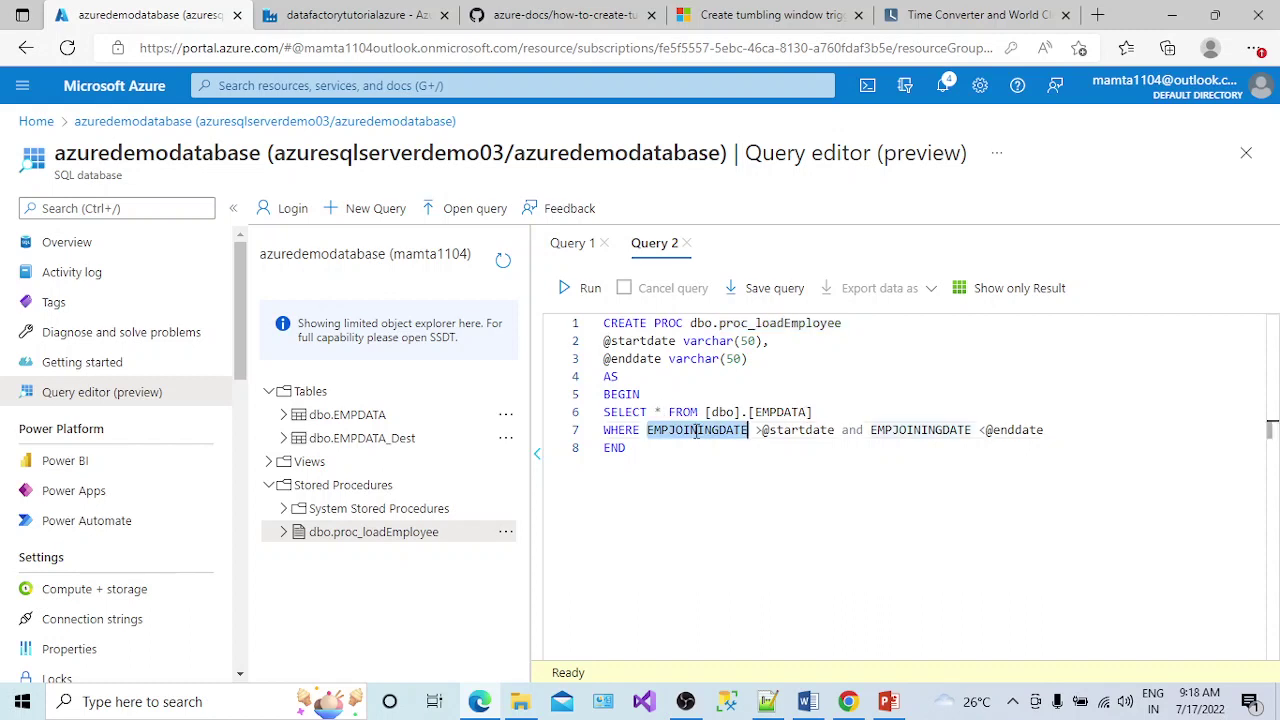
left_click(779, 432)
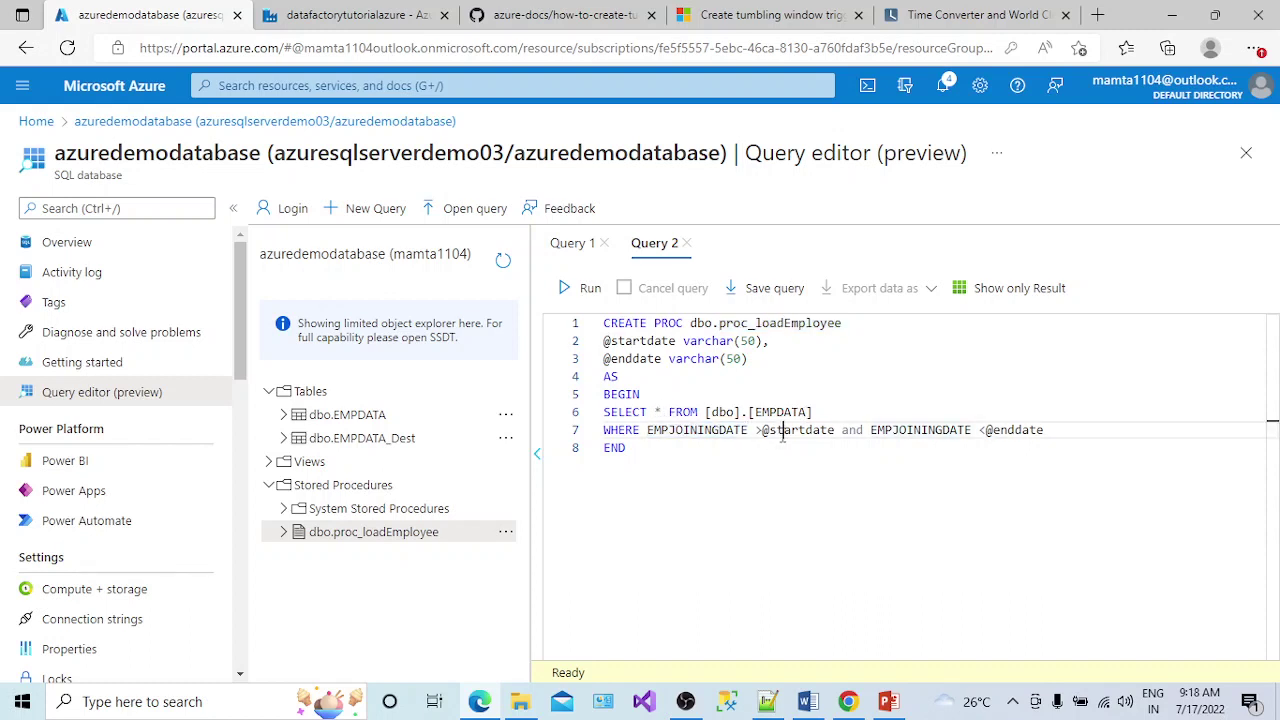
double_click(1015, 432)
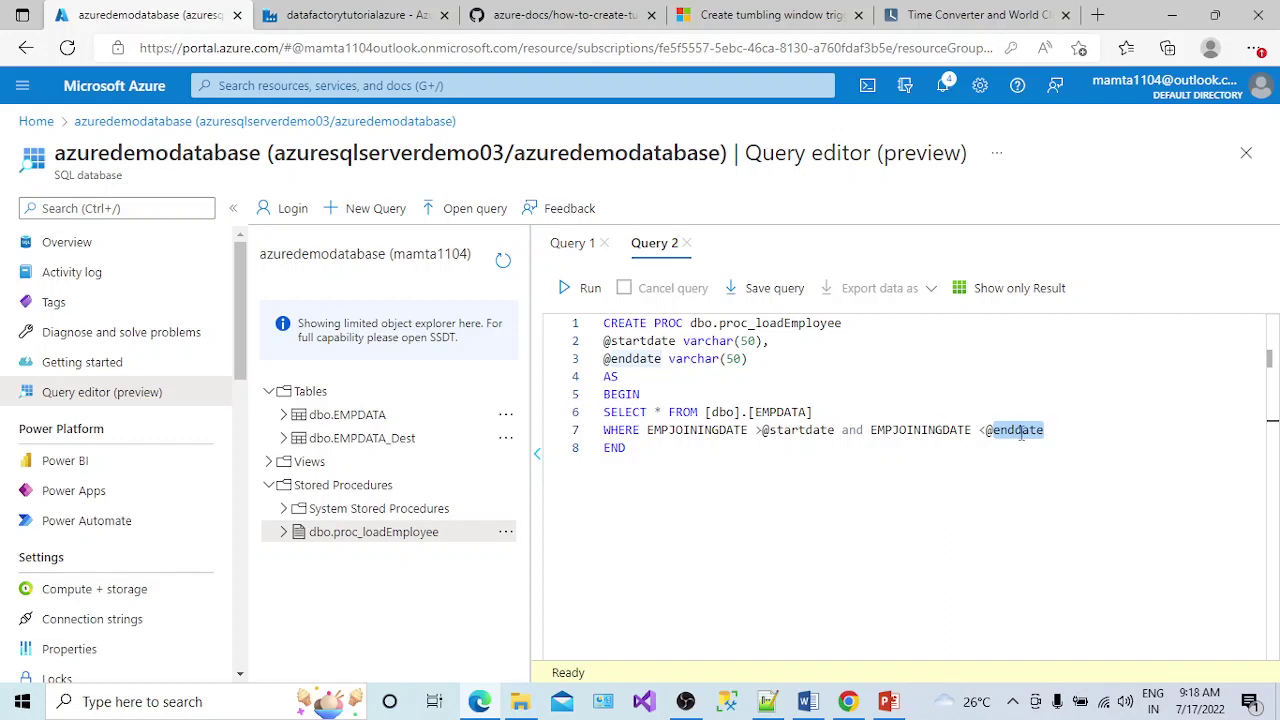
left_click(798, 430)
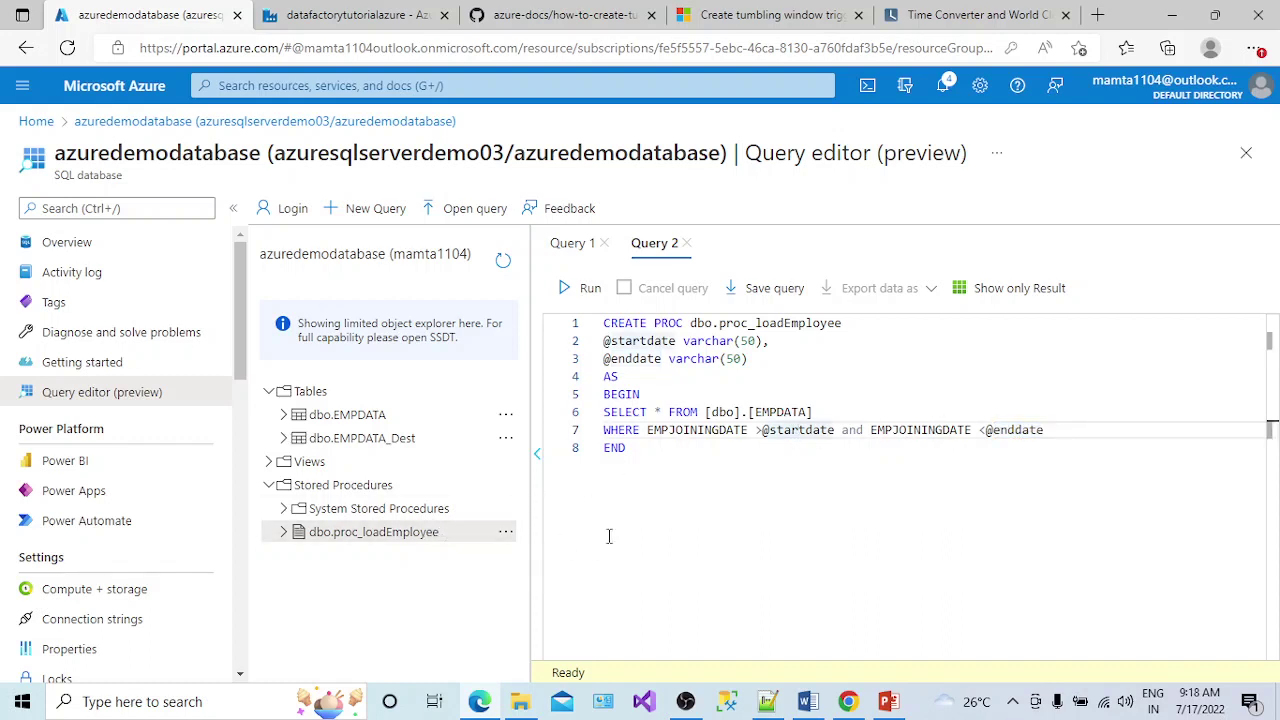
left_click(797, 430)
Switch to the data factory, nudge the Cpy_LoadEmp activity slightly up and left, and examine the pipeline's pipelinestartdate and pipelineenddate parameters
left_click(360, 22)
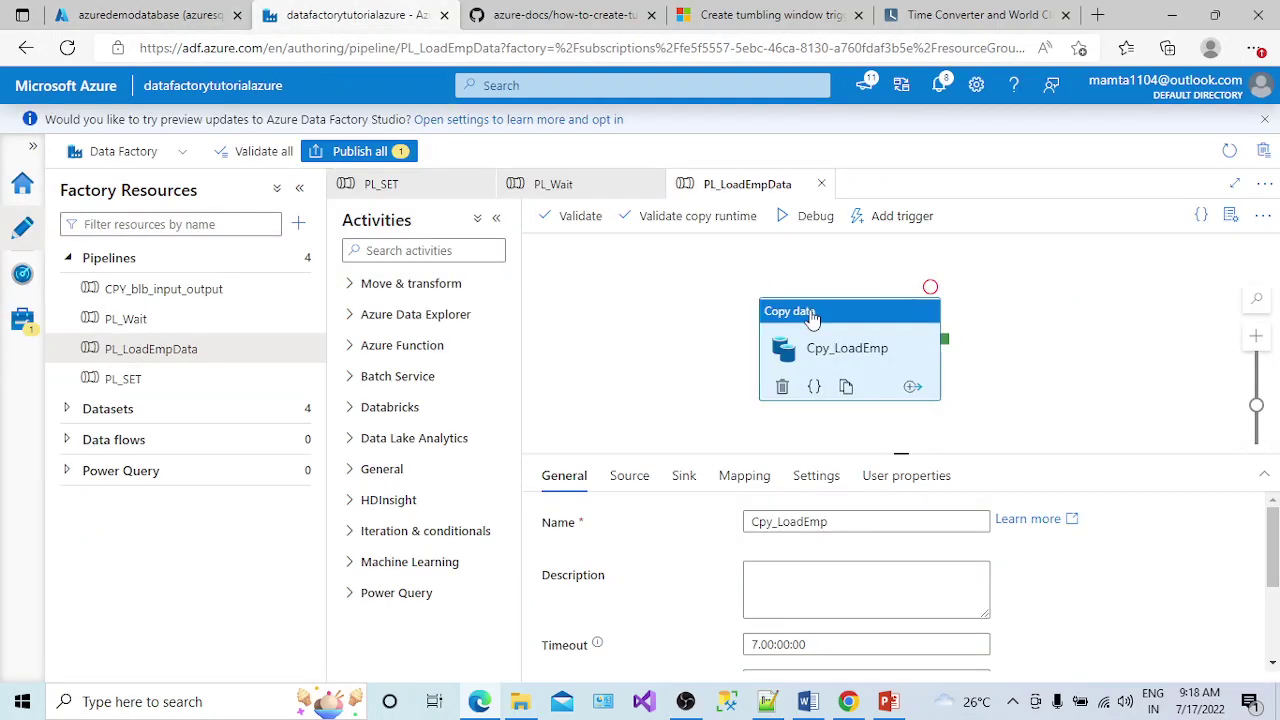
left_click_drag(812, 316, 788, 297)
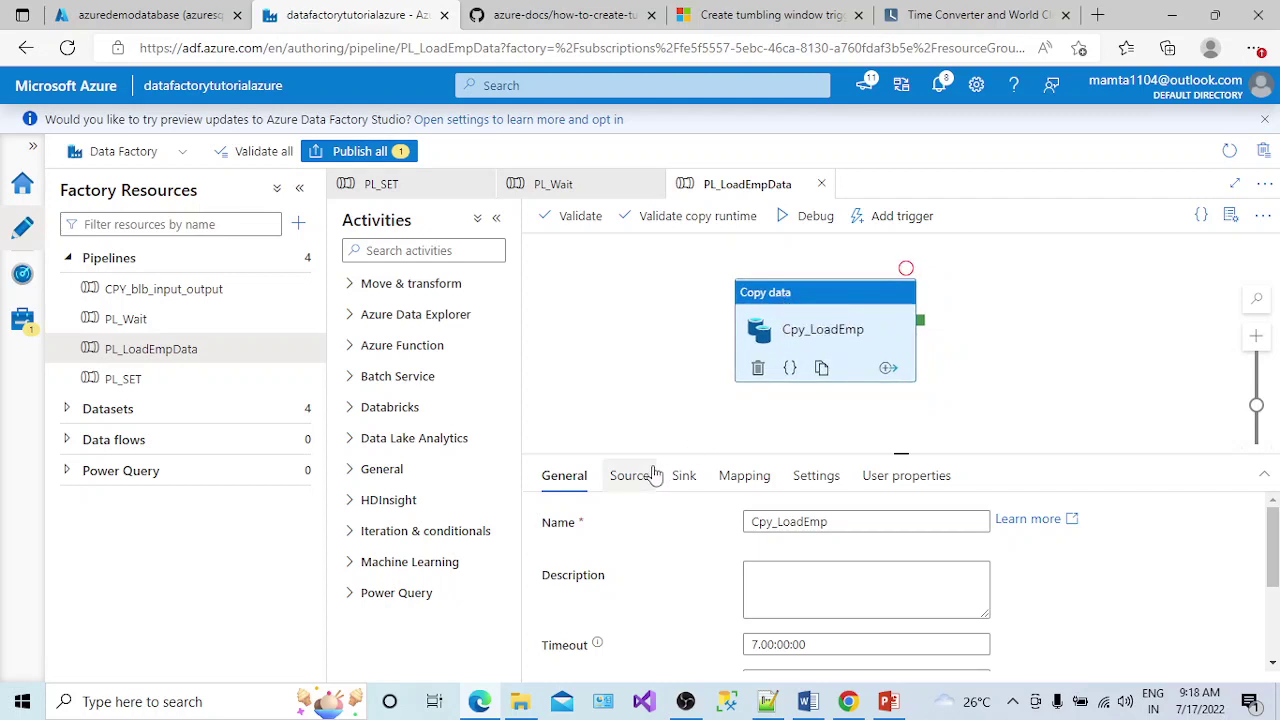
left_click(625, 362)
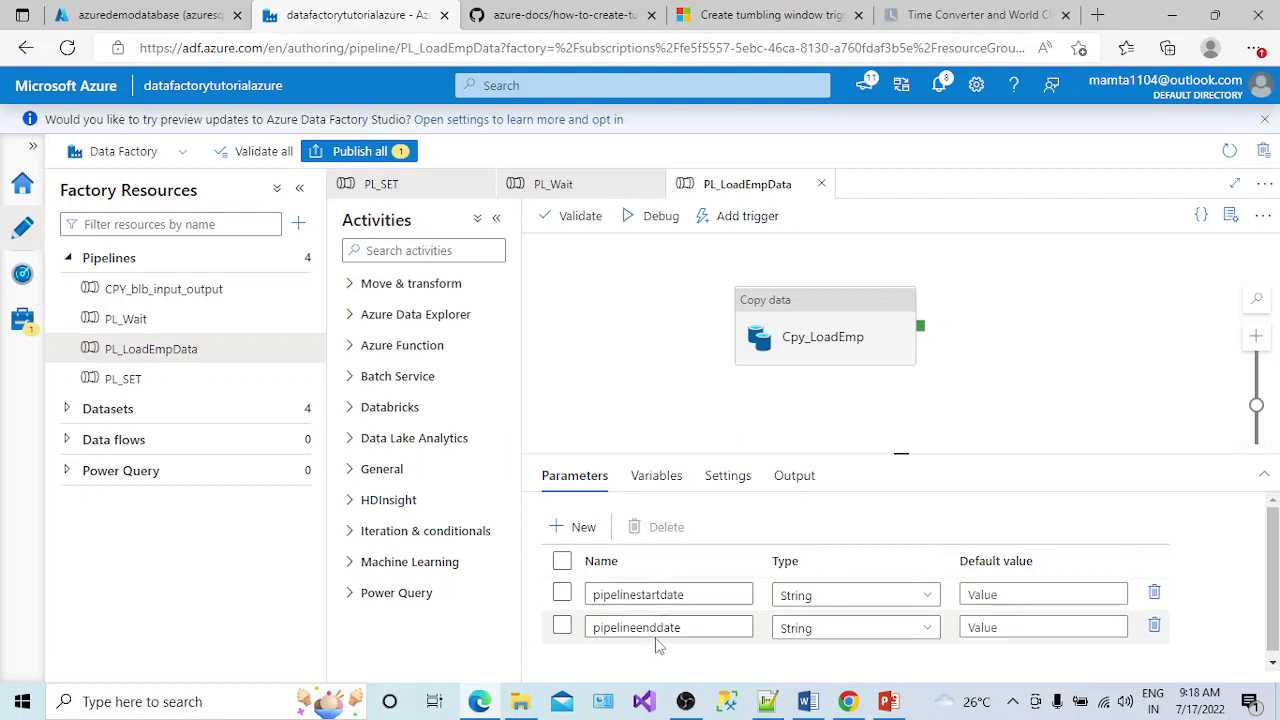
left_click_drag(624, 596, 597, 597)
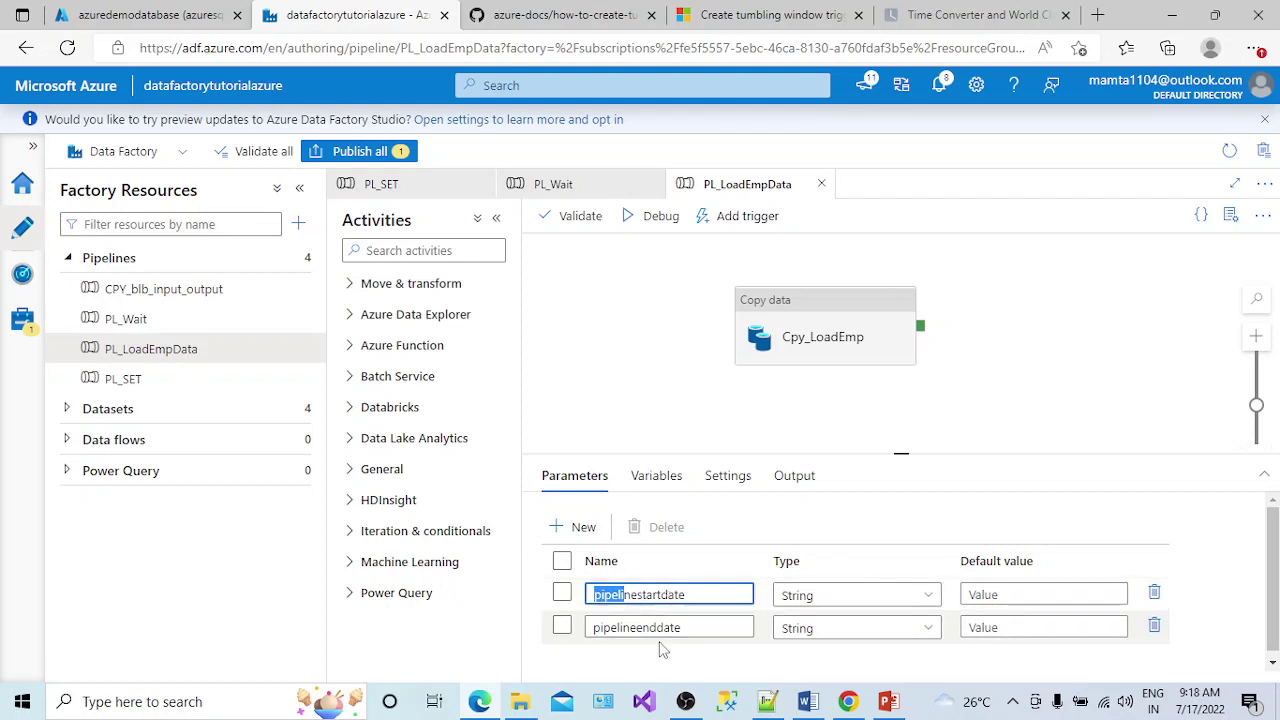
left_click(632, 596)
left_click_drag(632, 596, 595, 596)
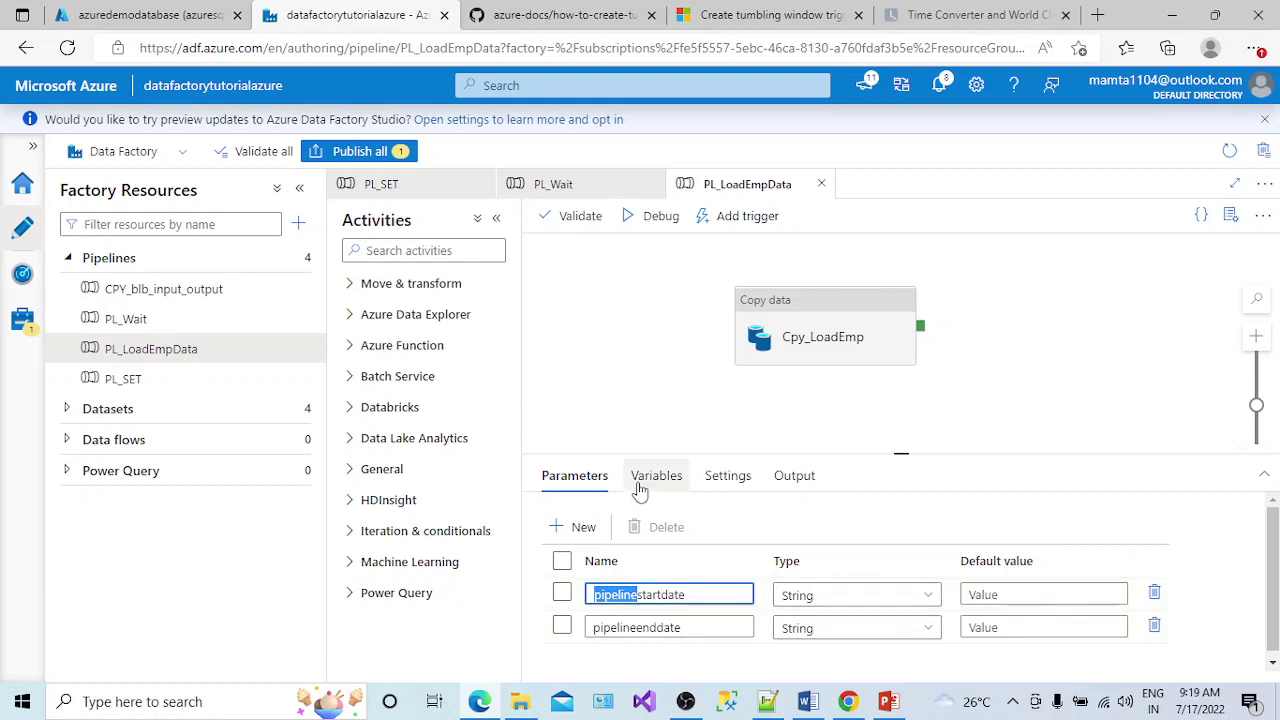
left_click(630, 410)
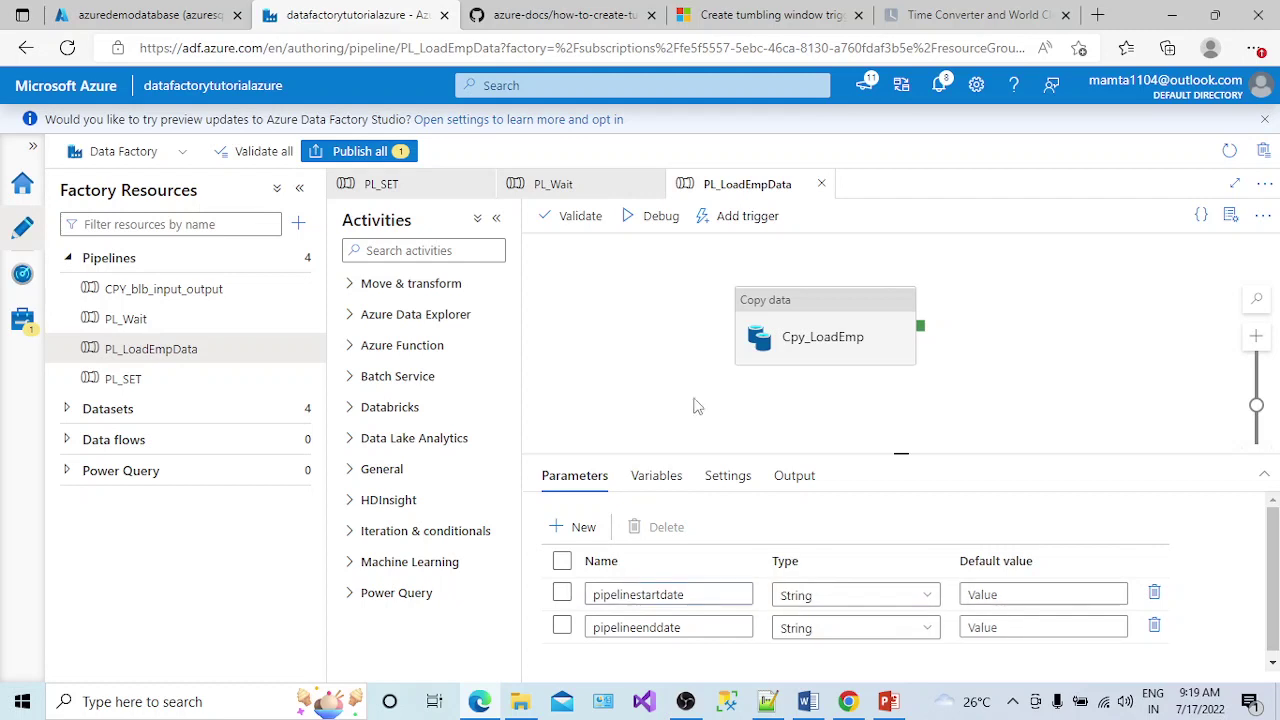
Show Cpy_LoadEmp's source settings and make room for them by collapsing the activities and factory resources lists and enlarging the properties area
left_click(780, 338)
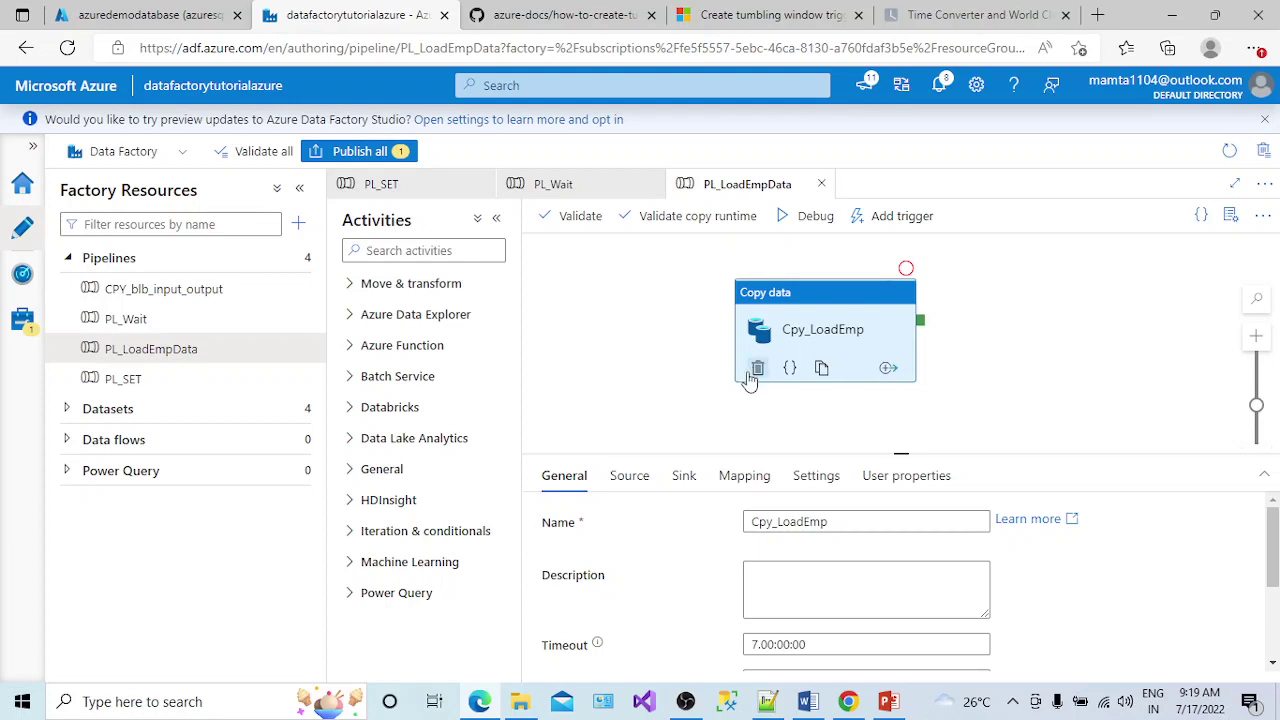
left_click(629, 477)
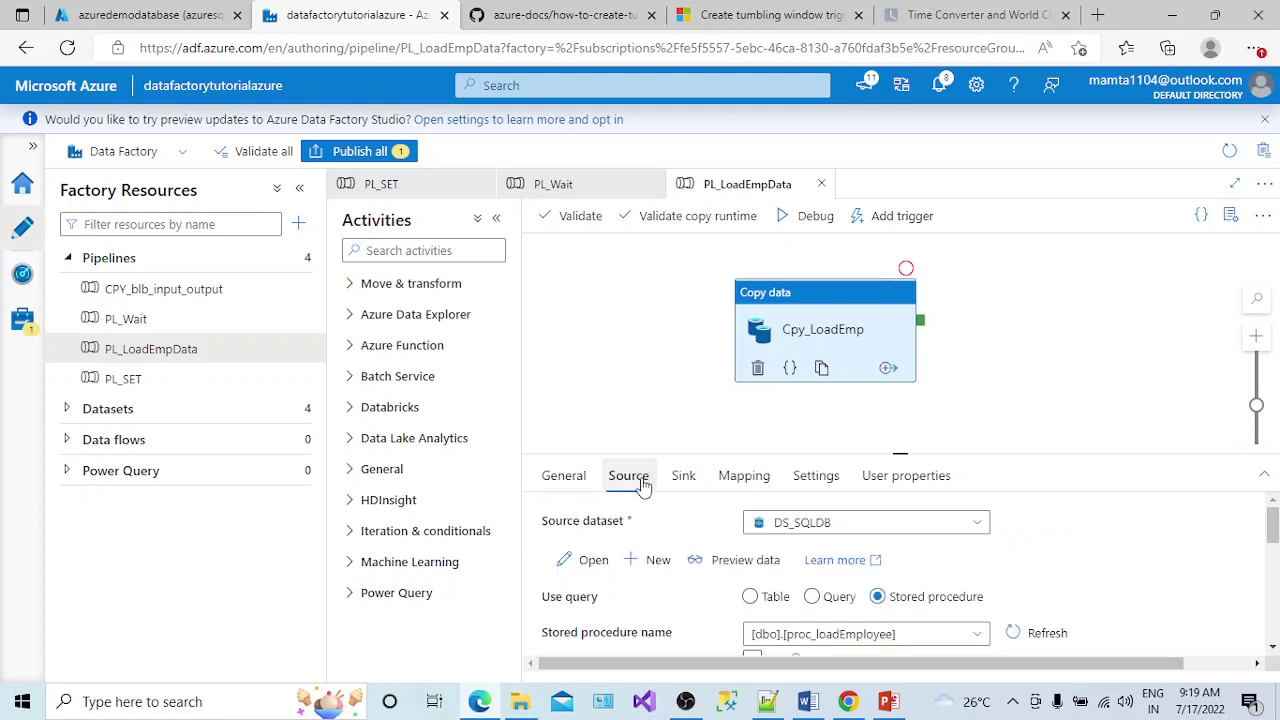
left_click(497, 219)
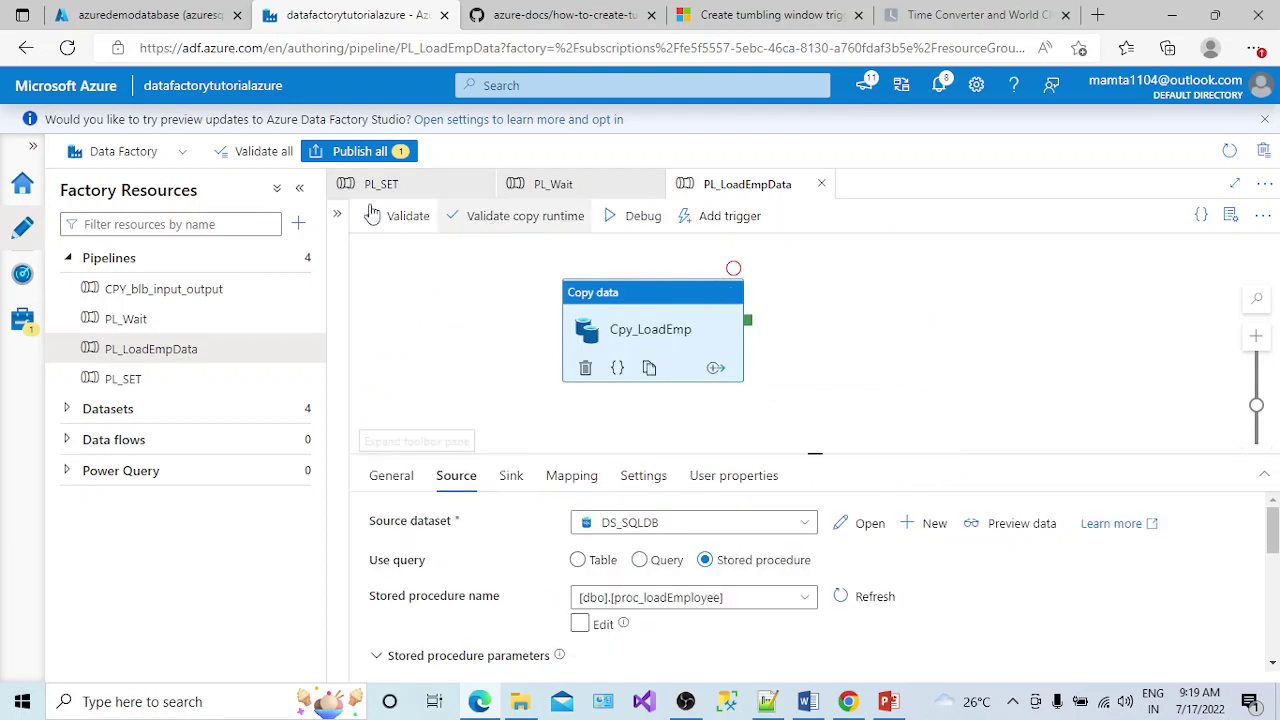
left_click(299, 189)
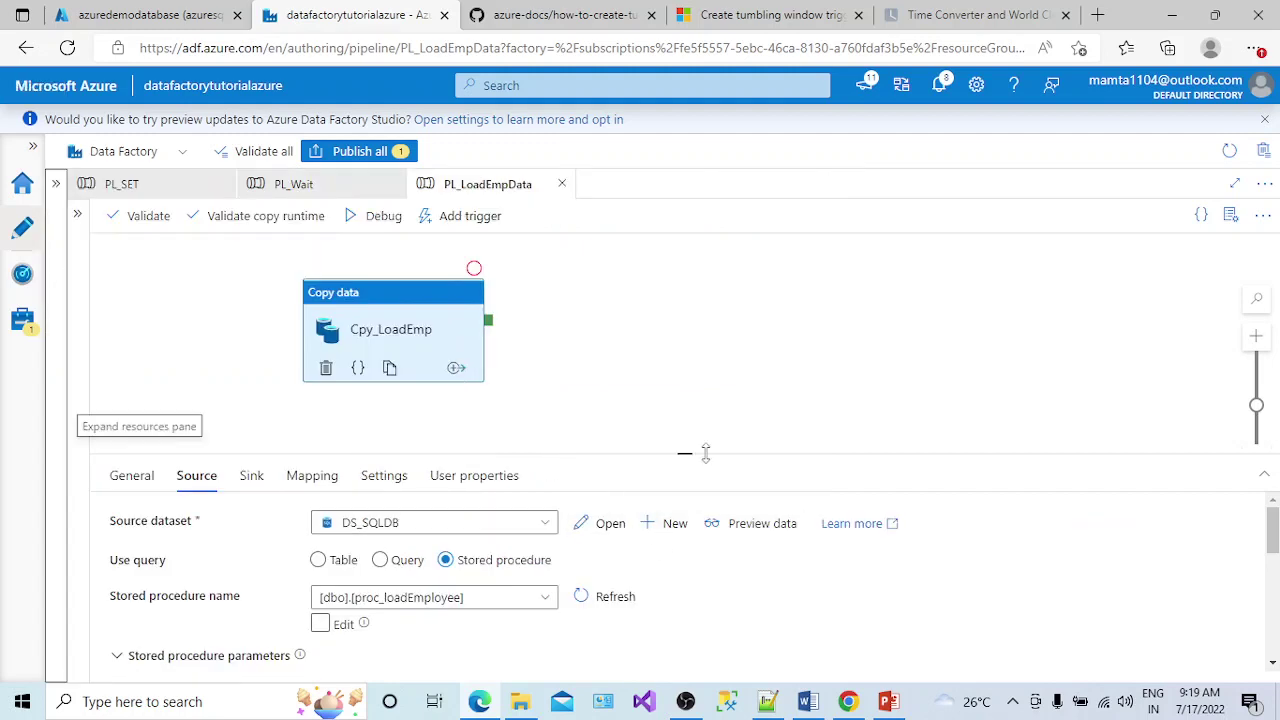
left_click_drag(692, 453, 684, 414)
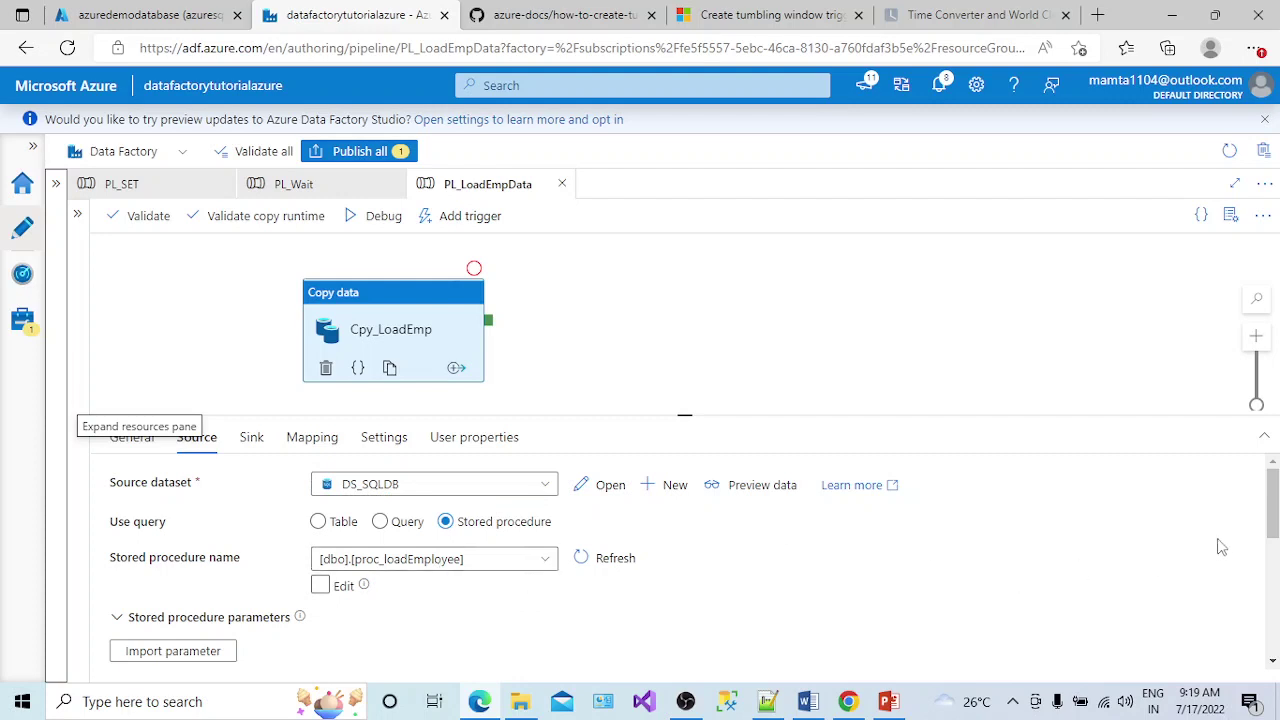
Review the source's stored procedure parameters enddate and startdate and compare them with the procedure definition in the query editor
scroll(1273, 540, "down", 1)
scroll(1273, 540, "down", 1)
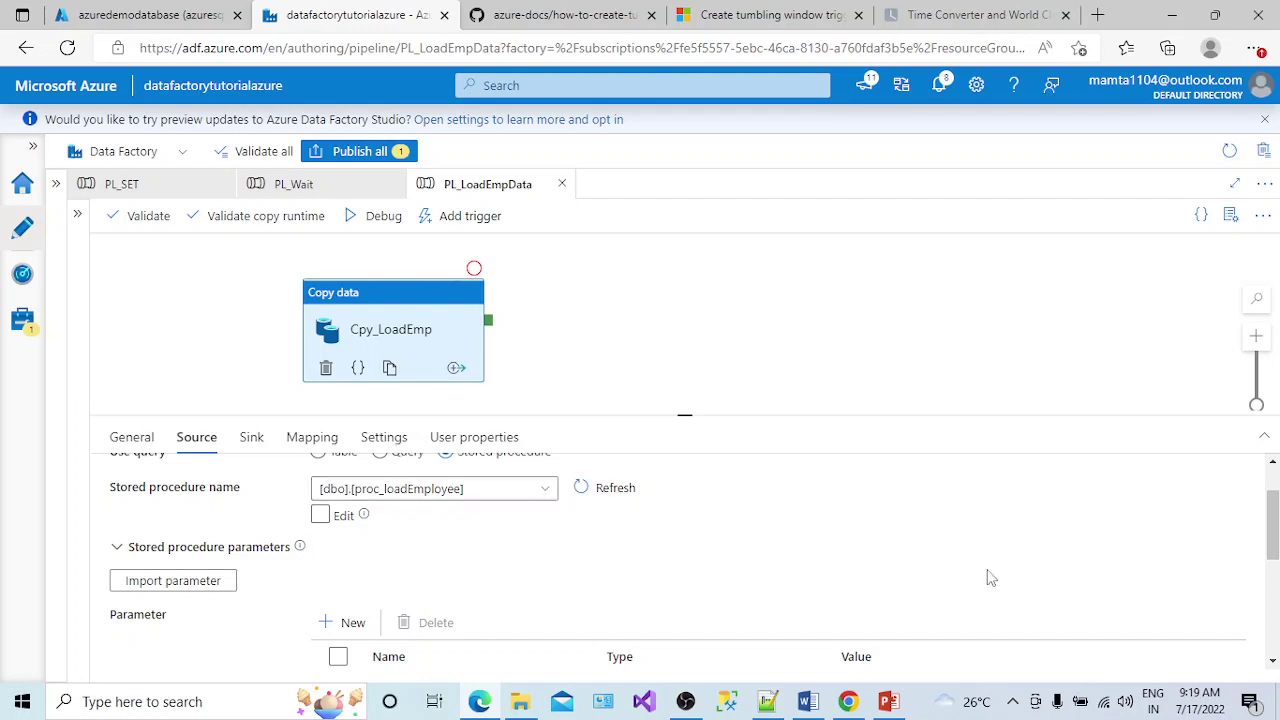
scroll(1272, 530, "down", 1)
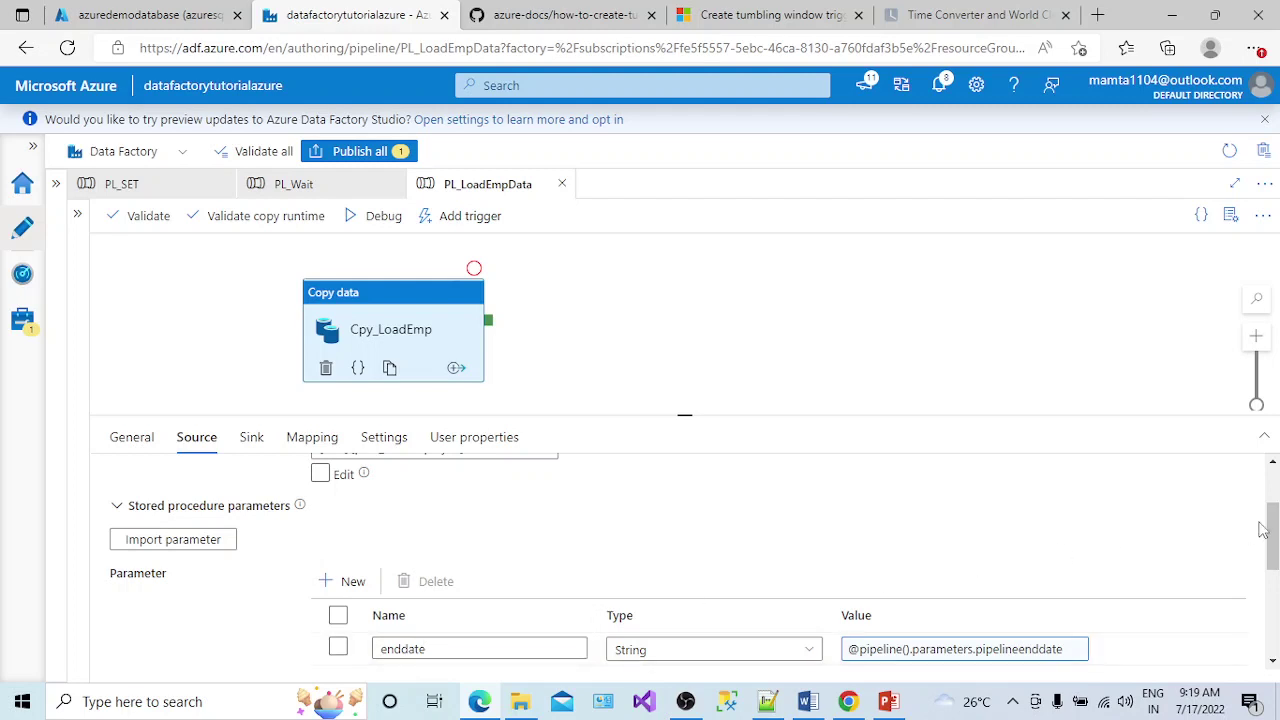
scroll(1265, 530, "down", 2)
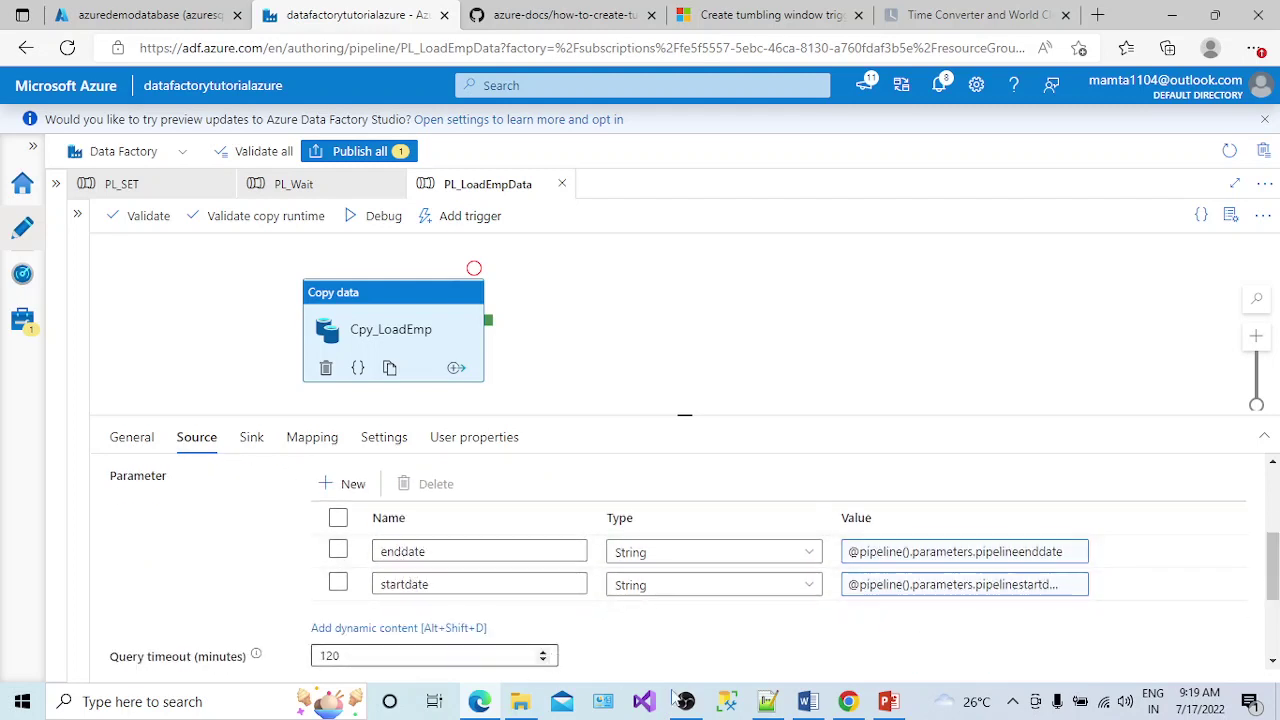
left_click(155, 14)
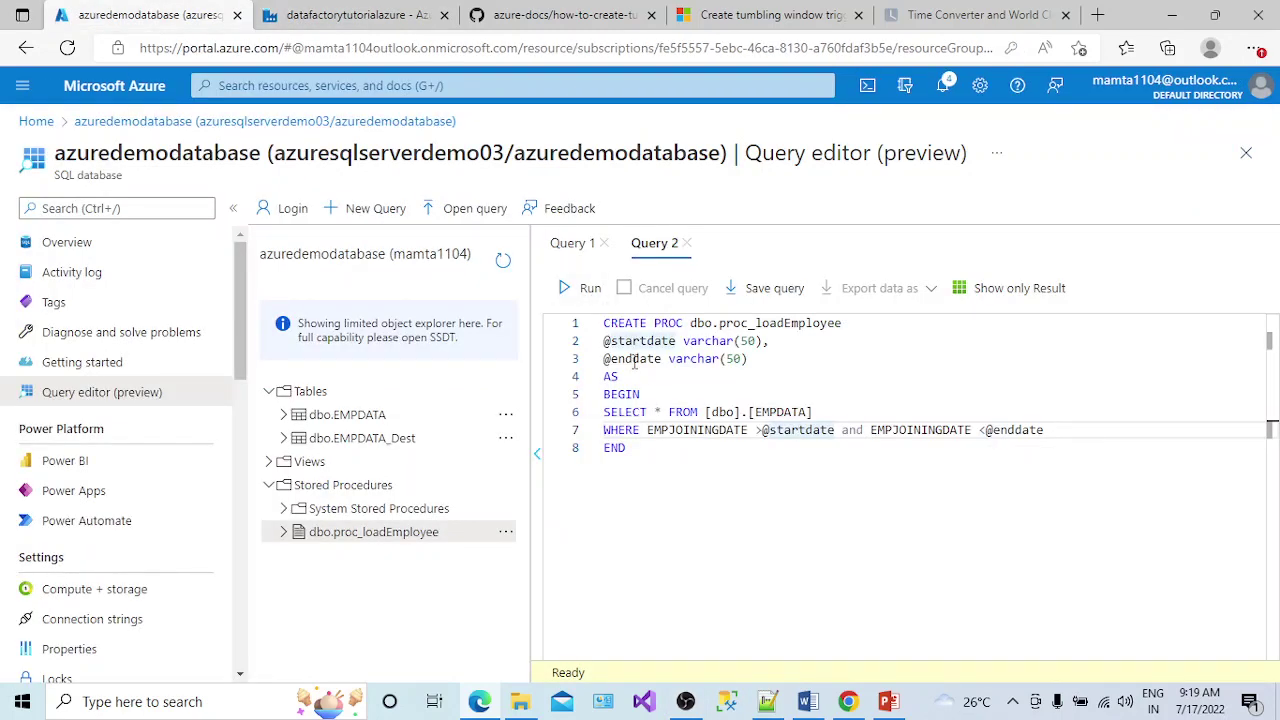
left_click(345, 14)
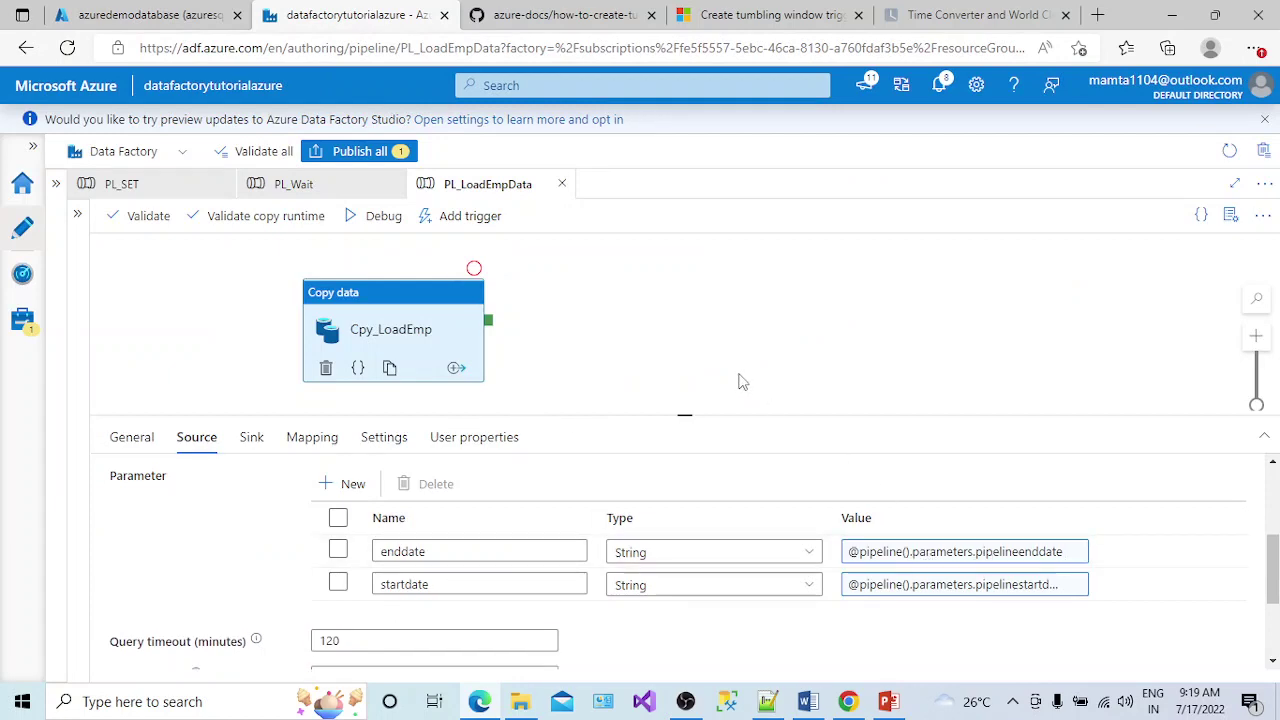
left_click(897, 558)
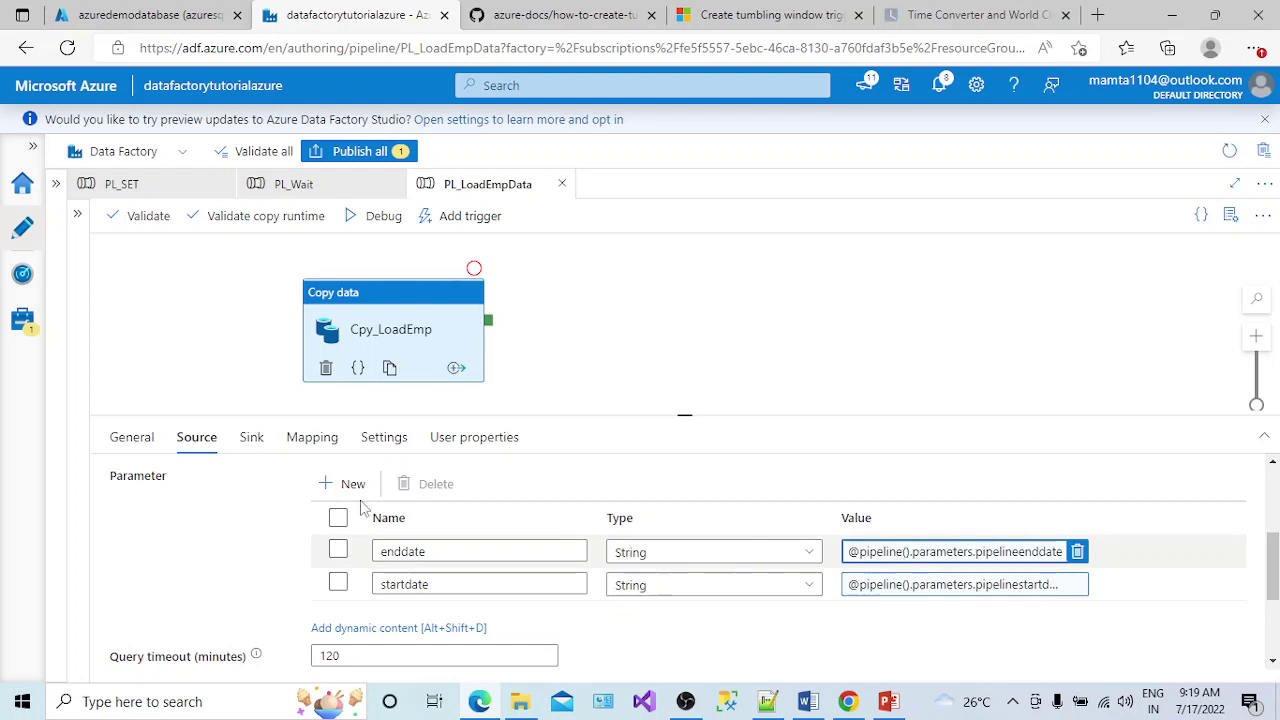
Review Cpy_LoadEmp's sink settings and open the DS_SQLDB_DEST sink dataset to check its target table
left_click(255, 449)
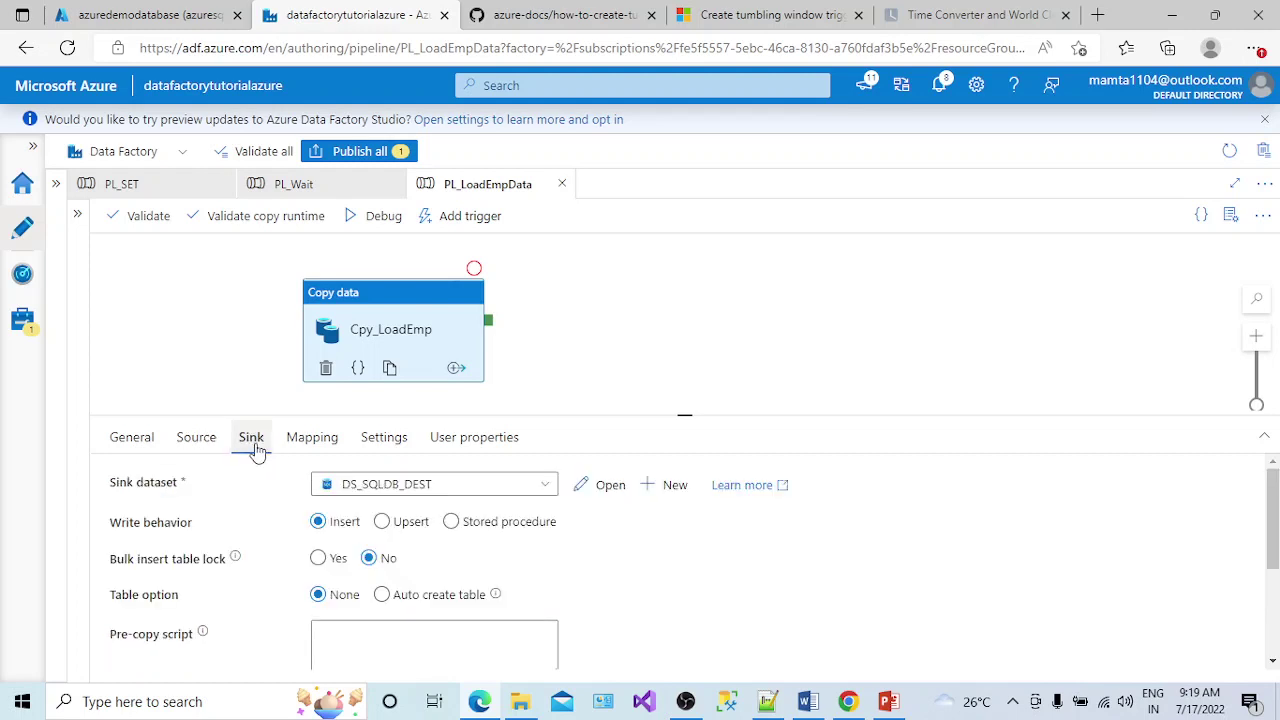
left_click(451, 521)
scroll(1270, 520, "down", 1)
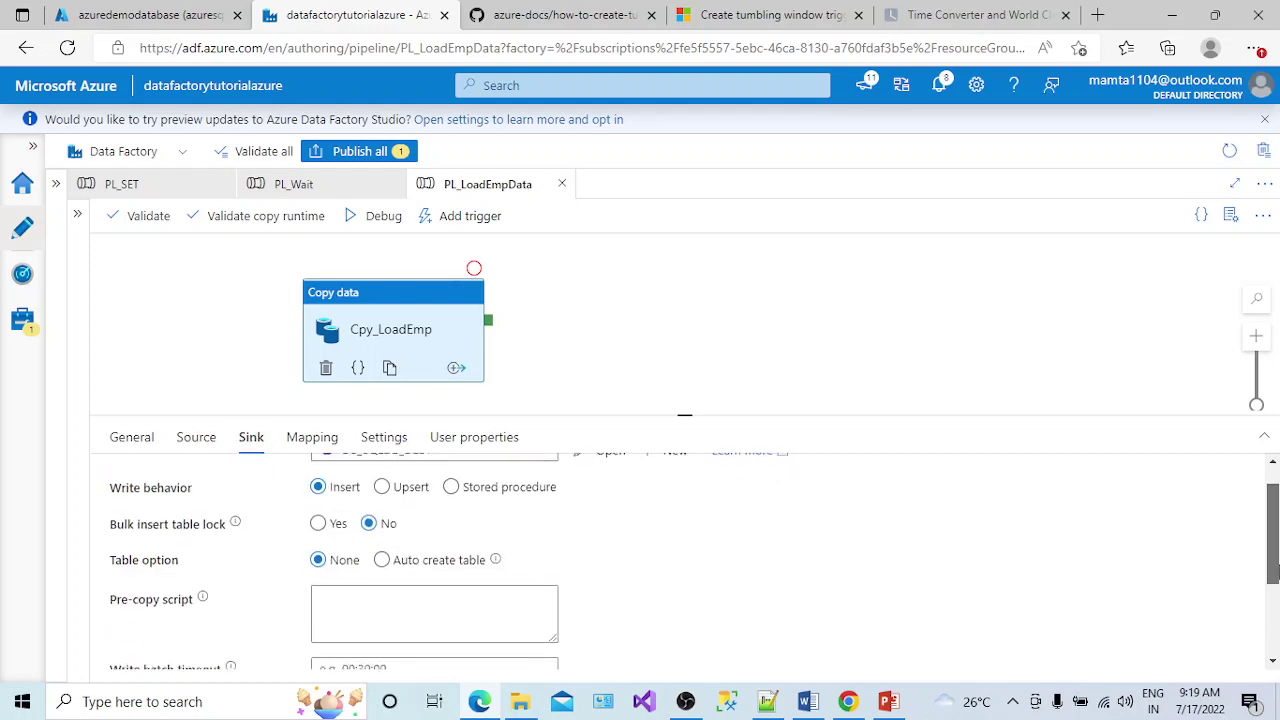
scroll(1270, 520, "up", 1)
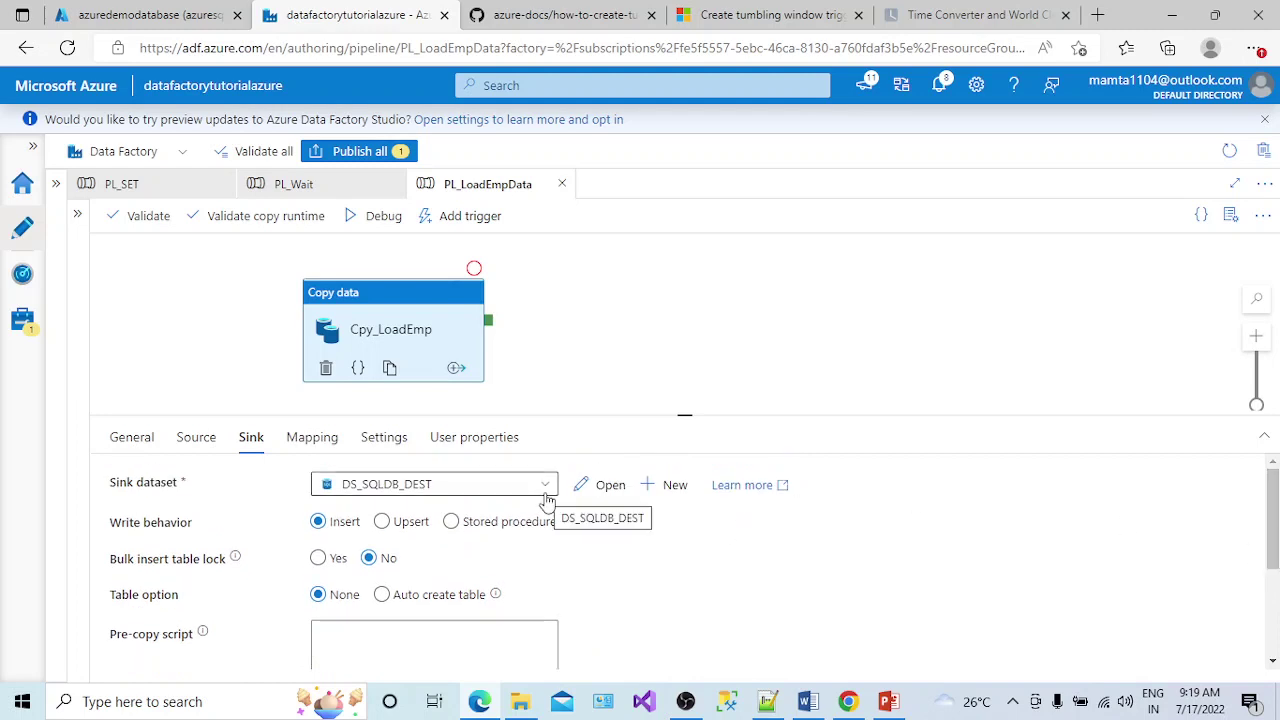
left_click(597, 498)
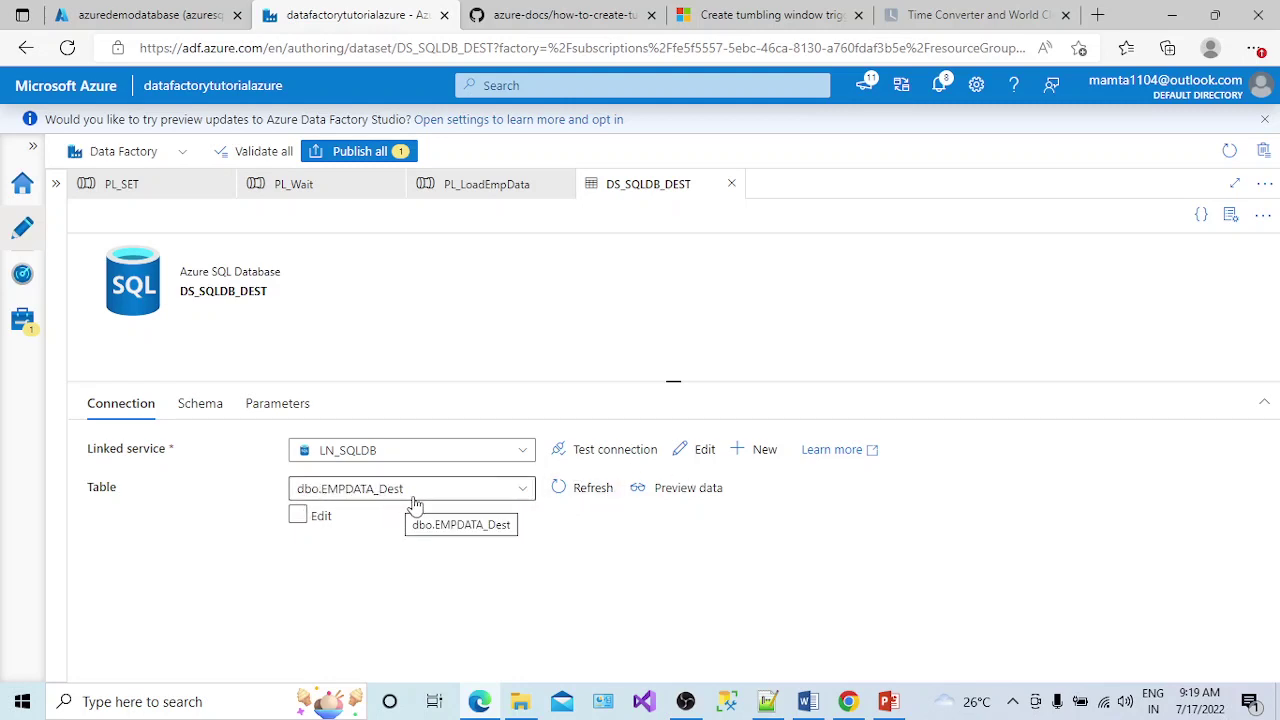
Return to the PL_LoadEmpData pipeline, look over the rest of the sink settings and show the copy activity's column mapping
left_click(492, 190)
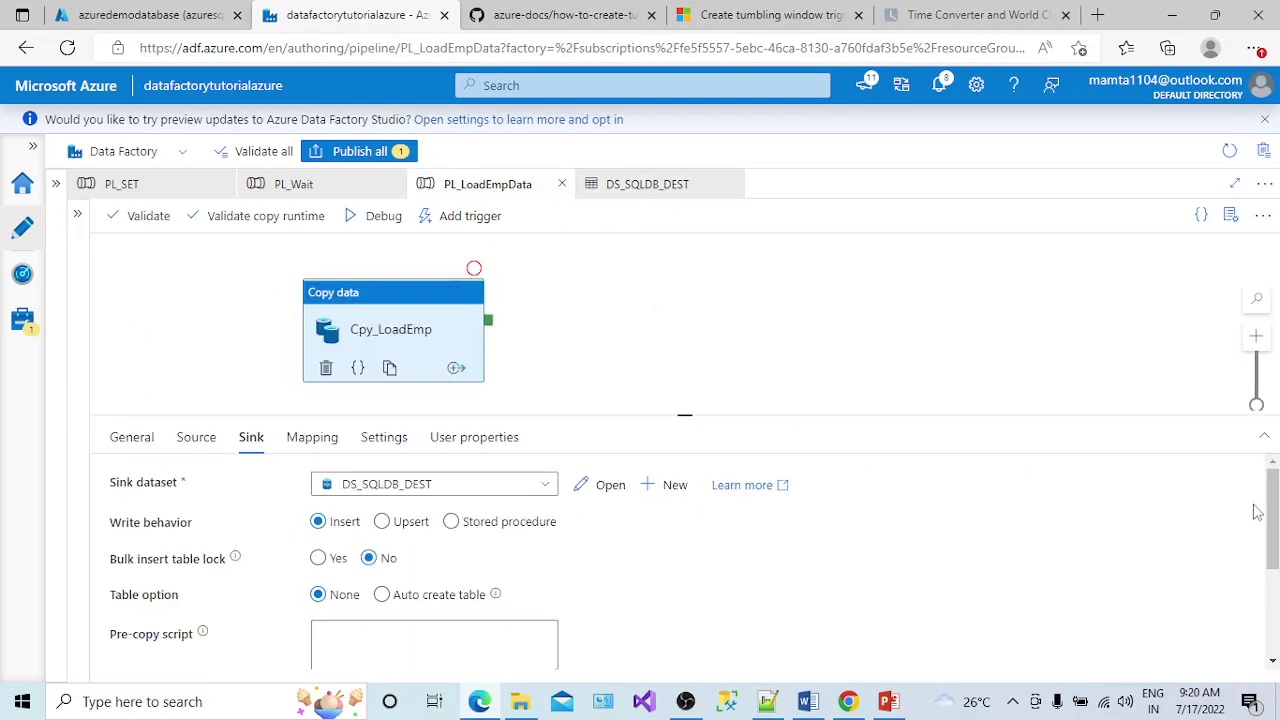
scroll(1257, 512, "down", 3)
scroll(1108, 470, "up", 3)
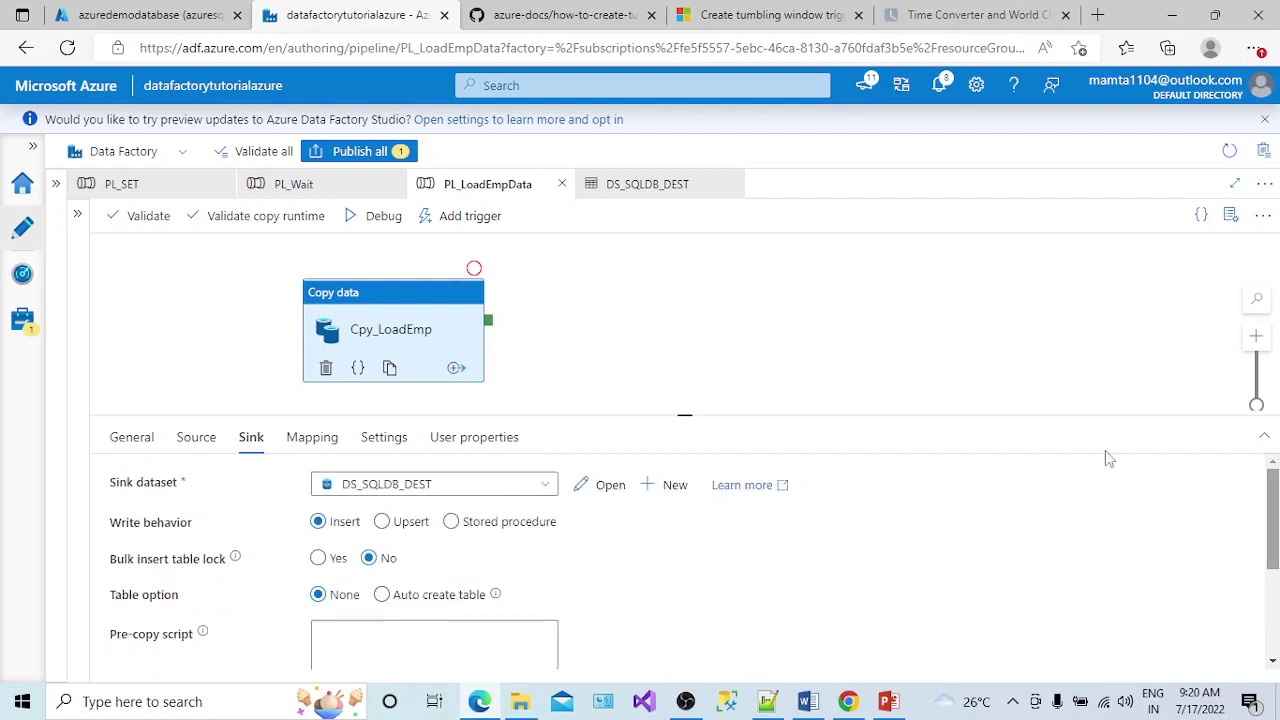
left_click(318, 440)
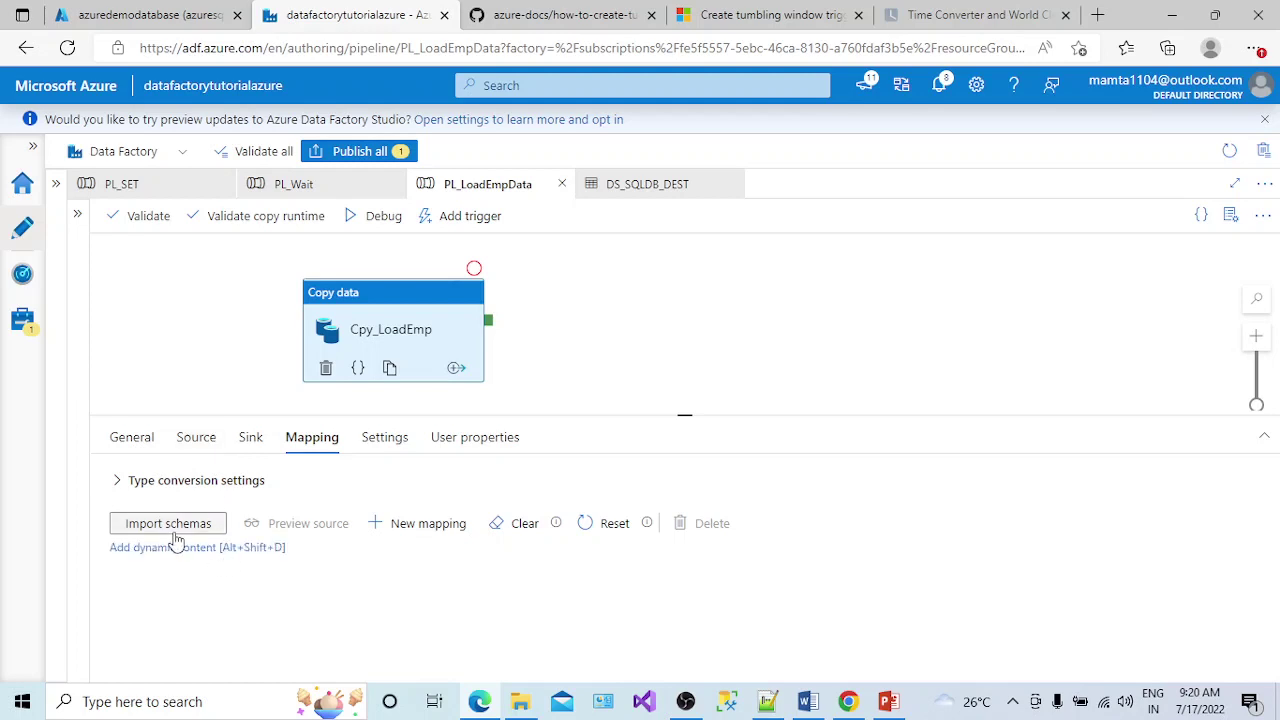
Show Cpy_LoadEmp's source settings and the pipeline's trigger options, and open the monitored pipeline runs at their parameters column
left_click(200, 440)
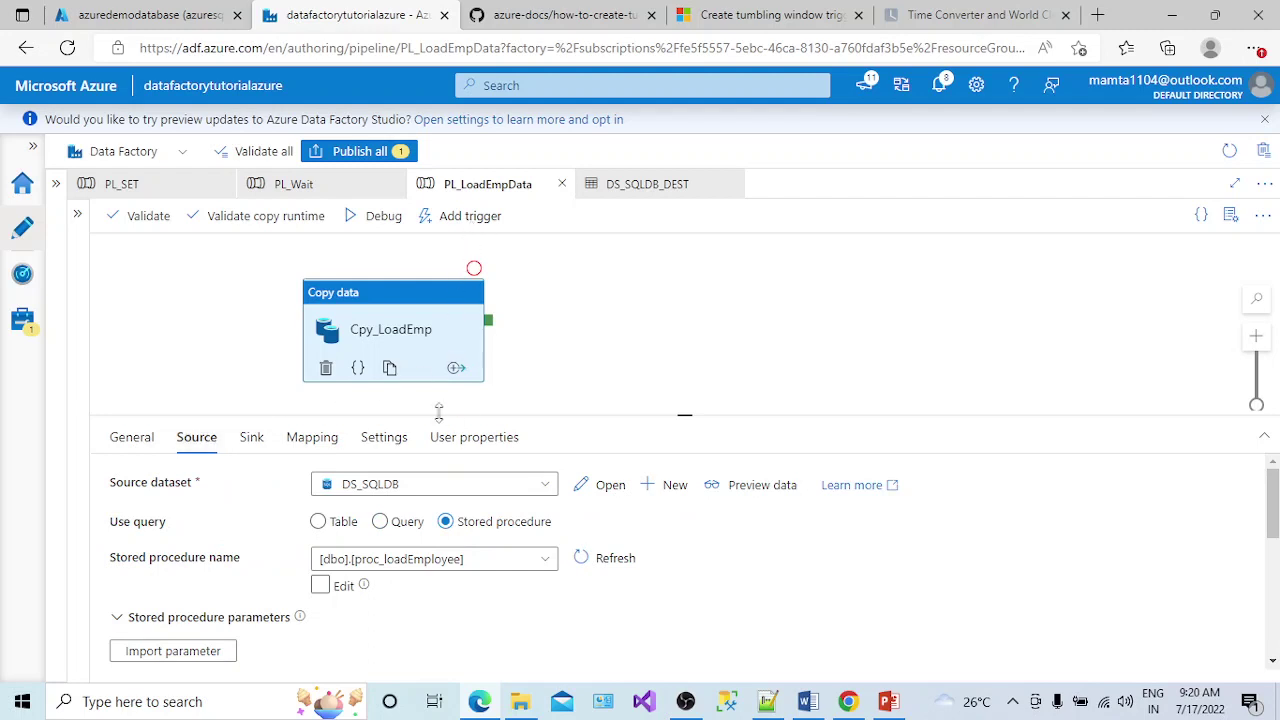
left_click(460, 218)
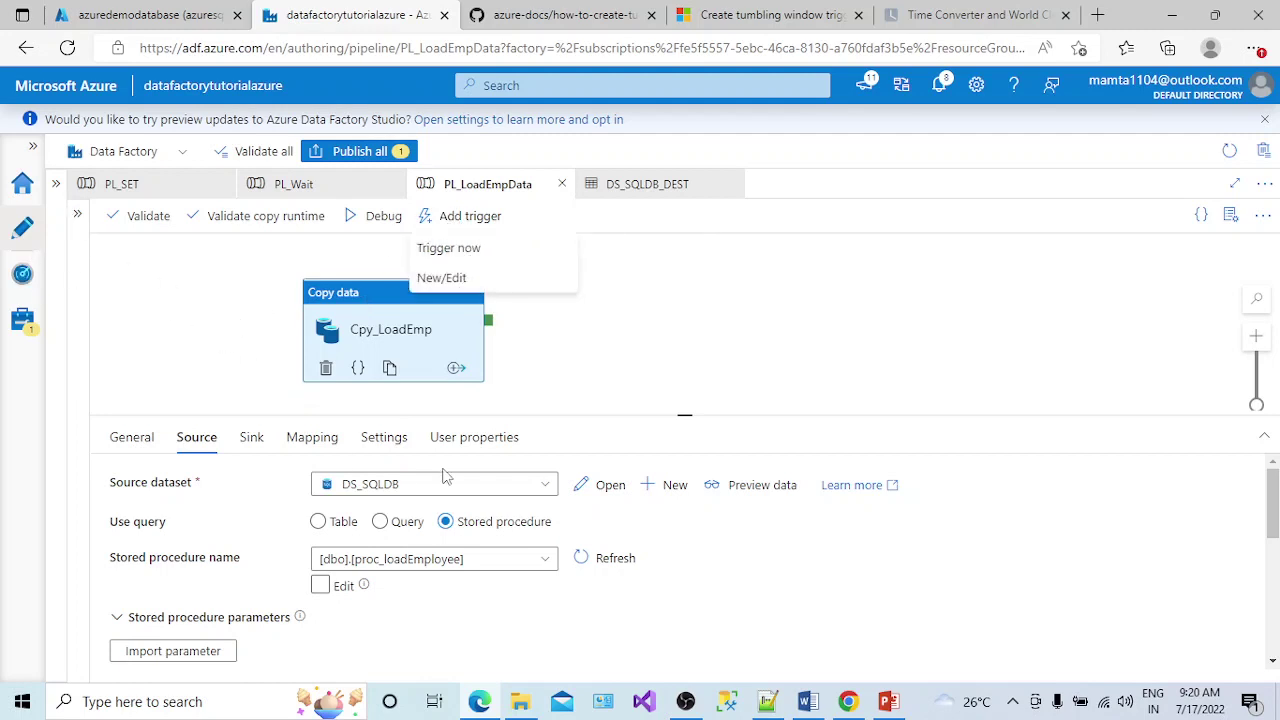
left_click(28, 283)
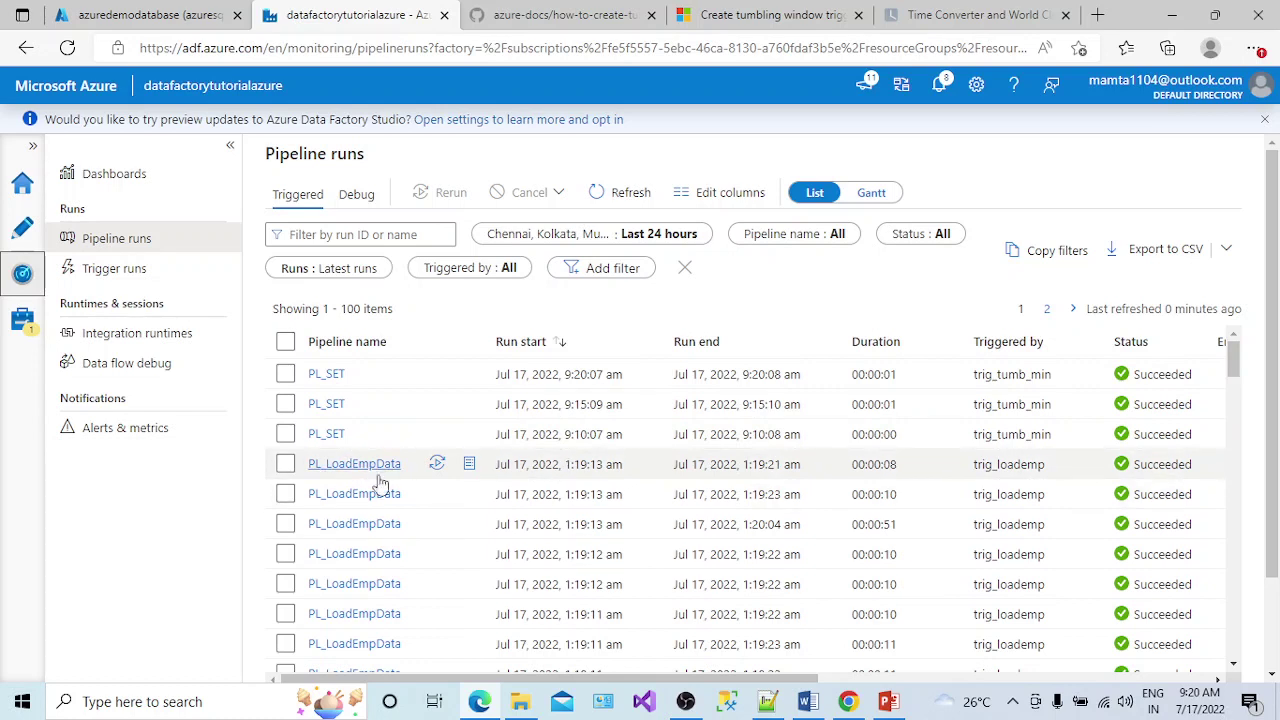
scroll(460, 640, "right", 1)
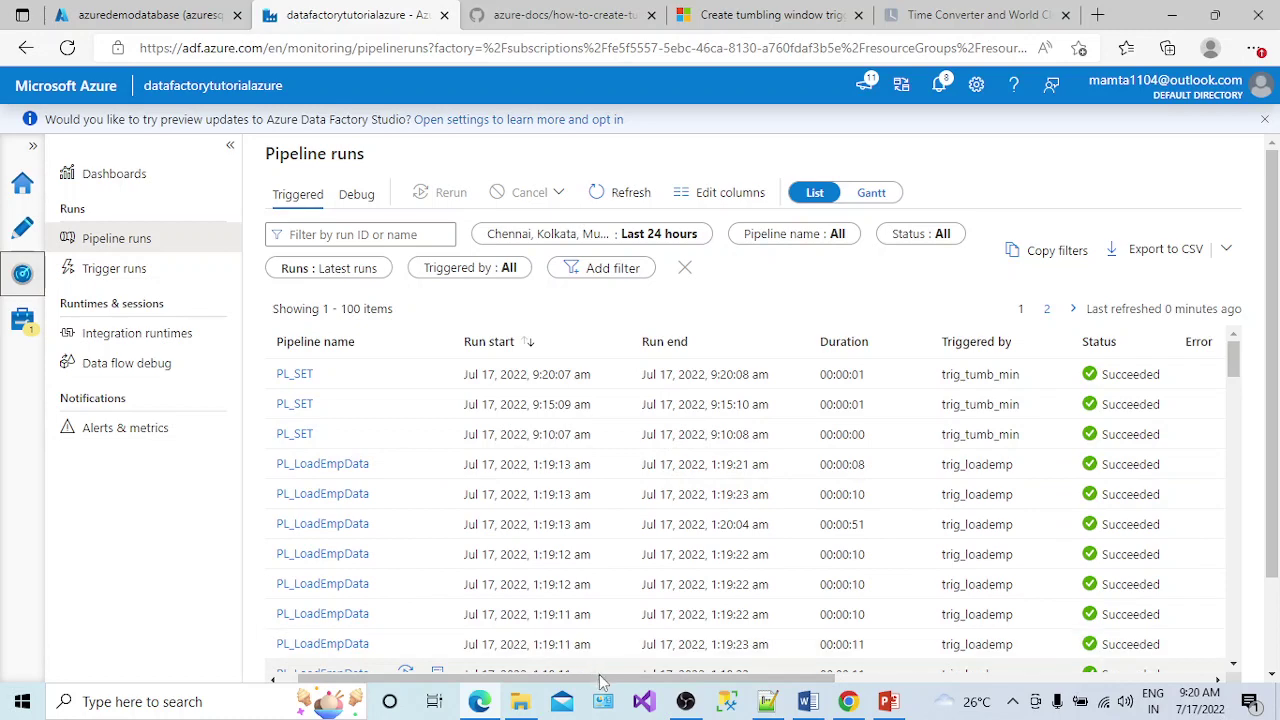
mouse_move(590, 680)
left_mouse_down()
mouse_move(640, 688)
mouse_move(587, 680)
left_mouse_up()
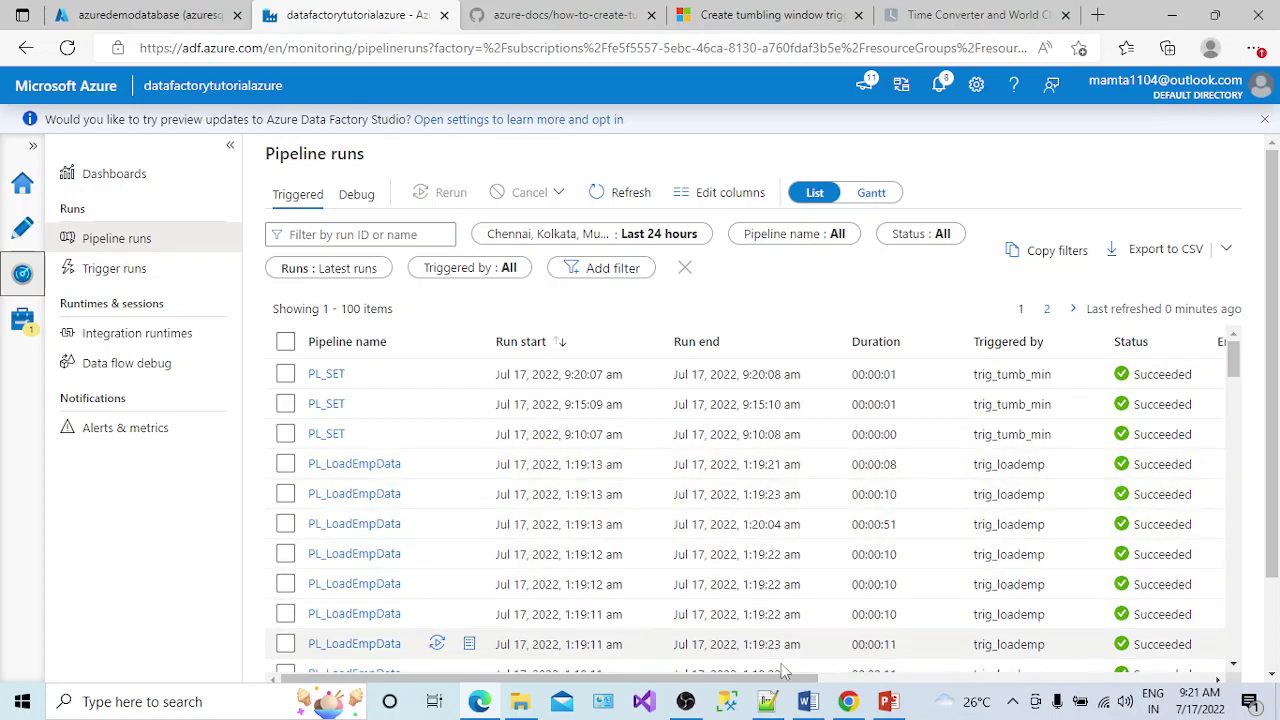
mouse_move(800, 690)
left_mouse_down()
mouse_move(821, 693)
mouse_move(782, 691)
left_mouse_up()
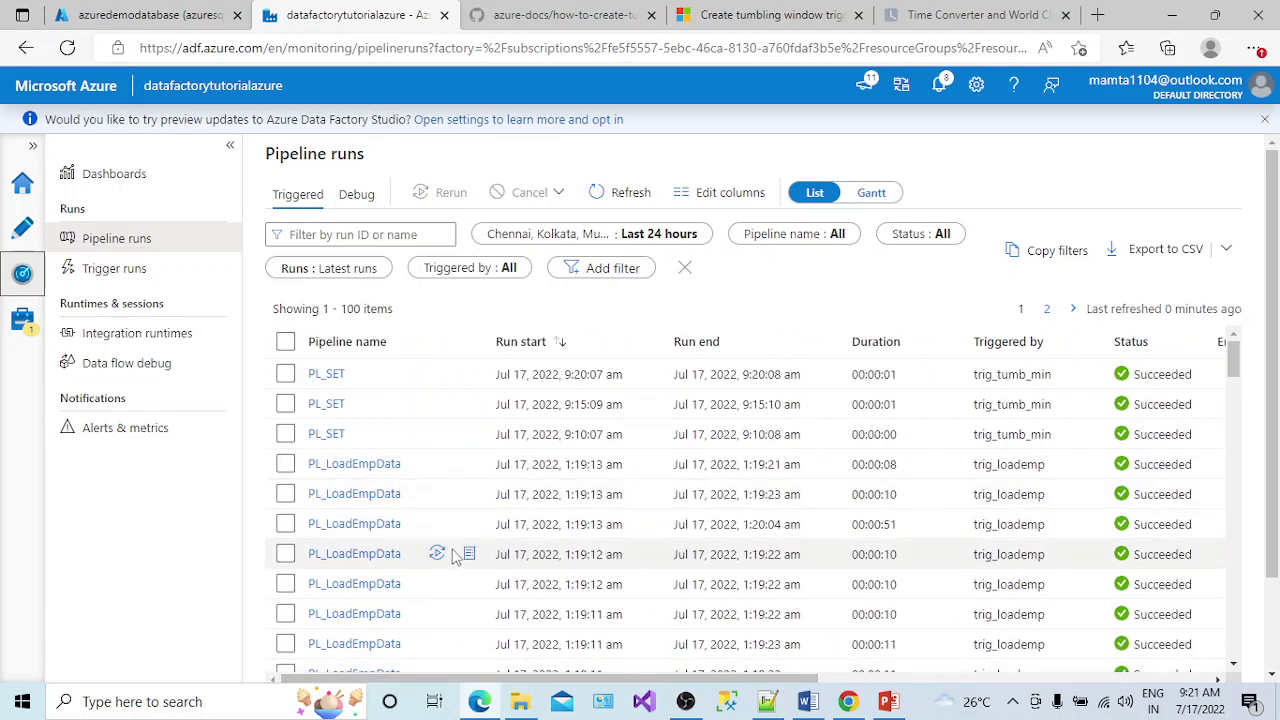
left_click_drag(663, 680, 940, 692)
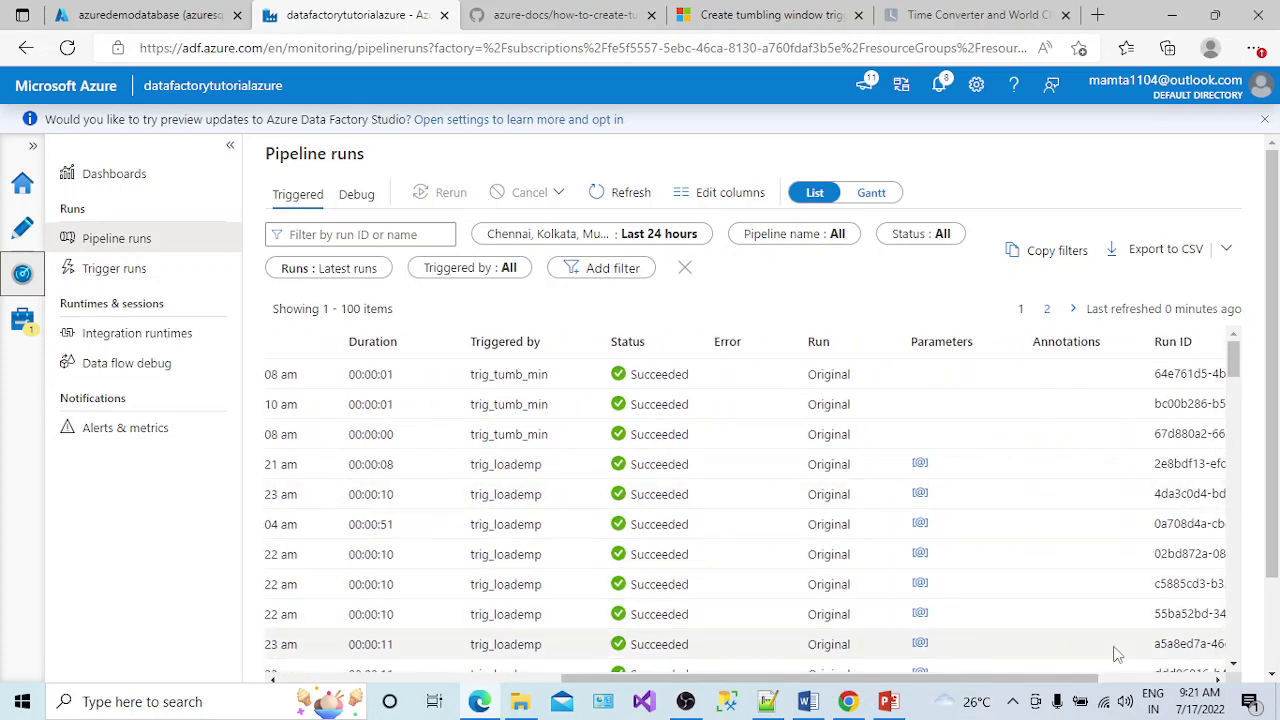
Examine the startdate and enddate parameters of several PL_LoadEmpData runs started by trig_loademp, and look over their run details
left_click(920, 465)
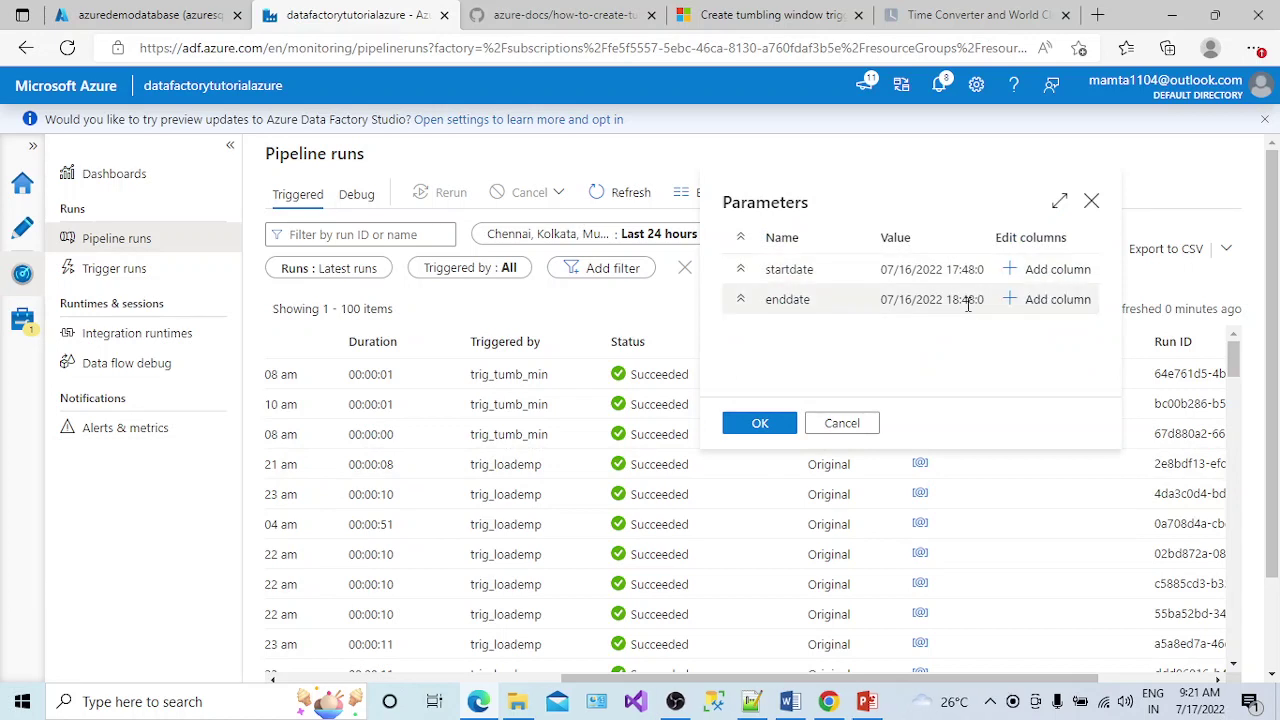
left_click(843, 423)
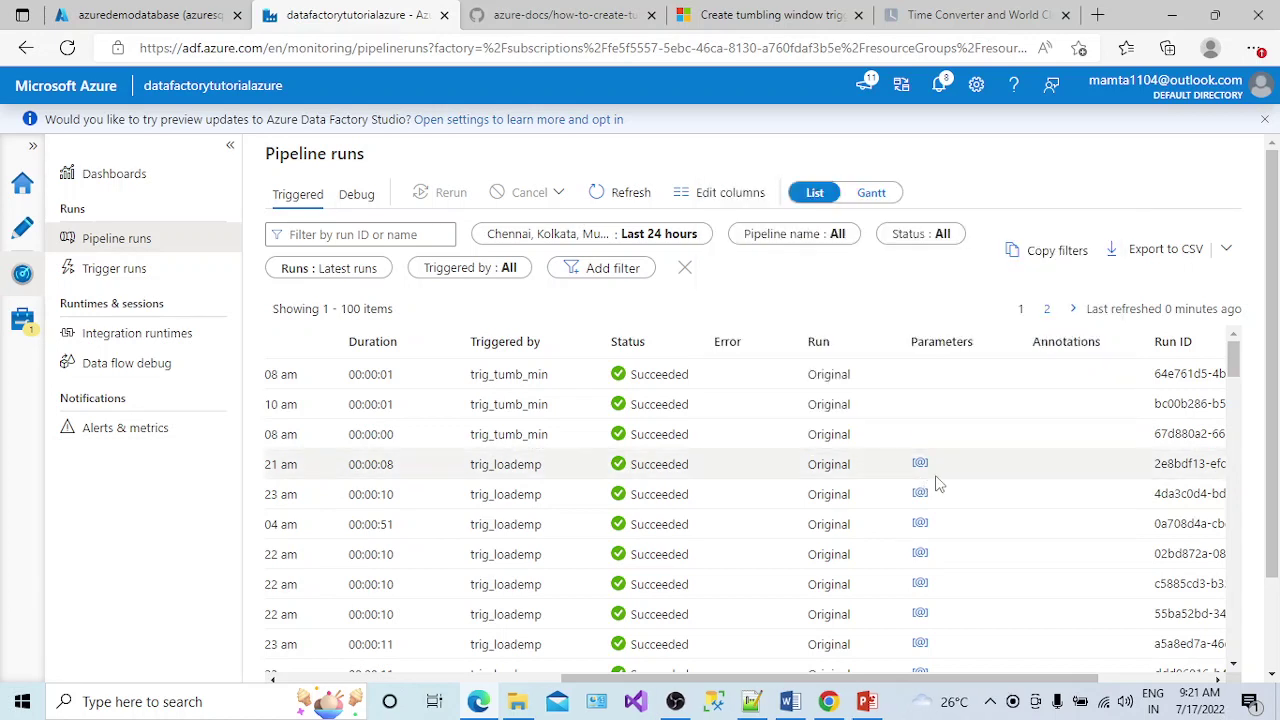
left_click(920, 496)
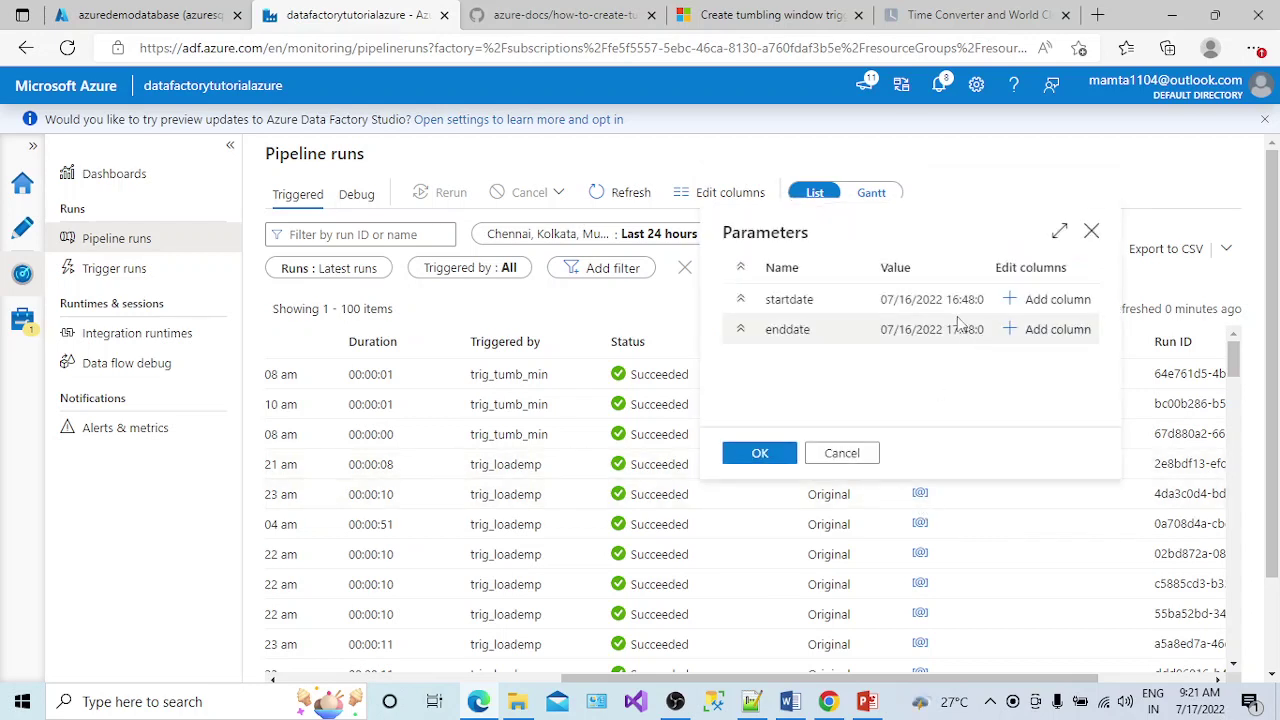
left_click(846, 453)
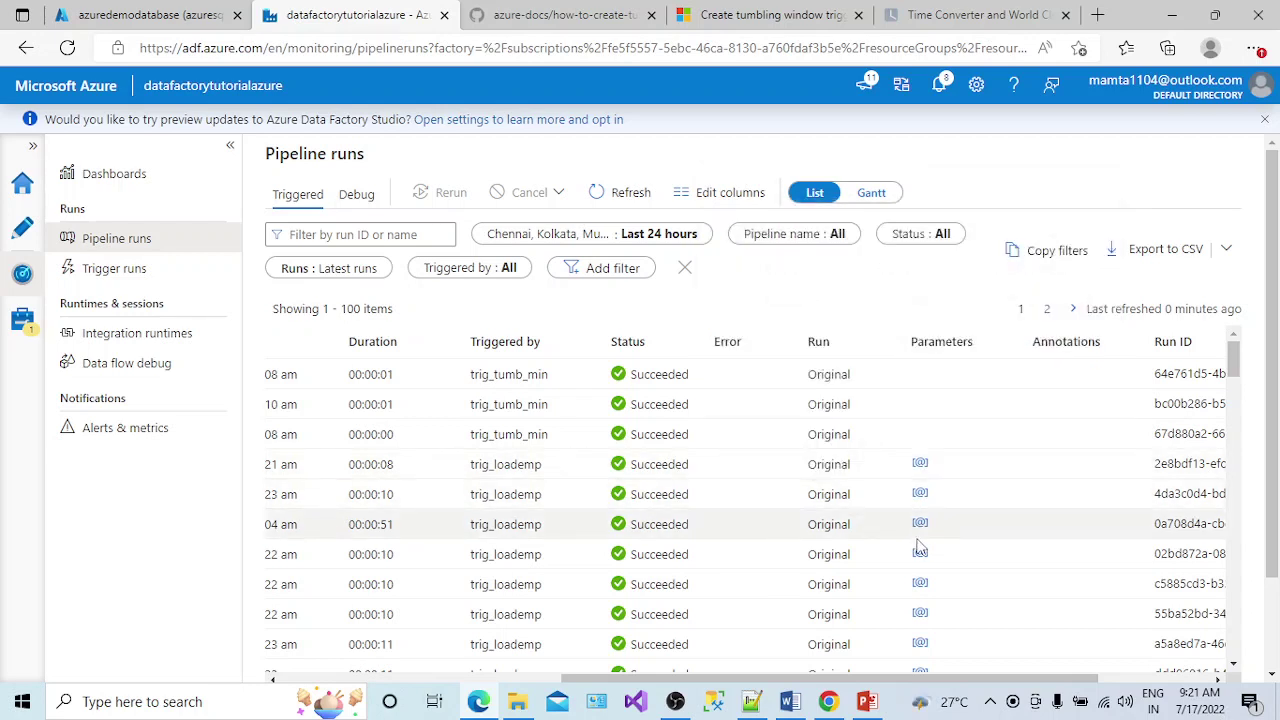
left_click(920, 556)
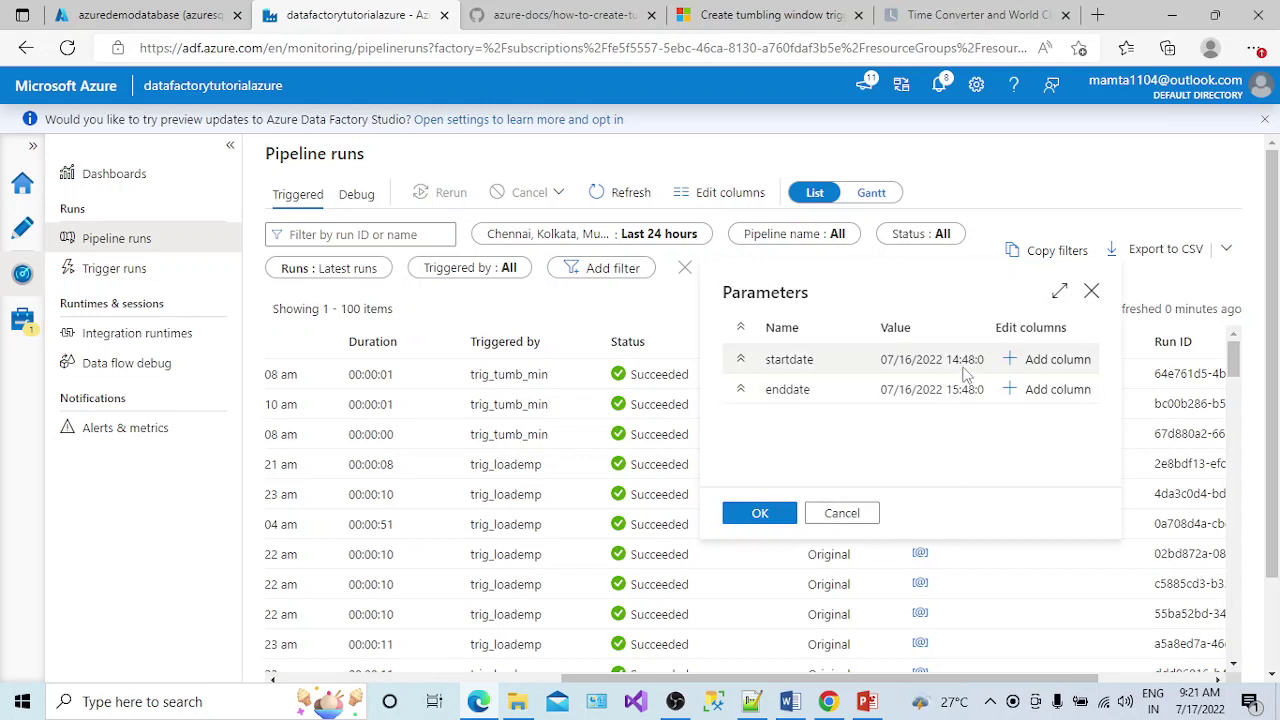
left_click(842, 513)
left_click(922, 616)
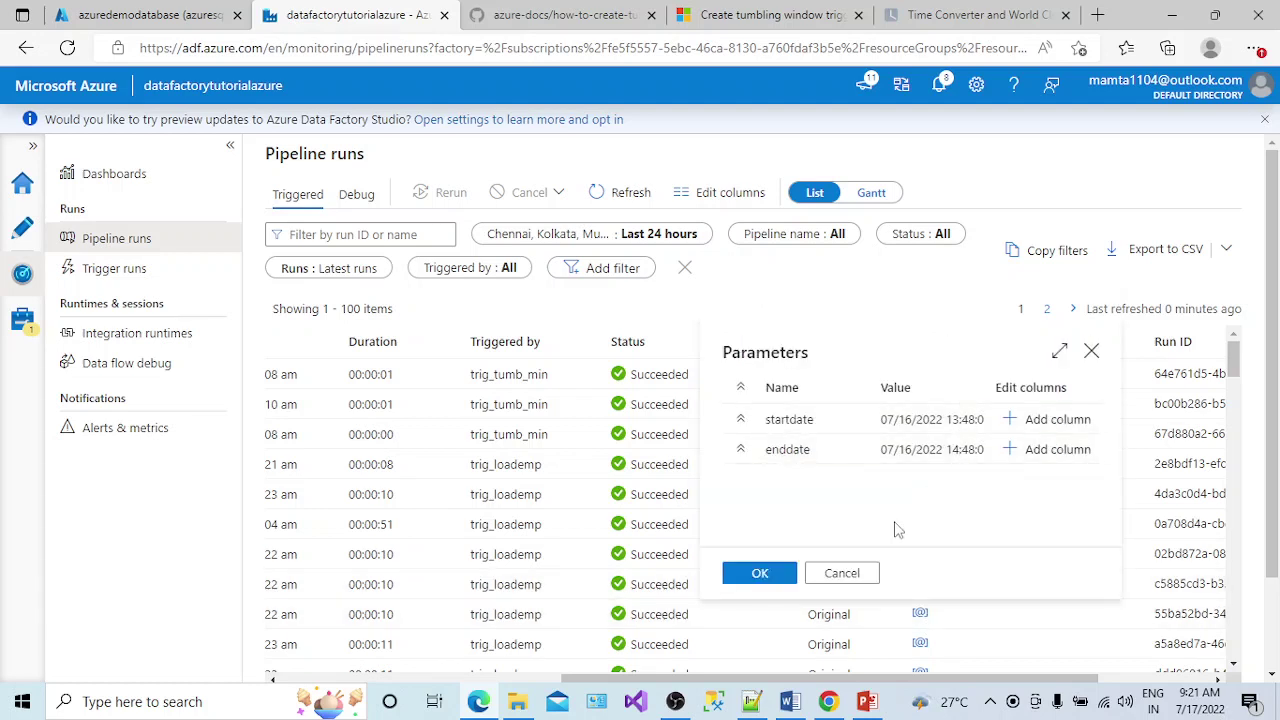
left_click(842, 573)
scroll(966, 648, "right", 1)
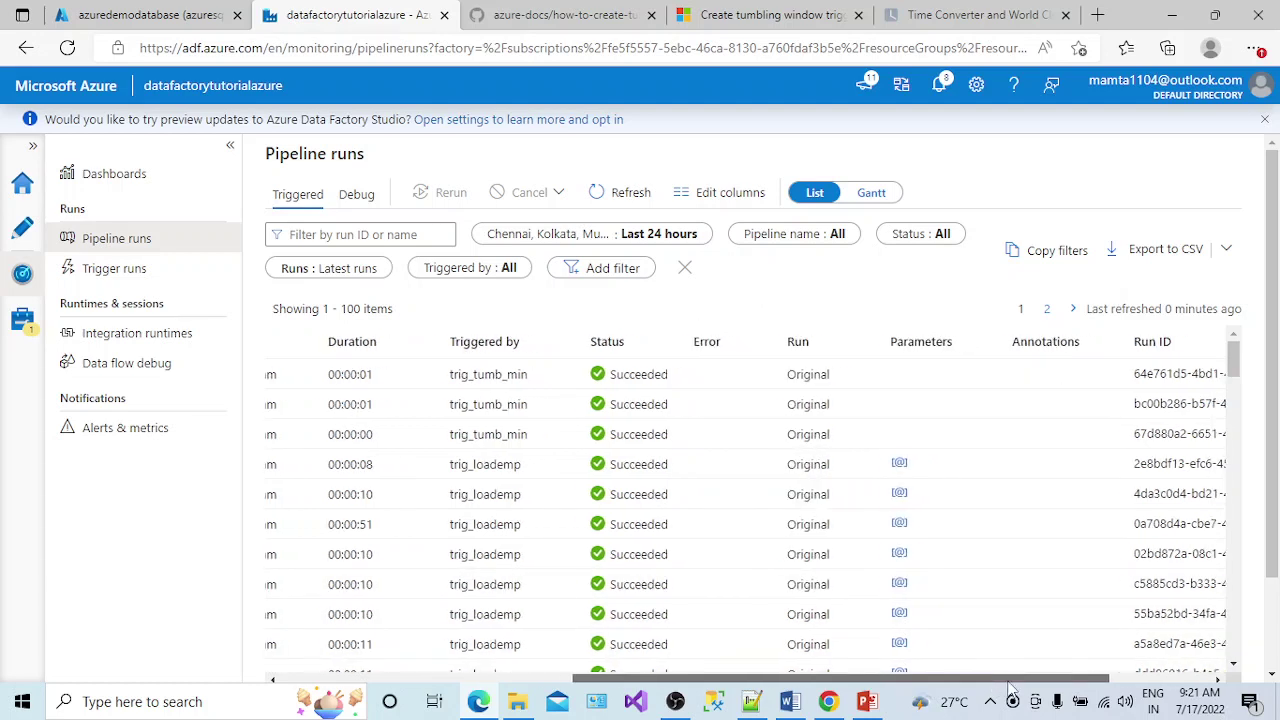
scroll(950, 645, "left", 5)
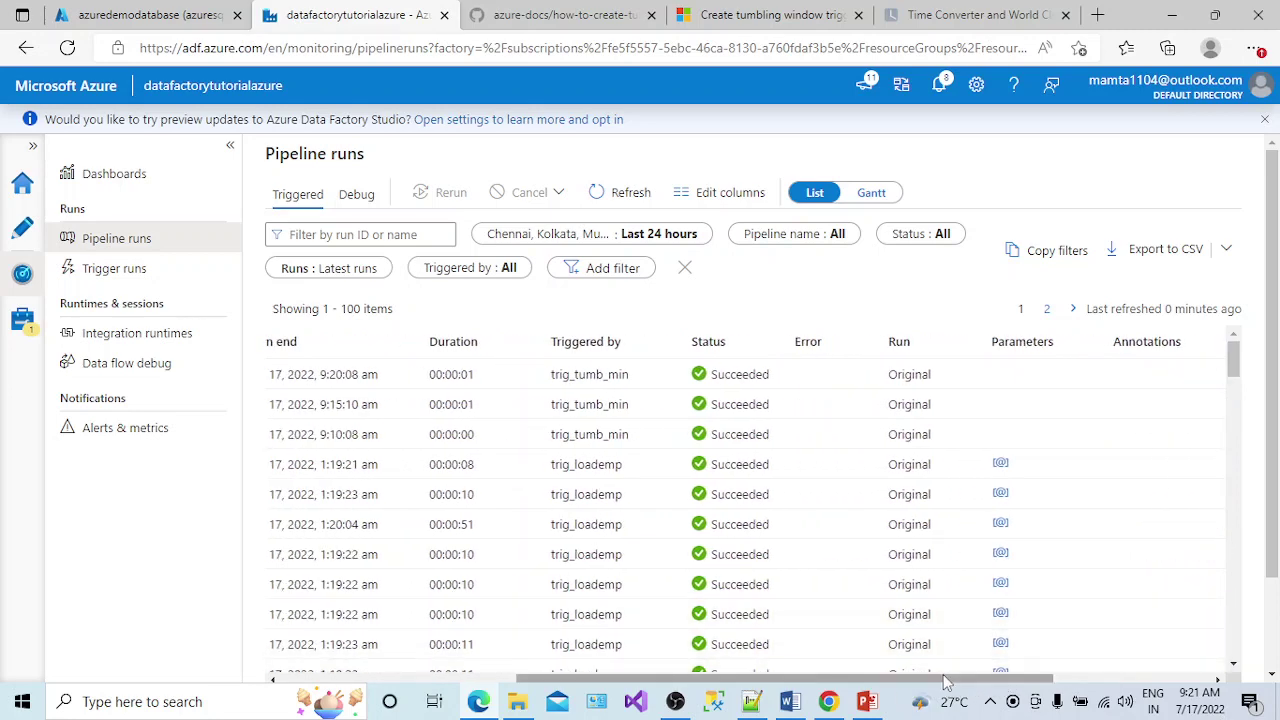
scroll(815, 679, "left", 1)
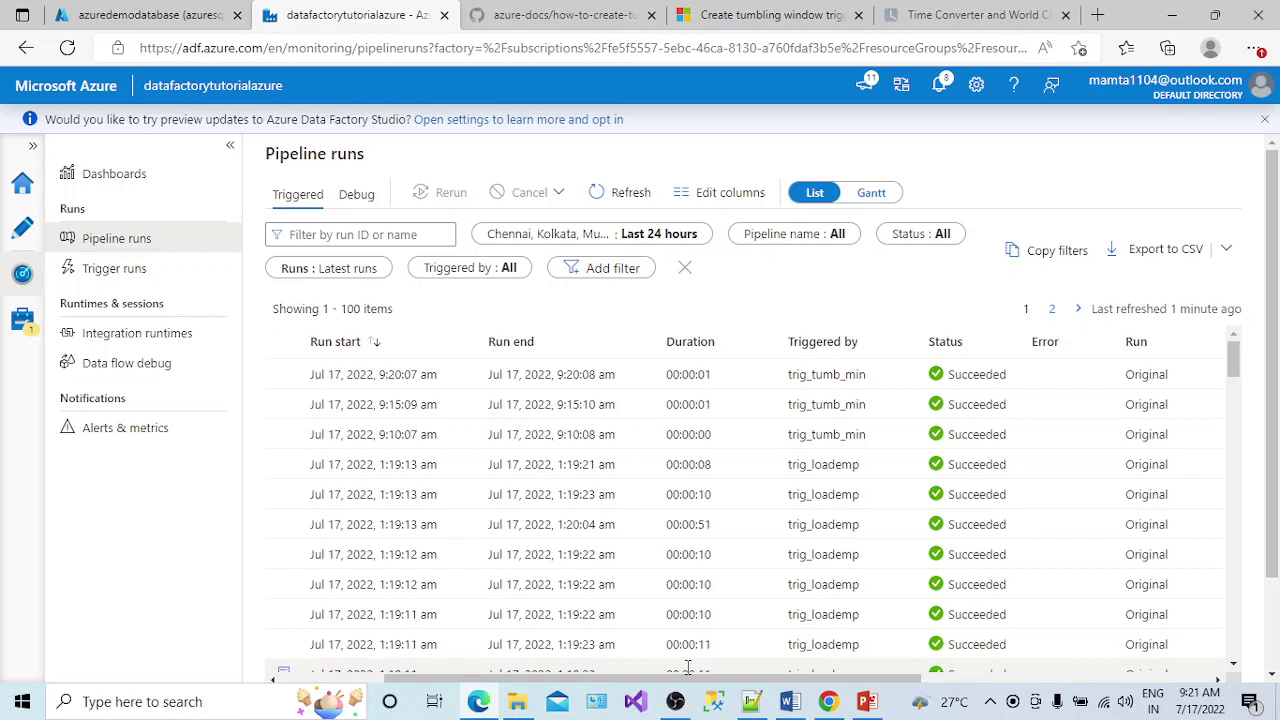
scroll(370, 680, "left", 2)
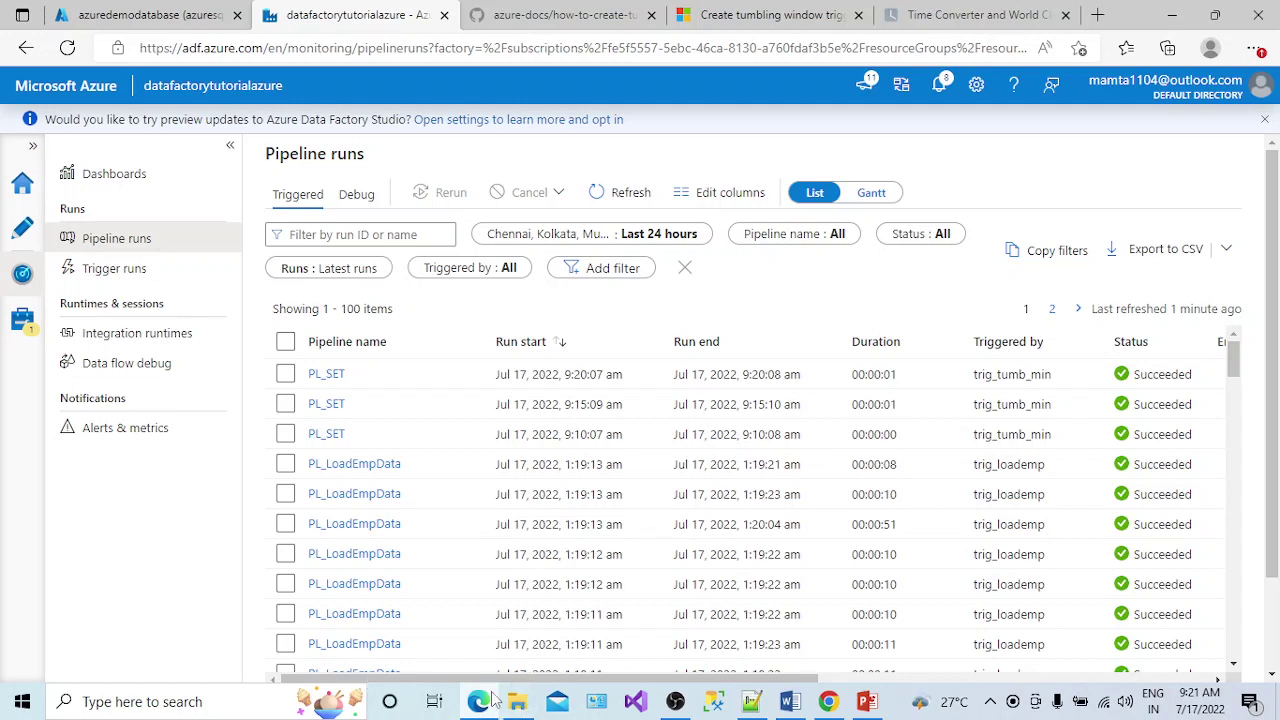
mouse_move(490, 700)
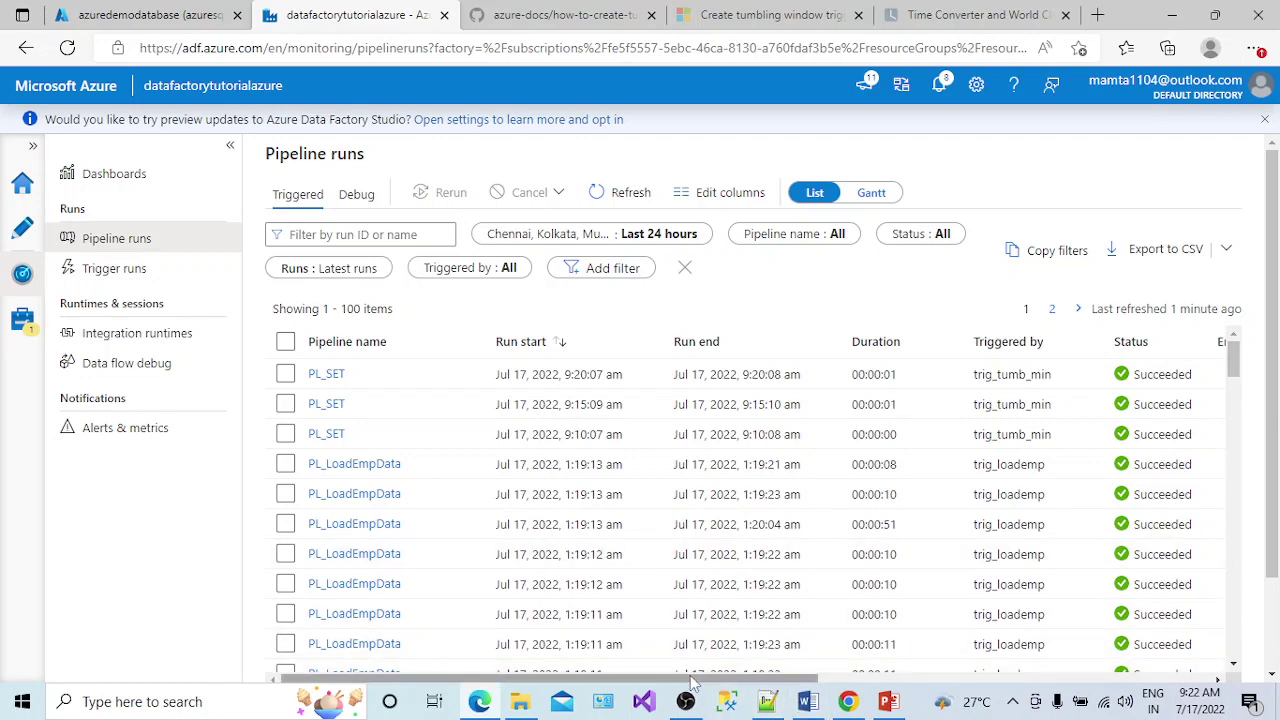
left_click_drag(680, 679, 846, 686)
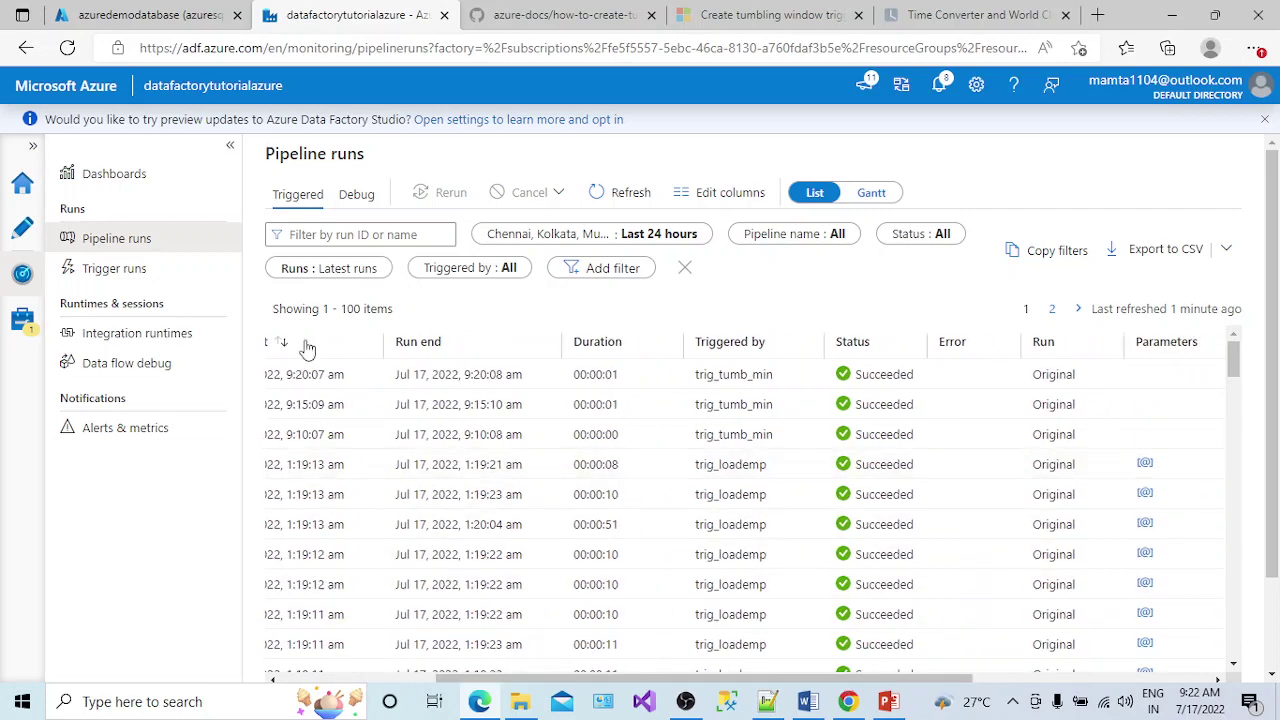
Return to authoring PL_LoadEmpData, show Cpy_LoadEmp's source settings with the activities list collapsed, and go back to the pipeline's parameters
left_click(26, 230)
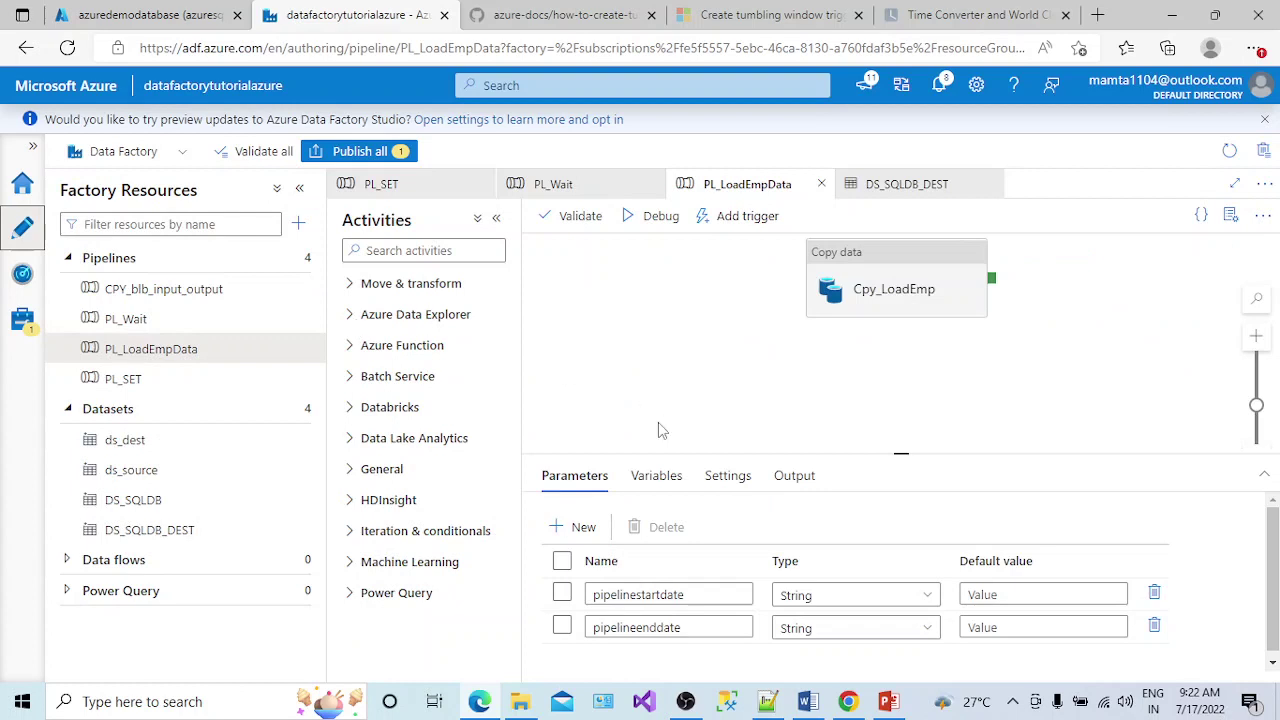
left_click(893, 300)
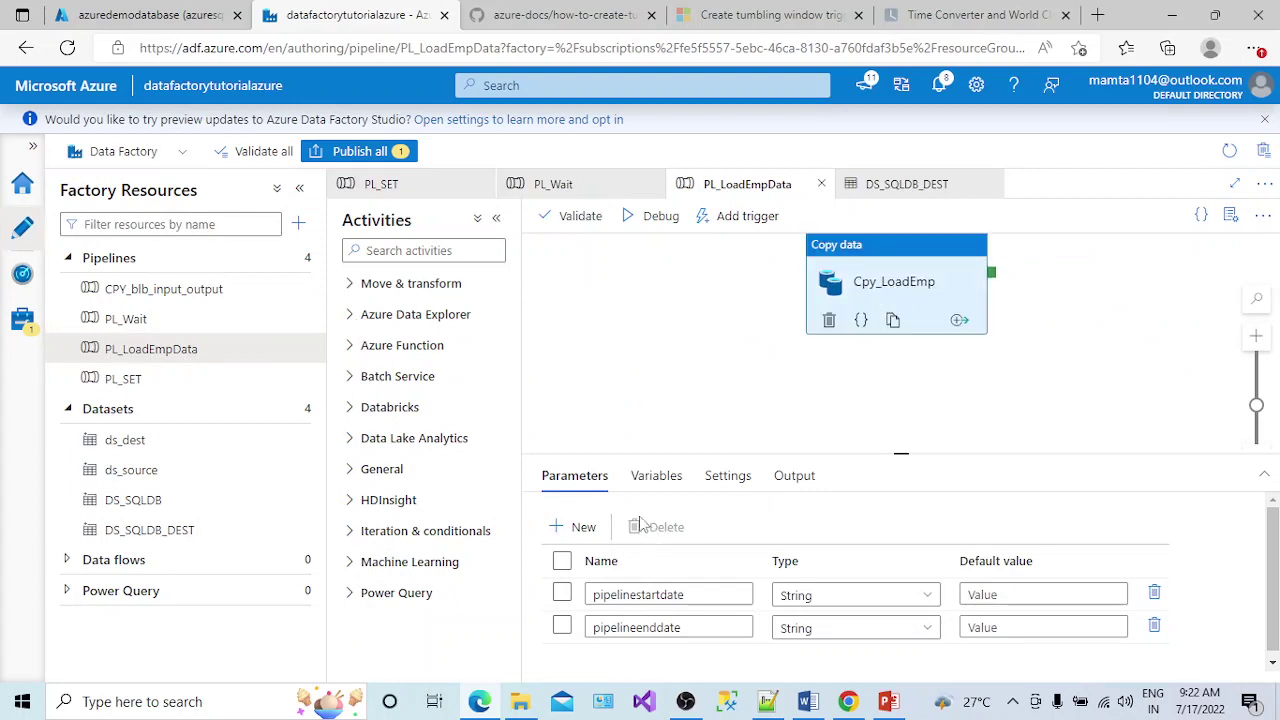
left_click(640, 484)
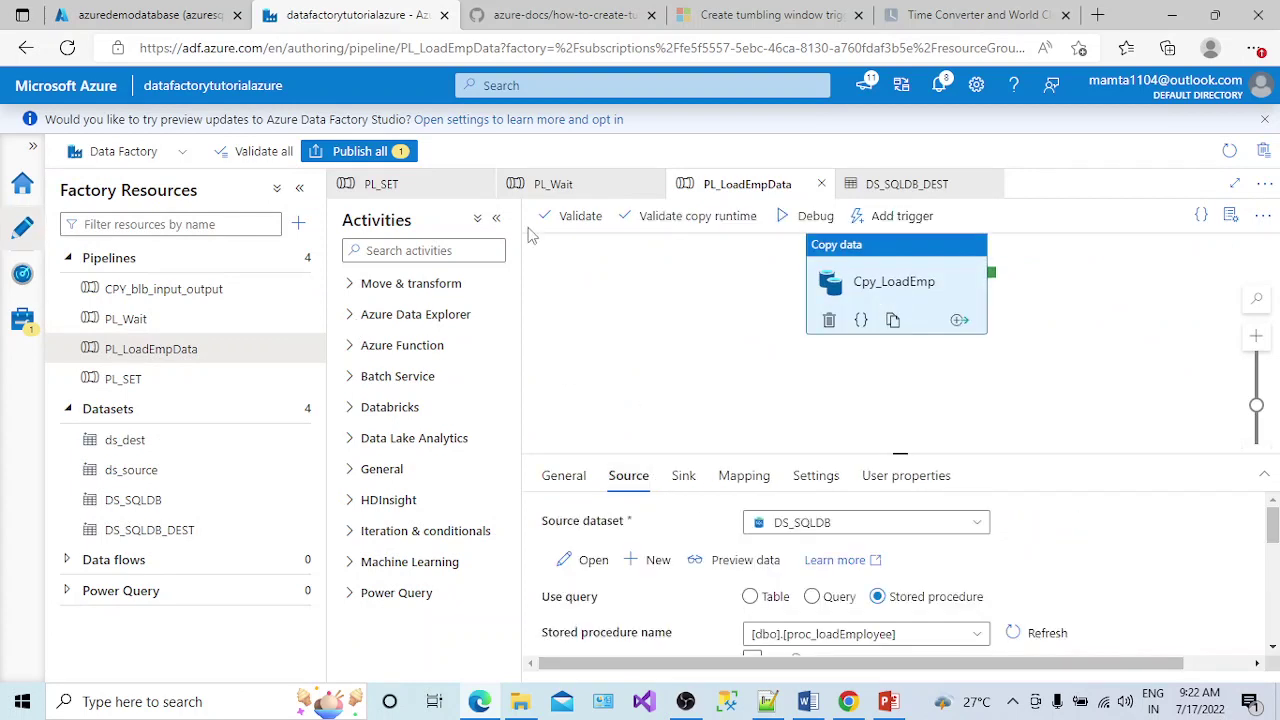
left_click(496, 218)
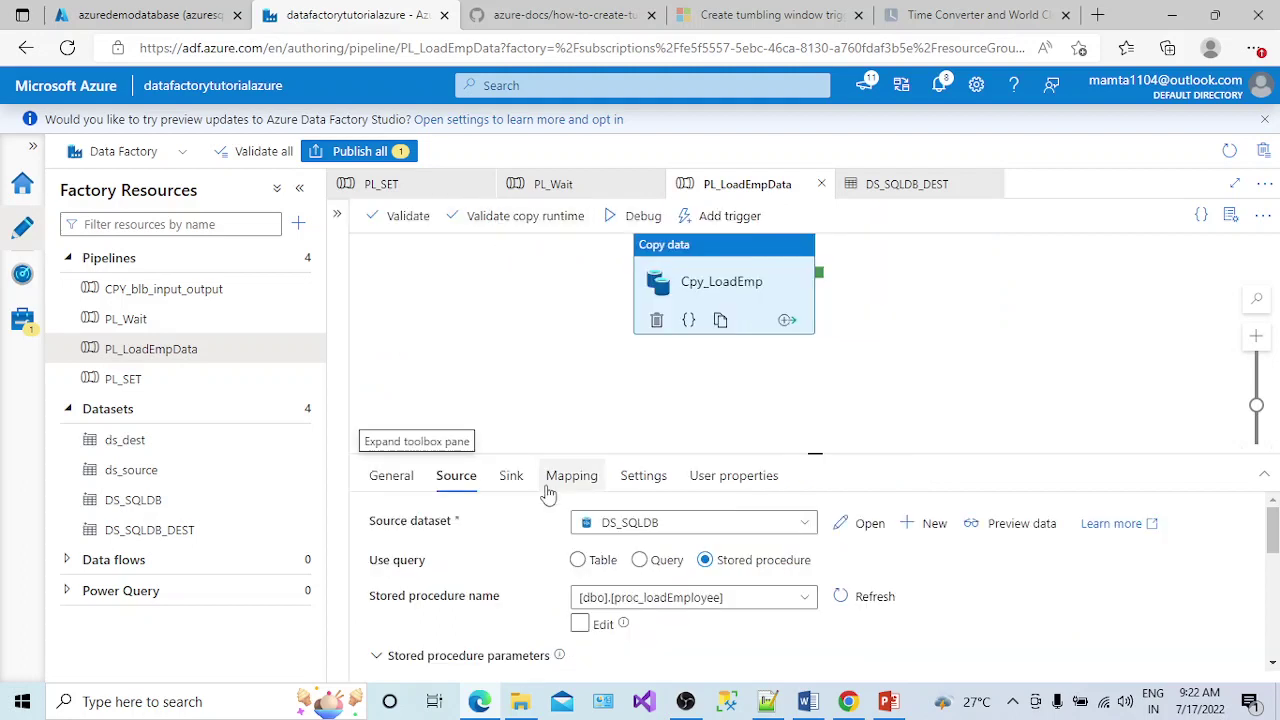
left_click(588, 441)
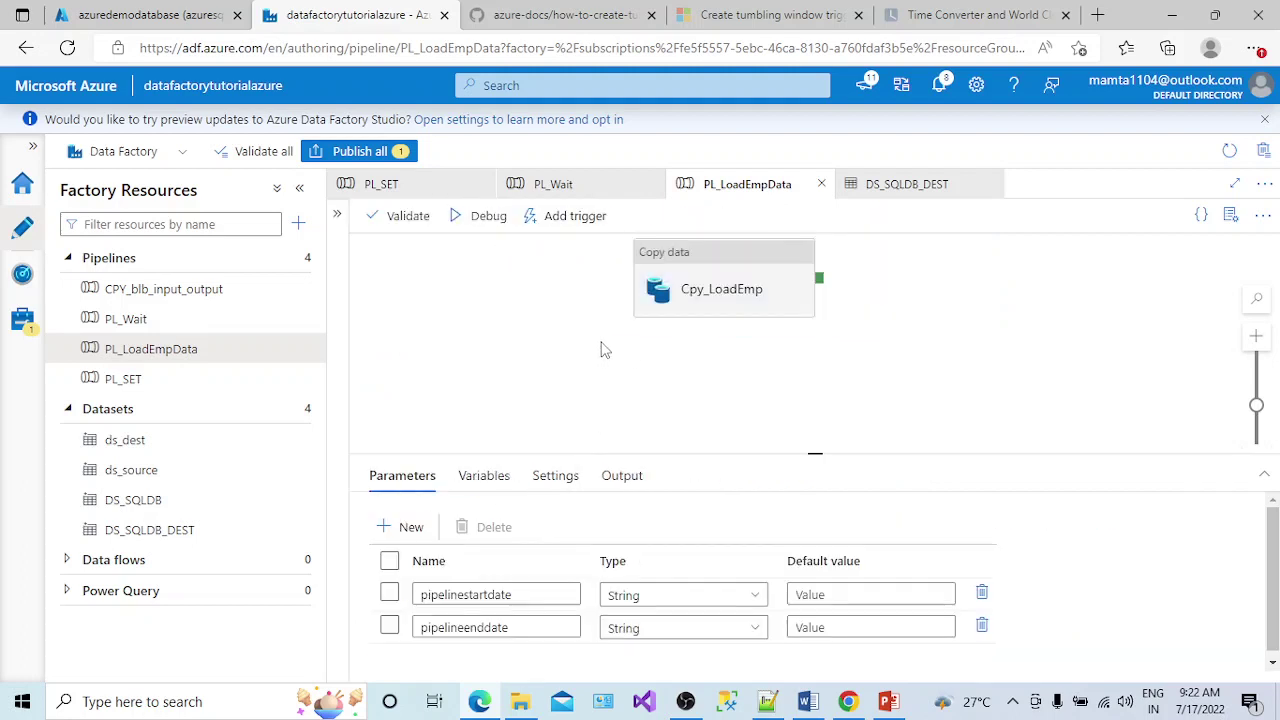
Check which existing triggers can be attached to PL_LoadEmpData, compare with the factory's trigger list, and return to the pipeline
left_click(584, 222)
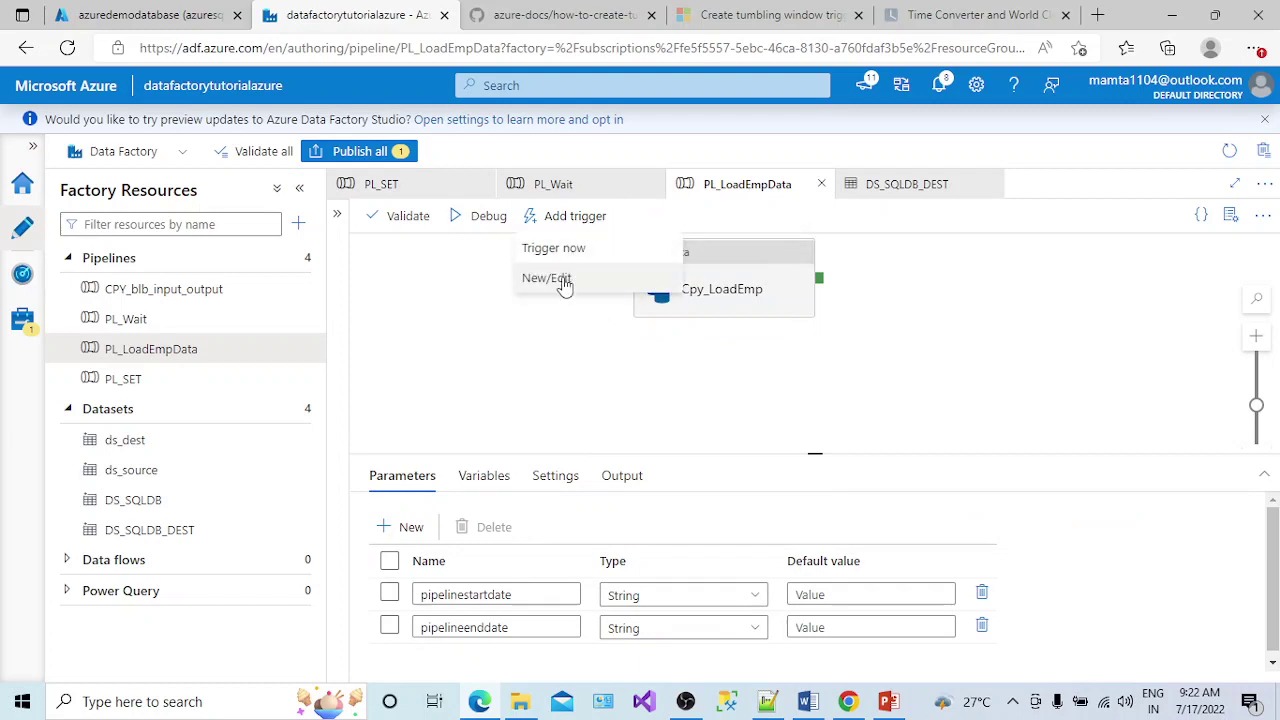
left_click(563, 280)
left_click(780, 168)
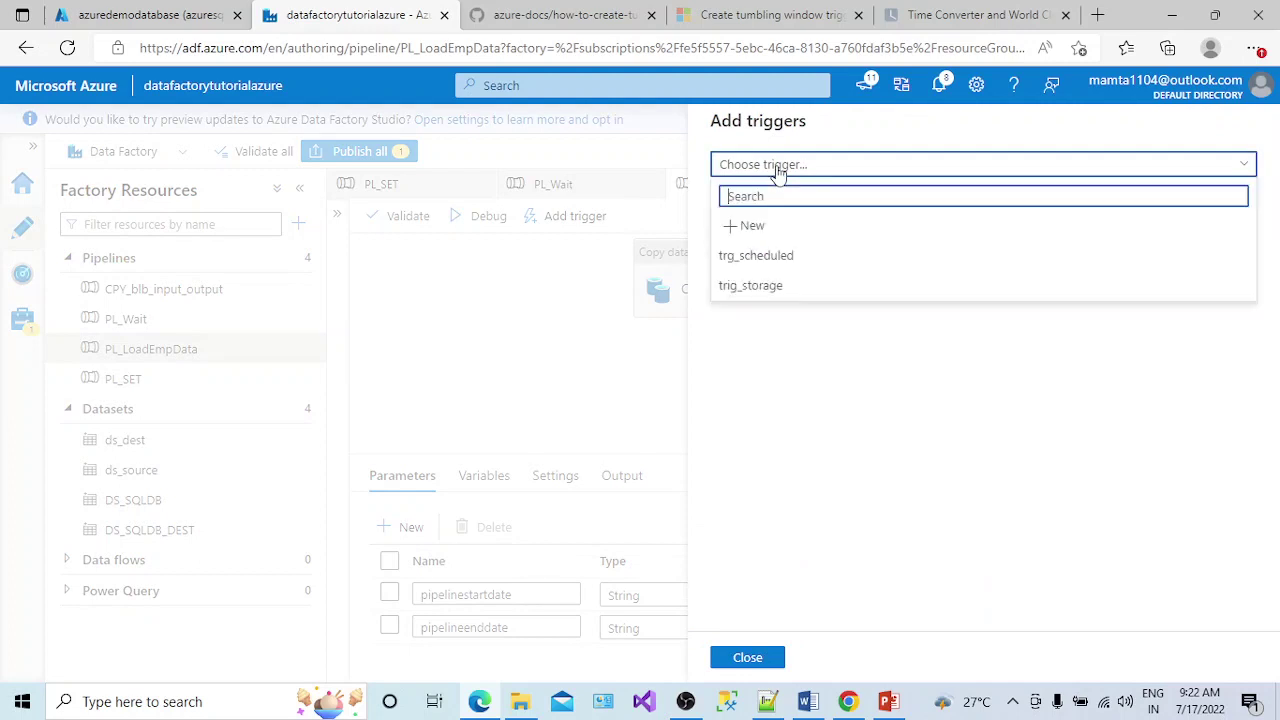
left_click(765, 660)
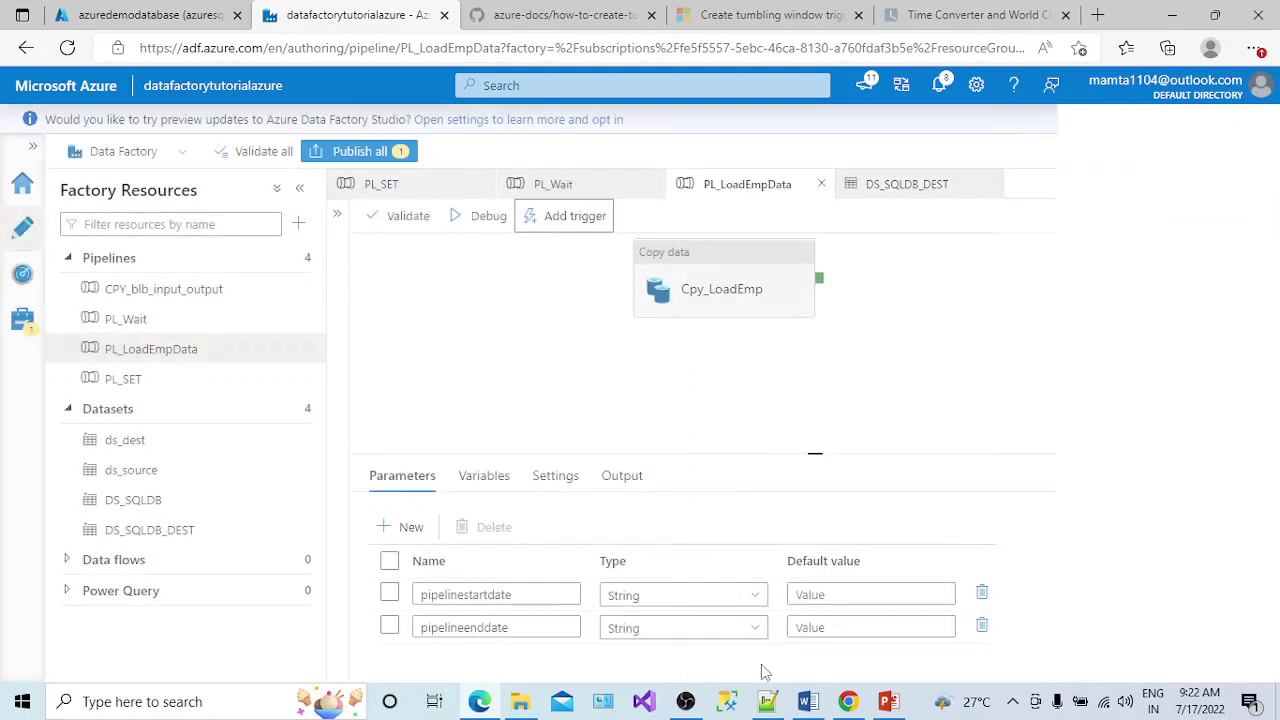
left_click(24, 320)
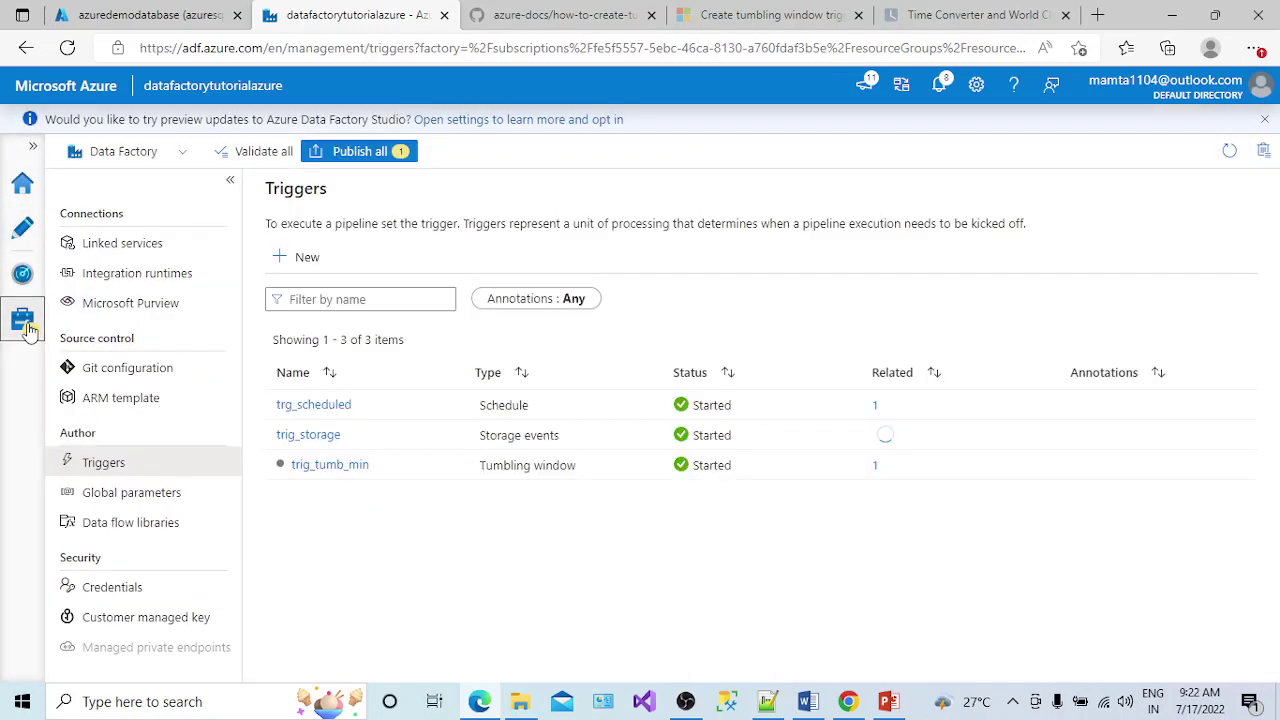
left_click(22, 228)
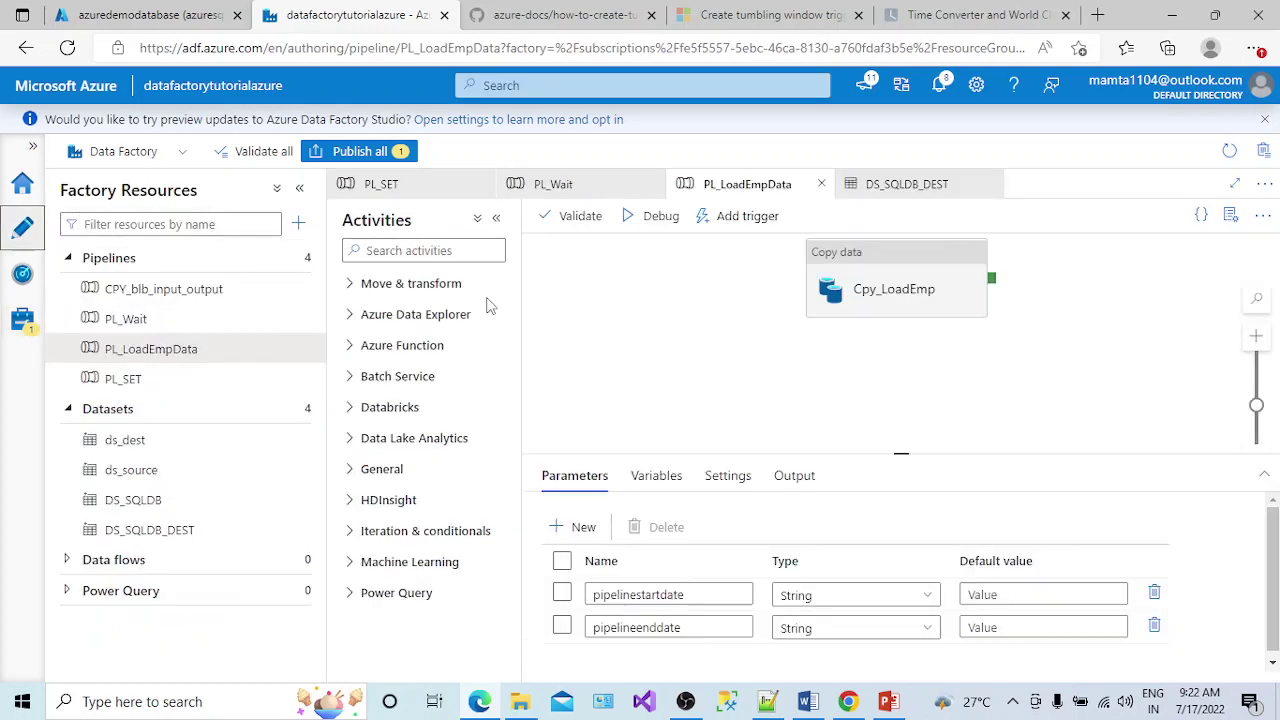
Start a new trigger for PL_LoadEmpData, name it trg and set its type to Tumbling window
left_click(737, 220)
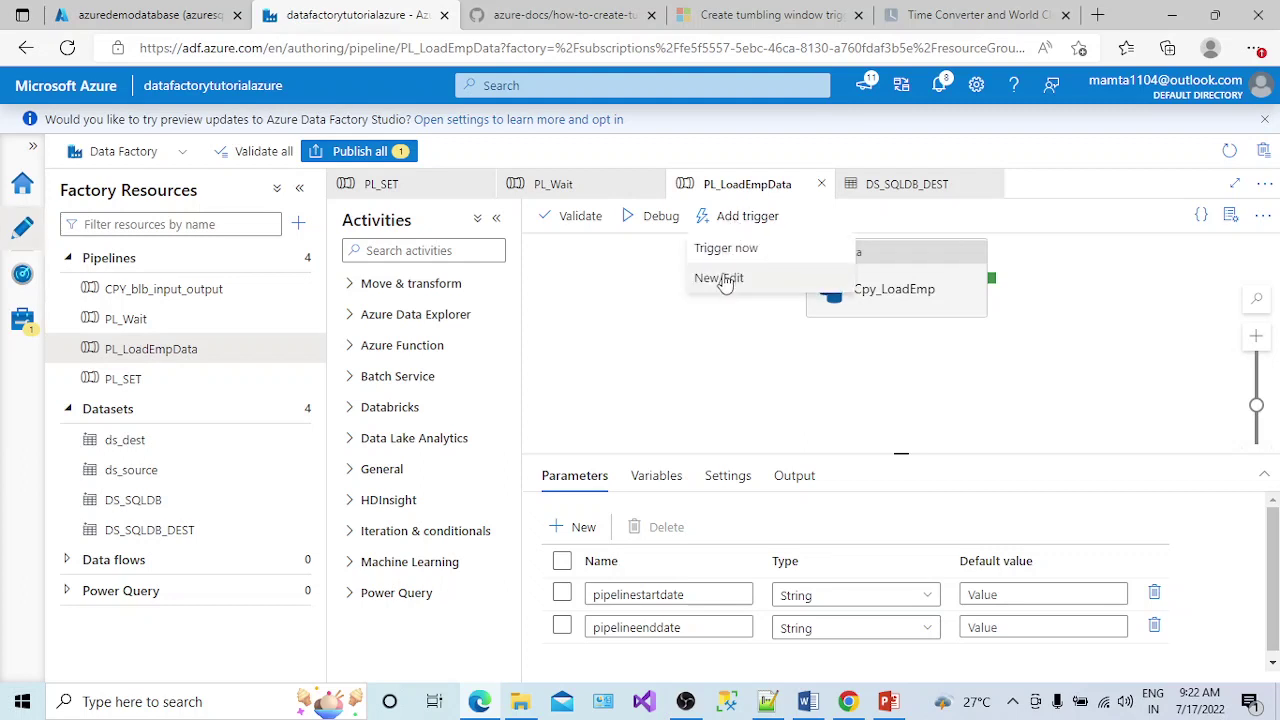
left_click(720, 278)
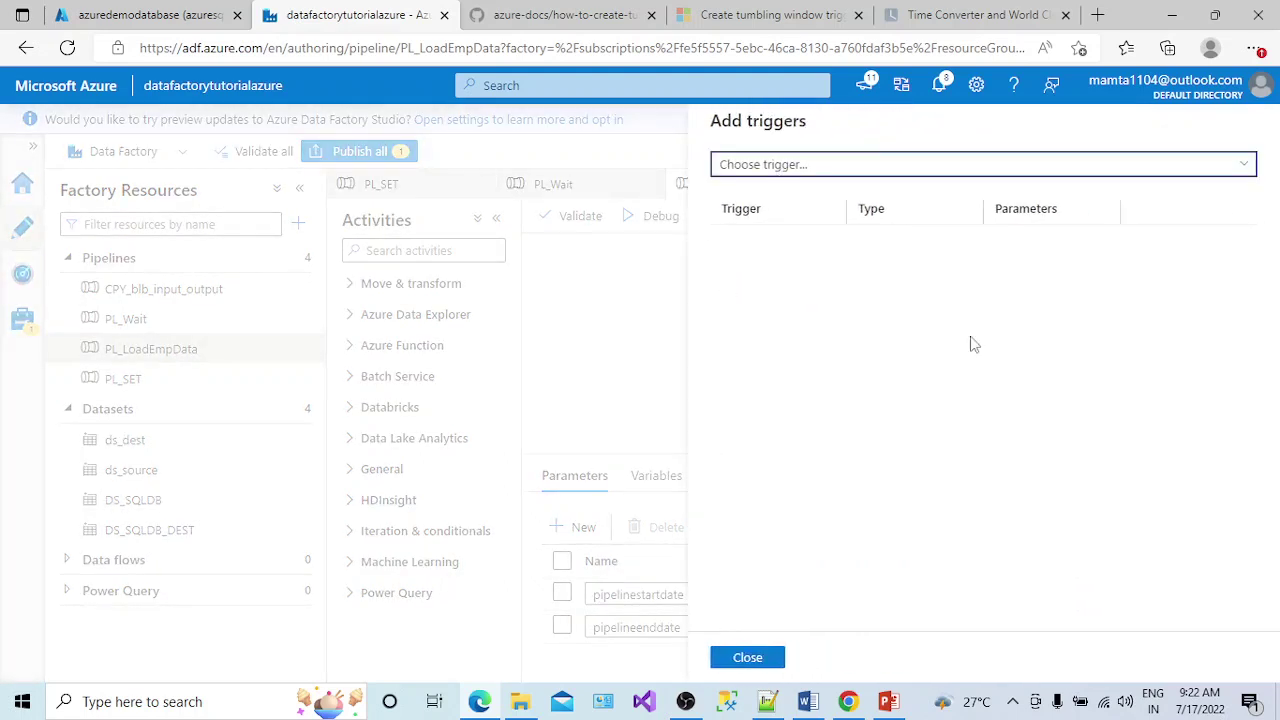
left_click(937, 165)
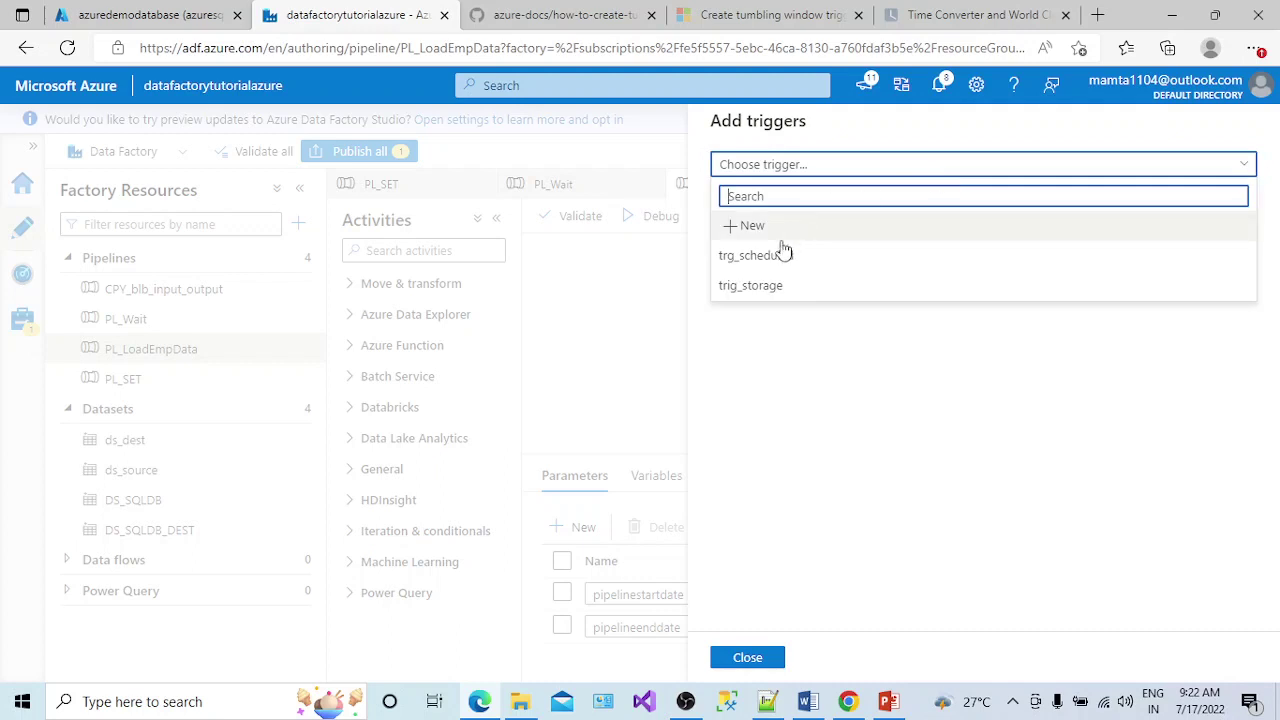
left_click(765, 233)
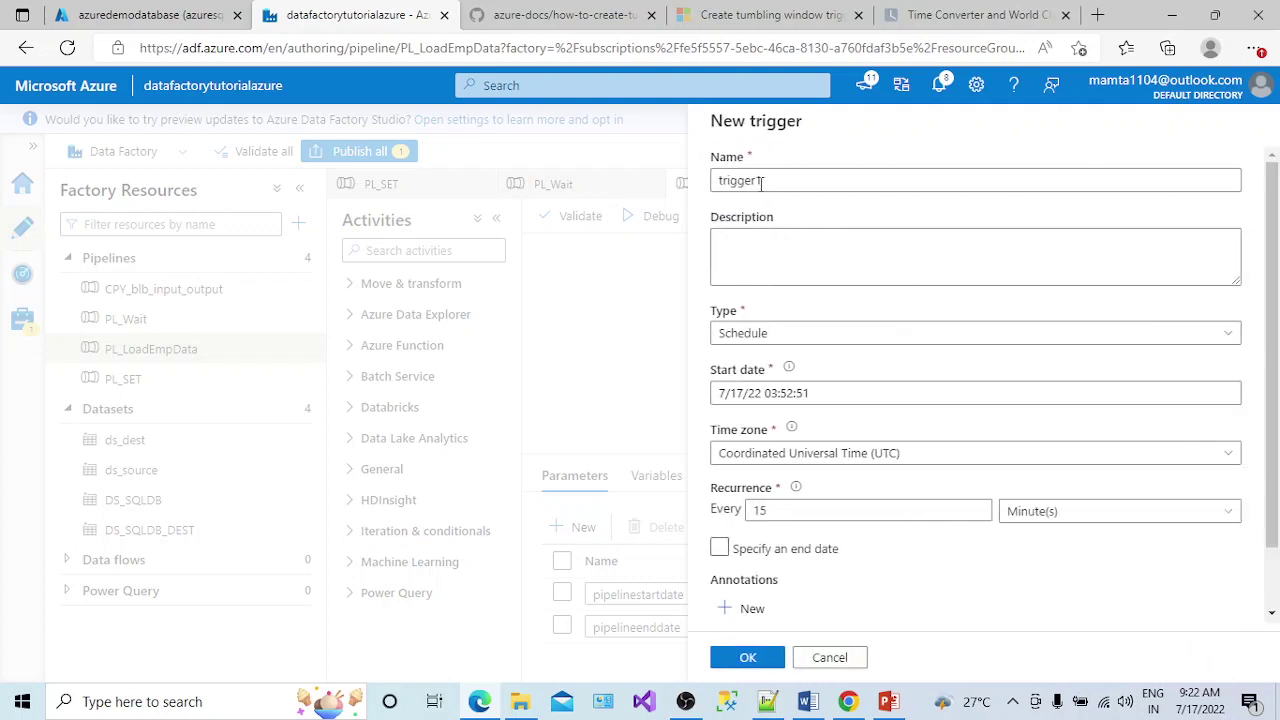
left_click_drag(758, 181, 703, 193)
key("Delete")
key("Delete")
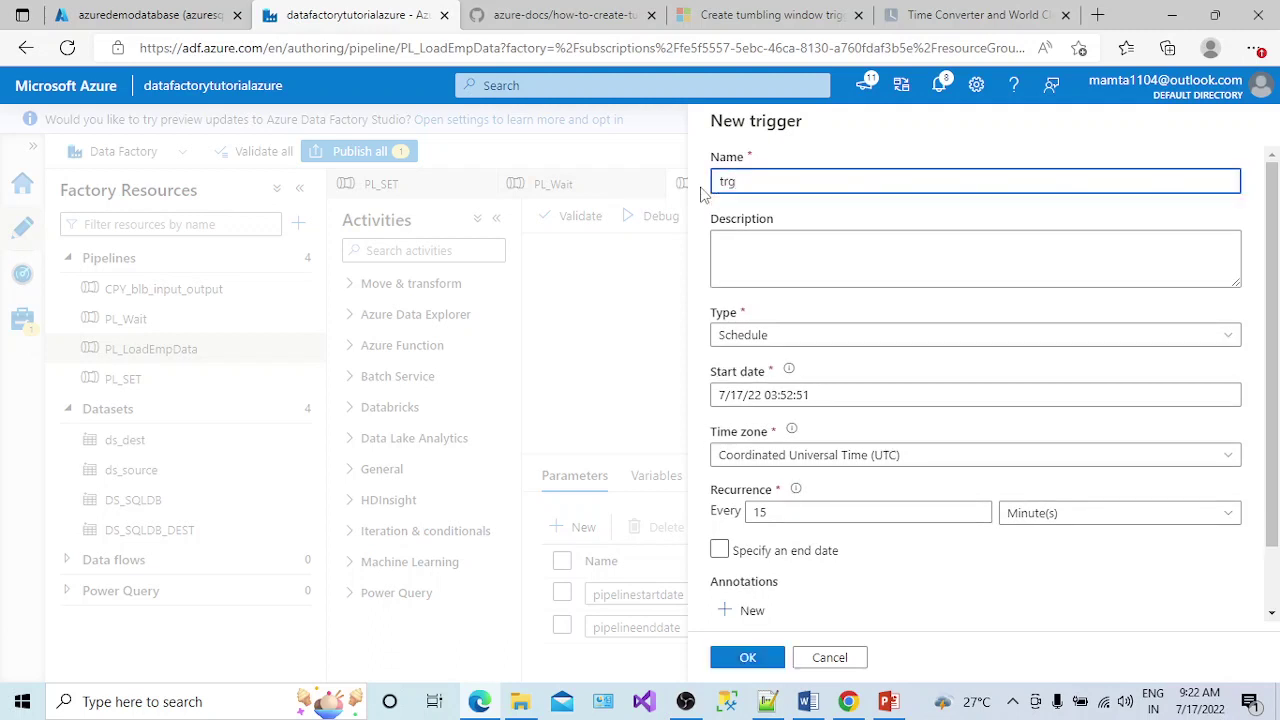
left_click(737, 252)
left_click(760, 338)
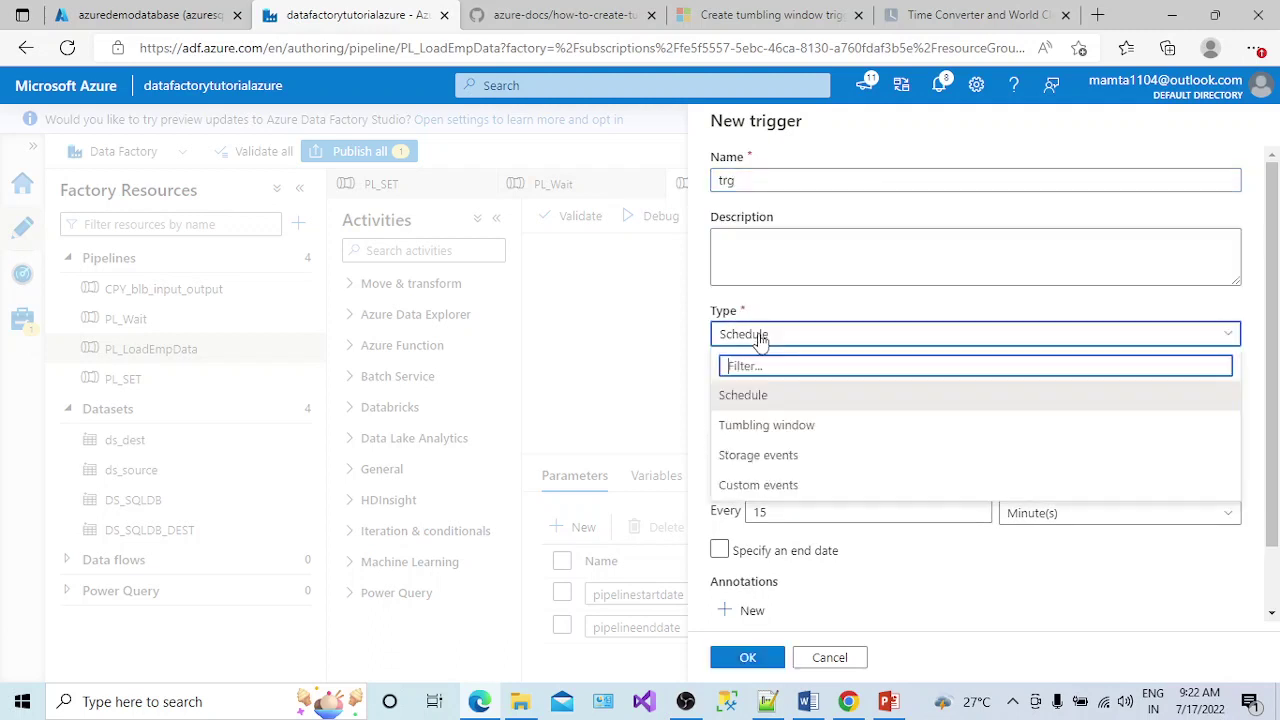
left_click(762, 427)
Set the trigger's recurrence to every 1 hour and enable an end date
left_click(802, 394)
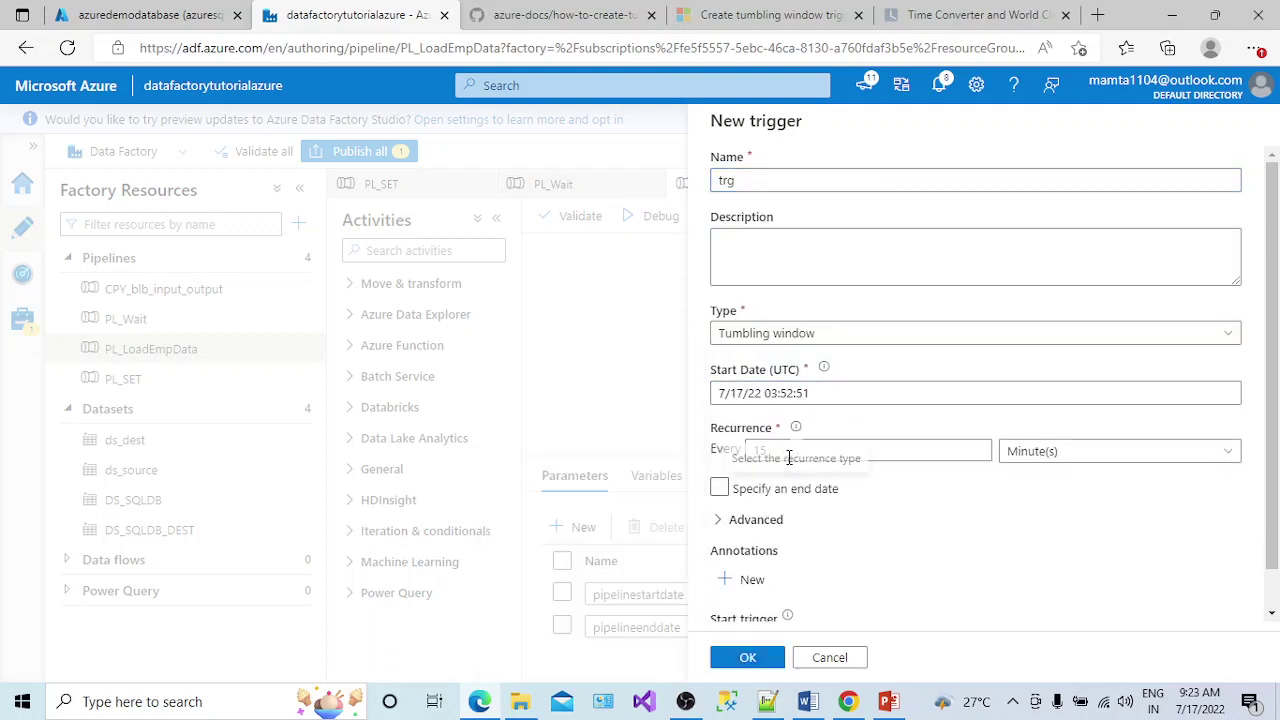
left_click(1077, 453)
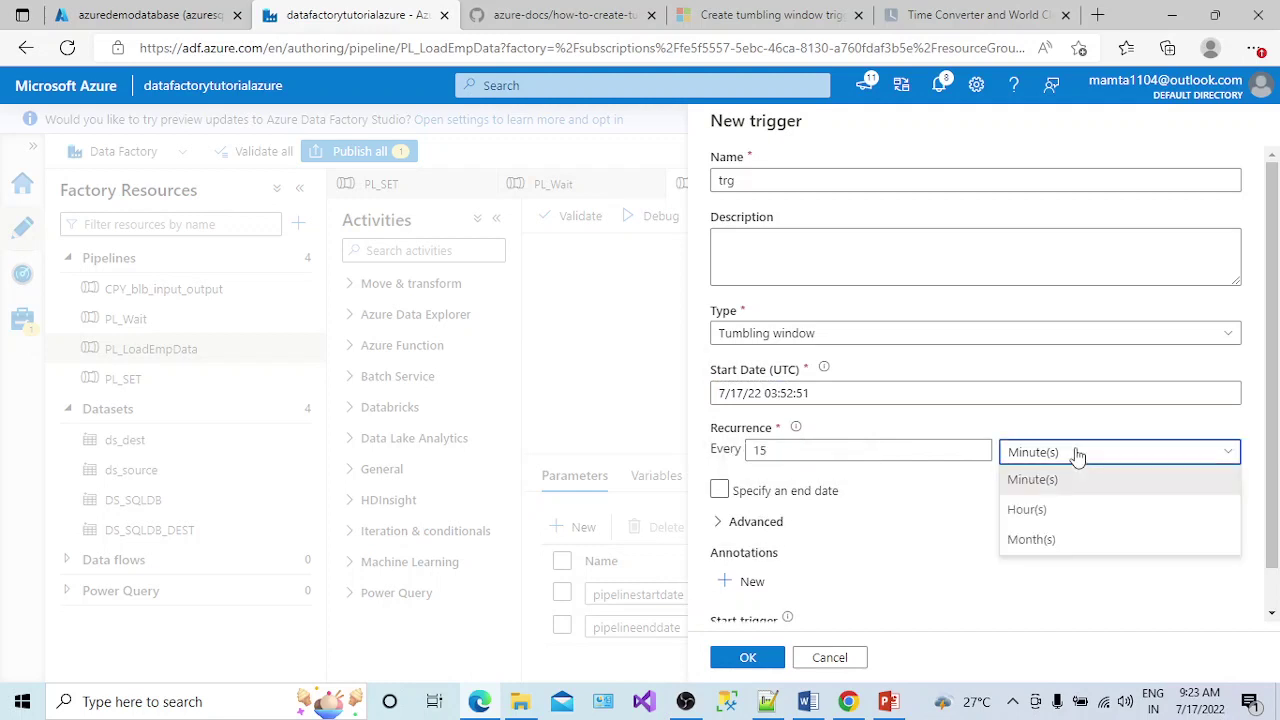
left_click(1030, 510)
left_click(789, 453)
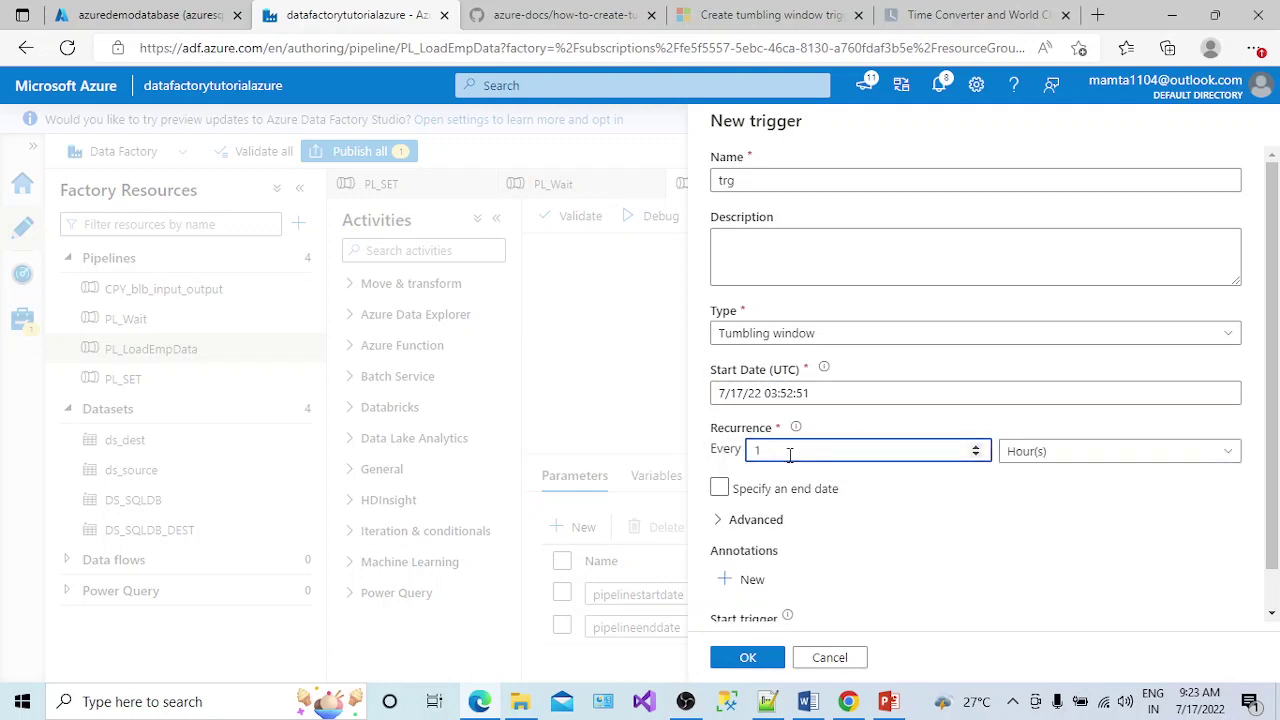
left_click(719, 488)
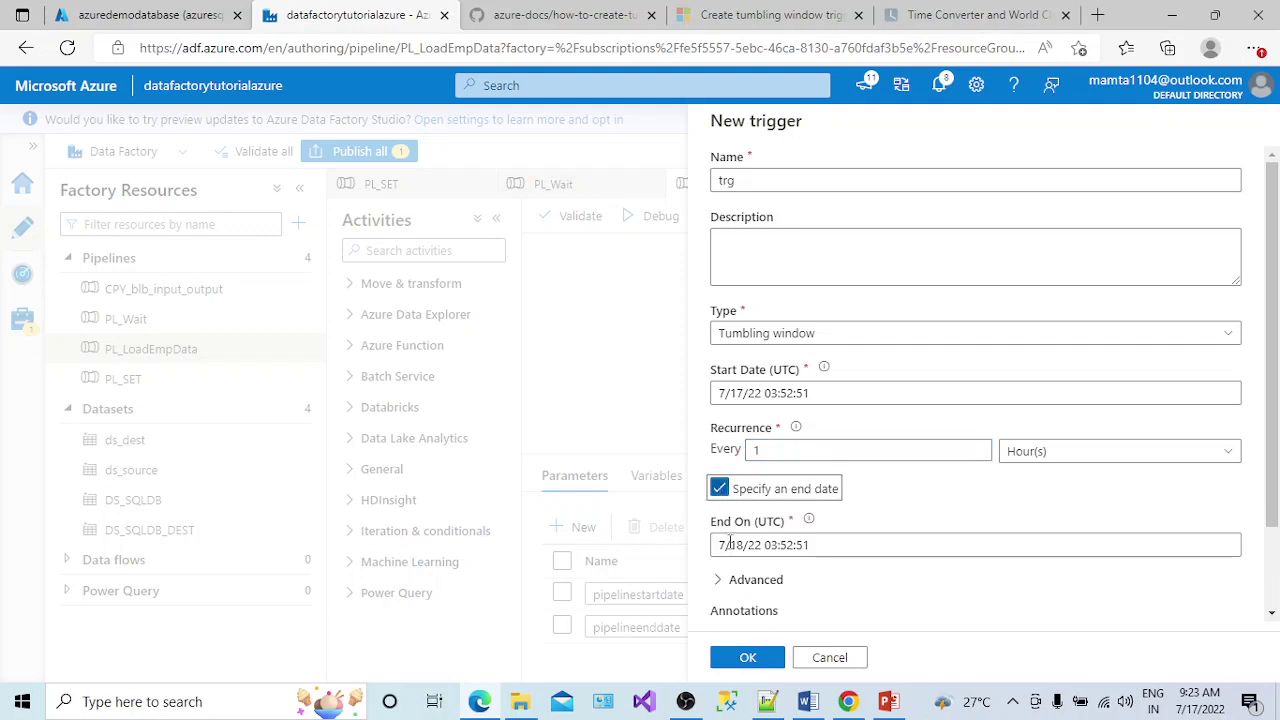
scroll(1266, 517, "down", 1)
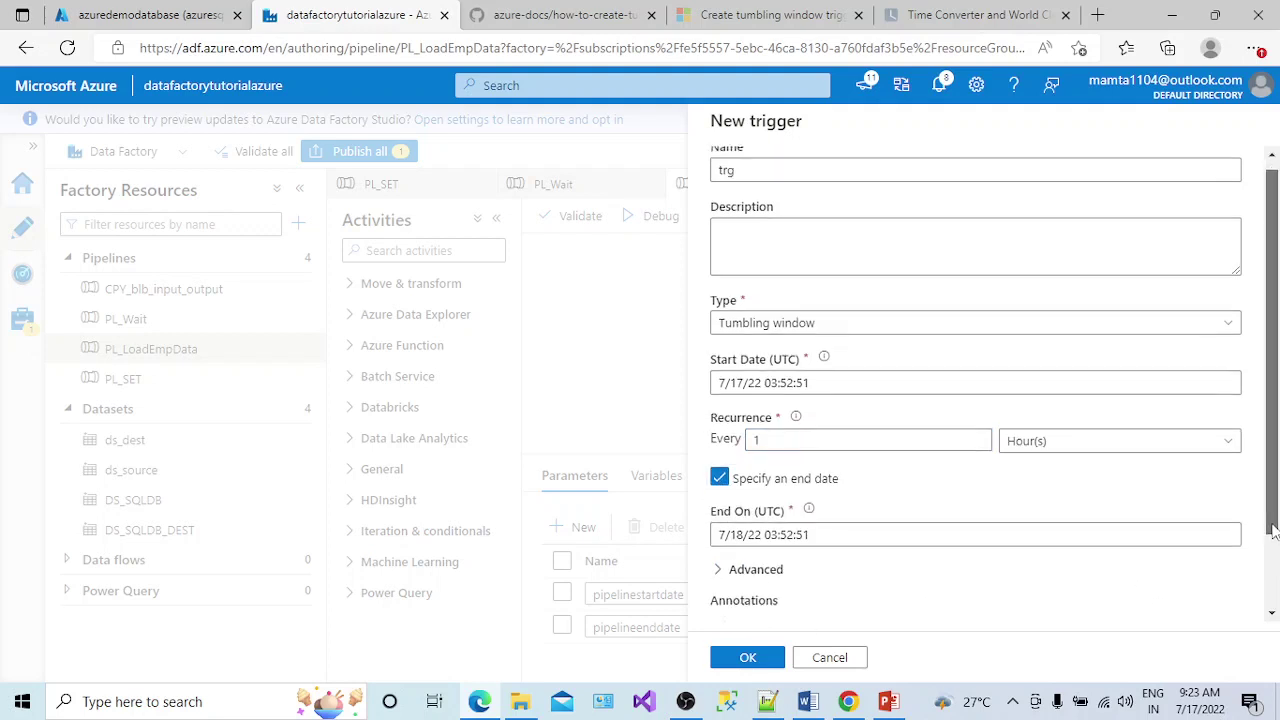
Look over the trigger's advanced options, including max concurrency, and accept the settings to reach the trigger run parameters
left_click(727, 487)
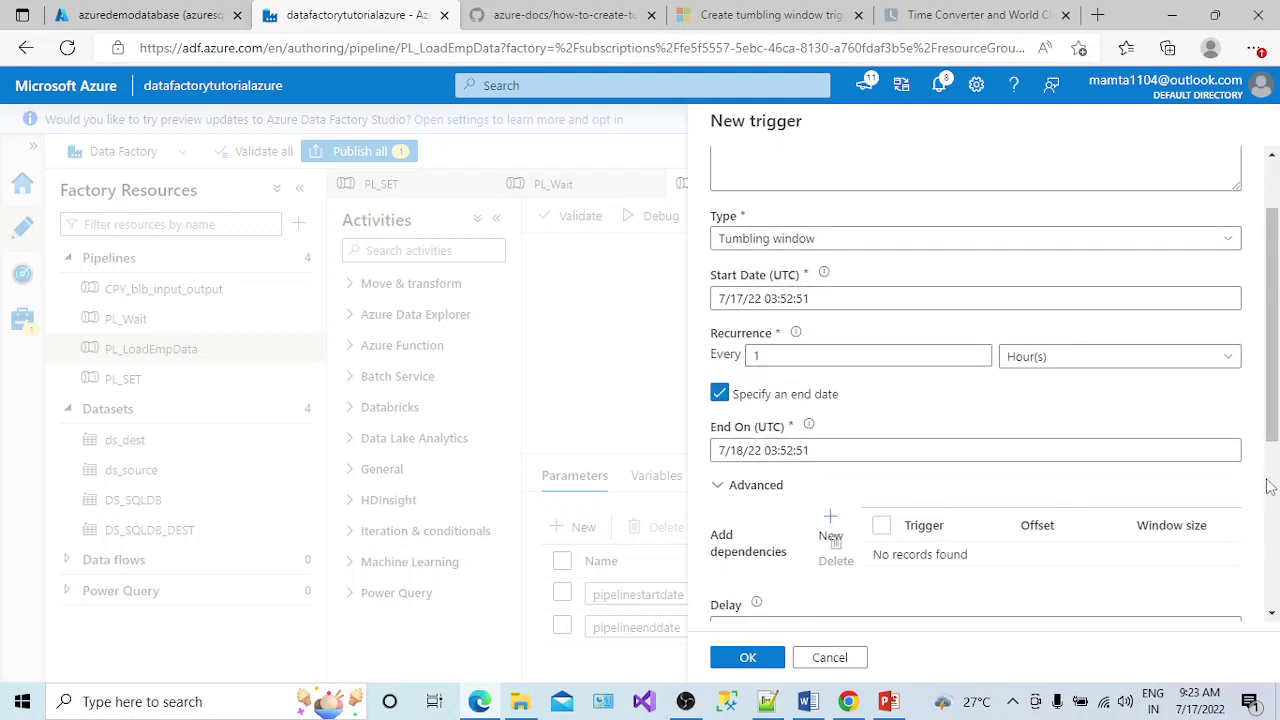
scroll(1274, 488, "down", 1)
scroll(1274, 488, "down", 2)
left_click(791, 477)
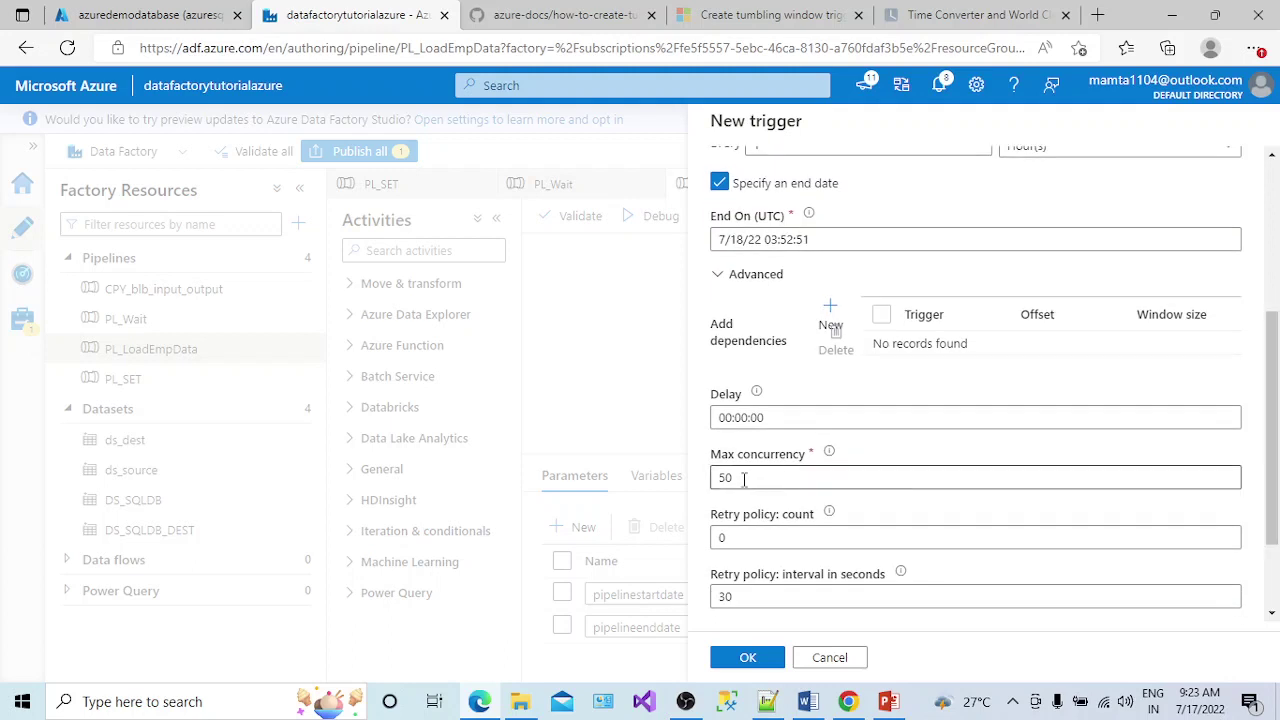
left_click(748, 658)
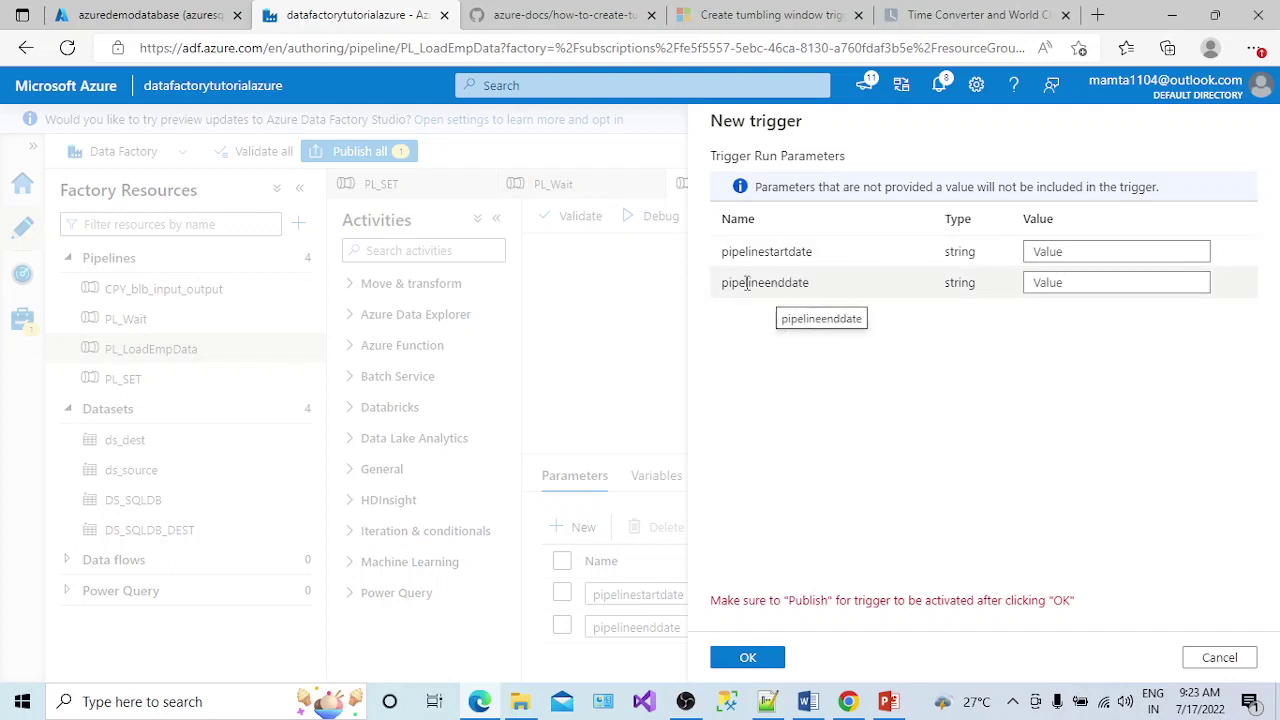
Copy trigger().outputs.windowStartTime from the Notepad++ notes and paste it as the pipelinestartdate value in the browser
left_click(1034, 254)
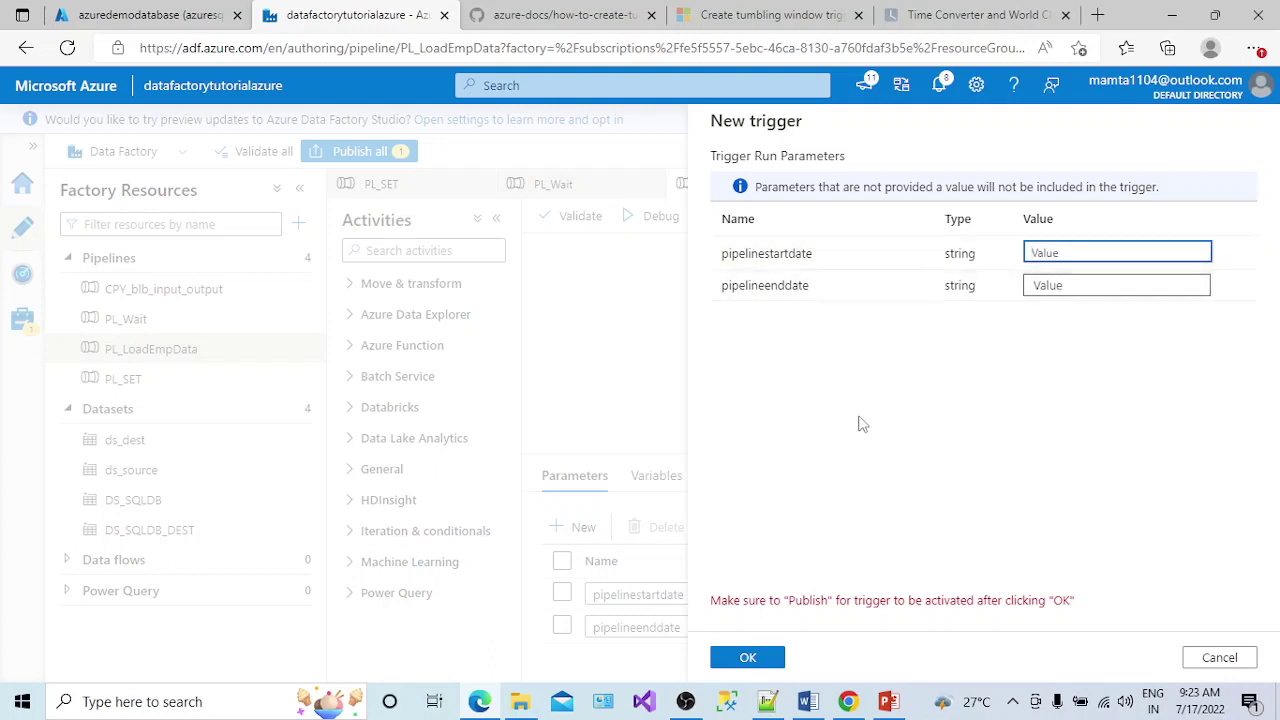
left_click(770, 704)
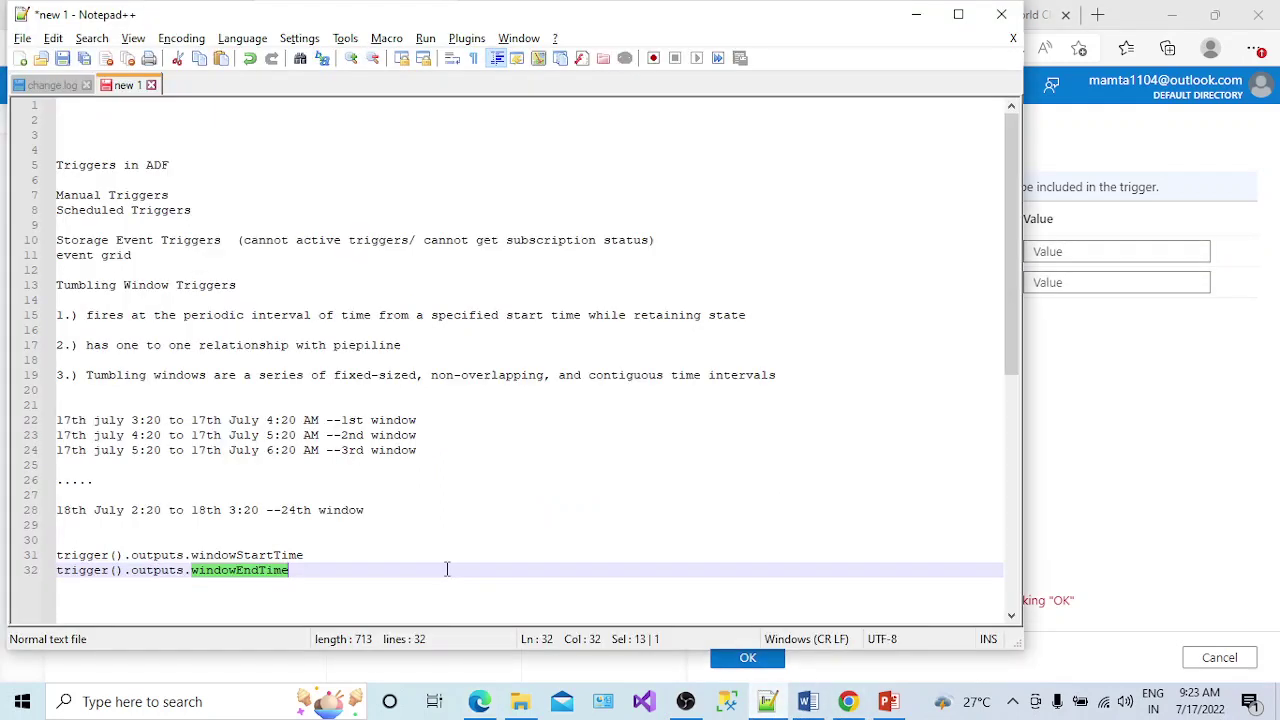
left_click(250, 555)
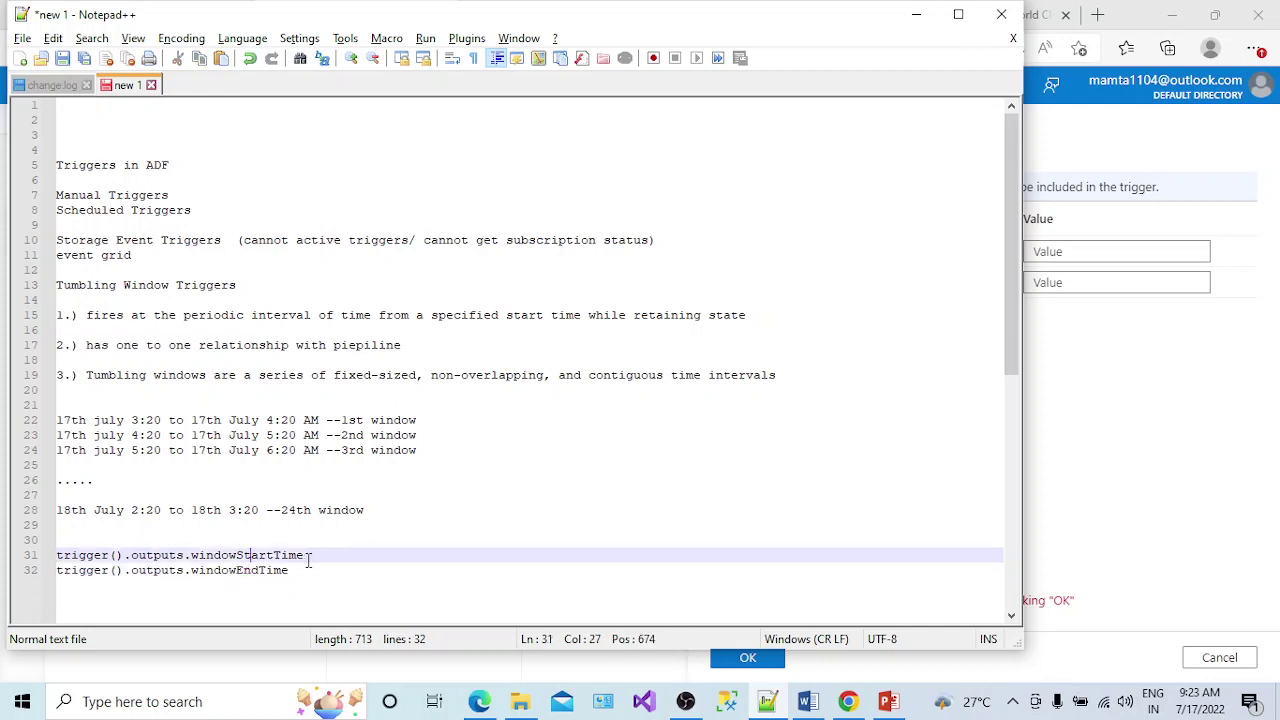
left_click_drag(305, 556, 56, 556)
key("ctrl+c")
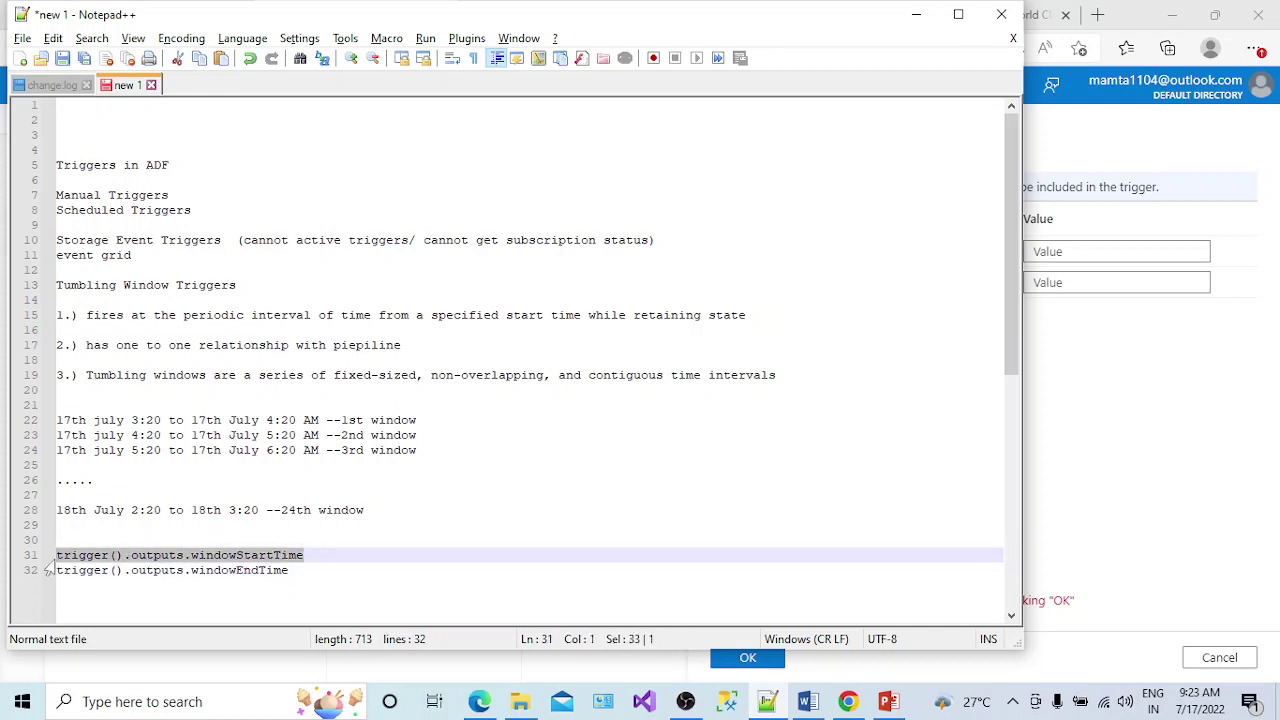
key("alt+Tab")
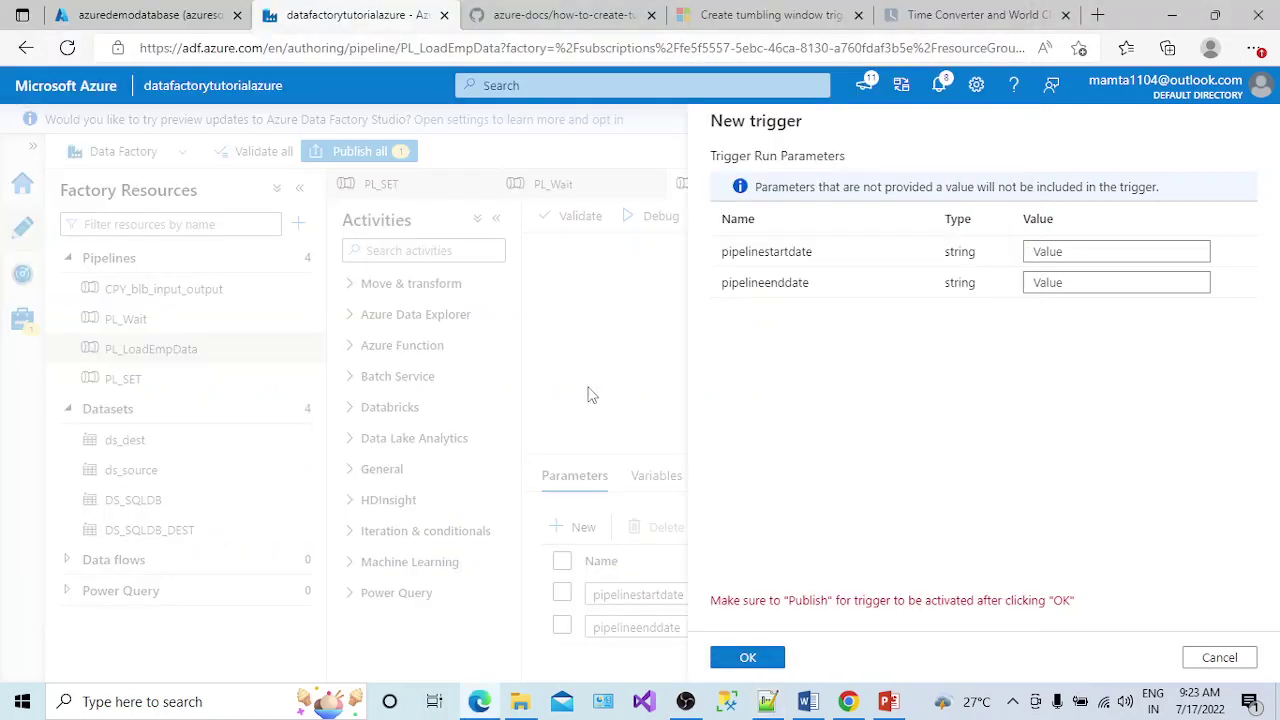
left_click(1037, 253)
key("ctrl+v")
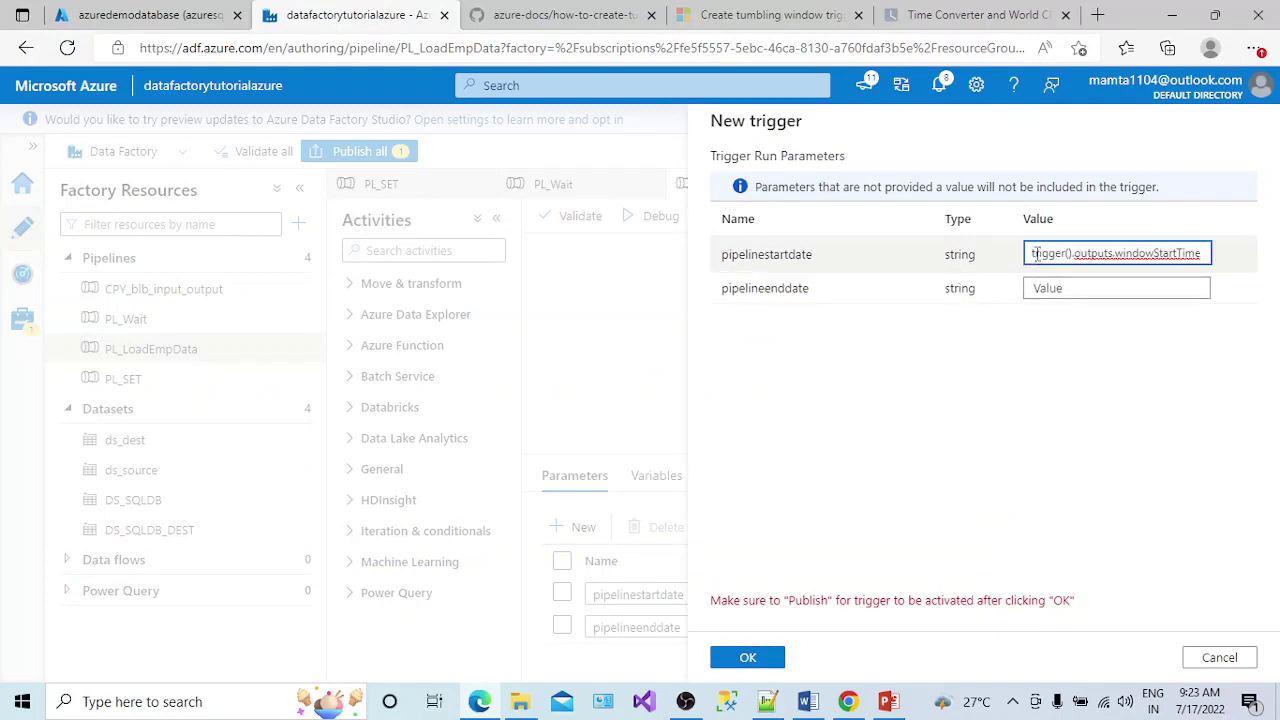
Copy trigger().outputs.windowEndTime from the Notepad++ notes into the pipelineenddate value and confirm the new trigger
key("alt+Tab")
left_click_drag(324, 571, 56, 570)
key("ctrl+c")
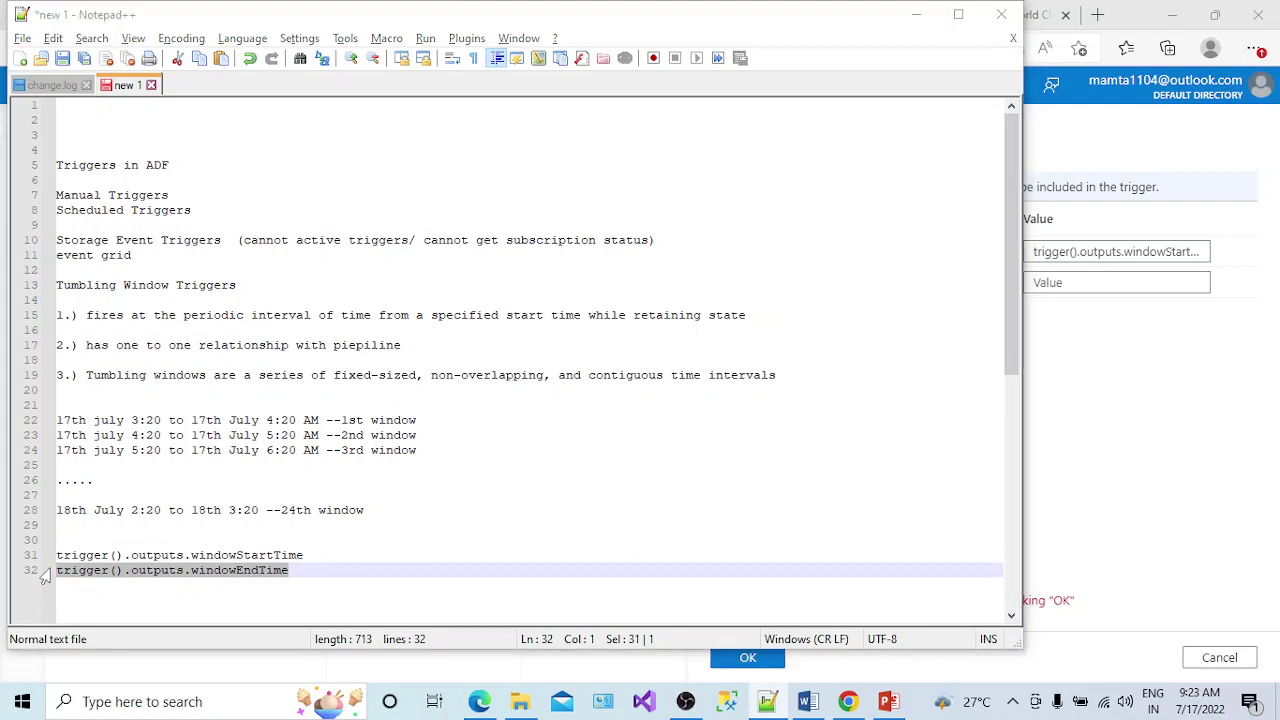
key("alt+Tab")
left_click(1066, 281)
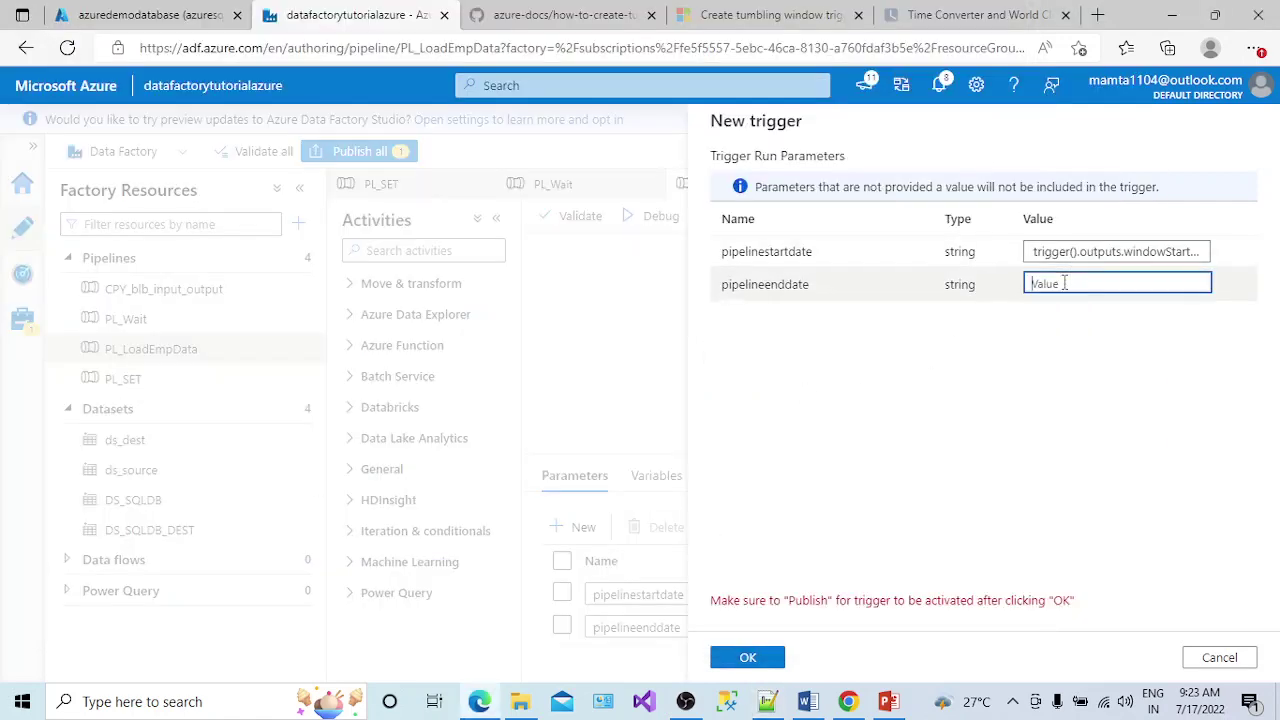
key("ctrl+v")
left_click(817, 339)
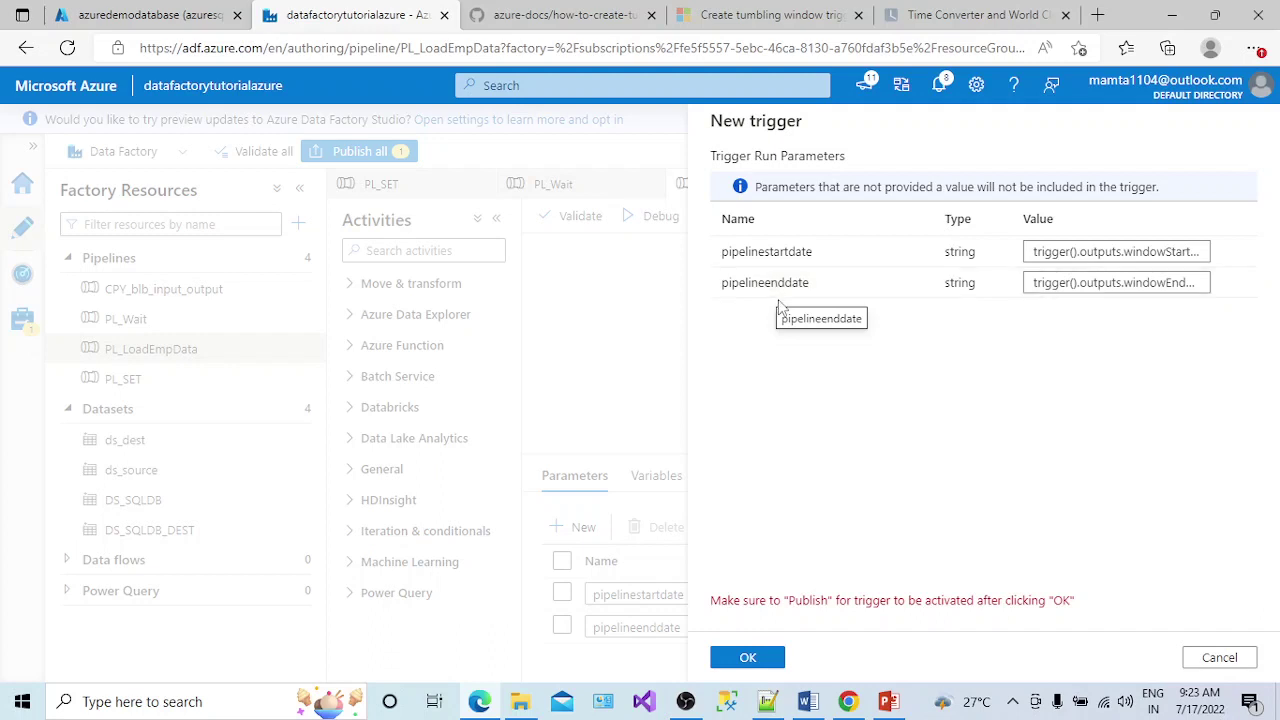
left_click(750, 658)
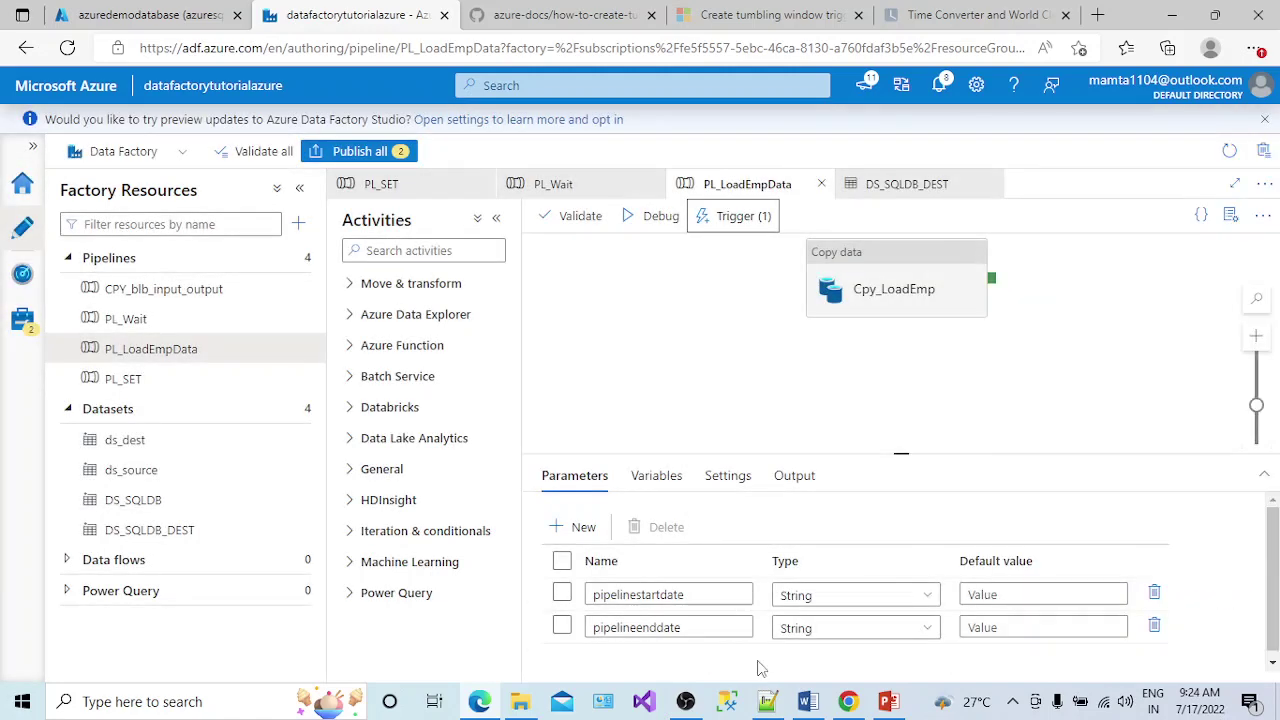
Highlight "retaining state" in the Notepad++ notes on tumbling window triggers, and return to the pipeline in the browser
left_click(767, 701)
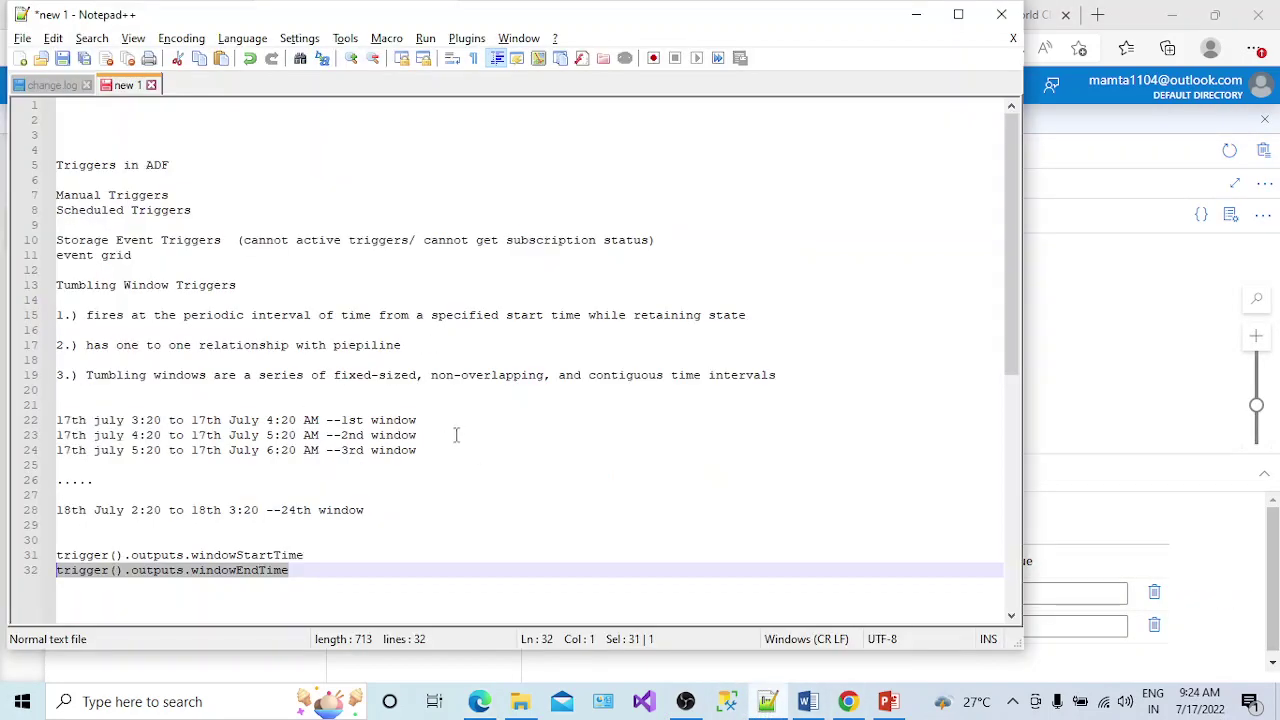
left_click_drag(633, 315, 757, 329)
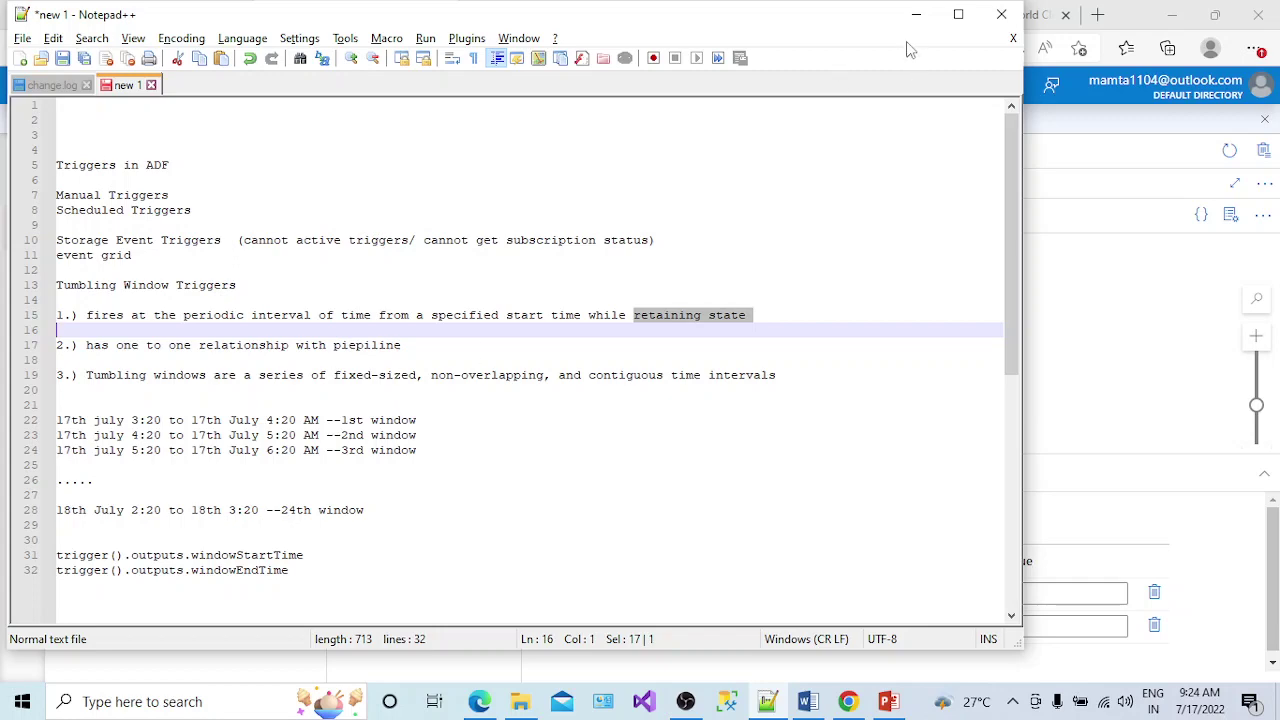
left_click(916, 14)
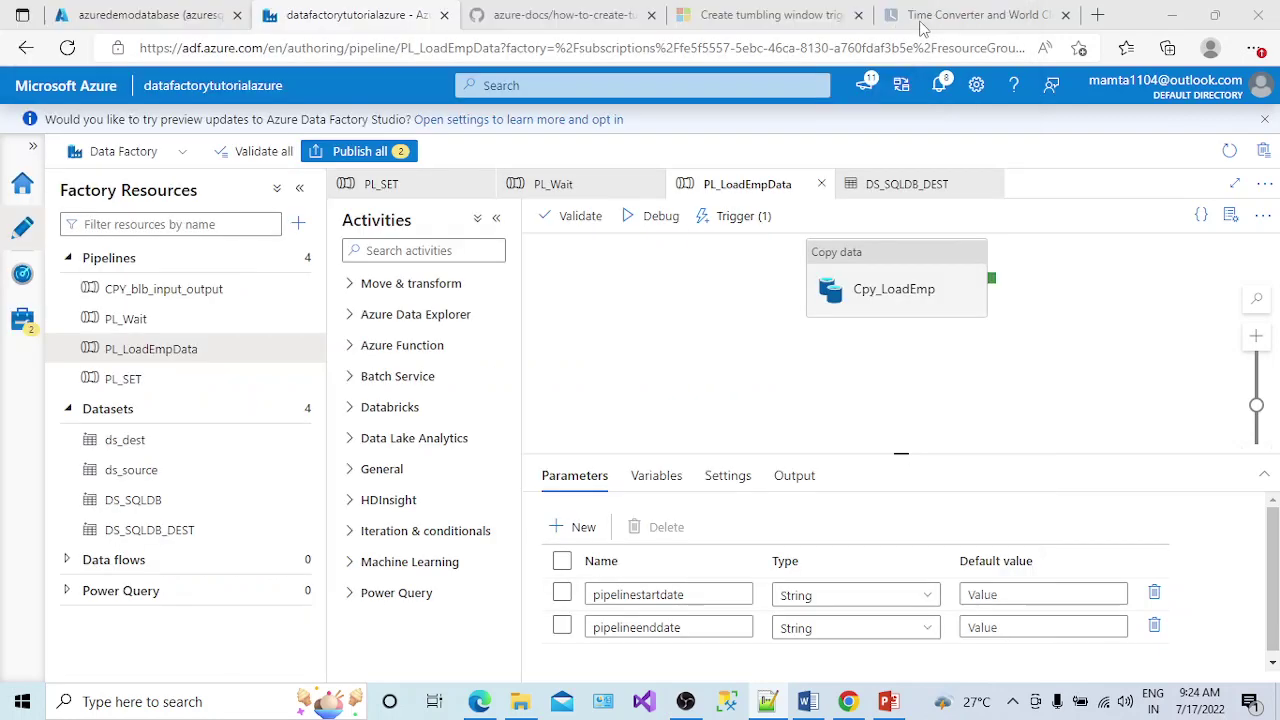
Open trigger trg of PL_LoadEmpData for editing and set its start date to 7/6/22 00:52:00
left_click(760, 217)
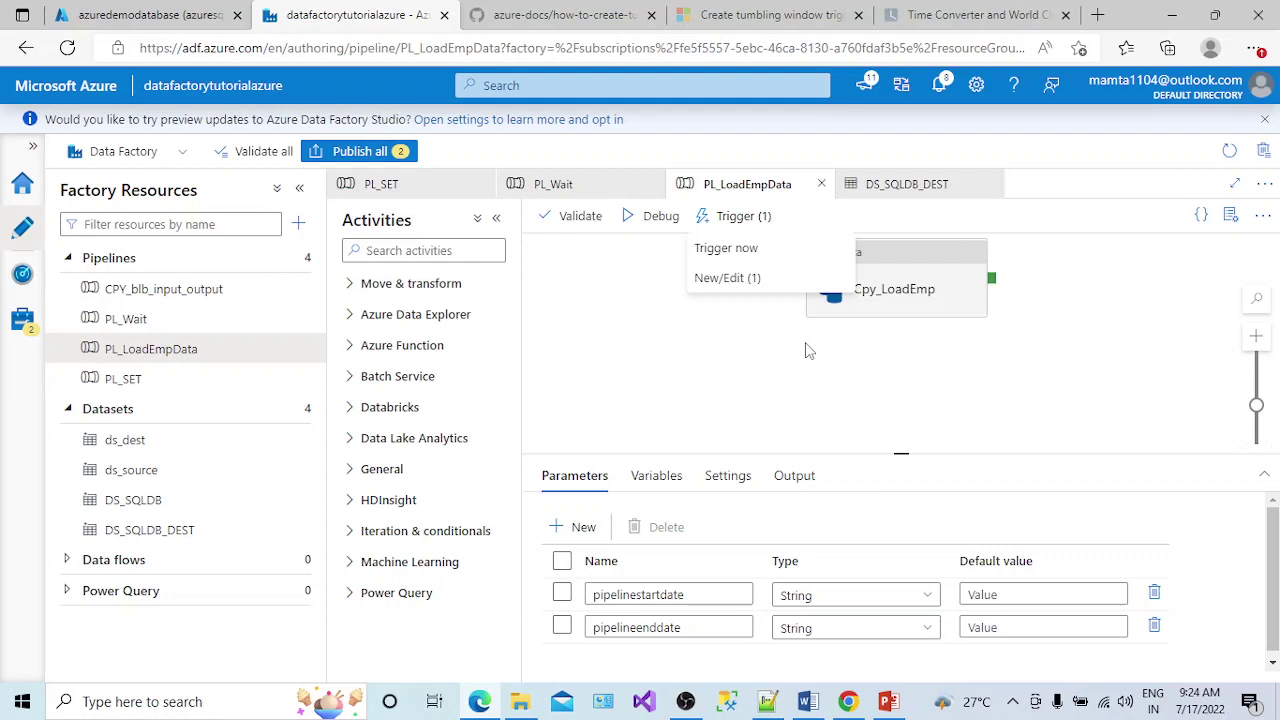
left_click(742, 278)
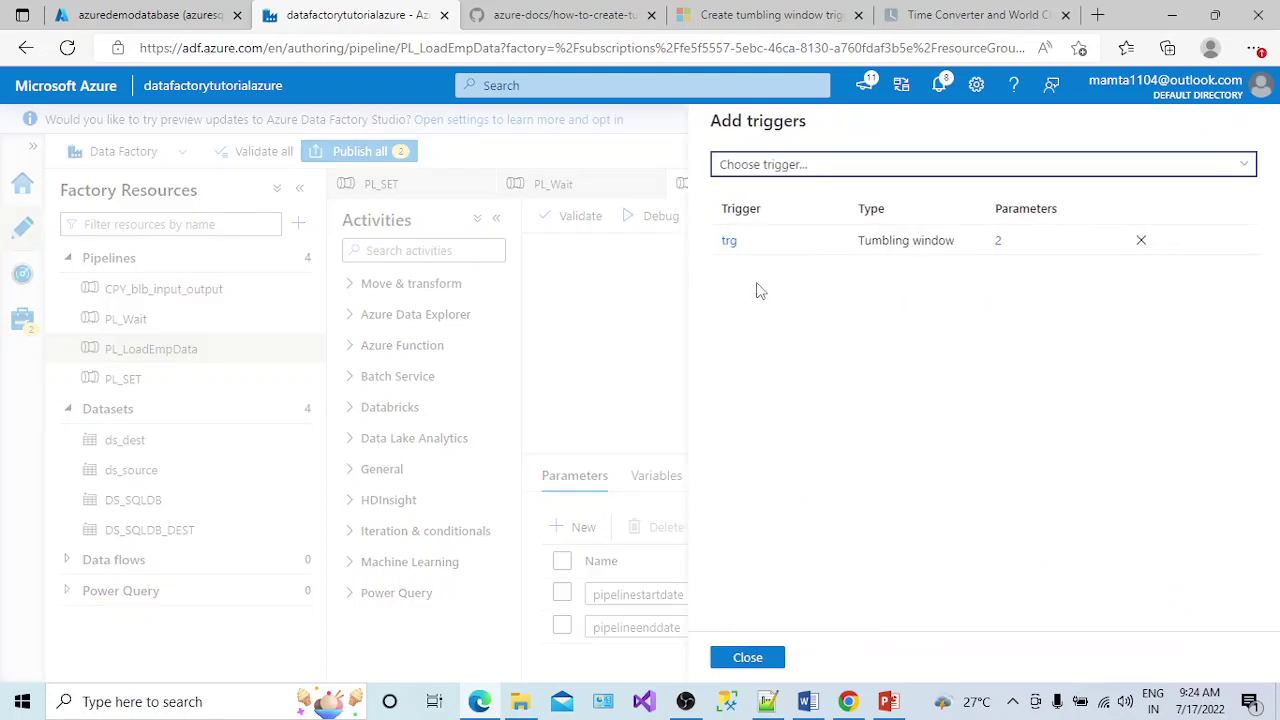
left_click(730, 241)
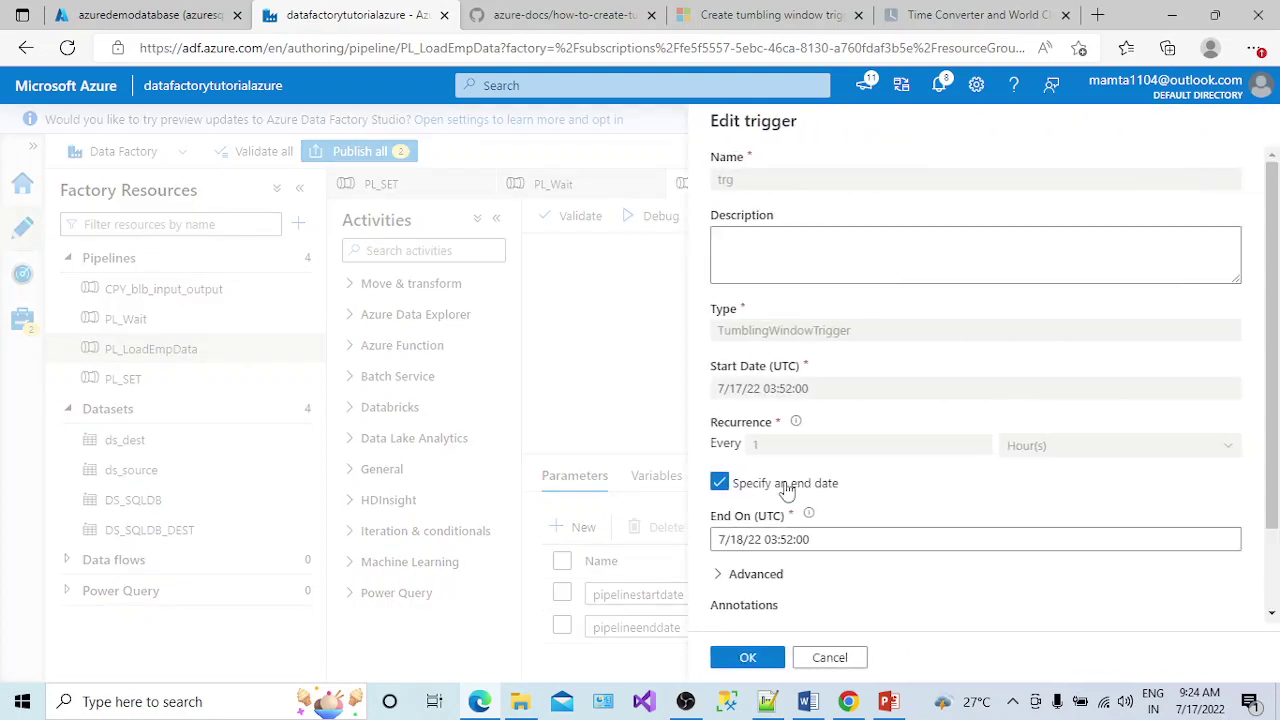
left_click(752, 392)
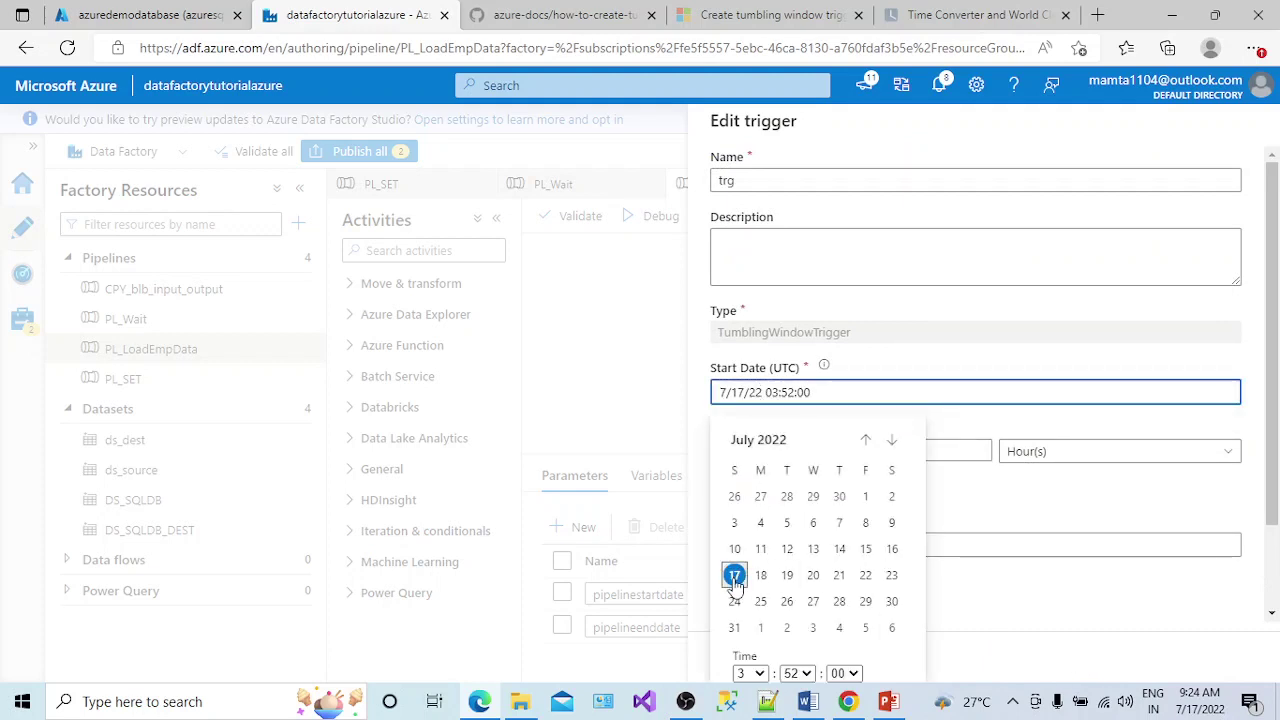
left_click(812, 525)
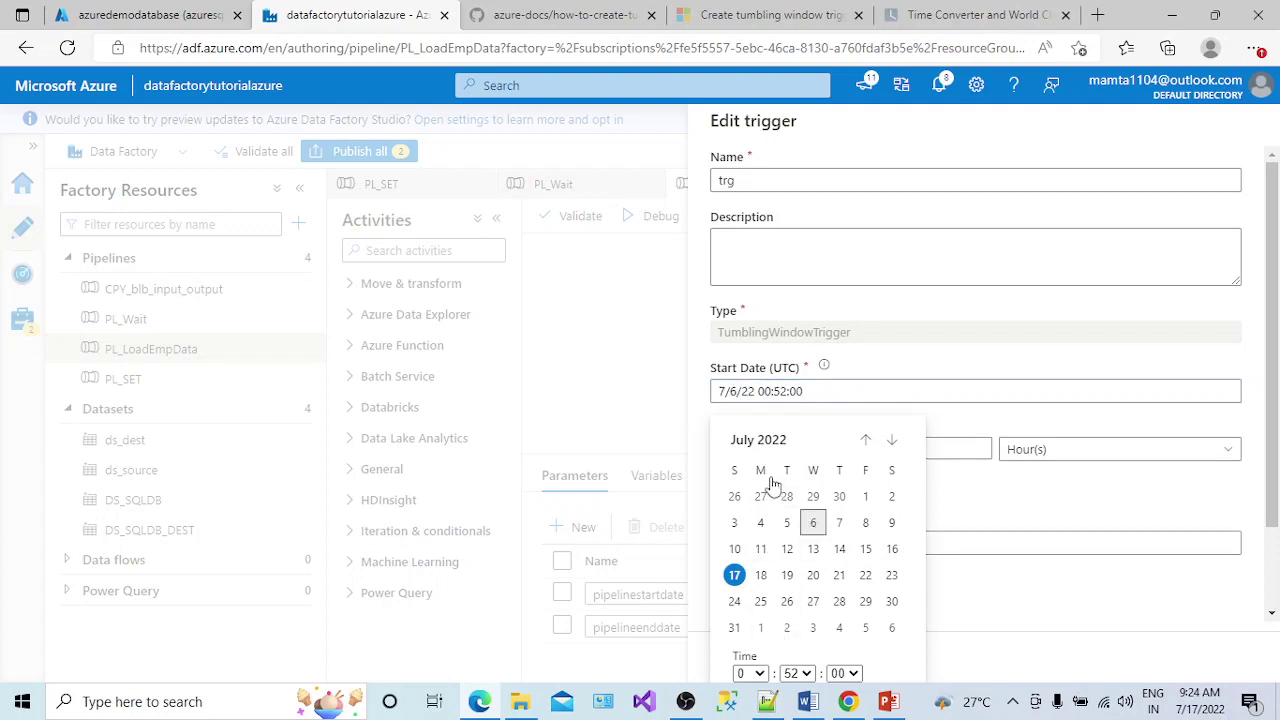
left_click(734, 628)
left_click(813, 523)
left_click(1015, 625)
scroll(950, 450, "down", 2)
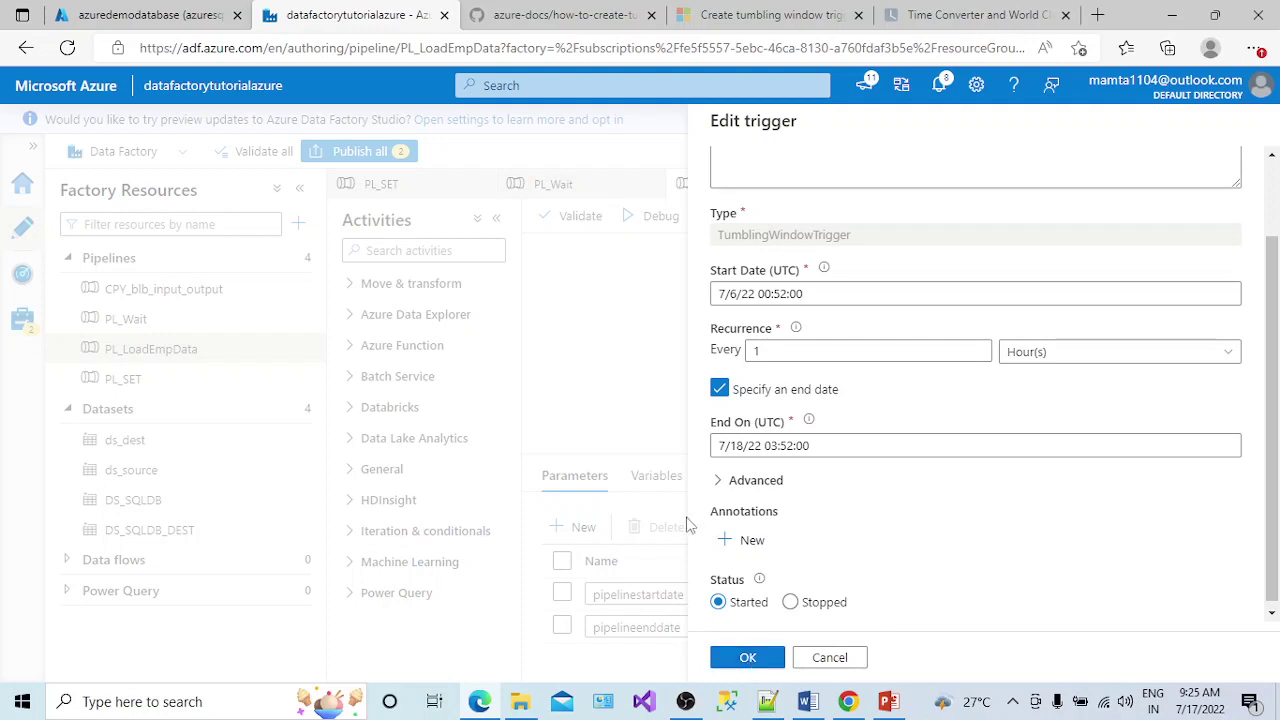
Bring up the tumbling window trigger notes in Notepad++
left_click(767, 706)
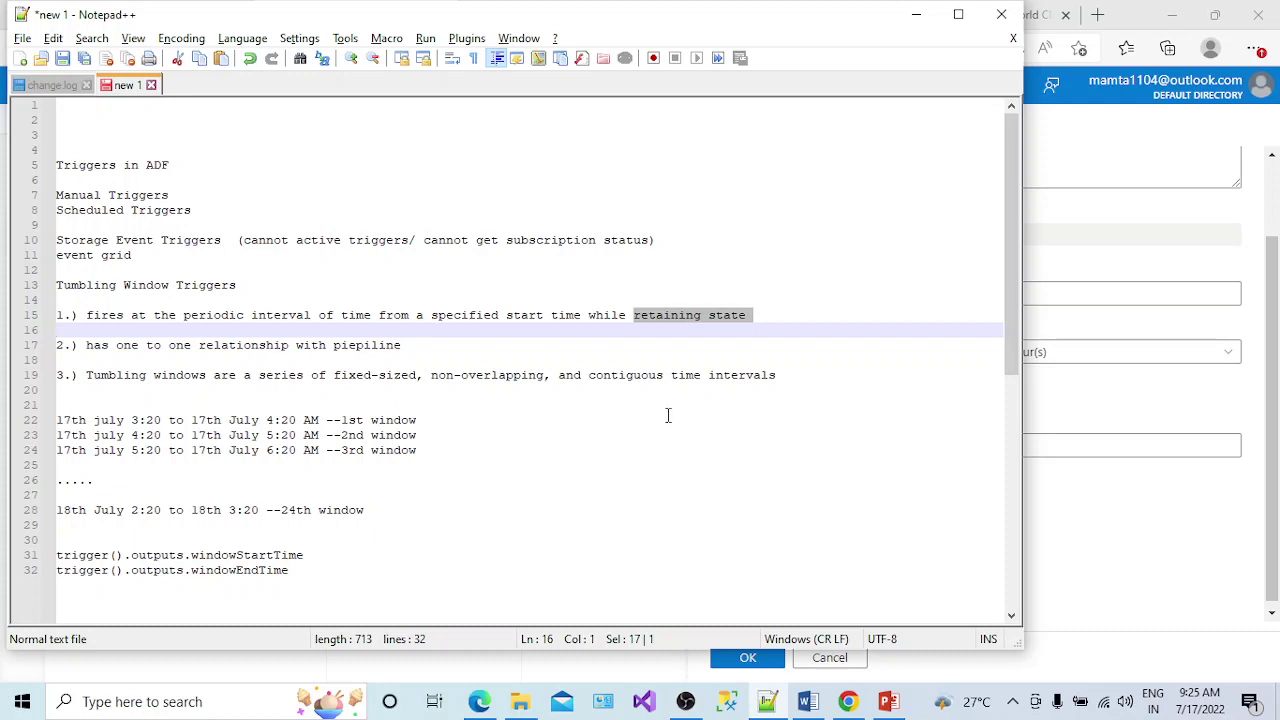
left_click(1011, 703)
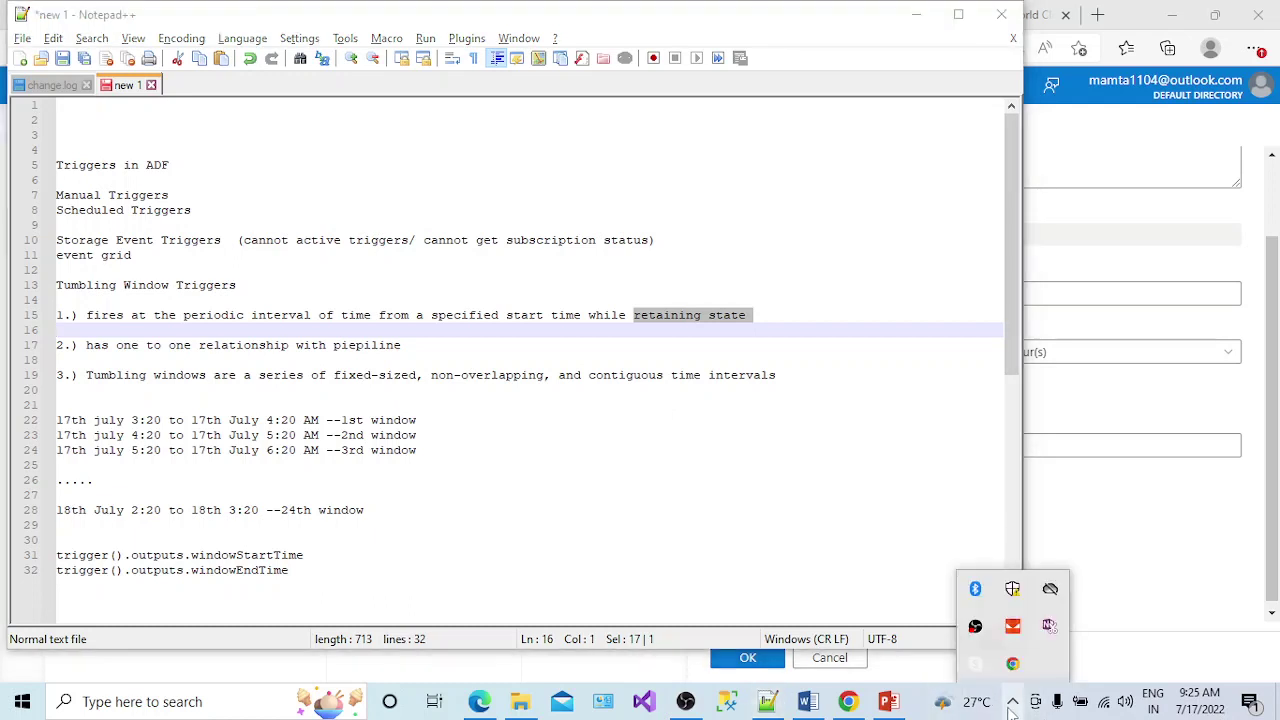